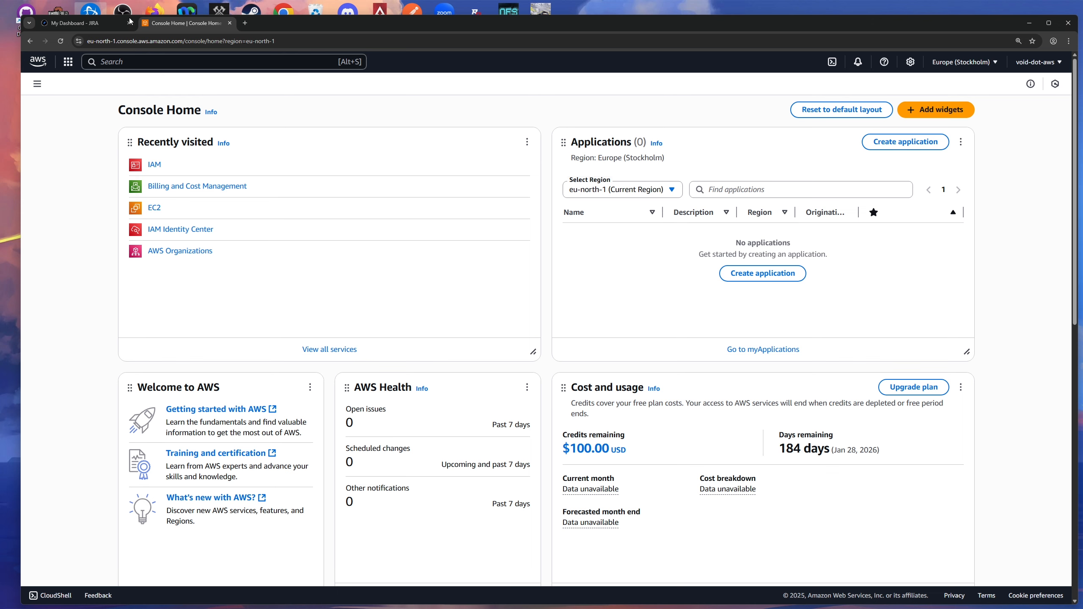
# Switch to Jira and check the Jira Service Management entry on the Versions & licenses administration page.
pyautogui.click(75, 22)
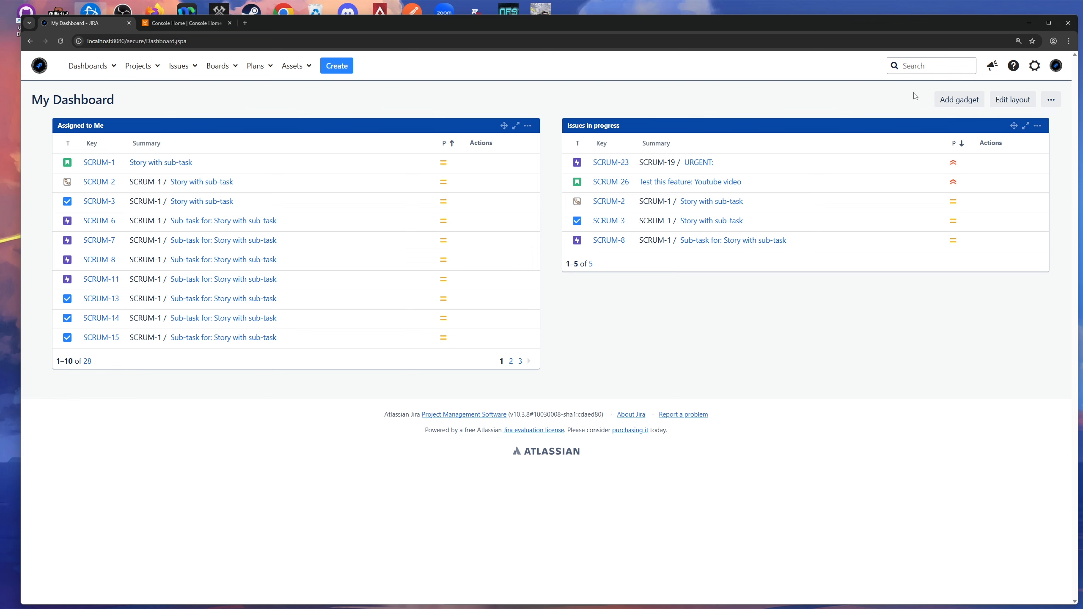
pyautogui.click(1030, 68)
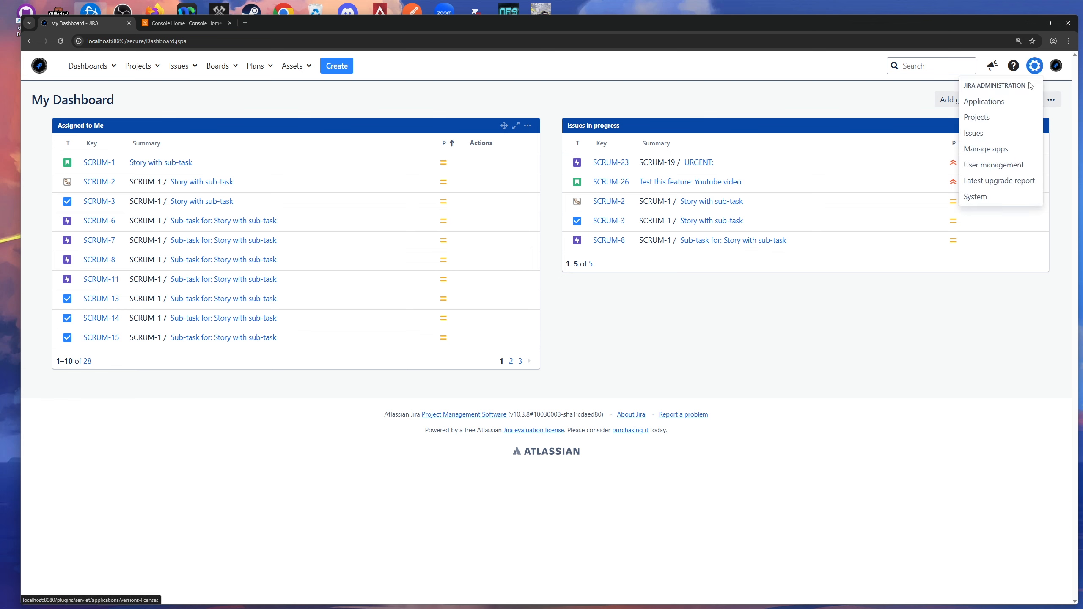
pyautogui.middleClick(995, 103)
pyautogui.click(183, 23)
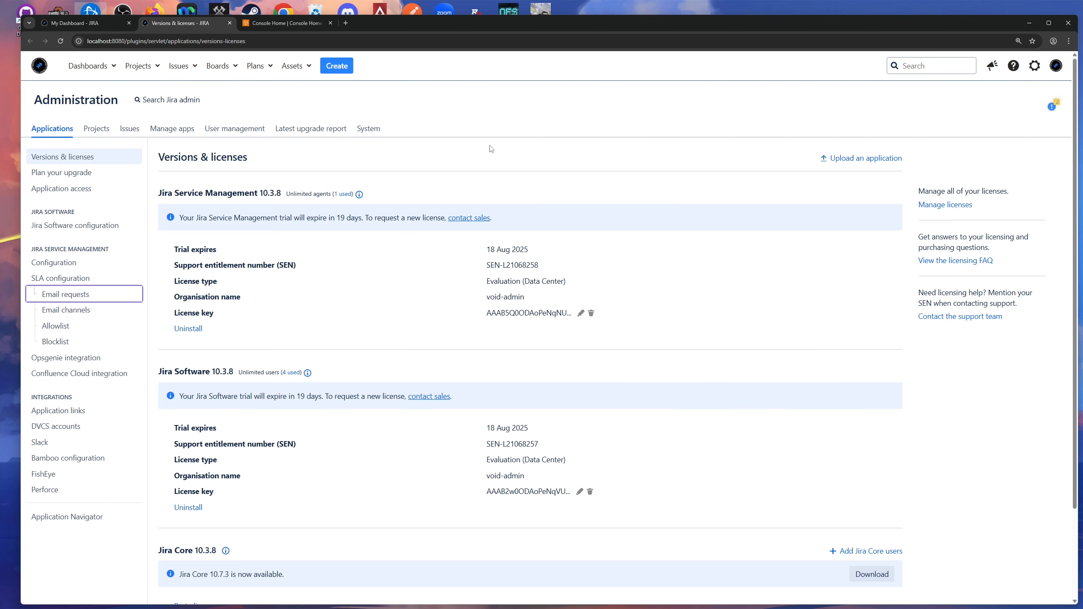
pyautogui.moveTo(257, 193); pyautogui.dragTo(157, 193)
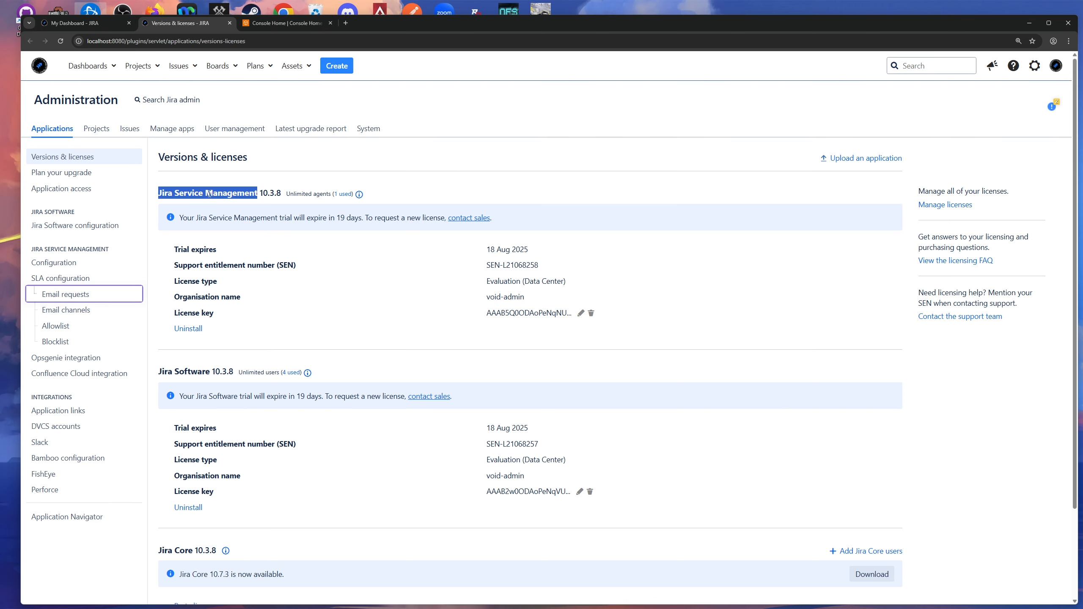
pyautogui.click(314, 182)
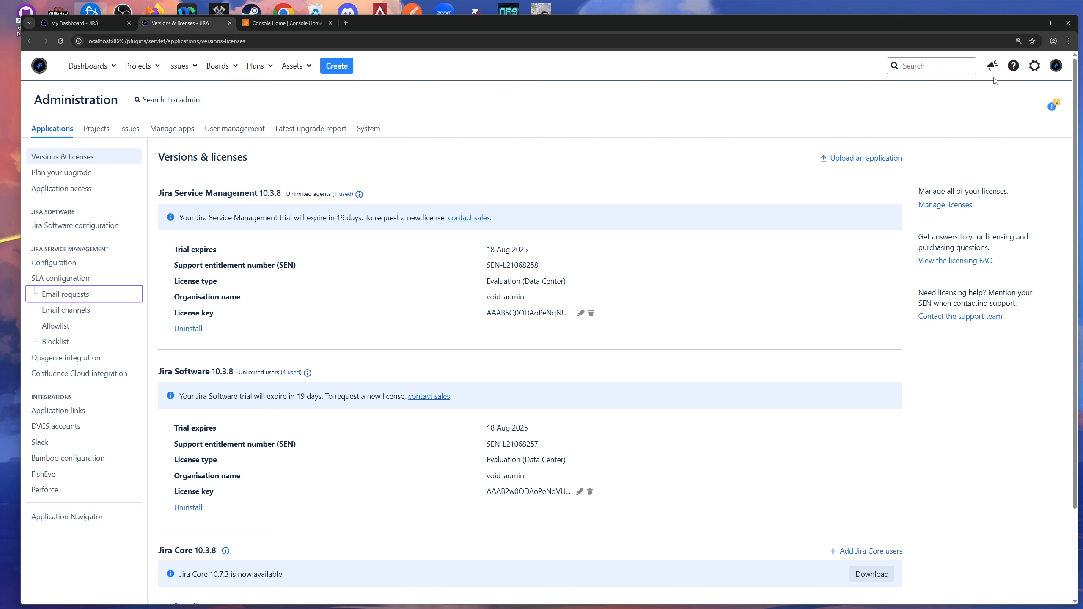
# Search the Atlassian Marketplace in Jira's administration for "aws integration".
pyautogui.click(172, 128)
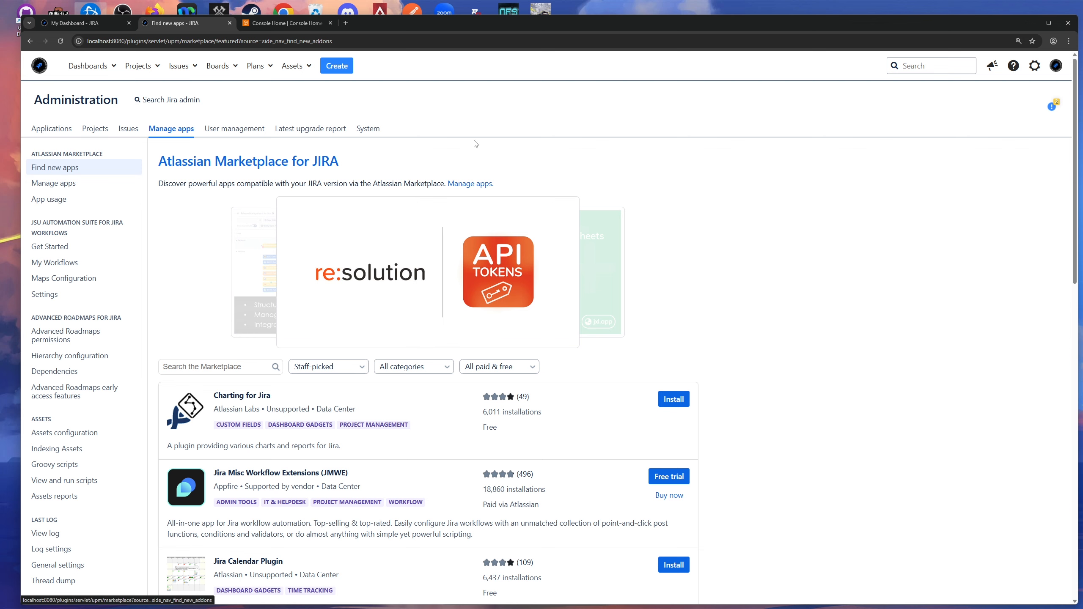
pyautogui.scroll(-2, 469, 239)
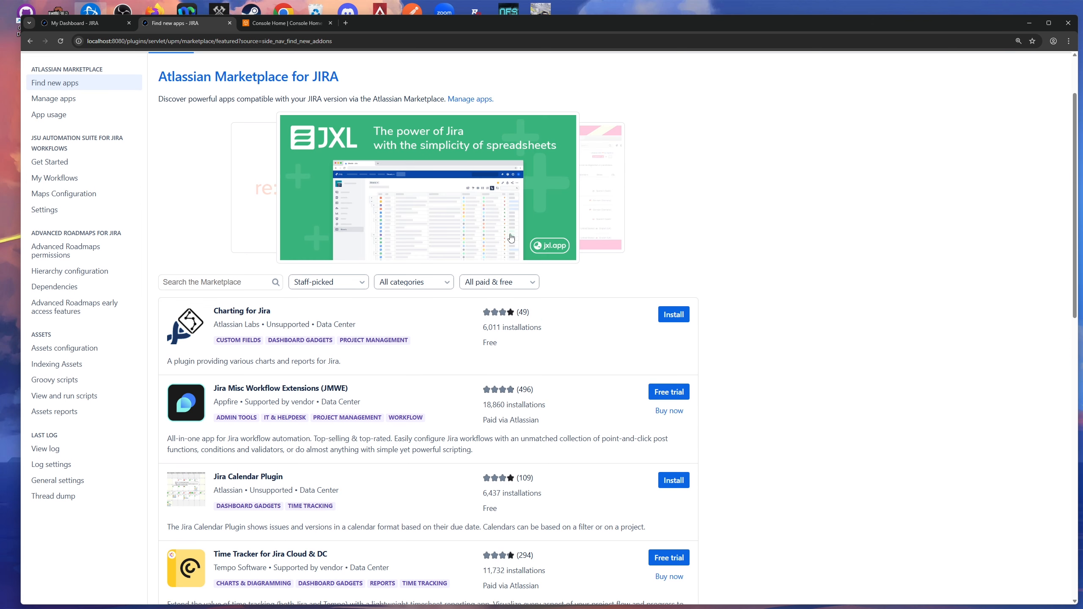
pyautogui.click(234, 284)
pyautogui.click(237, 300)
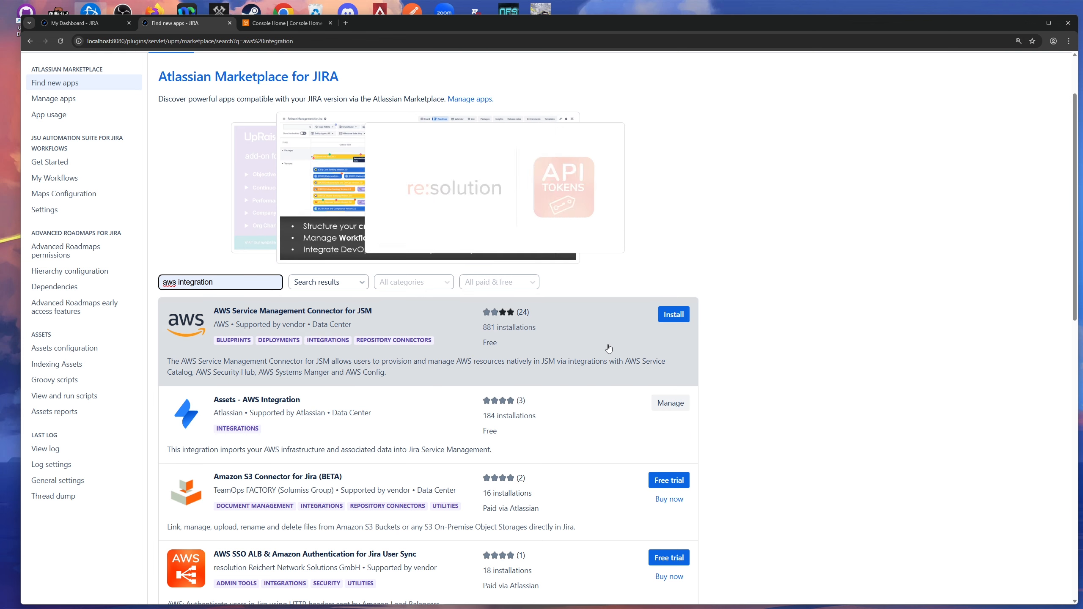
# Show the details of the installed Assets - AWS Integration app among the user-installed apps.
pyautogui.click(56, 99)
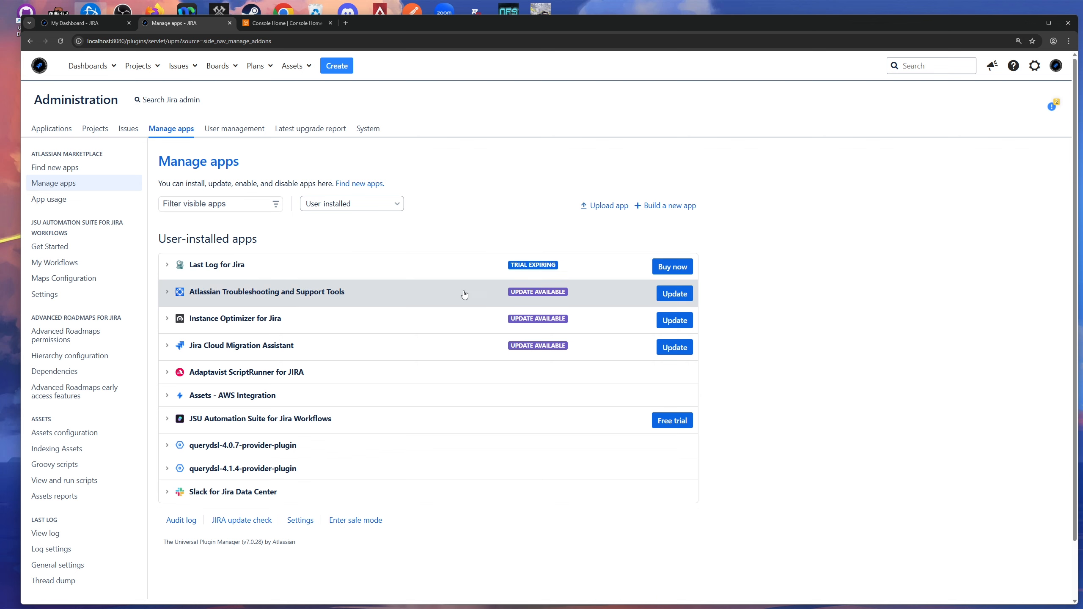
pyautogui.click(170, 398)
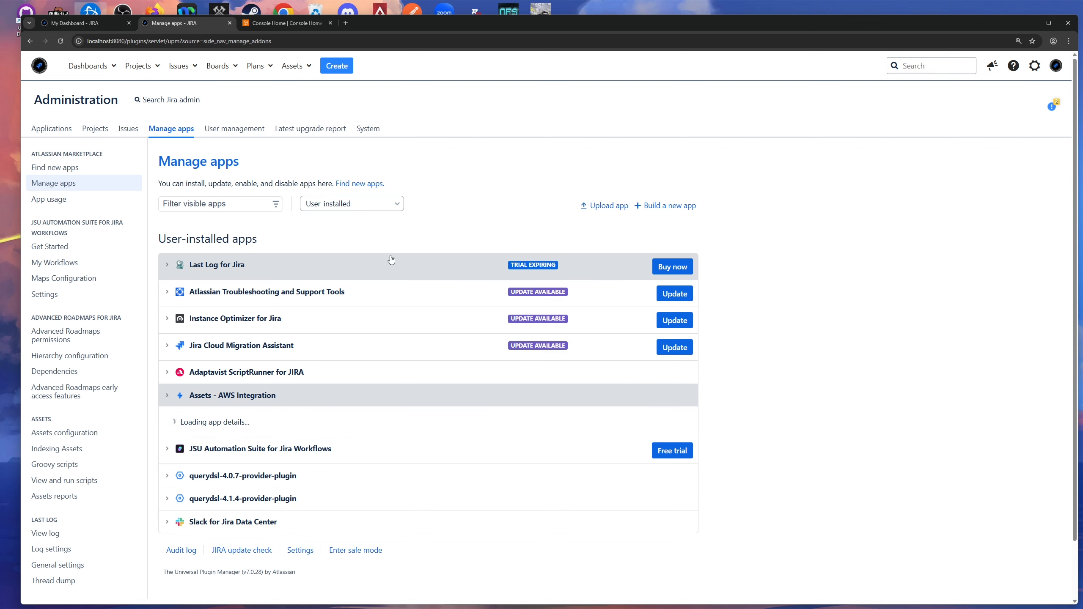
pyautogui.scroll(-2, 478, 208)
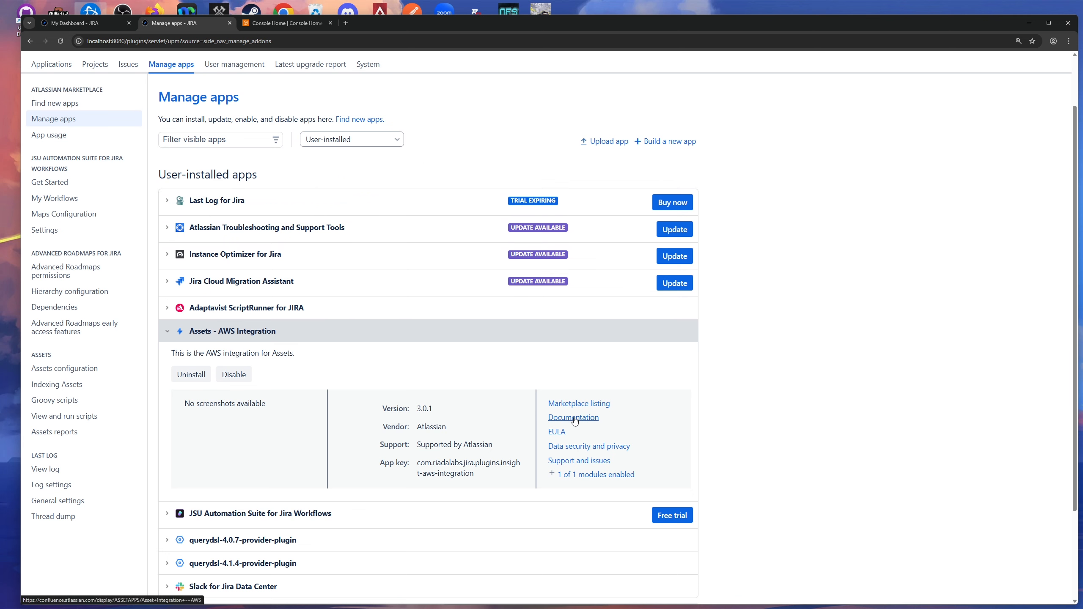
# Open the app's Marketplace listing and show the release details of version 2.2.20 in its version history.
pyautogui.click(578, 403)
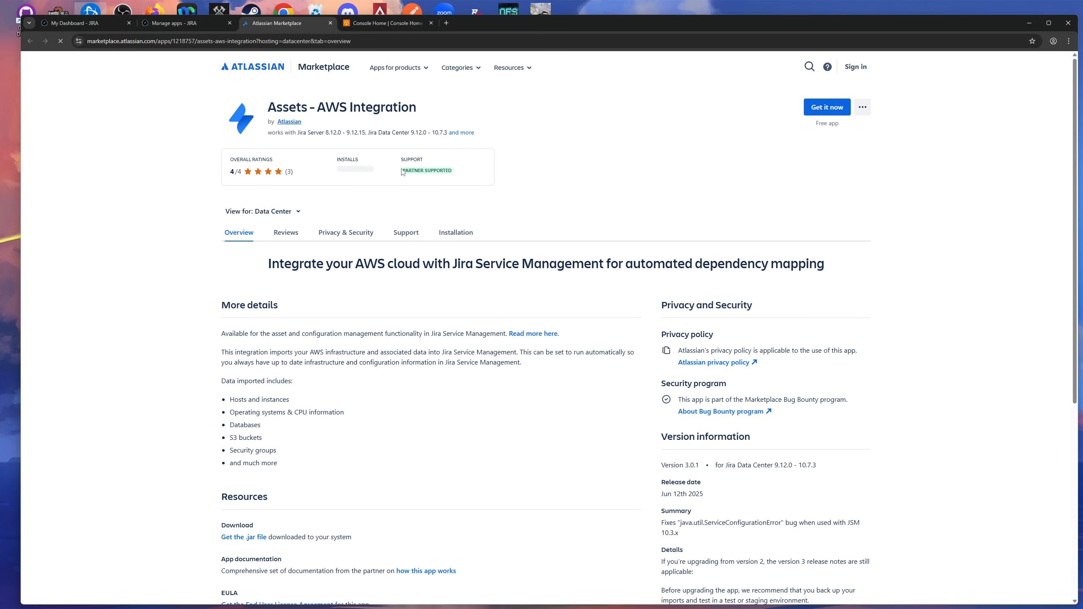
pyautogui.click(459, 132)
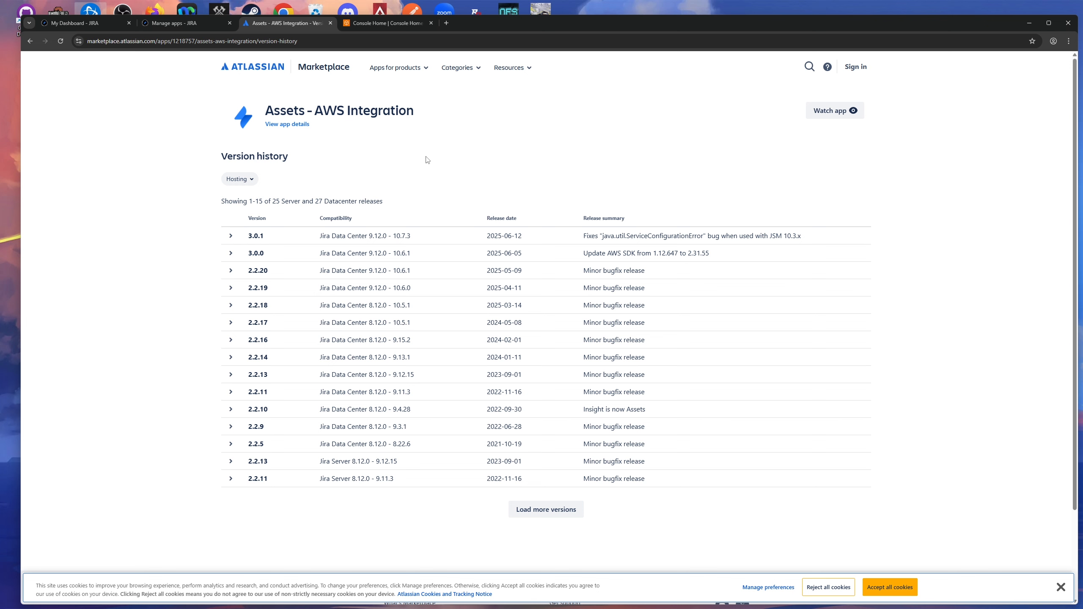
pyautogui.click(230, 270)
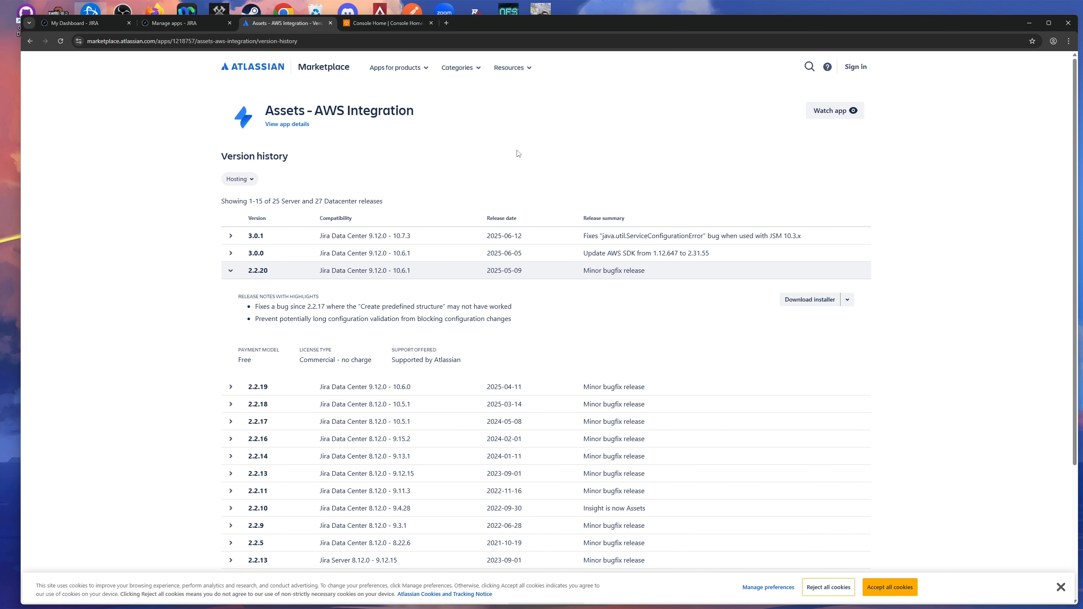
# Look at Jira's options for uploading an app without uploading anything, and close the Marketplace version history.
pyautogui.click(188, 23)
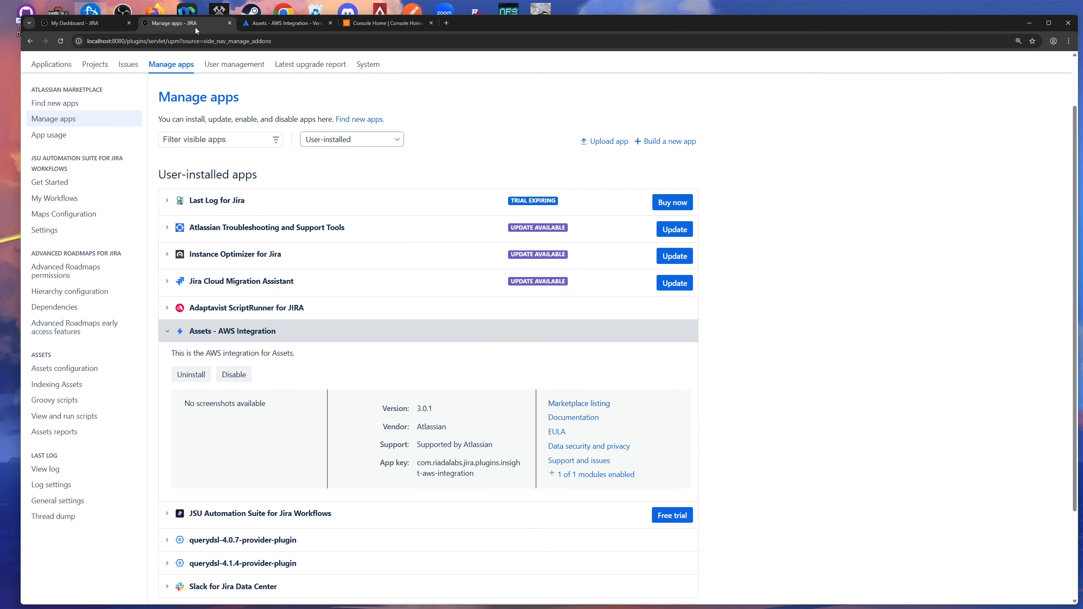
pyautogui.click(604, 144)
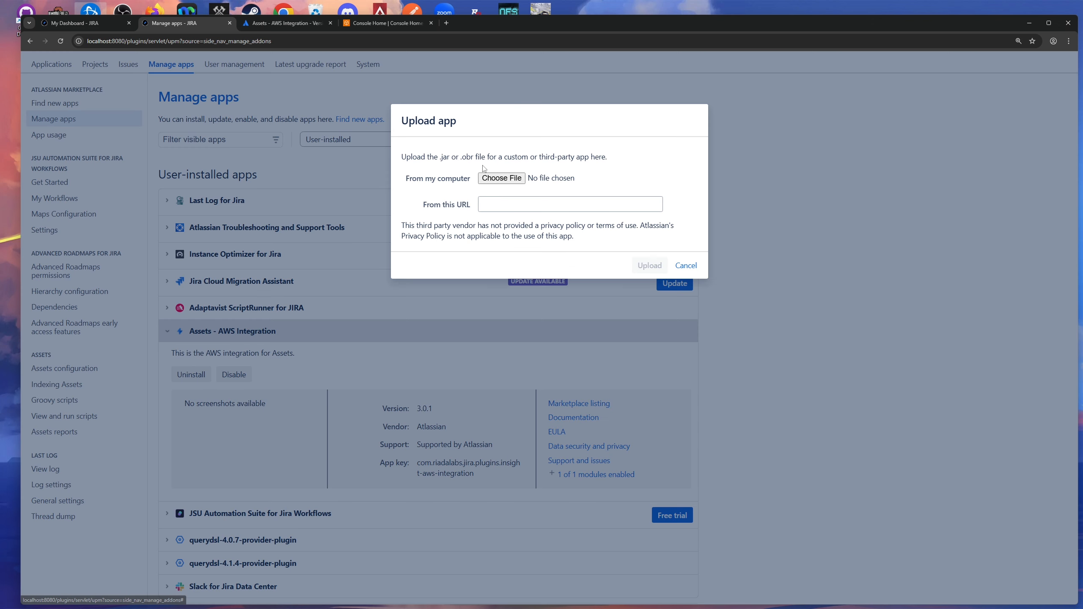
pyautogui.click(683, 266)
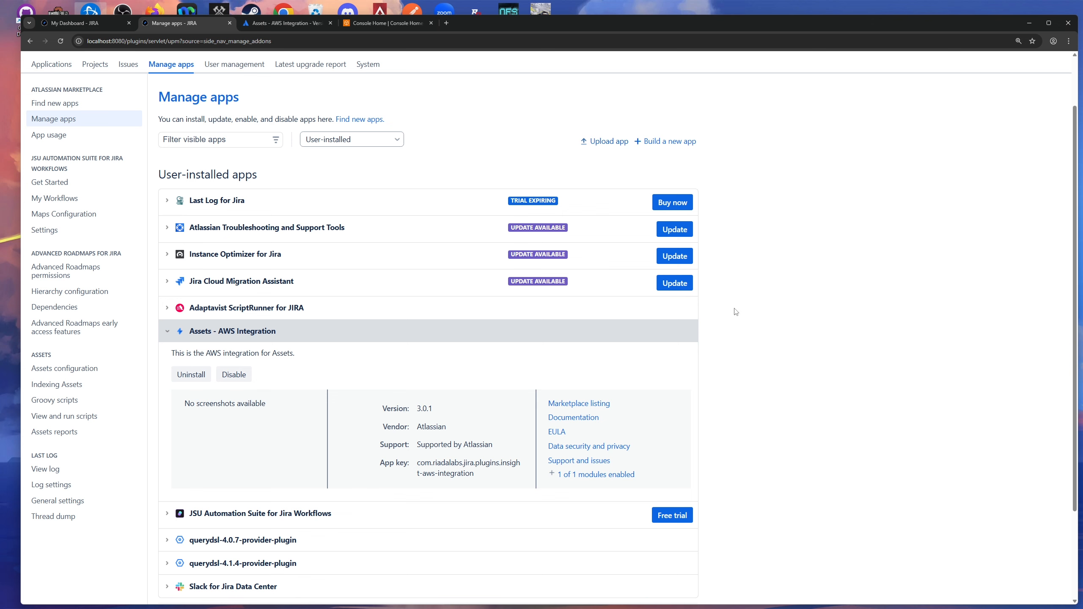
pyautogui.scroll(2, 735, 311)
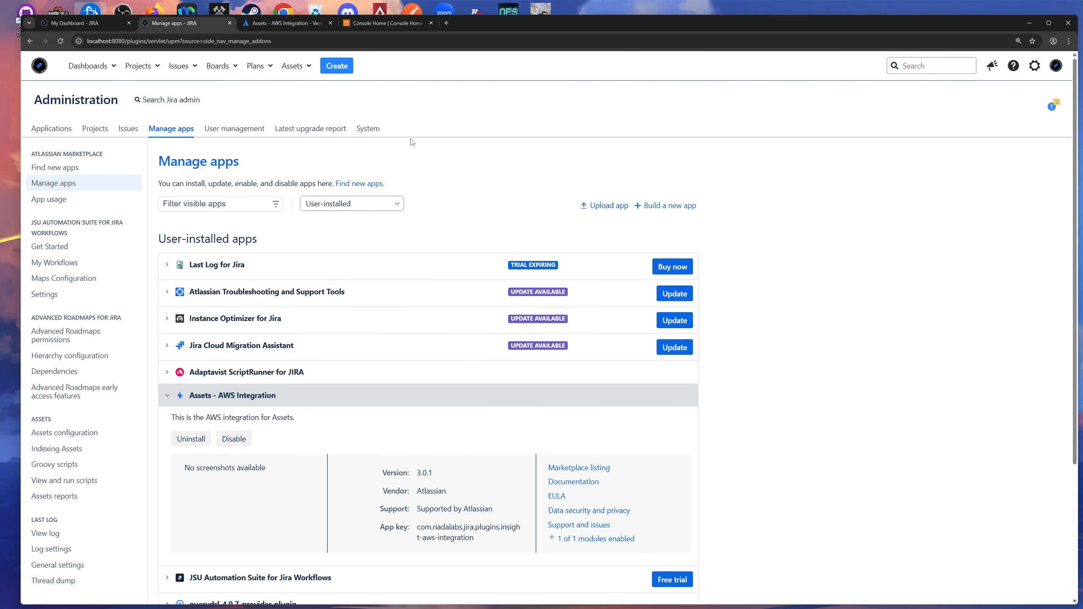
pyautogui.click(330, 23)
# Open the documentation of the Assets - AWS Integration app at its setup page.
pyautogui.scroll(-3, 728, 303)
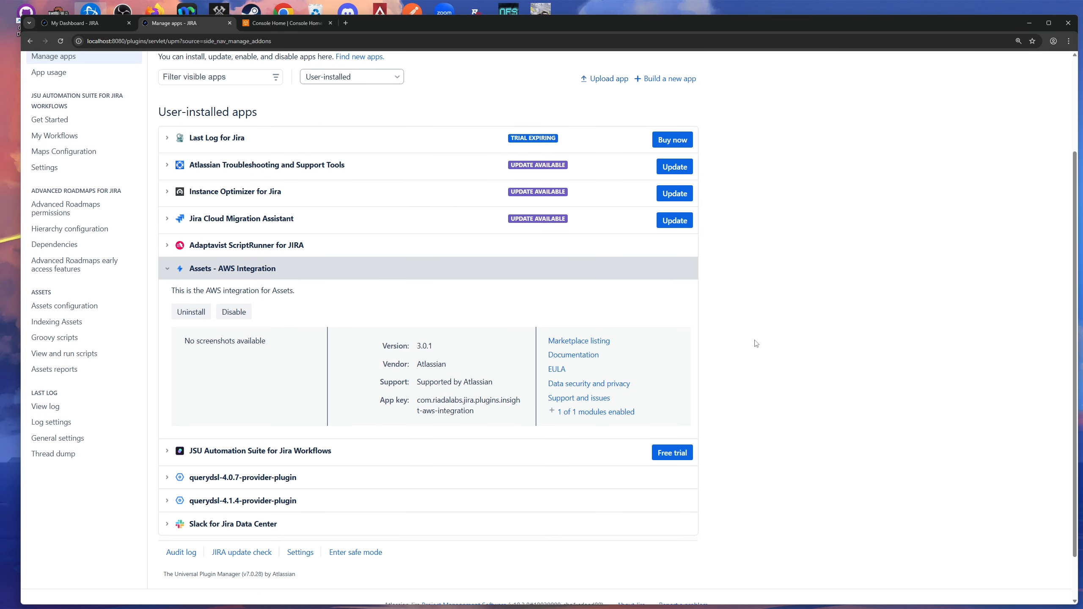
pyautogui.click(582, 359)
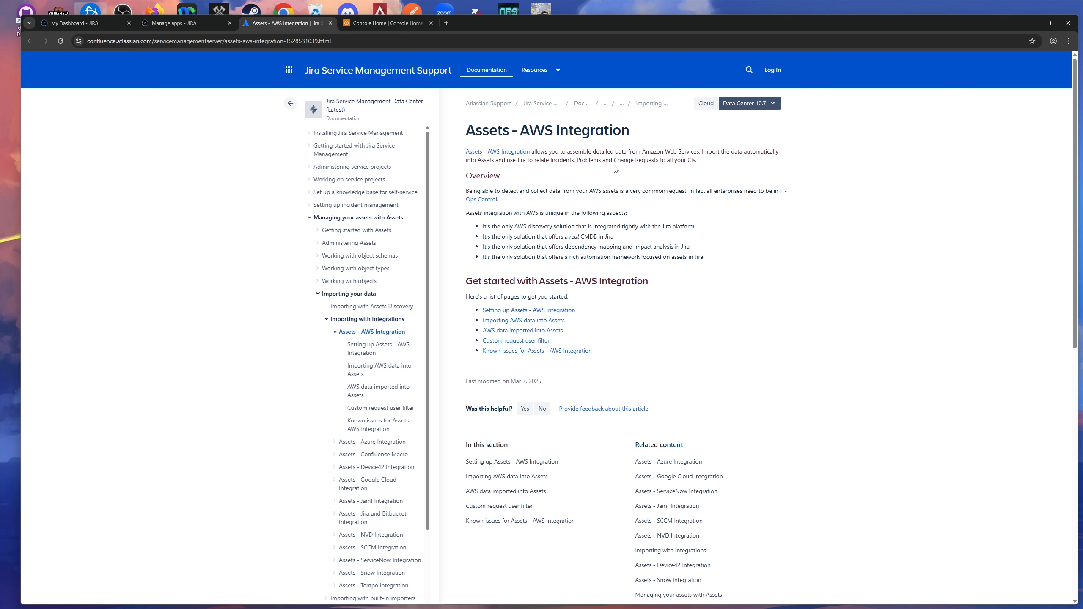
pyautogui.click(379, 347)
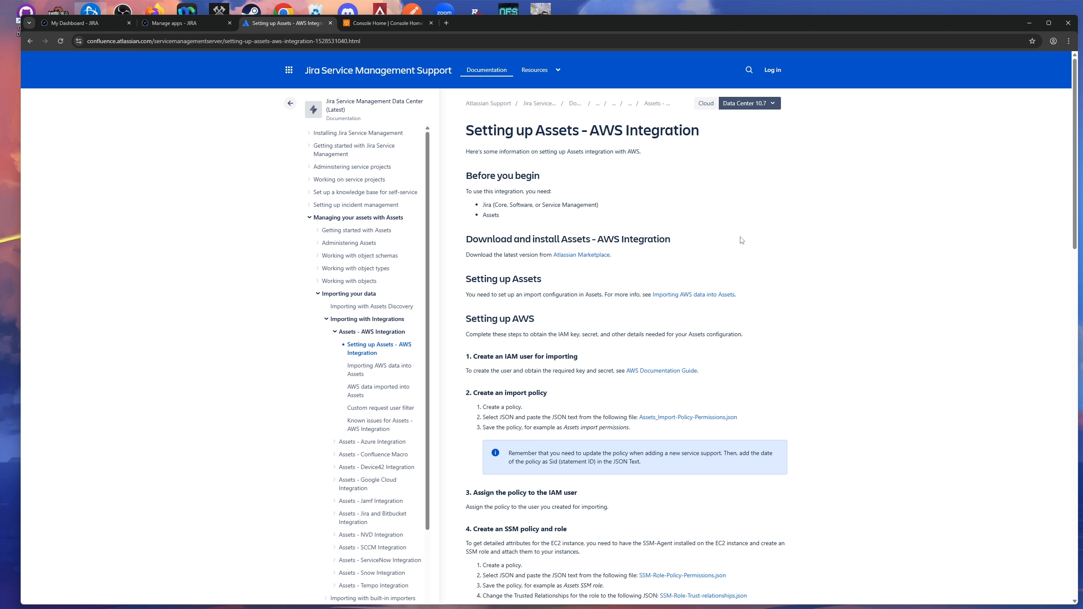
# Review the setup page's prerequisites and the instructions for creating an IAM user and an import policy.
pyautogui.moveTo(482, 204); pyautogui.dragTo(465, 191)
pyautogui.click(518, 214)
pyautogui.moveTo(499, 216); pyautogui.dragTo(482, 215)
pyautogui.moveTo(473, 356); pyautogui.dragTo(586, 361)
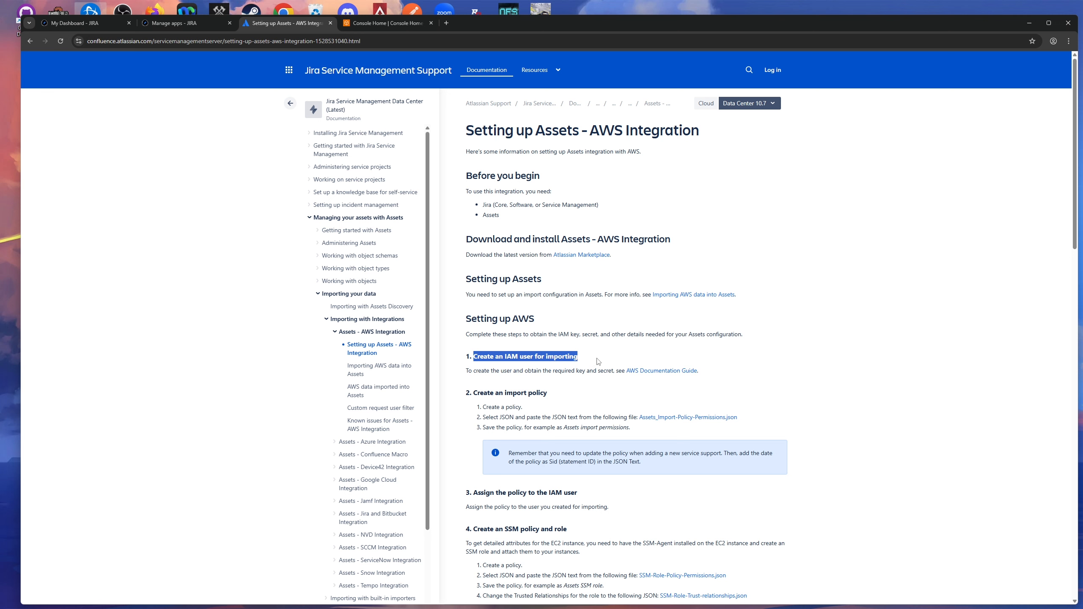
pyautogui.moveTo(550, 393); pyautogui.dragTo(475, 393)
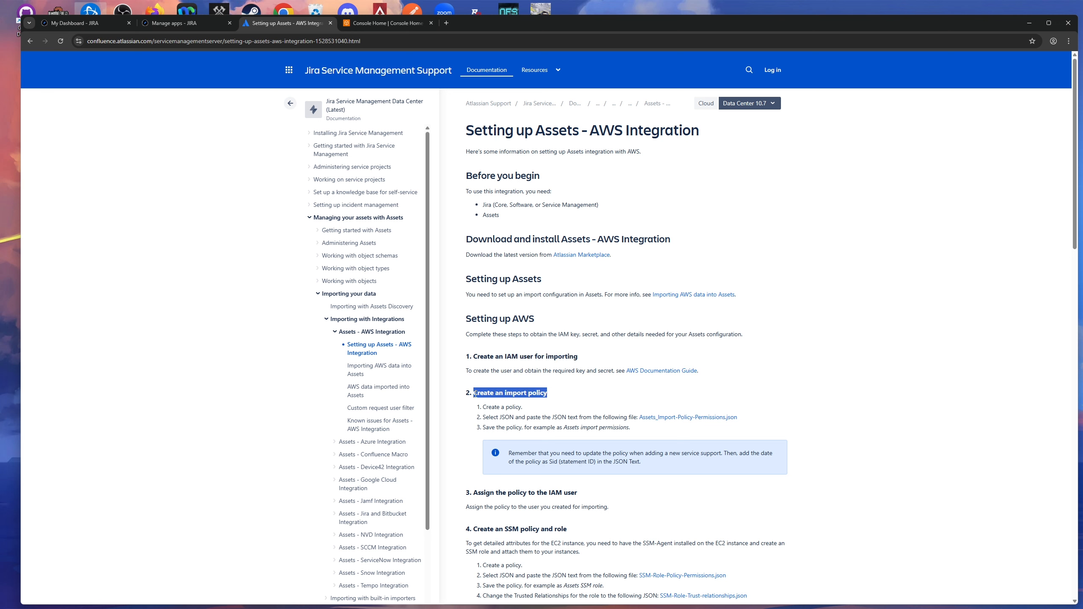
pyautogui.click(556, 392)
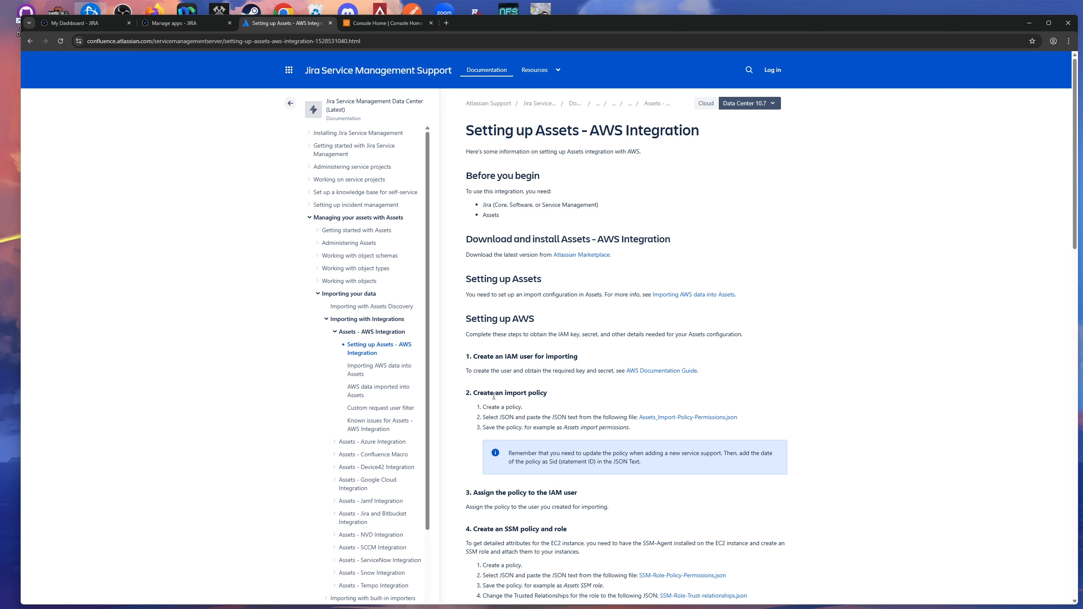
# Download Assets_Import-Policy-Permissions.json from the import policy instructions and open it in Notepad just once.
pyautogui.scroll(-1, 568, 387)
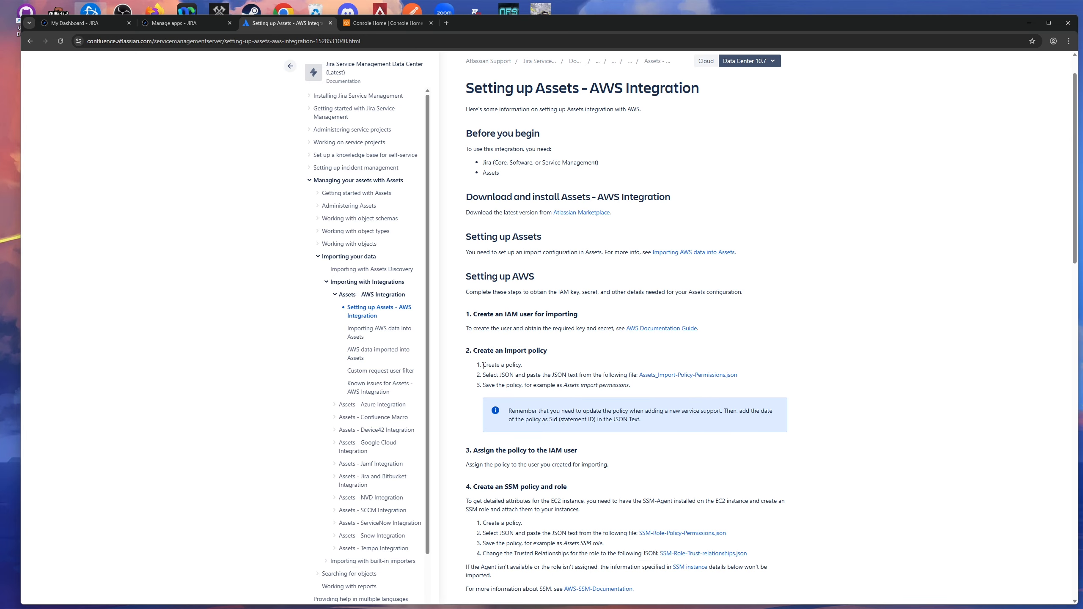
pyautogui.click(670, 378)
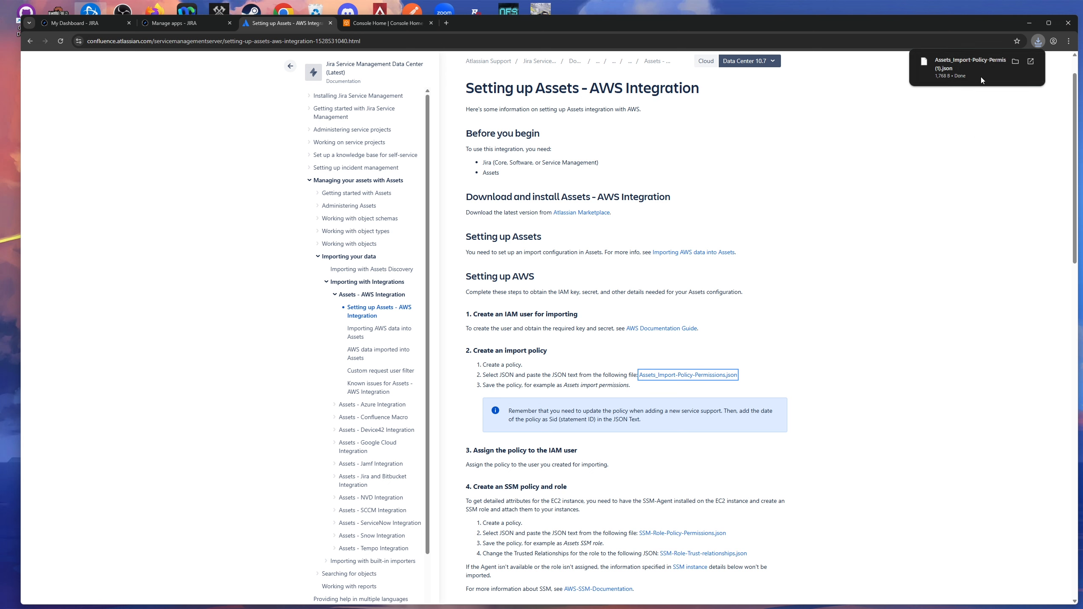
pyautogui.rightClick(983, 62)
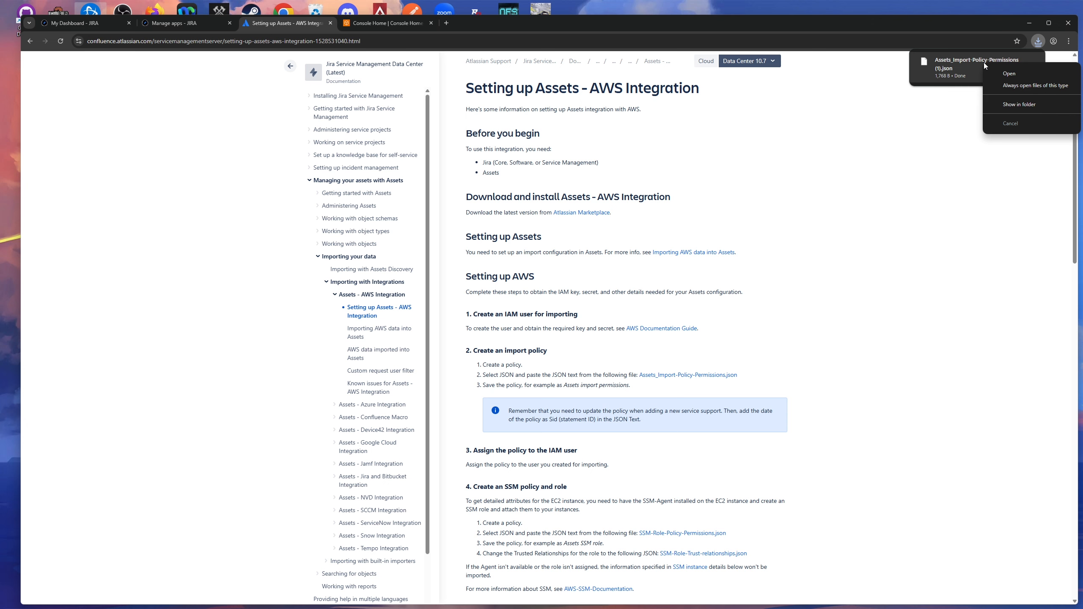
pyautogui.click(1005, 72)
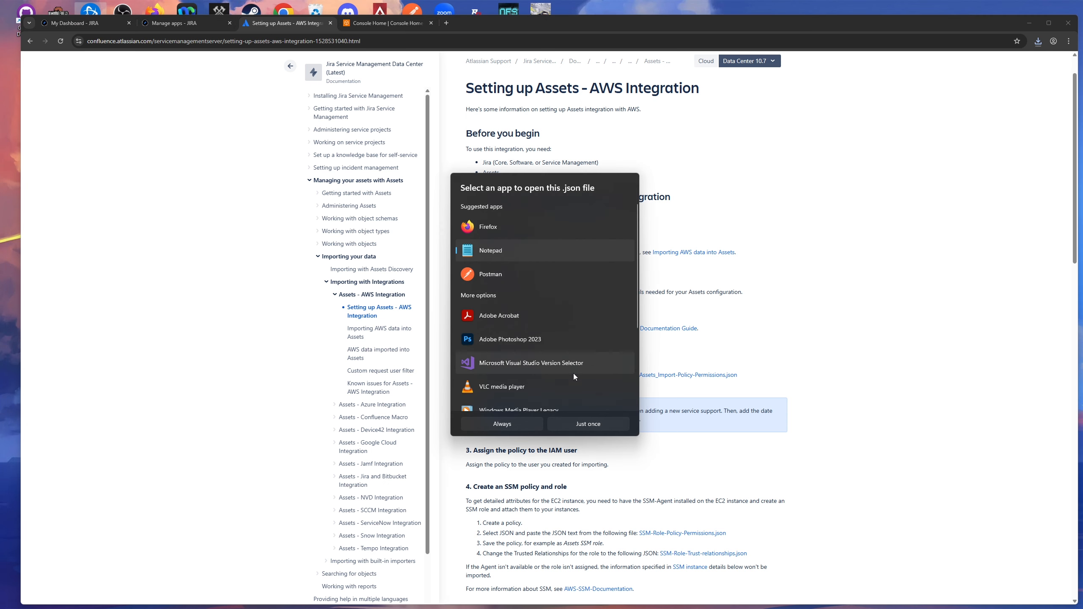
pyautogui.click(561, 423)
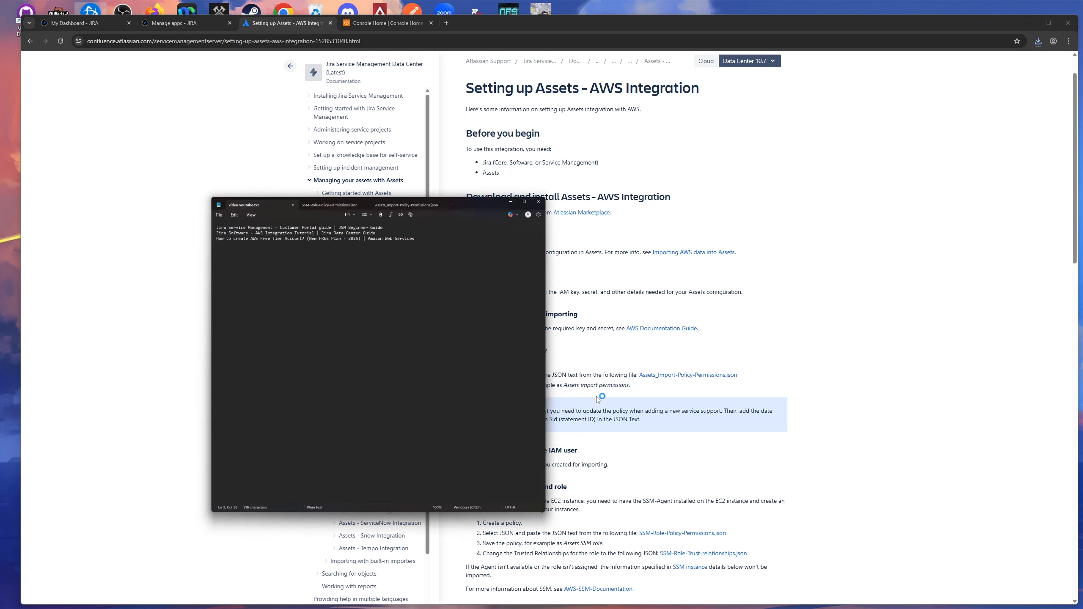
# Review the import policy permissions in Notepad and select the file's entire JSON text.
pyautogui.moveTo(452, 55); pyautogui.dragTo(1031, 94)
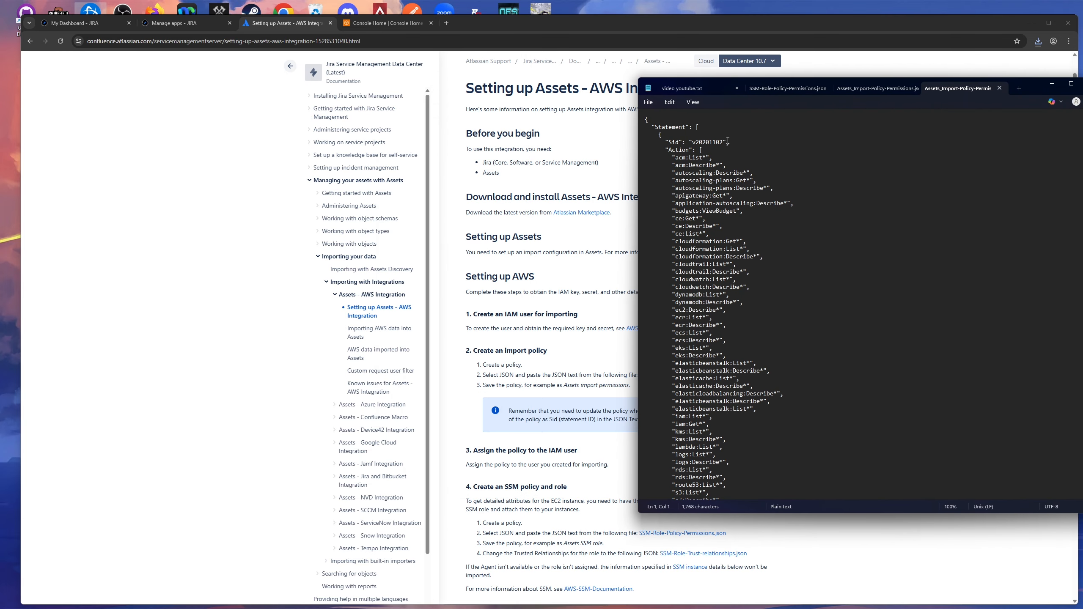
pyautogui.scroll(-7, 728, 141)
pyautogui.moveTo(1021, 90); pyautogui.dragTo(962, 79)
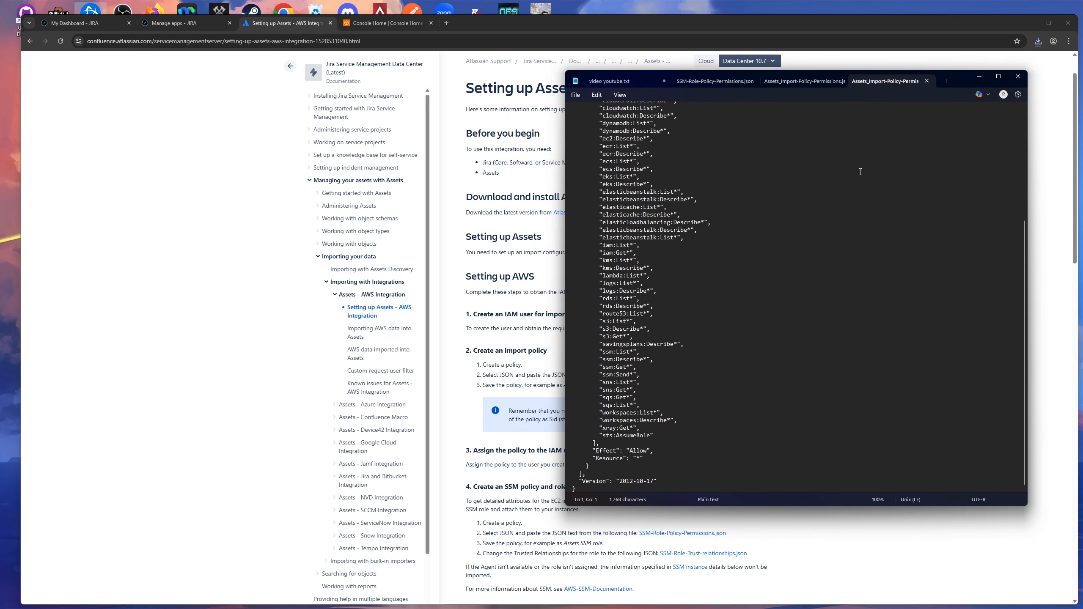
pyautogui.moveTo(954, 75); pyautogui.dragTo(394, 108)
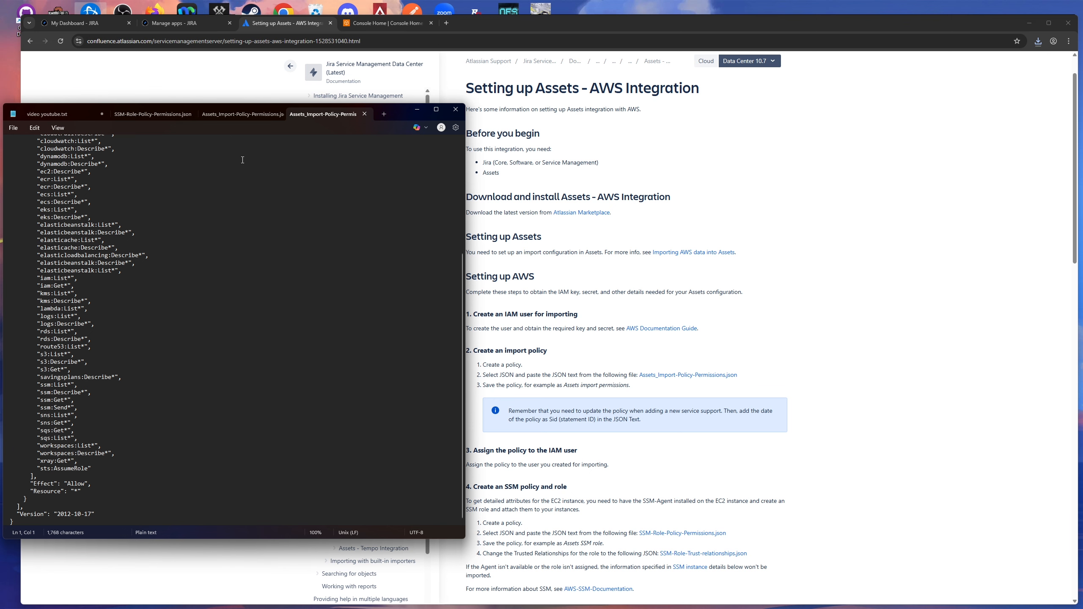
pyautogui.click(150, 179)
pyautogui.moveTo(397, 111); pyautogui.dragTo(480, 99)
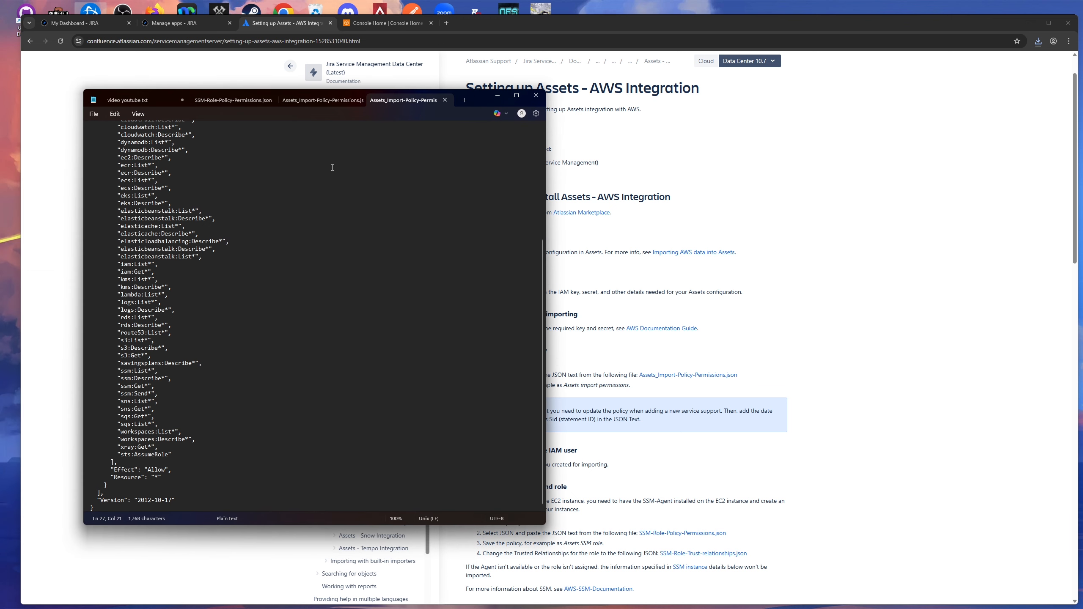
pyautogui.hotkey('ctrl', 'a')
pyautogui.scroll(7, 289, 226)
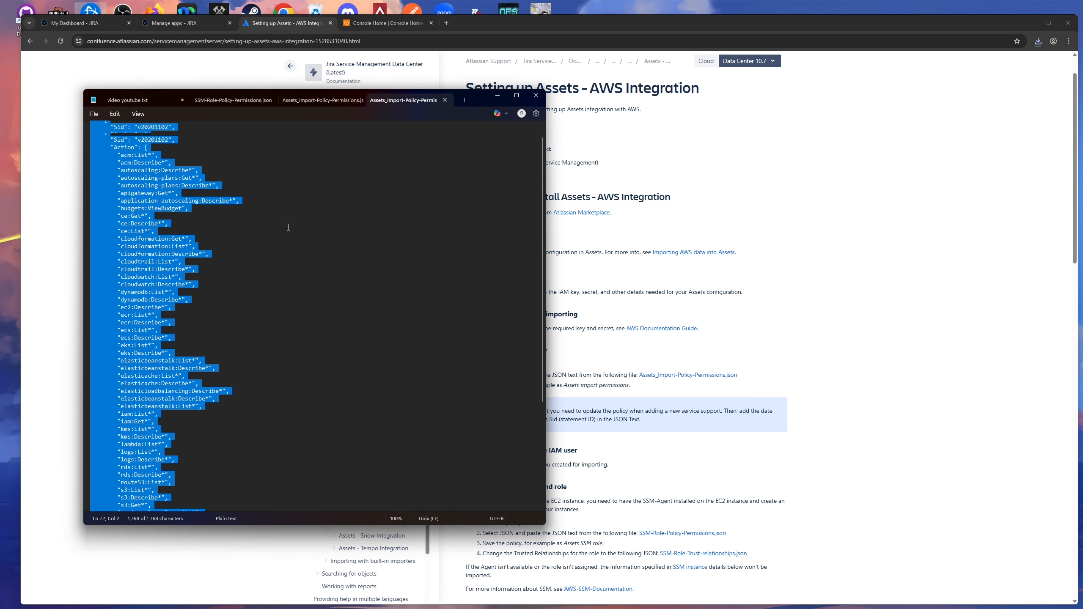
pyautogui.scroll(-7, 258, 228)
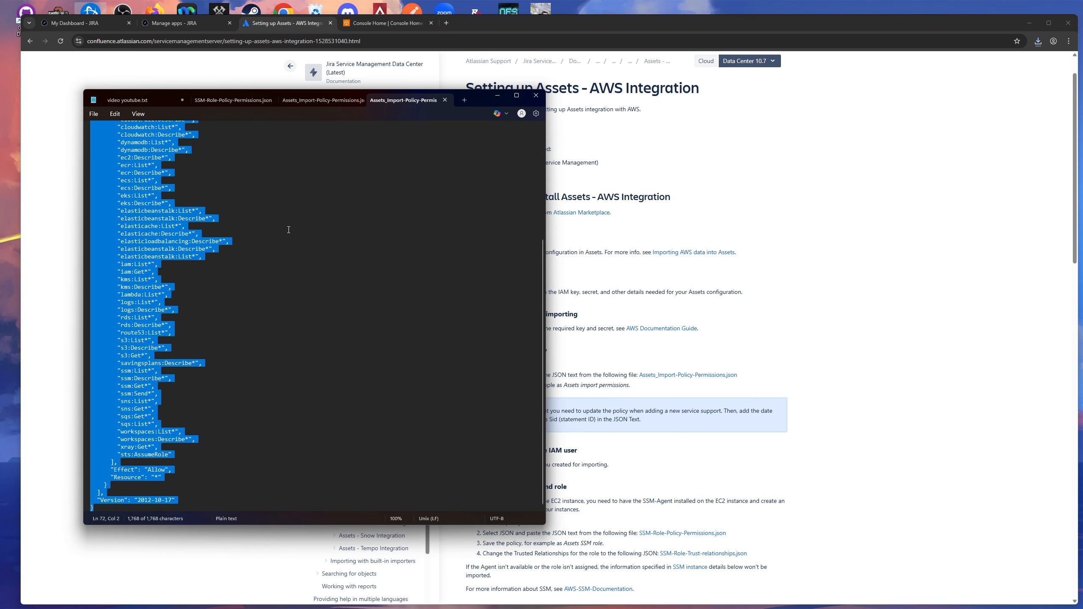
# Switch to the AWS console, find the IAM service, and view its users and then its policies.
pyautogui.click(395, 24)
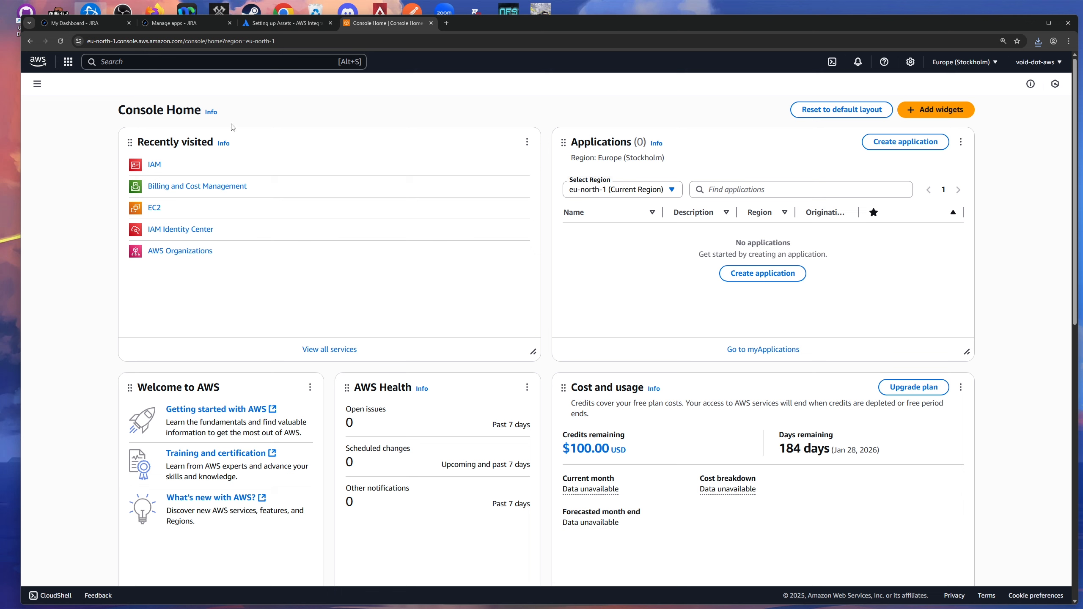
pyautogui.click(157, 65)
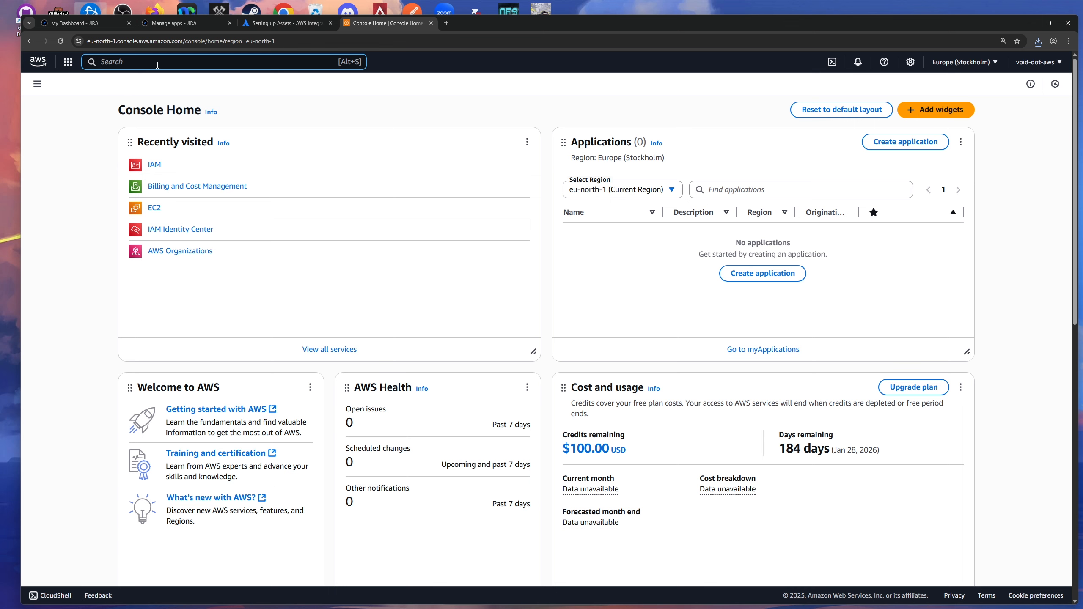
pyautogui.write('IAM')
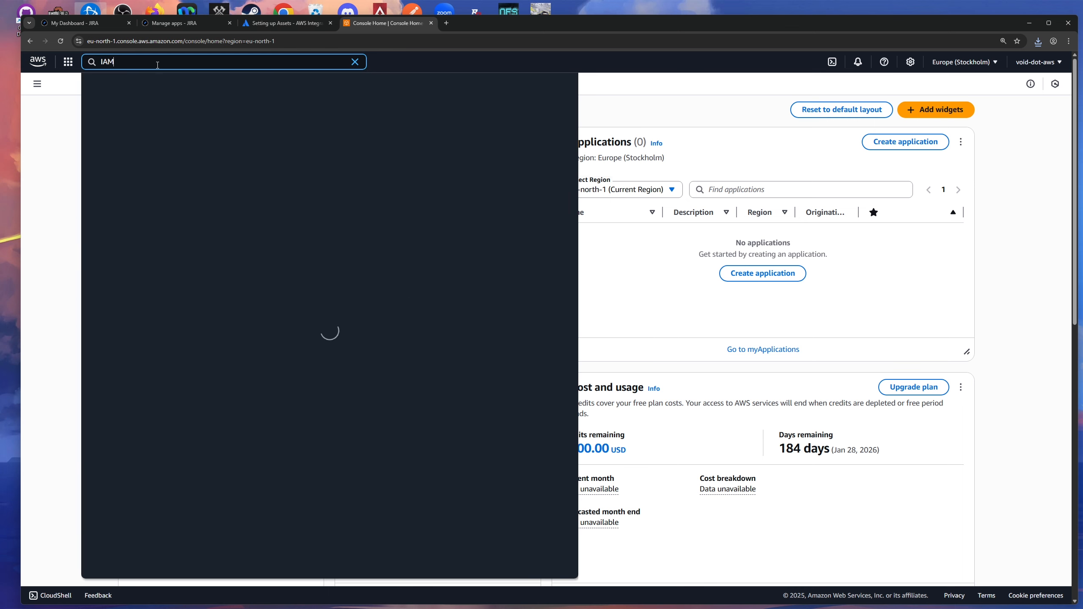
pyautogui.click(337, 113)
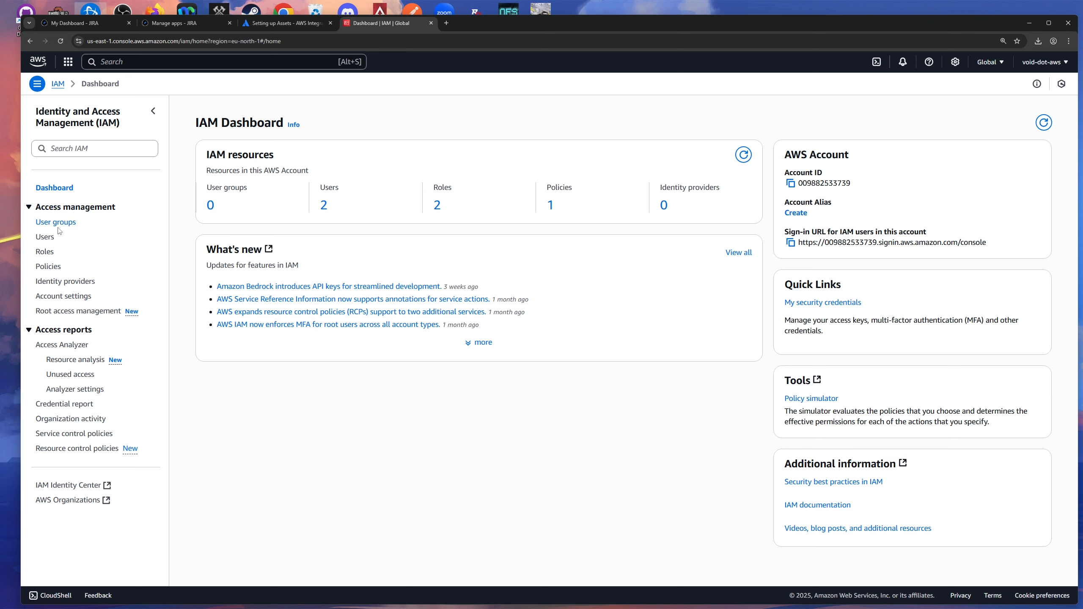
pyautogui.click(45, 237)
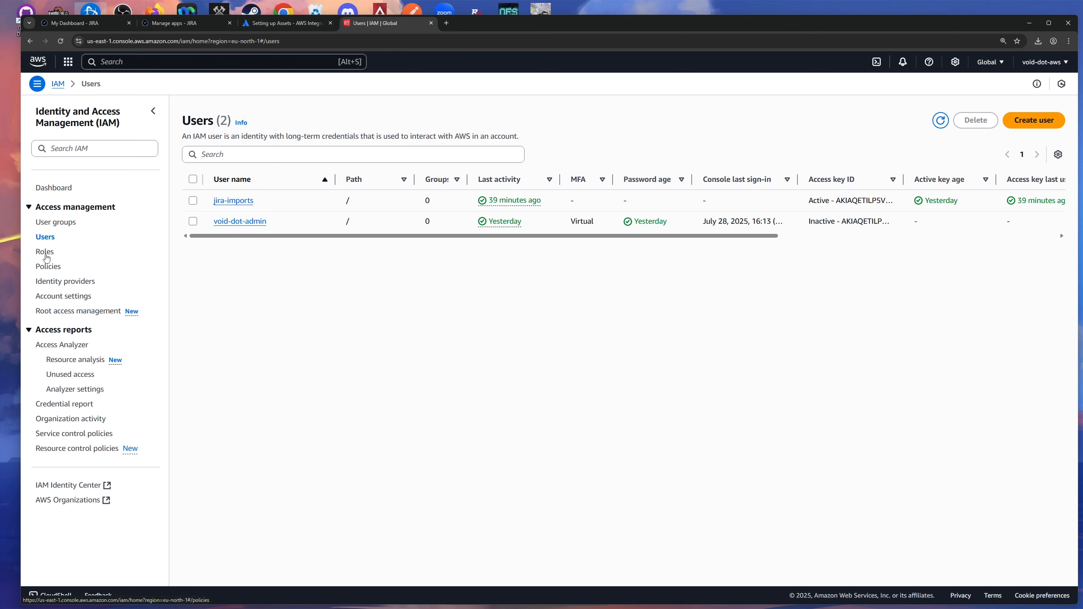
pyautogui.click(44, 267)
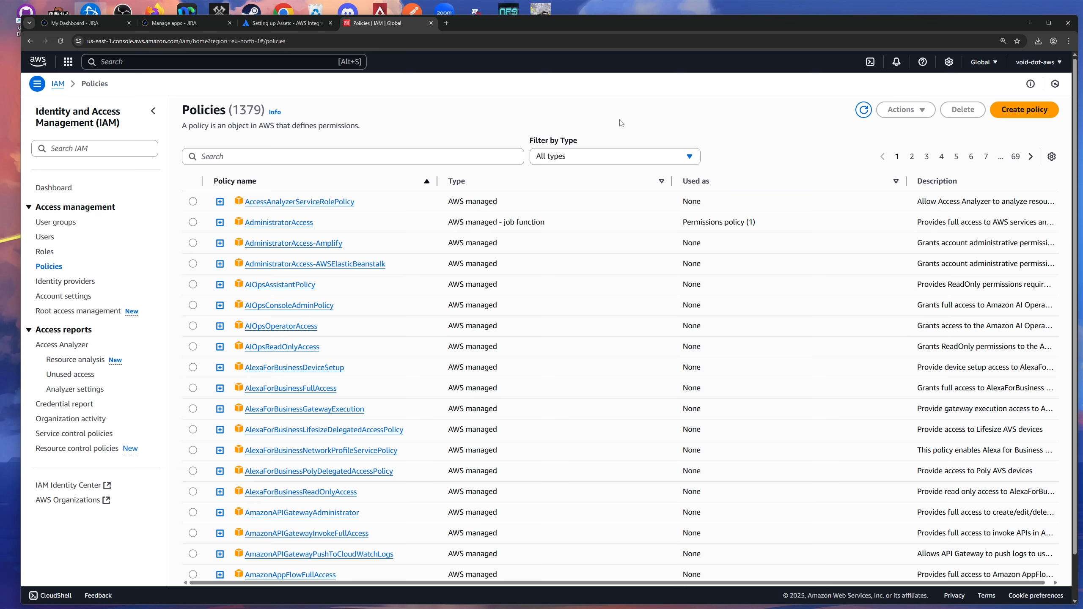
# Recheck the import policy instructions in the documentation and start a new IAM policy in the JSON editor.
pyautogui.click(308, 27)
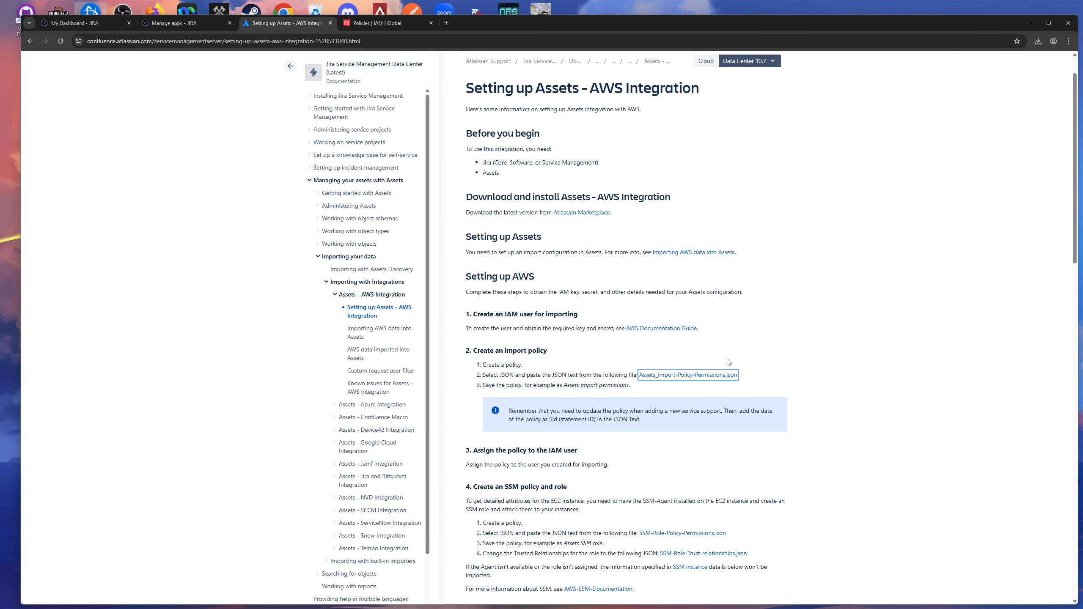
pyautogui.hotkey('ctrl', 'Tab')
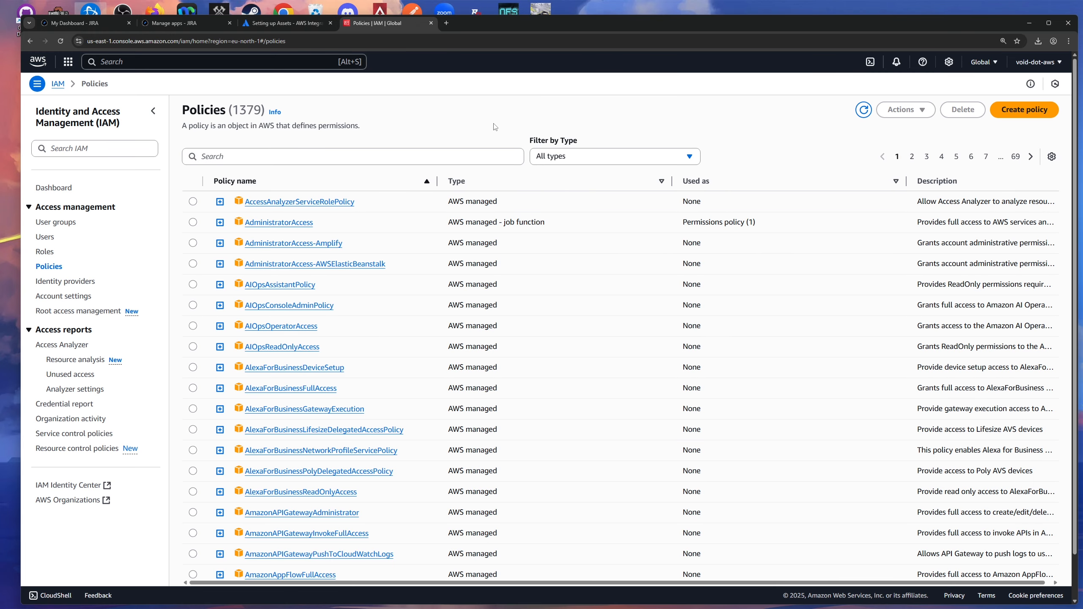
pyautogui.click(319, 26)
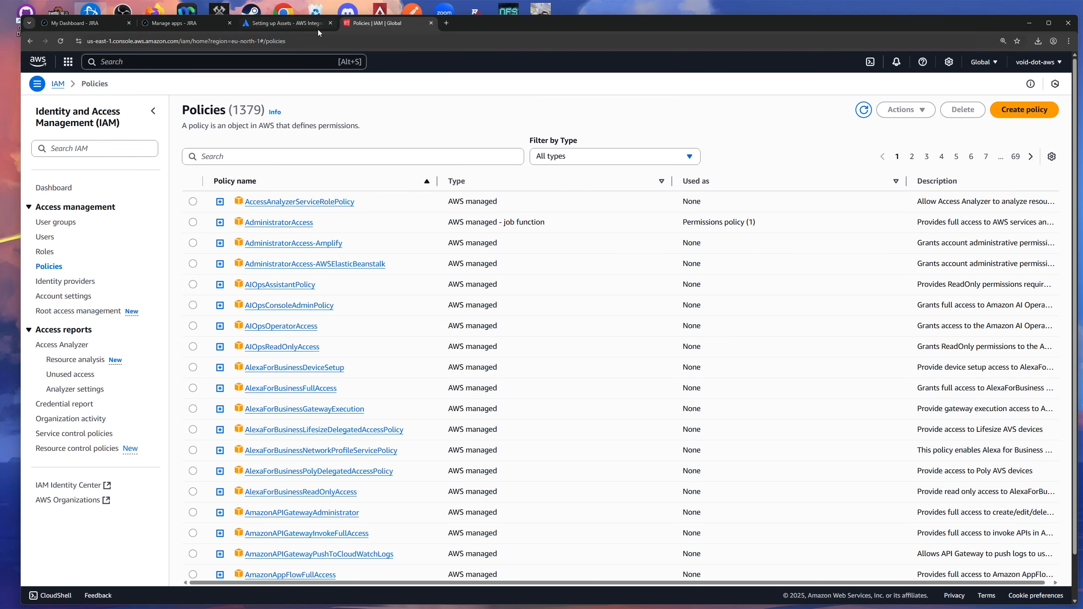
pyautogui.click(396, 26)
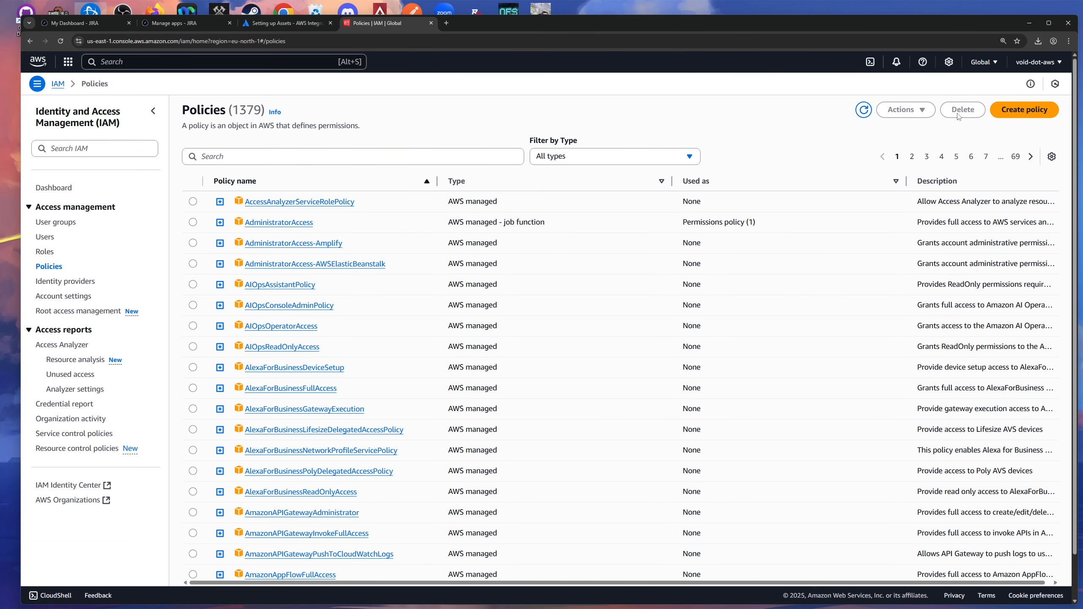
pyautogui.click(1031, 112)
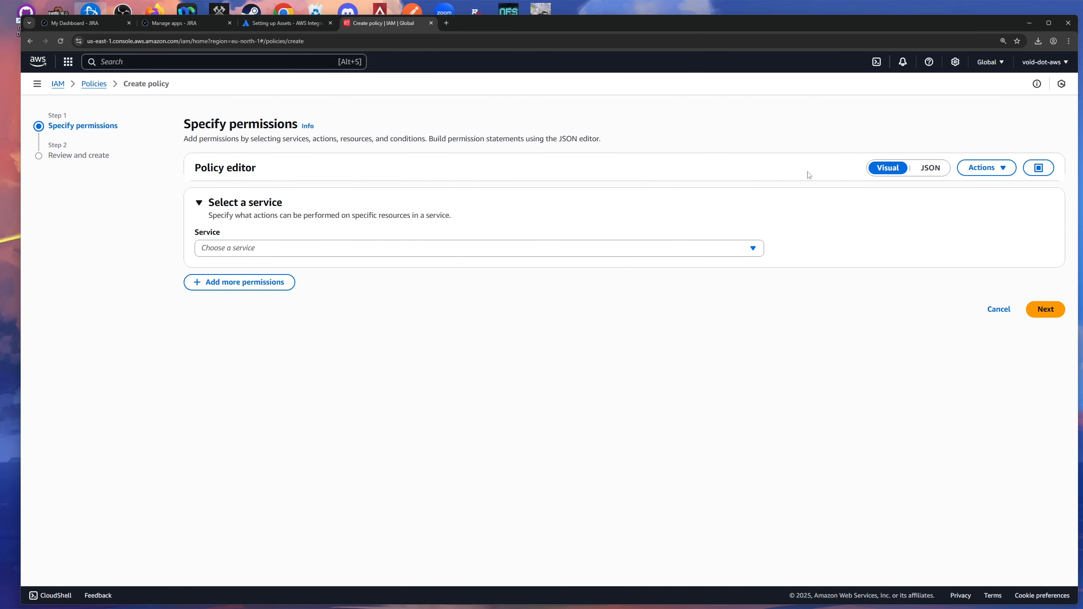
pyautogui.click(932, 168)
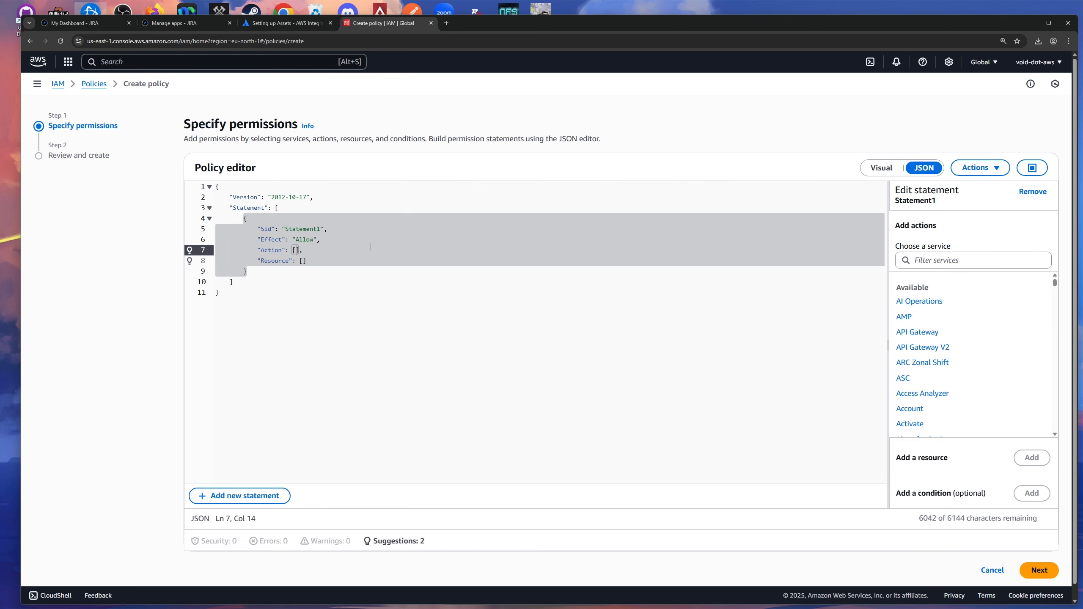
# Replace the default policy JSON with the copied import permissions, check the pasted text, and continue to the review stage.
pyautogui.click(303, 275)
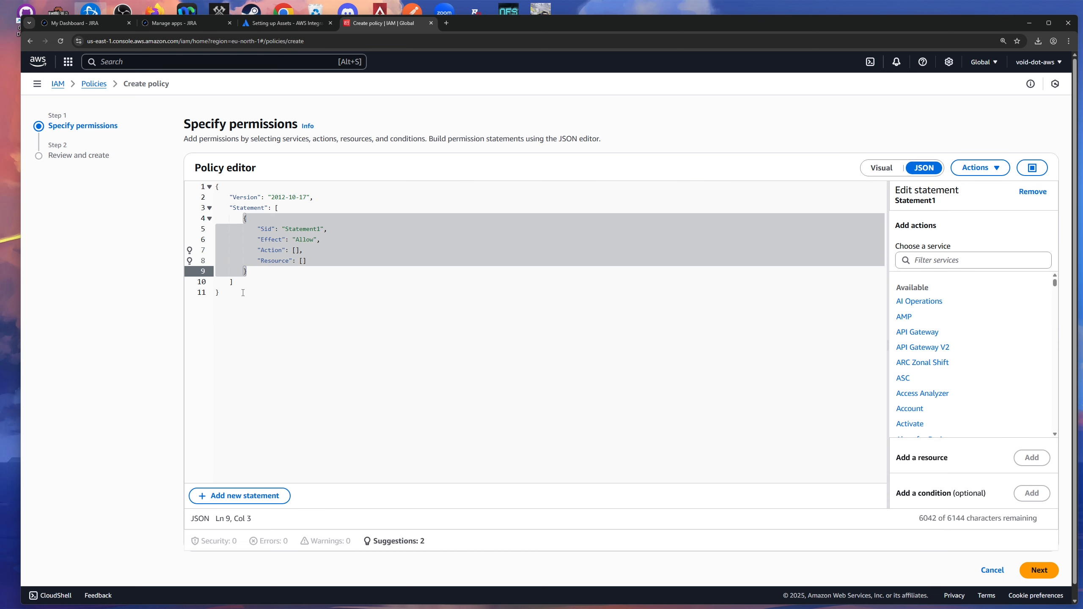
pyautogui.moveTo(232, 299); pyautogui.dragTo(210, 184)
pyautogui.press('Delete')
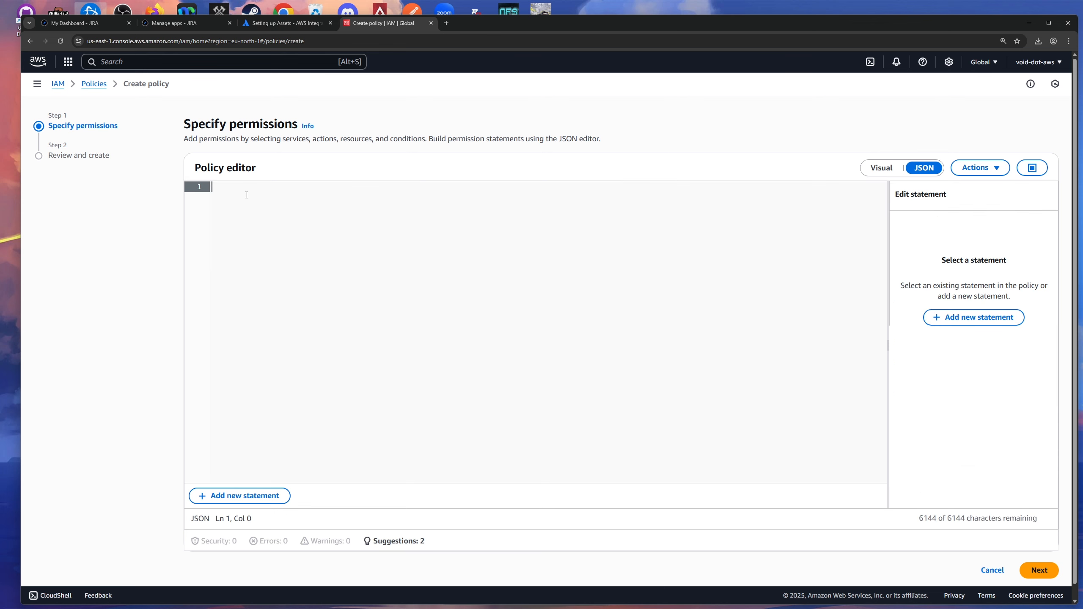
pyautogui.hotkey('ctrl', 'v')
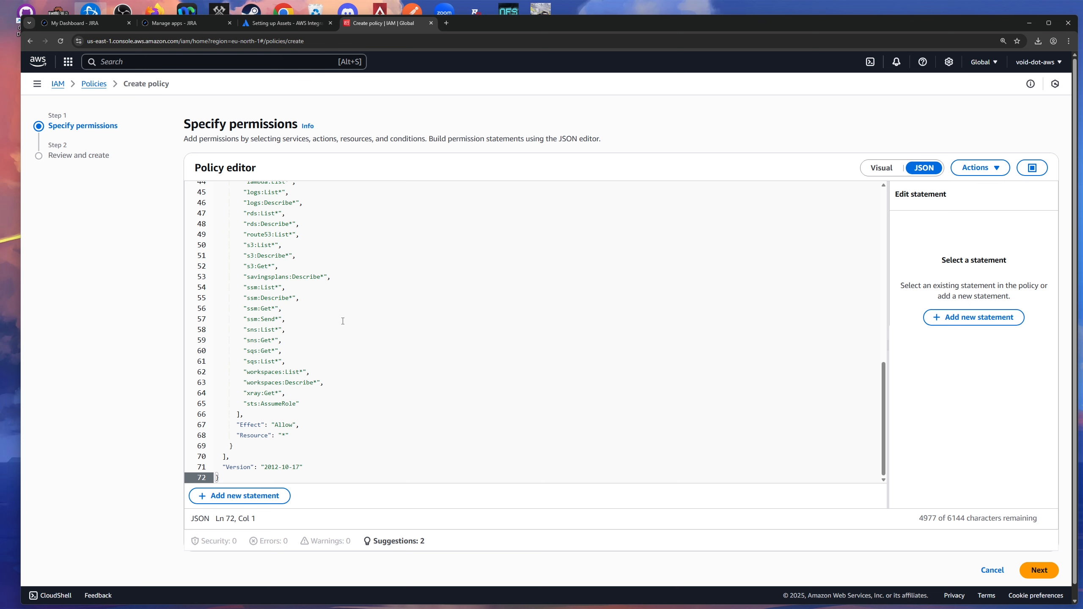
pyautogui.scroll(6, 343, 324)
pyautogui.scroll(-5, 346, 333)
pyautogui.scroll(-1, 345, 334)
pyautogui.scroll(15, 348, 362)
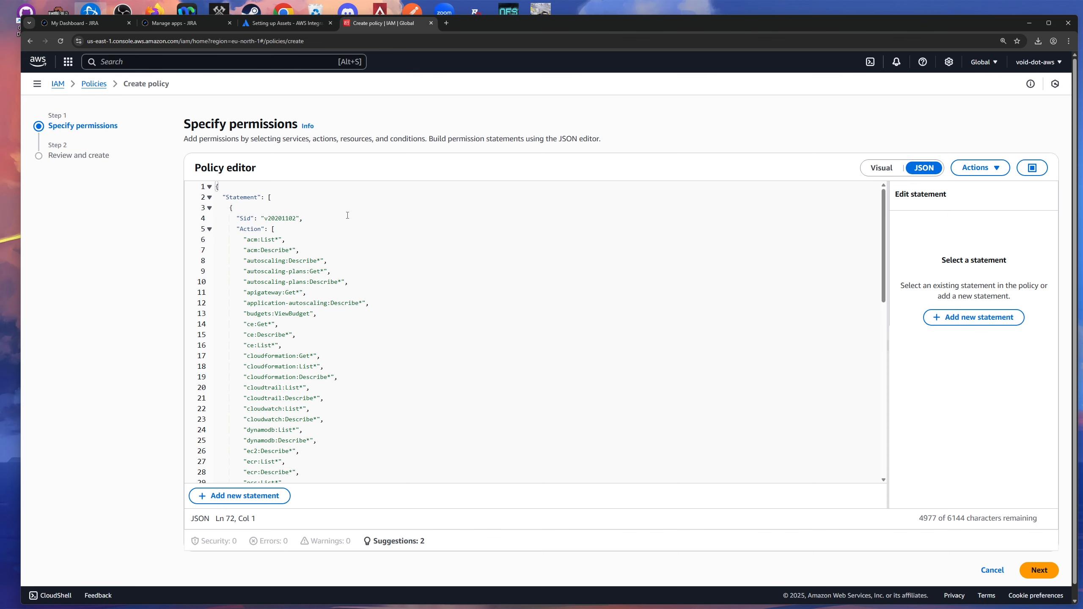
pyautogui.scroll(-1, 628, 128)
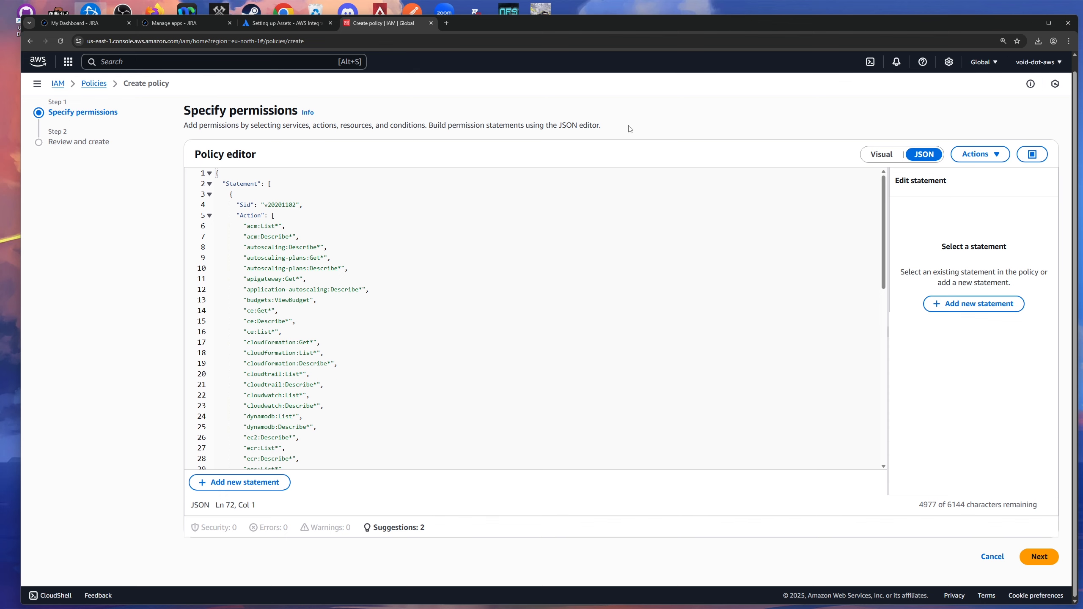
pyautogui.click(1040, 557)
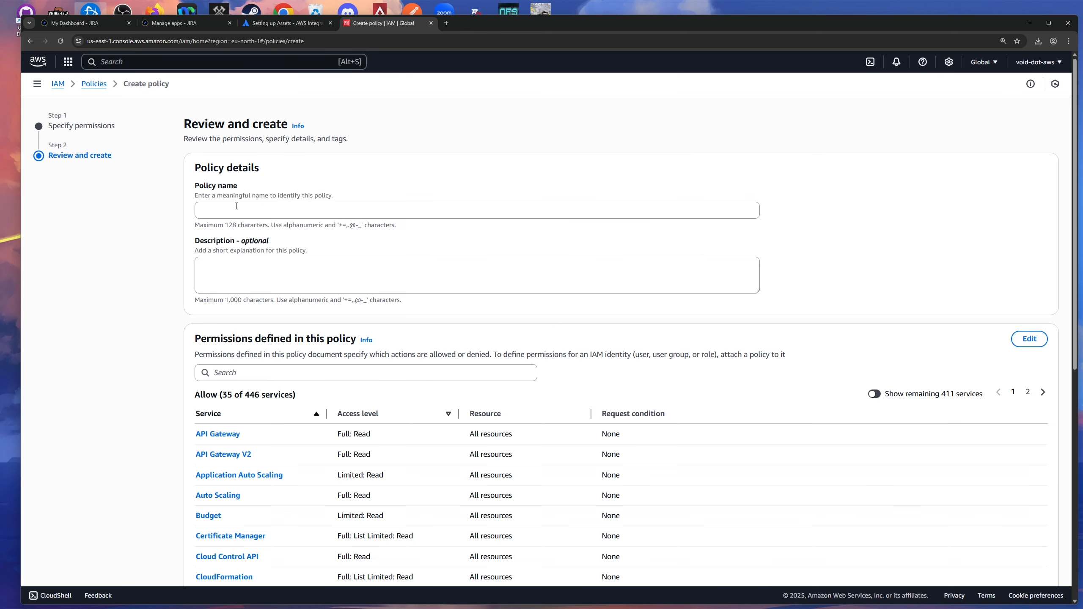
# Name the new policy aws-imports-youtube-demo.
pyautogui.click(237, 206)
pyautogui.write('aws-imports')
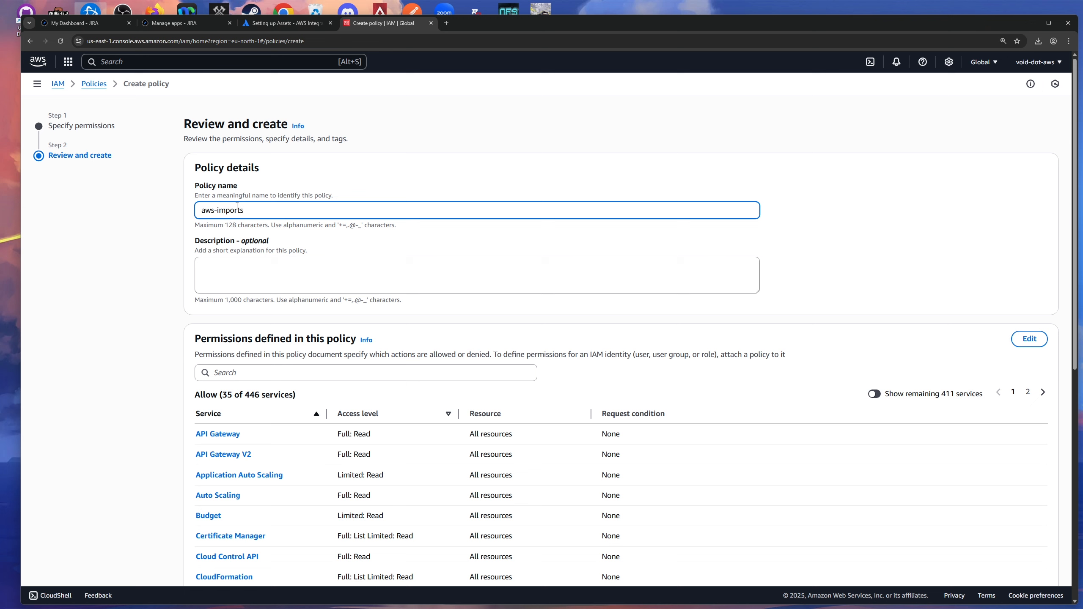
pyautogui.write('-youtube-demo')
# Review the permissions defined in the policy against the import policy instructions and create the policy.
pyautogui.scroll(-2, 469, 240)
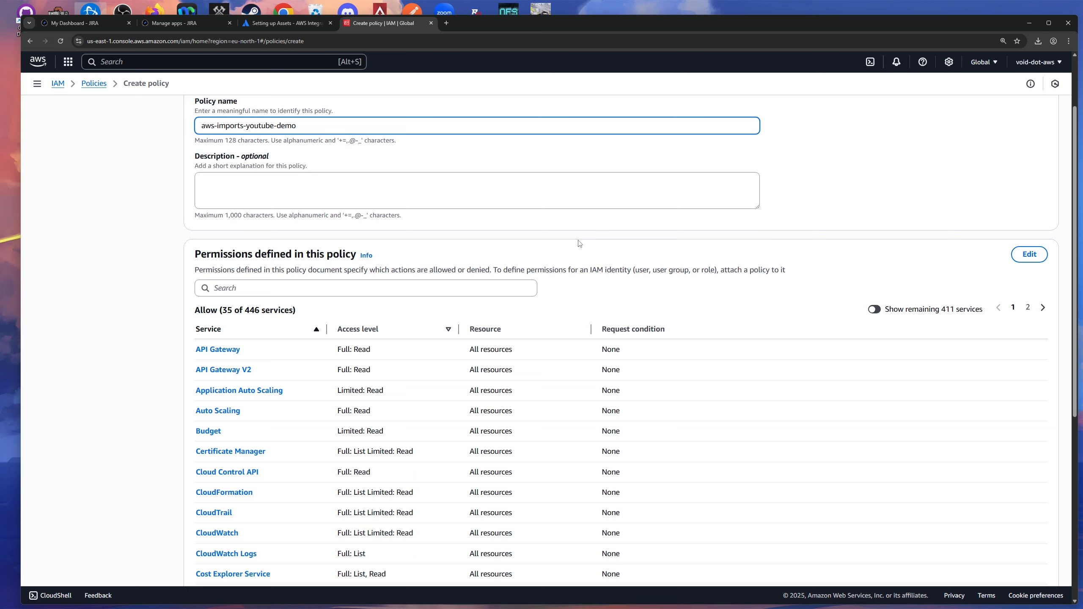
pyautogui.scroll(-7, 810, 200)
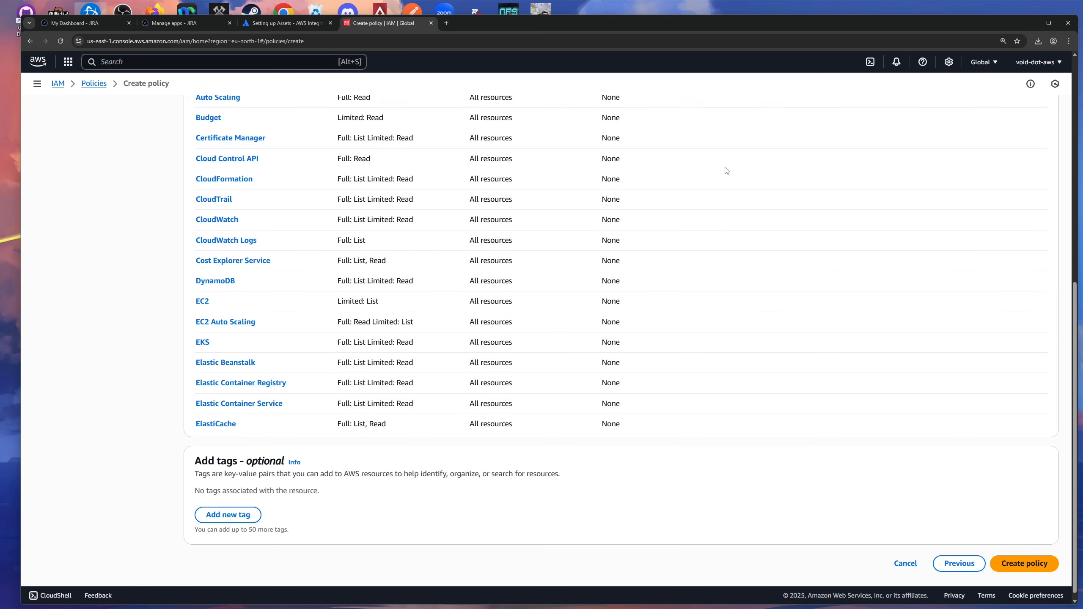
pyautogui.scroll(6, 469, 365)
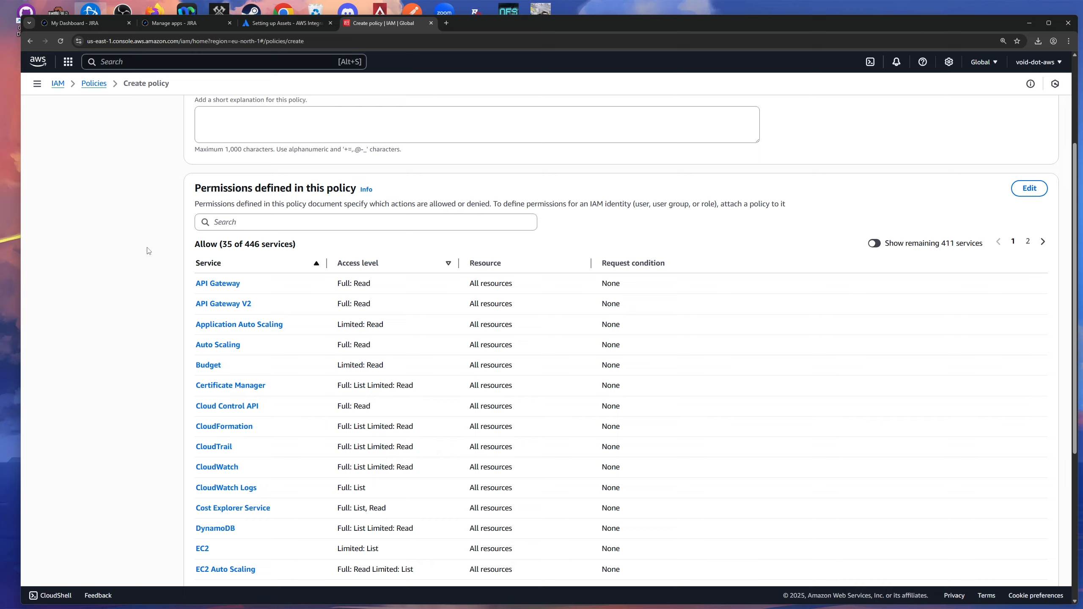
pyautogui.scroll(4, 145, 251)
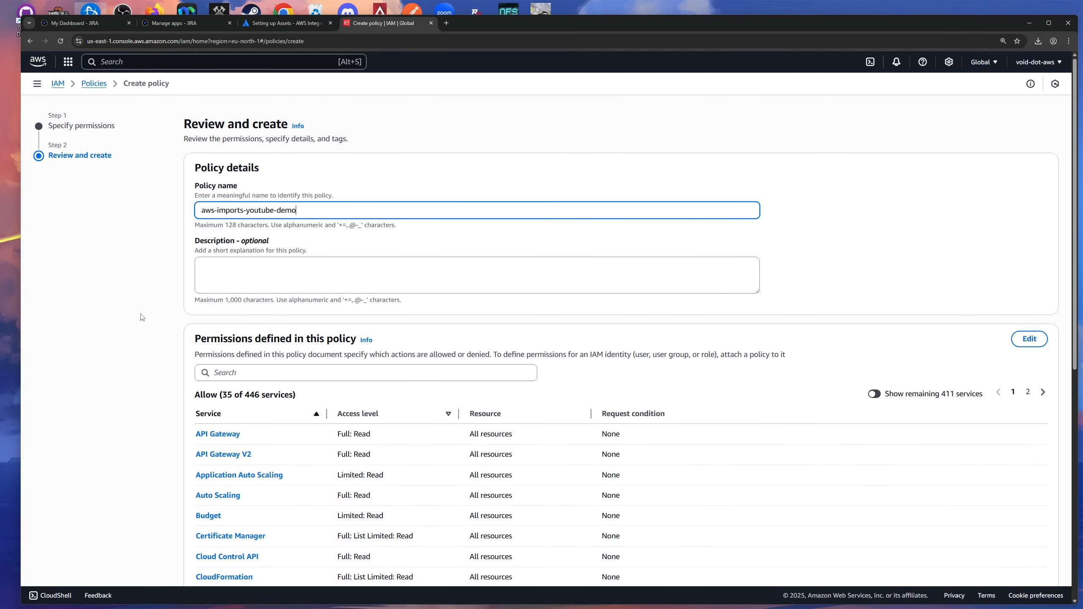
pyautogui.scroll(-4, 139, 318)
pyautogui.scroll(-4, 142, 318)
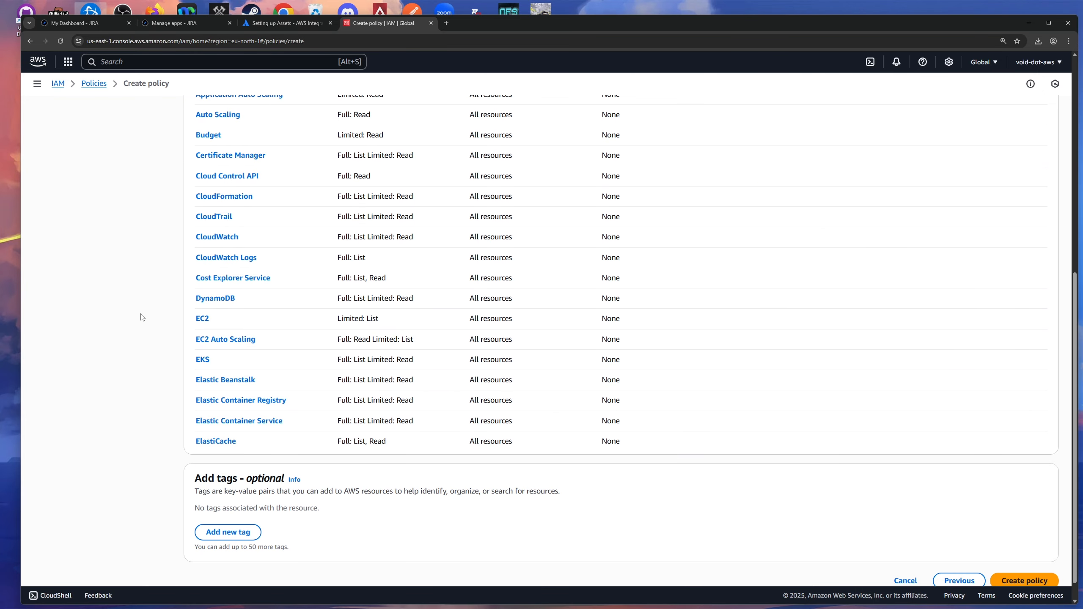
pyautogui.click(302, 28)
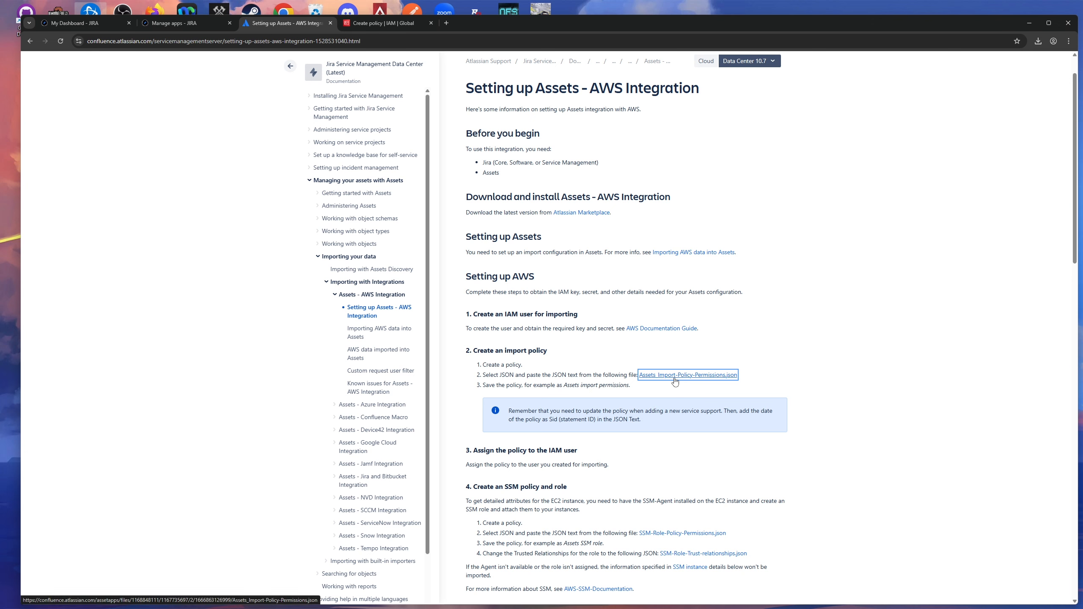
pyautogui.click(385, 24)
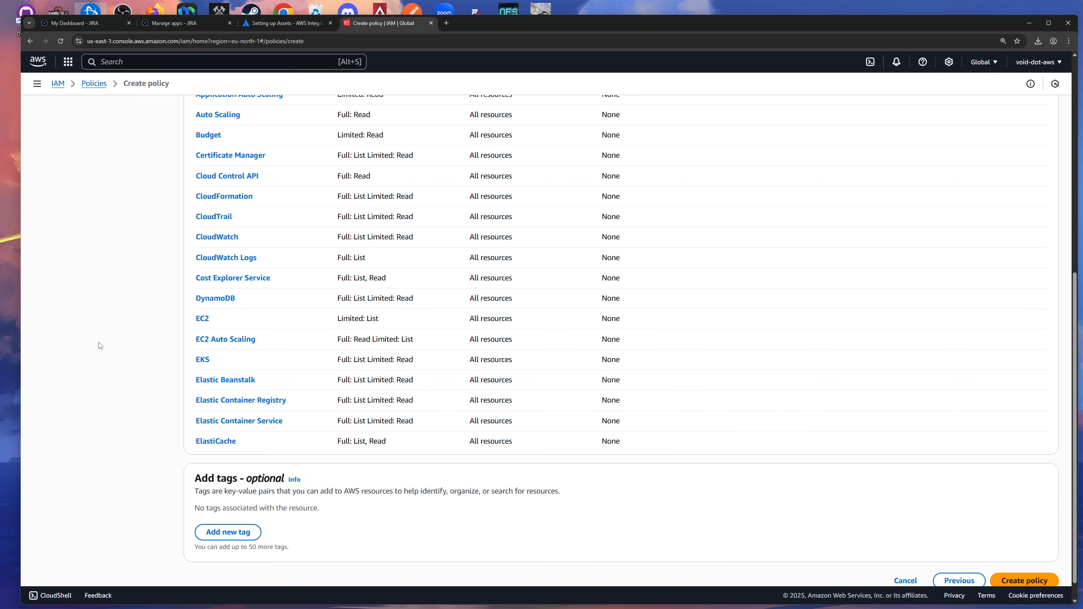
pyautogui.scroll(-1, 119, 354)
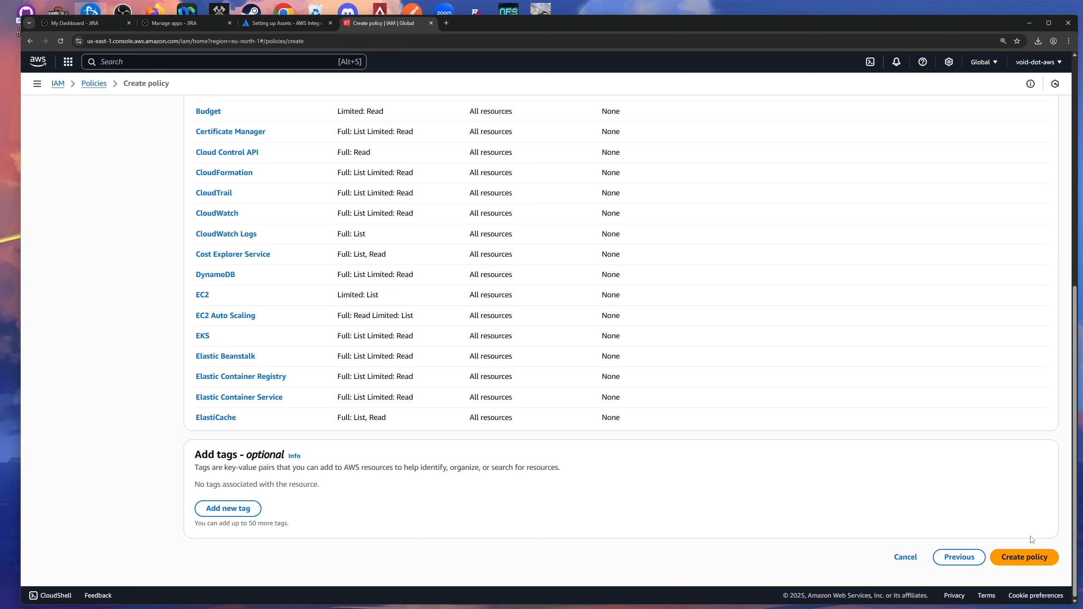
pyautogui.click(1028, 559)
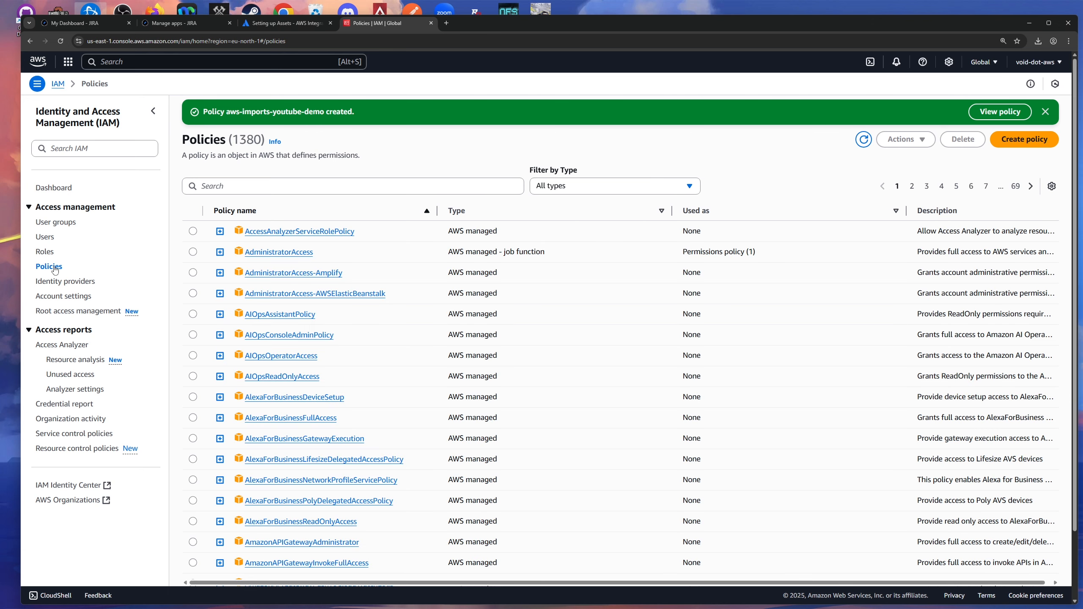
# Search the IAM policies for "demo" and recheck the documentation's instructions on the IAM user.
pyautogui.click(230, 186)
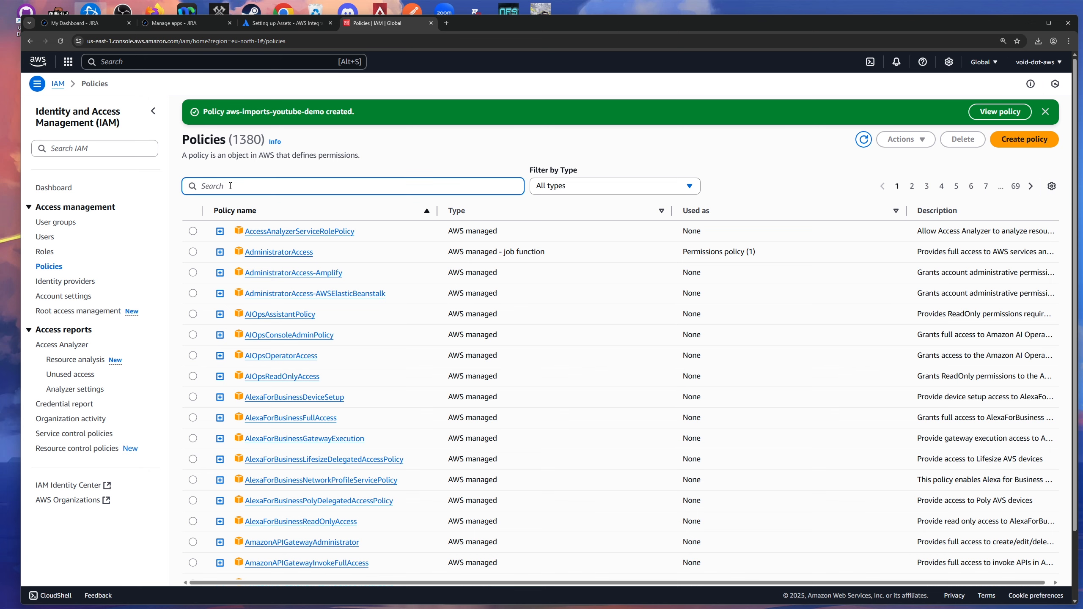
pyautogui.write('demo')
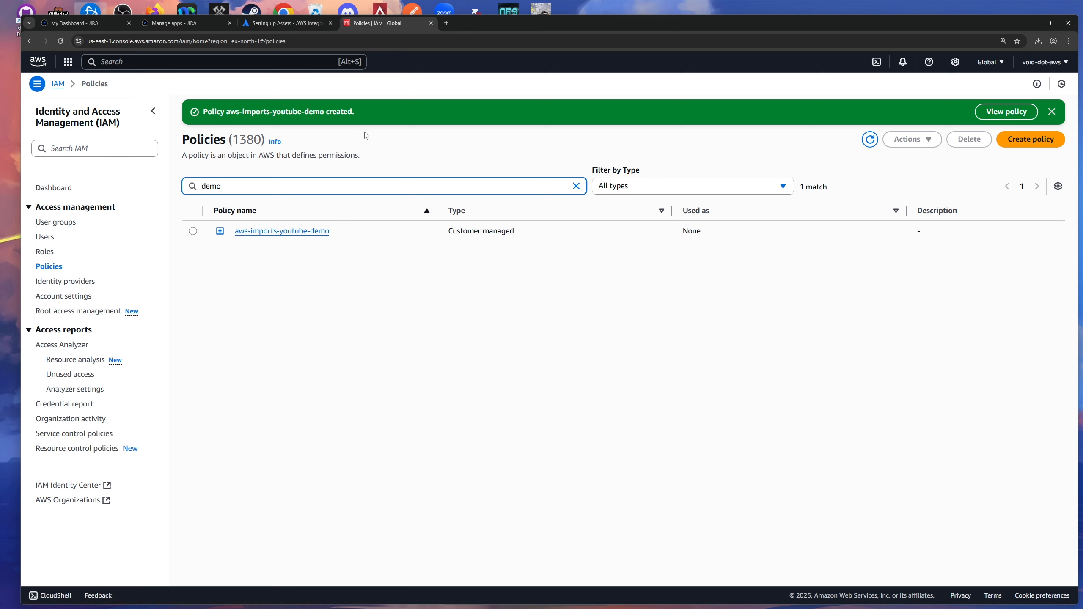
pyautogui.click(296, 24)
pyautogui.click(654, 309)
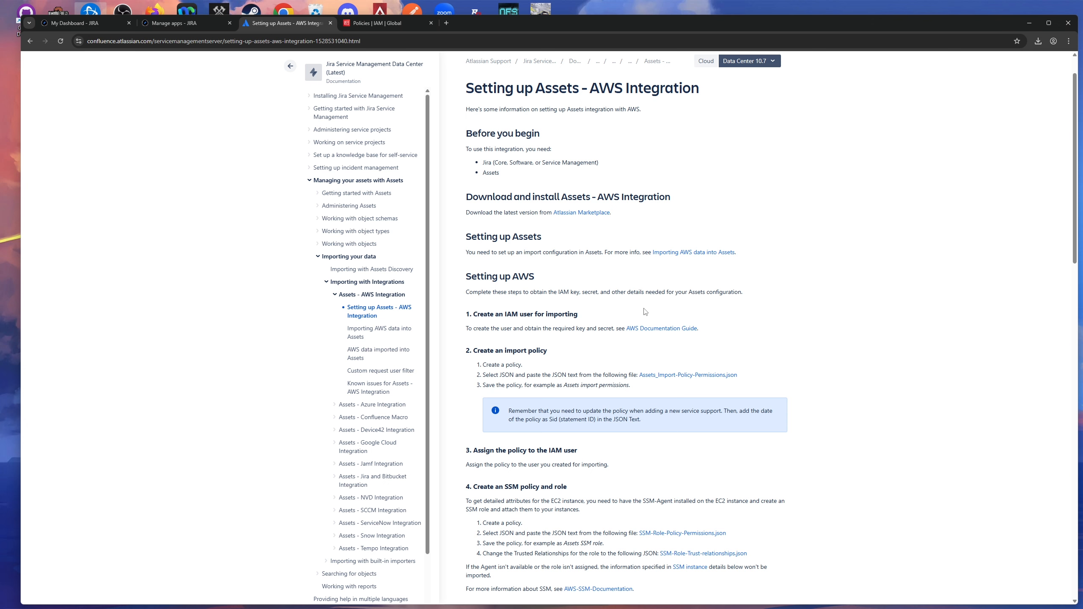
pyautogui.click(402, 24)
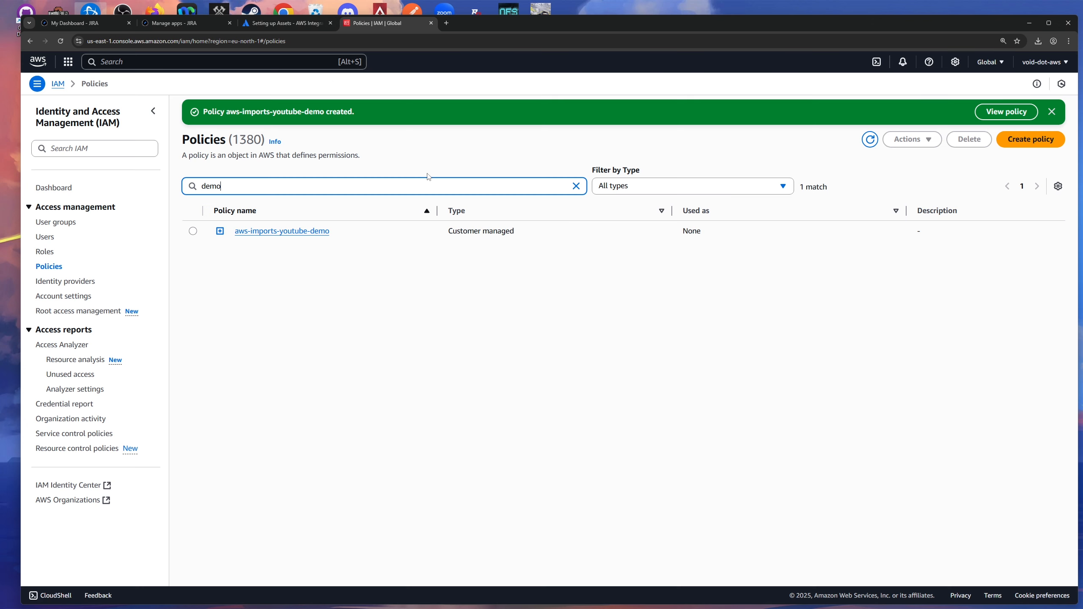
# Start creating a new IAM user named jira-aws-imports without console access and continue to its permissions.
pyautogui.click(48, 242)
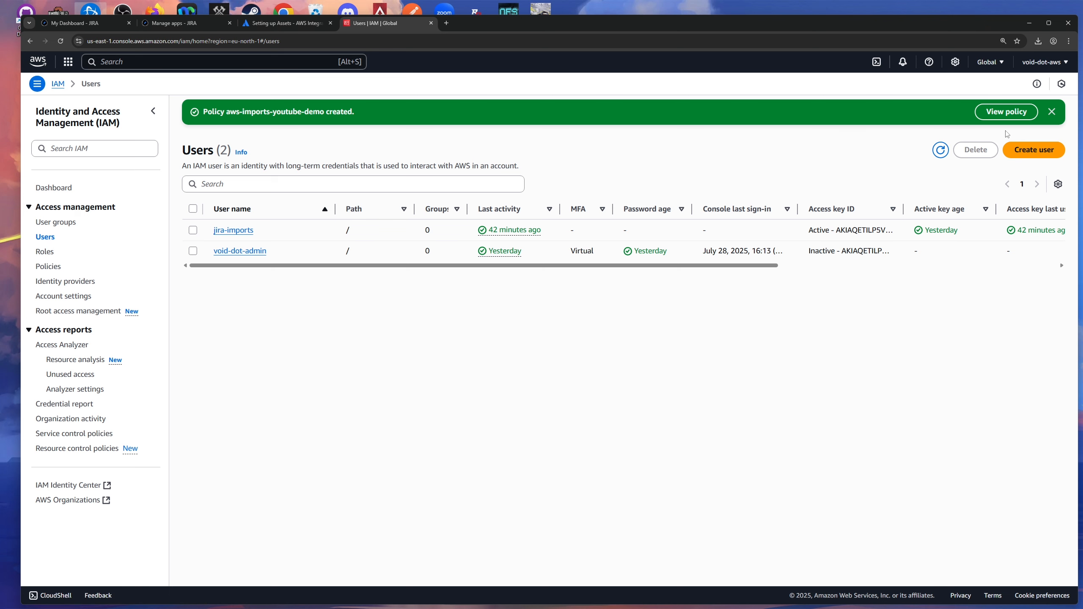
pyautogui.click(1051, 113)
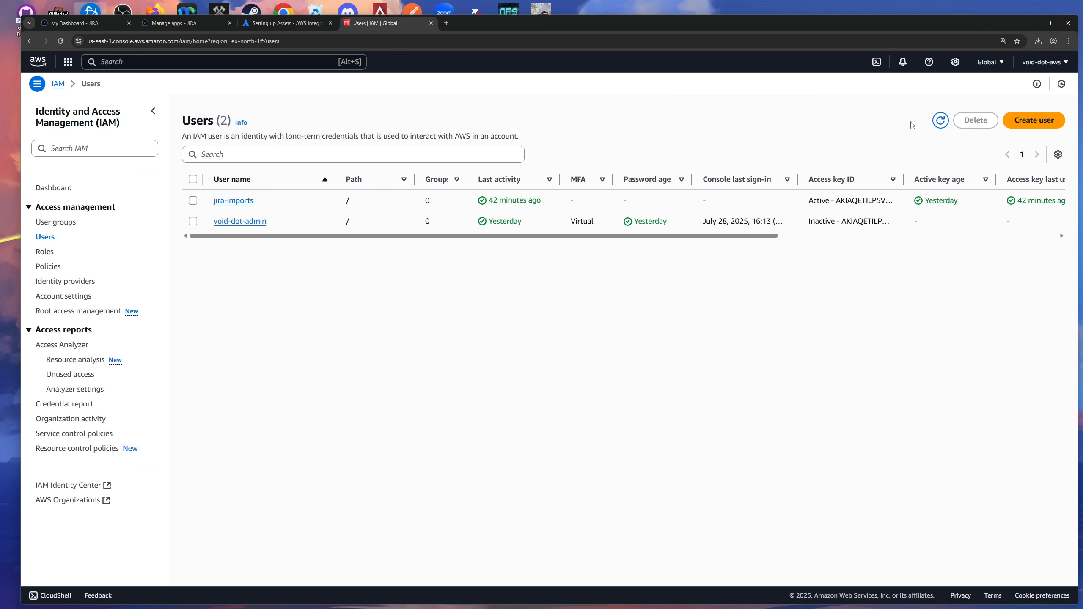
pyautogui.click(1040, 124)
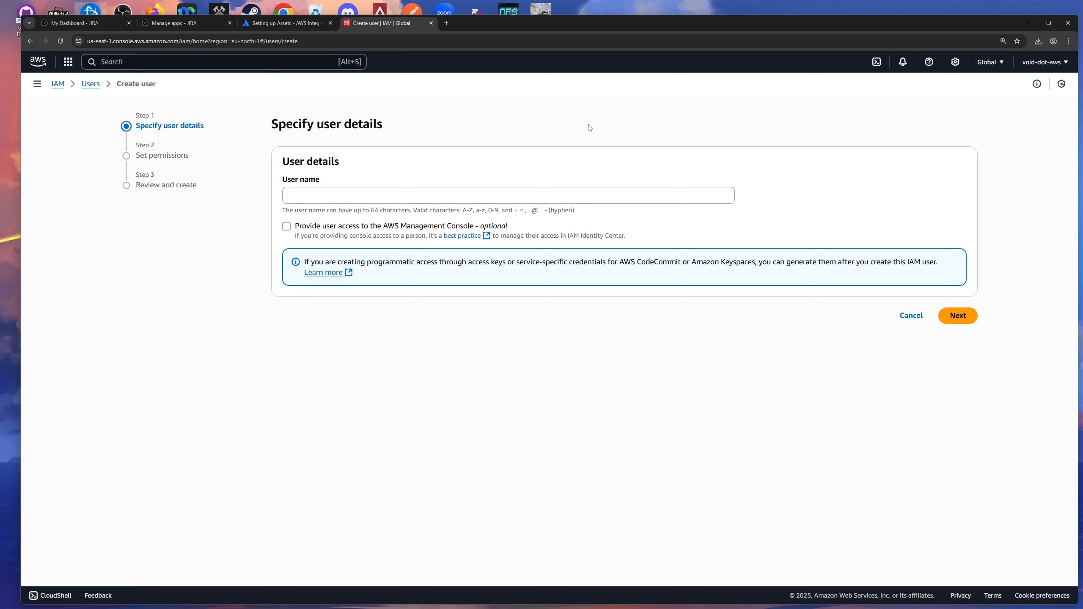
pyautogui.click(515, 190)
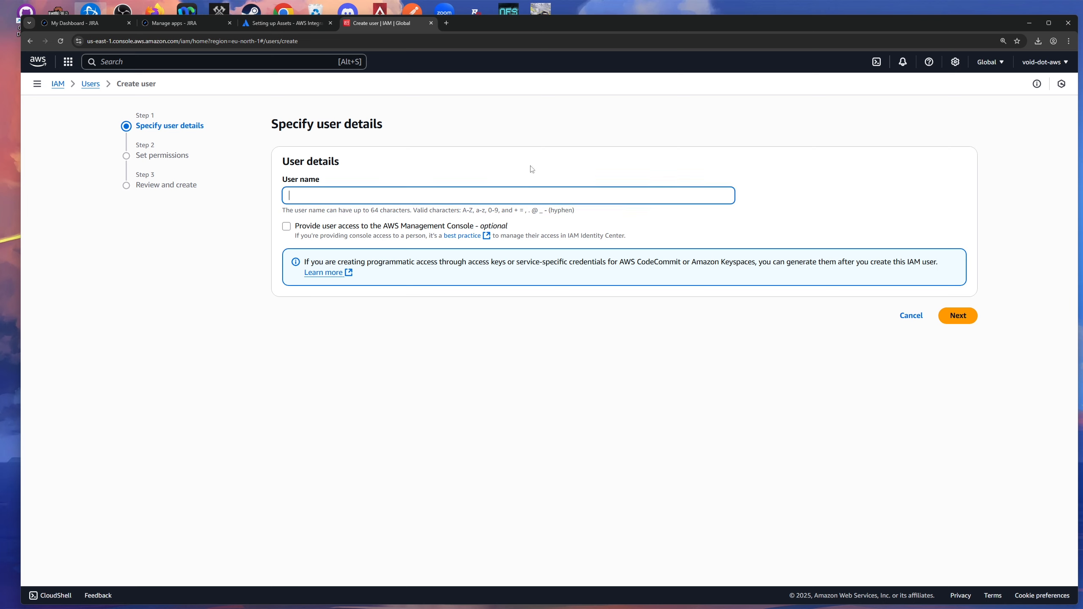
pyautogui.write('jira-aws-imports')
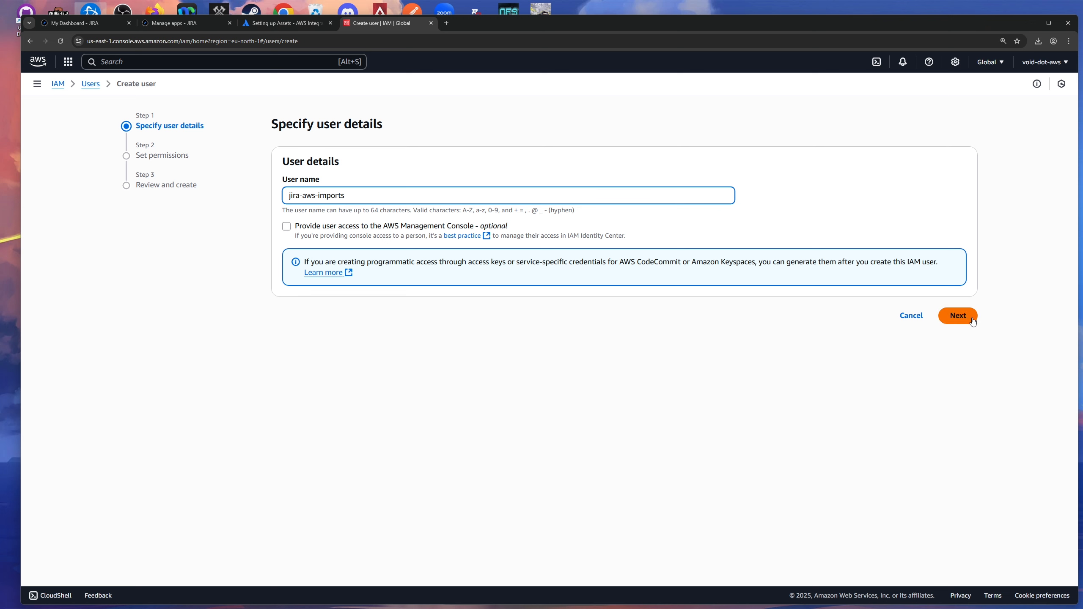
pyautogui.click(960, 323)
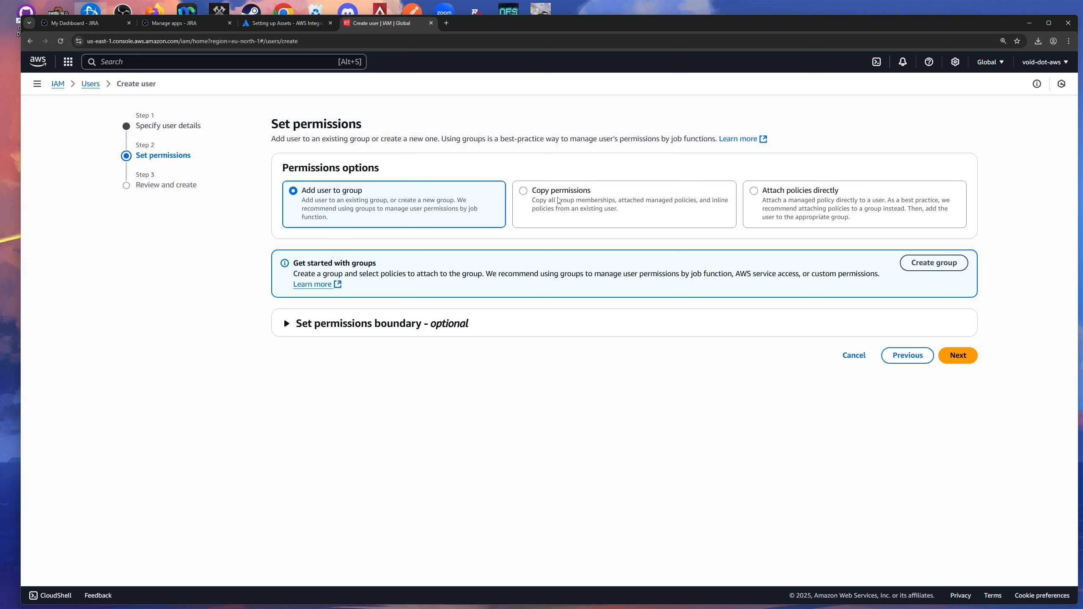
# Attach the aws-imports-youtube-demo policy directly to the new user and continue to the review stage.
pyautogui.click(803, 200)
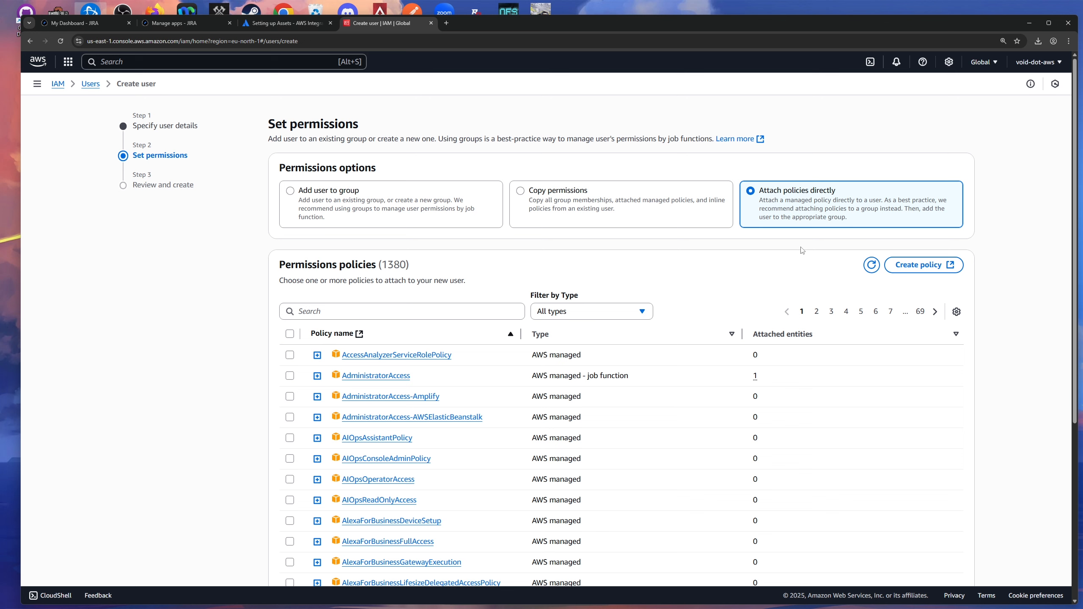
pyautogui.click(430, 306)
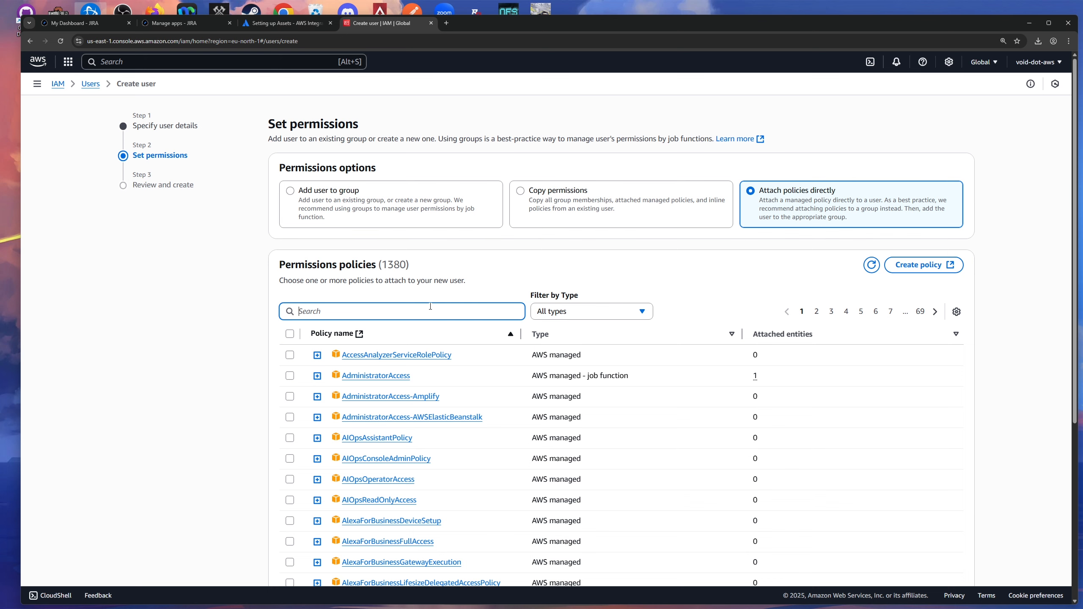
pyautogui.write('demo')
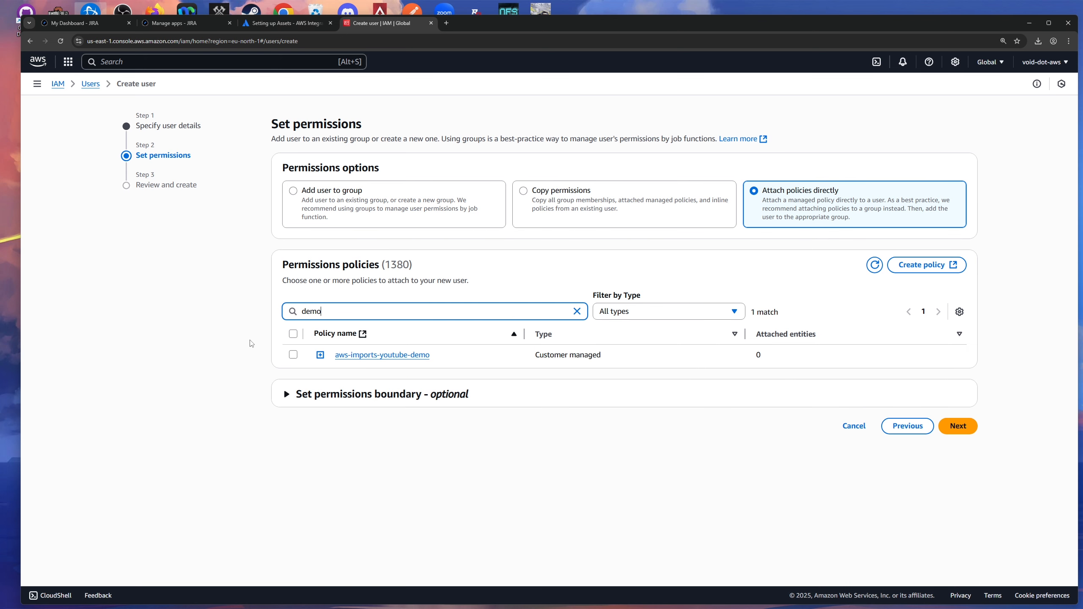
pyautogui.click(294, 355)
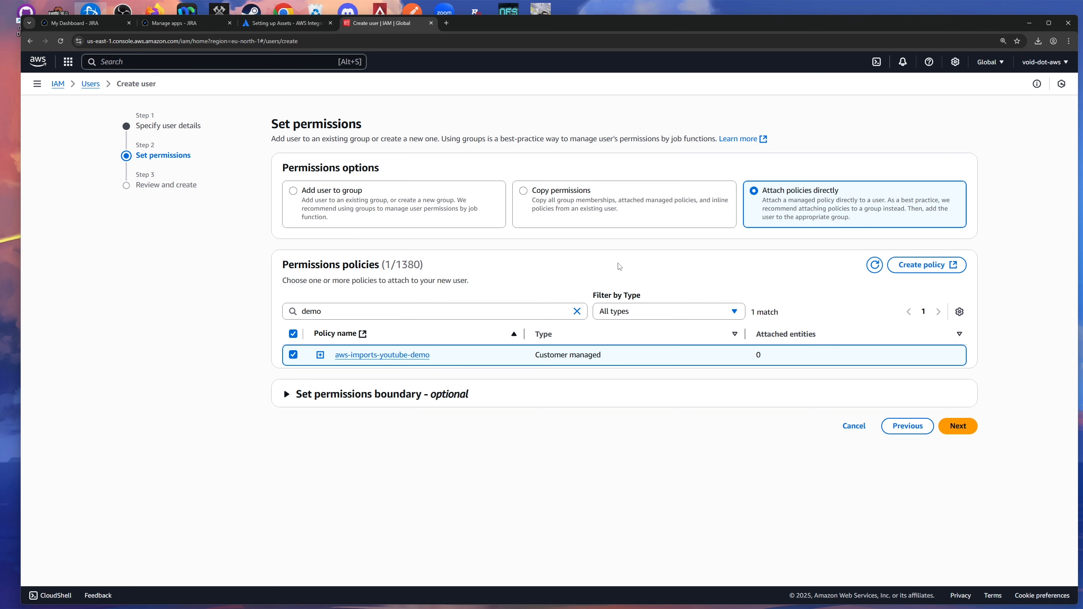
pyautogui.click(963, 427)
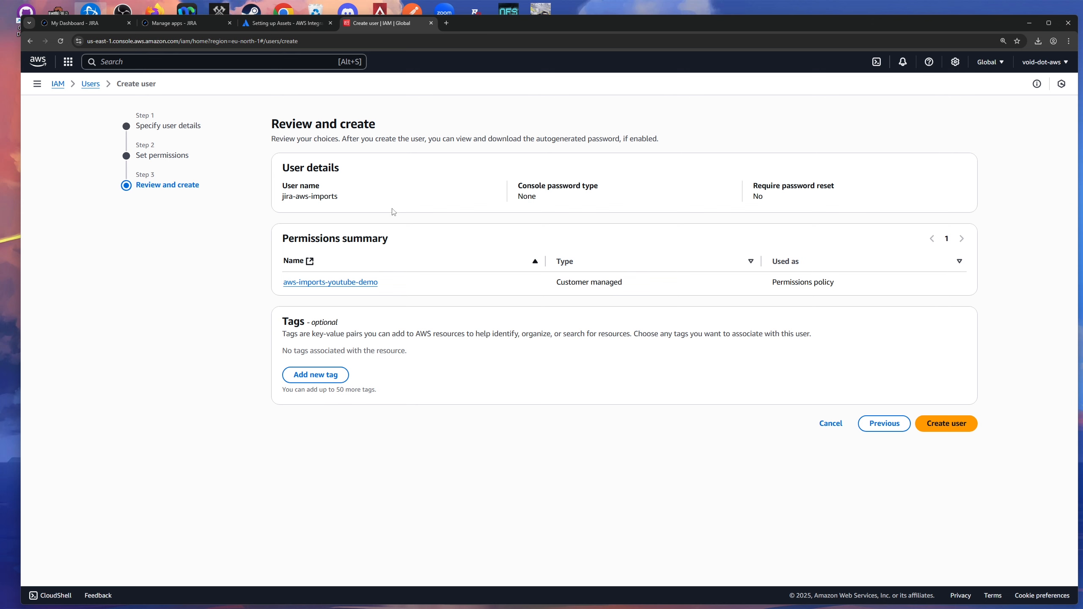
# Review the user name and permissions summary, create the user, and dismiss the confirmation banner.
pyautogui.moveTo(328, 197); pyautogui.dragTo(259, 200)
pyautogui.click(543, 203)
pyautogui.click(946, 430)
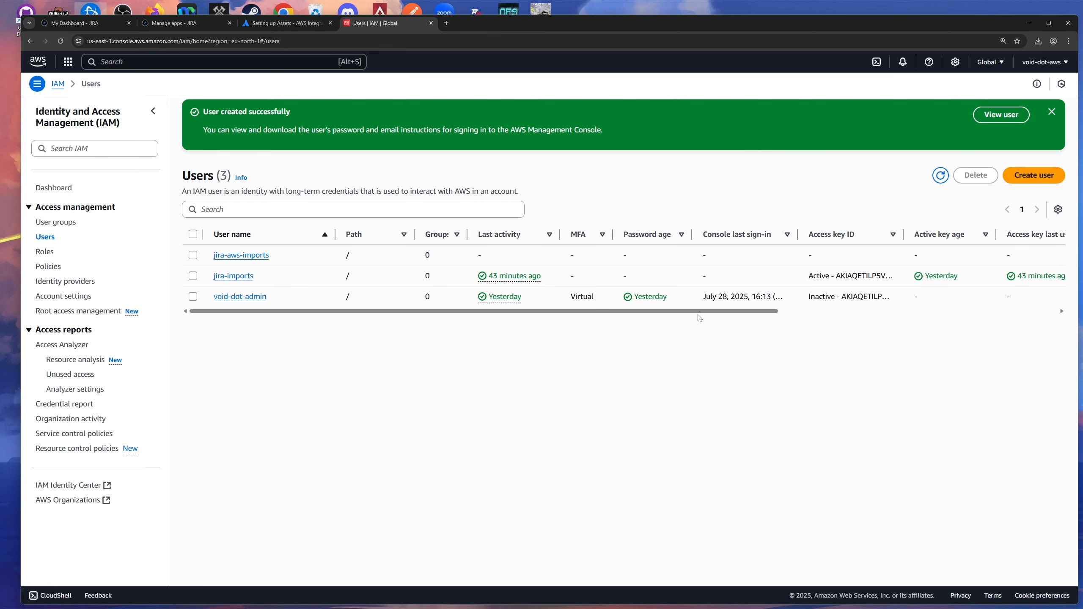
pyautogui.moveTo(697, 316)
pyautogui.mouseDown()
pyautogui.moveTo(861, 310)
pyautogui.moveTo(971, 324)
pyautogui.moveTo(683, 331)
pyautogui.mouseUp()
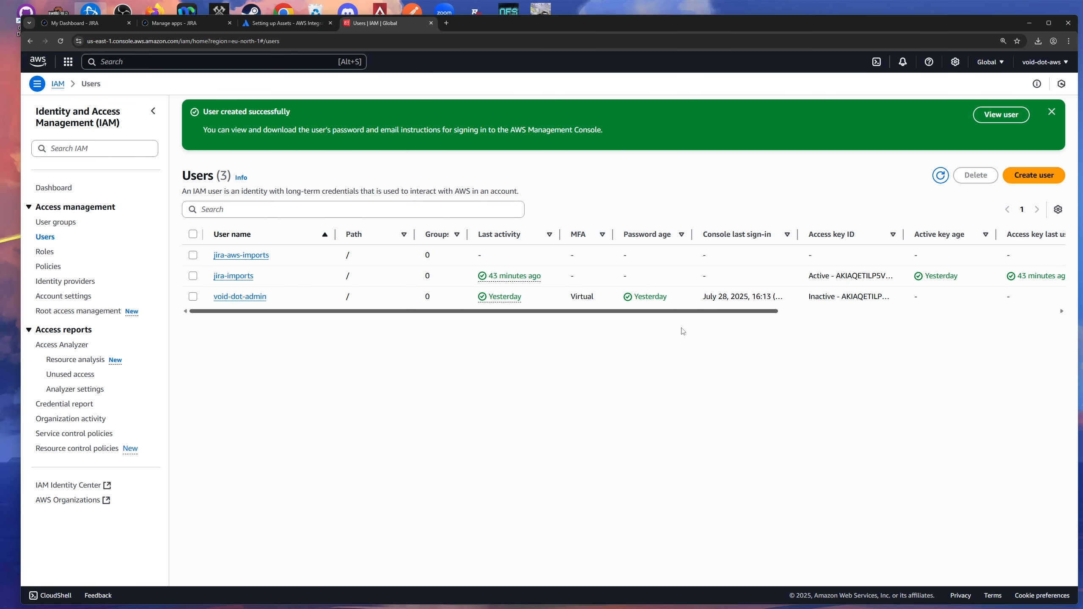
pyautogui.click(1051, 113)
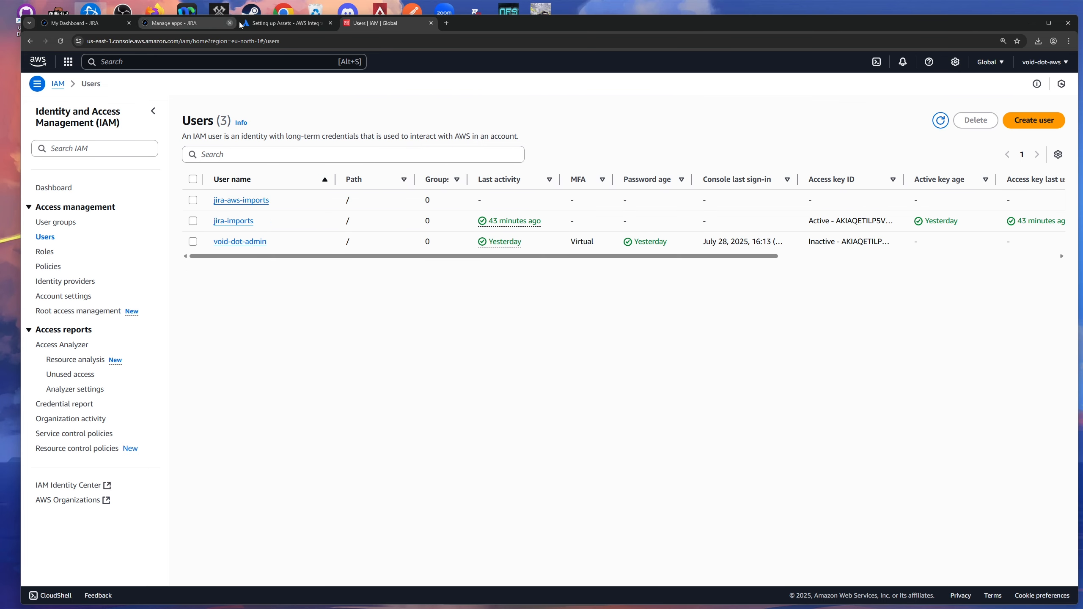
# Examine the setup documentation's remaining AWS steps, especially the section on creating an SSM policy and role, and return to the IAM users list.
pyautogui.click(287, 22)
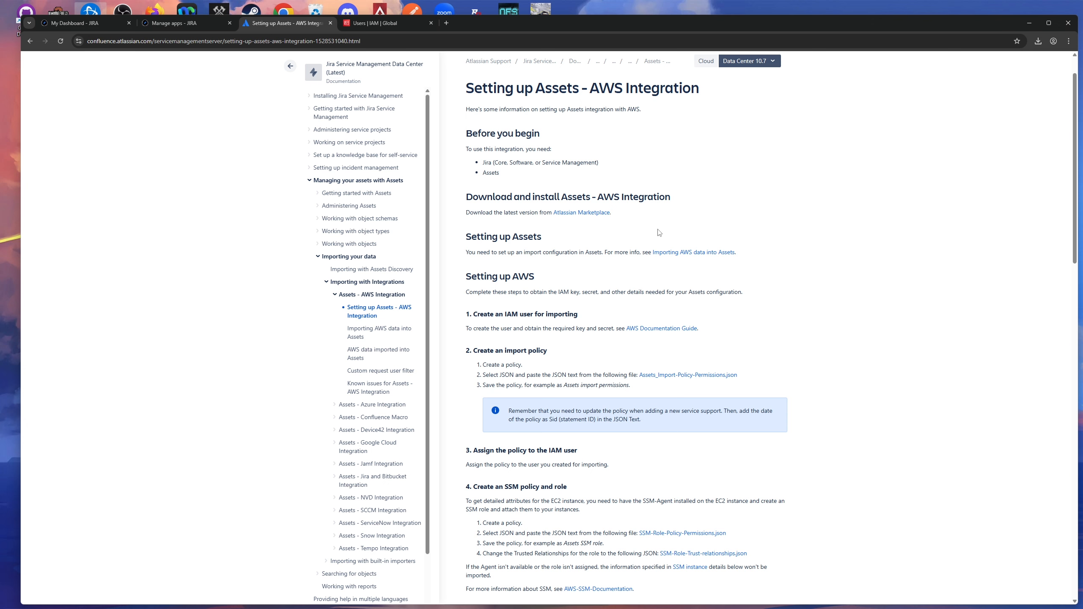
pyautogui.click(413, 25)
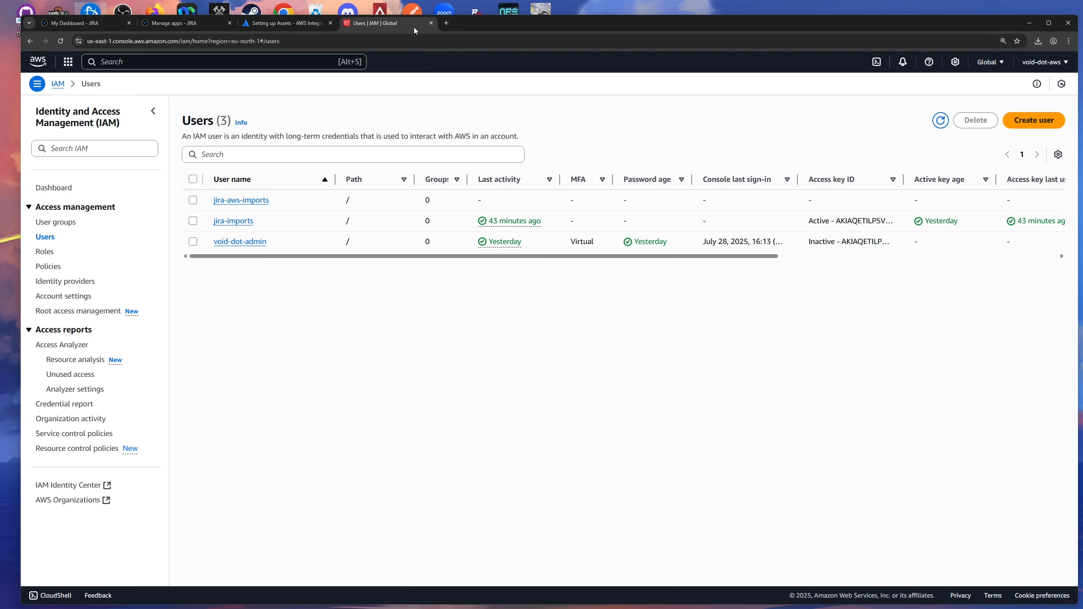
pyautogui.click(309, 26)
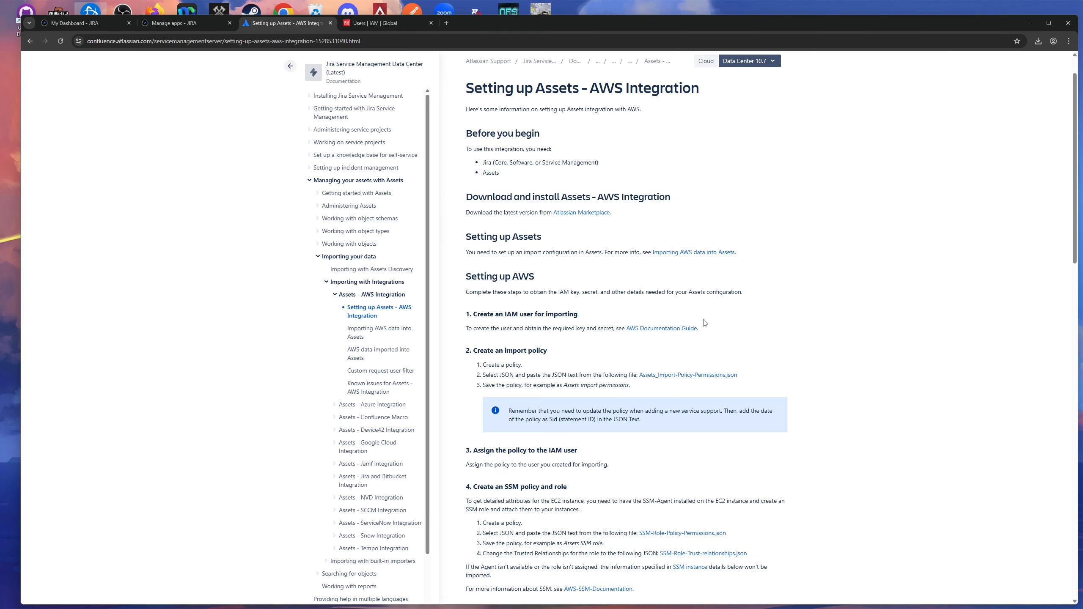
pyautogui.scroll(-3, 461, 360)
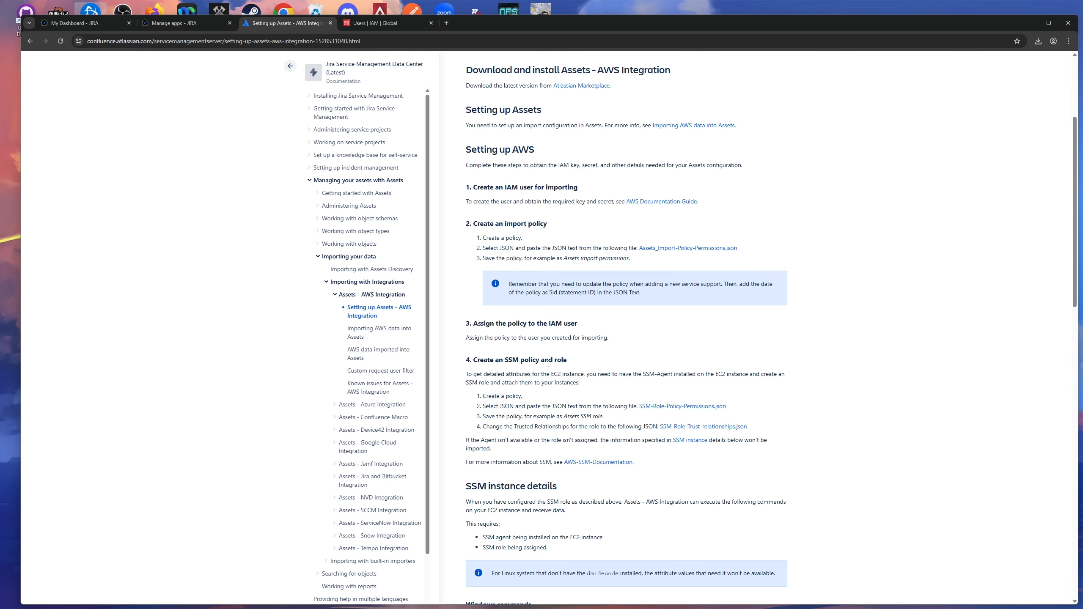
pyautogui.scroll(-2, 547, 364)
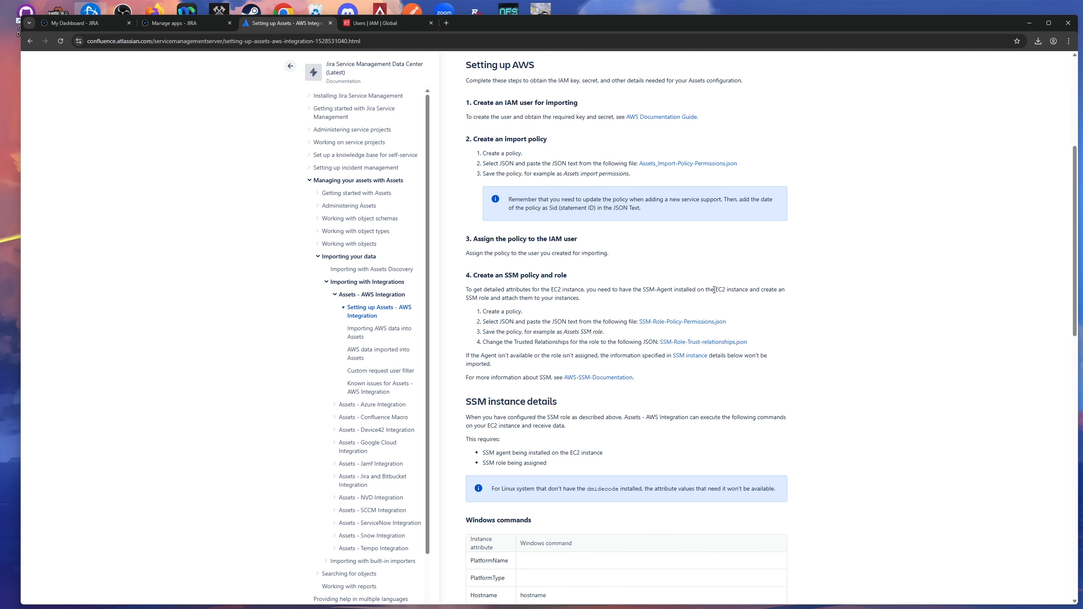
pyautogui.moveTo(473, 275); pyautogui.dragTo(656, 377)
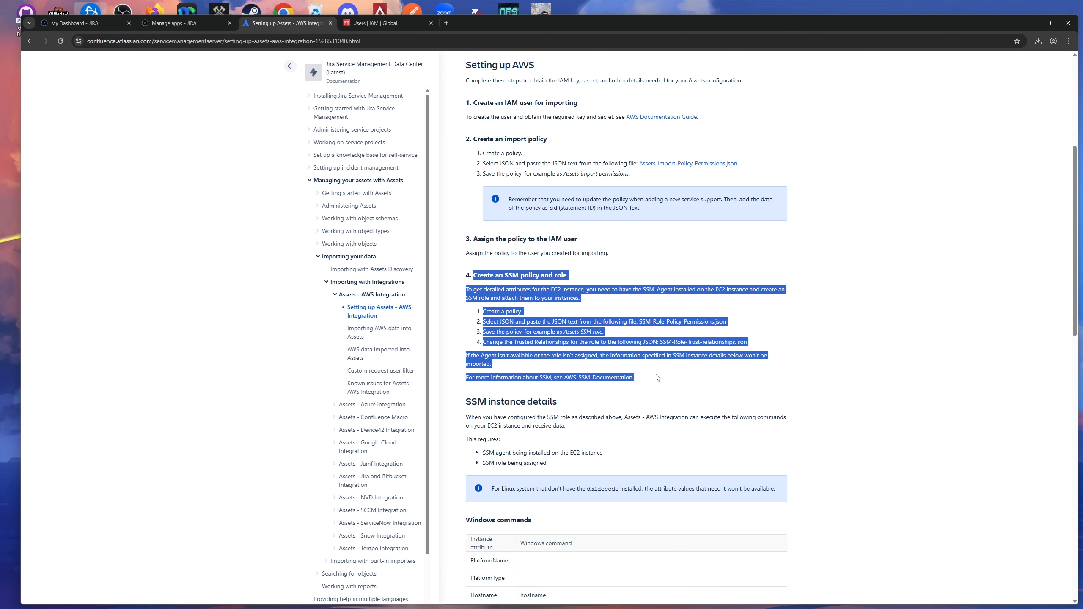
pyautogui.click(656, 377)
pyautogui.scroll(-9, 812, 321)
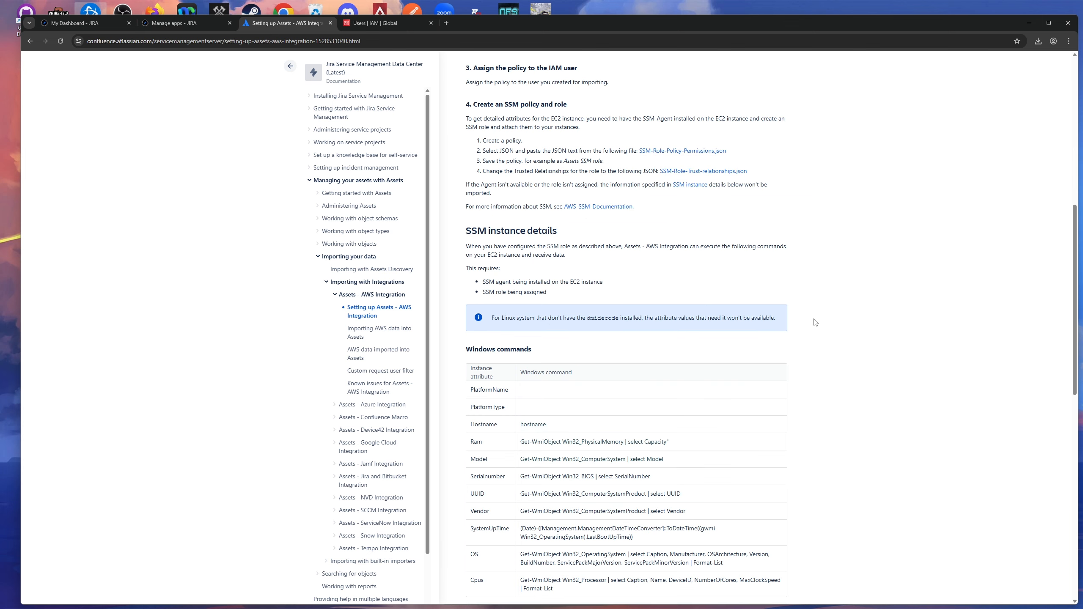
pyautogui.scroll(10, 812, 321)
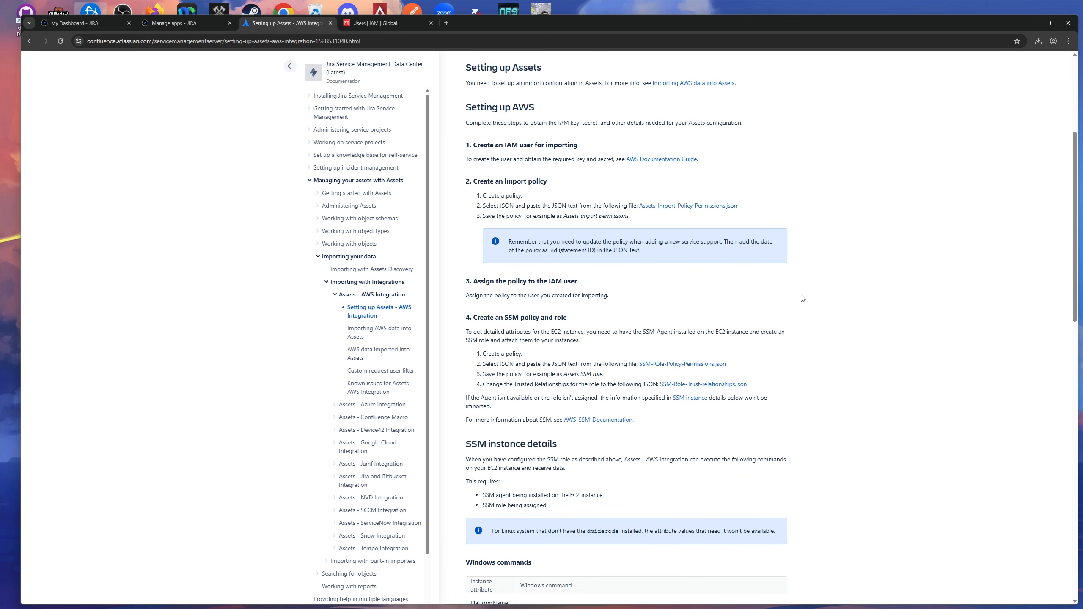
pyautogui.scroll(5, 803, 302)
pyautogui.hotkey('ctrl', 'Tab')
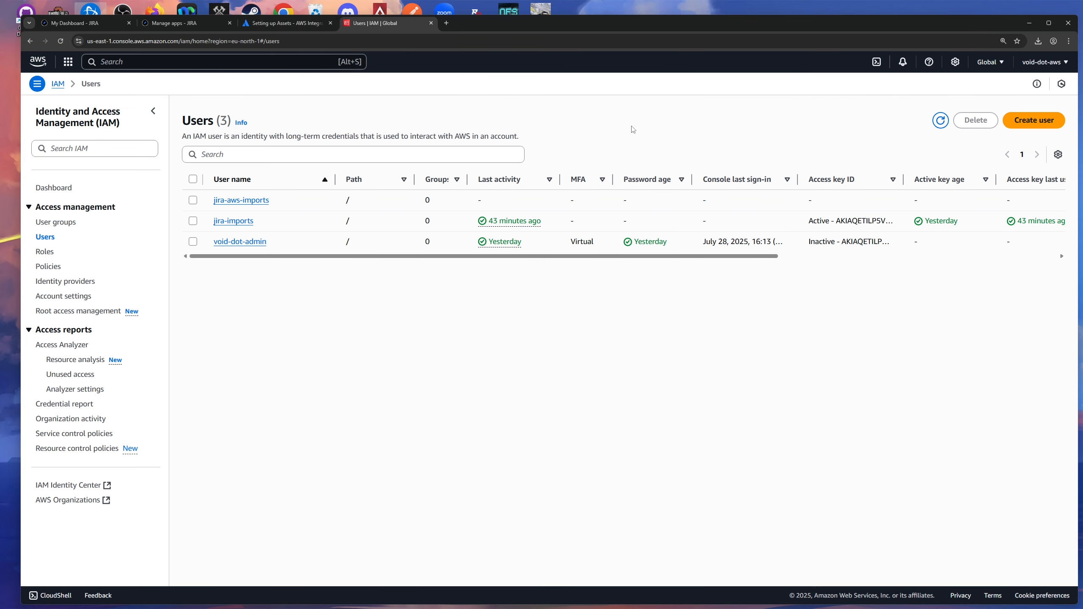
# Check the documentation on importing AWS data into Assets for the access key and secret key requirements.
pyautogui.click(309, 27)
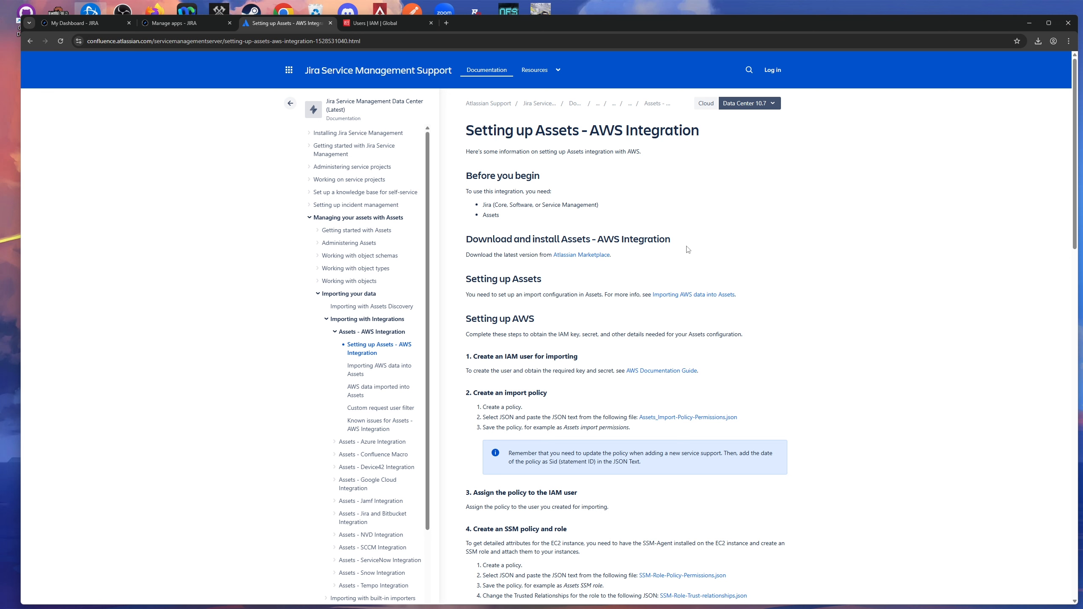
pyautogui.moveTo(467, 335); pyautogui.dragTo(751, 341)
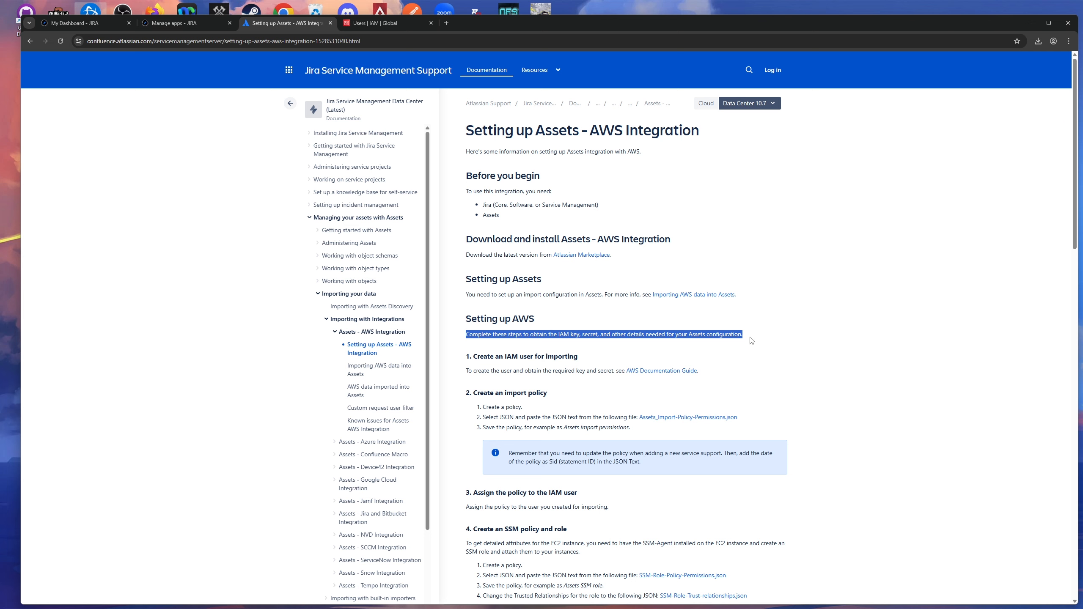
pyautogui.click(376, 367)
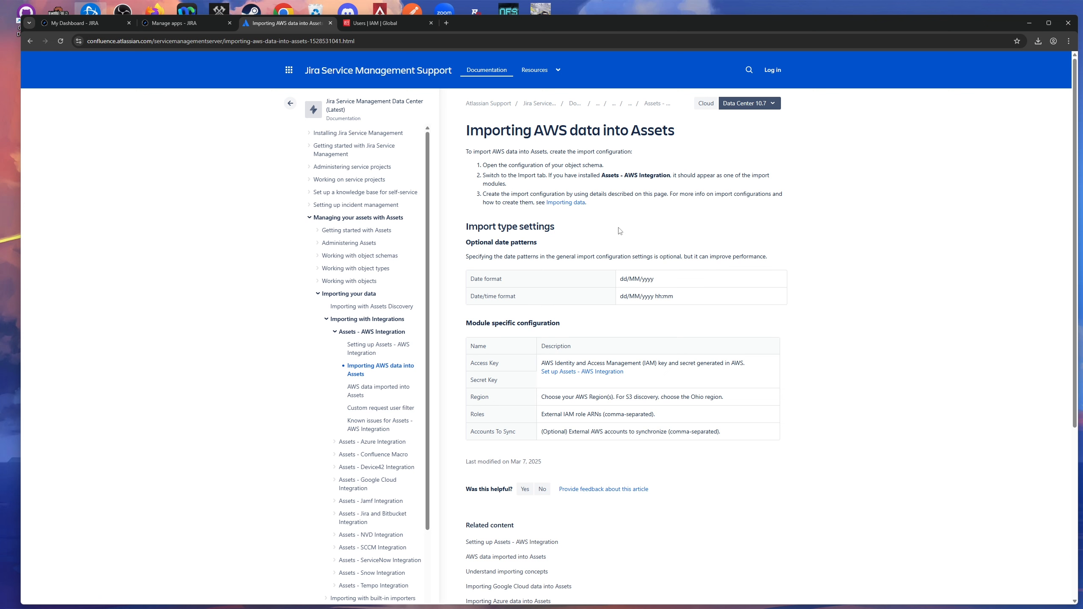
pyautogui.moveTo(470, 363)
pyautogui.mouseDown()
pyautogui.moveTo(518, 371)
pyautogui.moveTo(467, 383)
pyautogui.mouseUp()
pyautogui.click(553, 387)
# Open the linked Assets - AWS Integration setup page separately and look through its AWS steps, SSM details and command tables.
pyautogui.middleClick(593, 371)
pyautogui.click(380, 23)
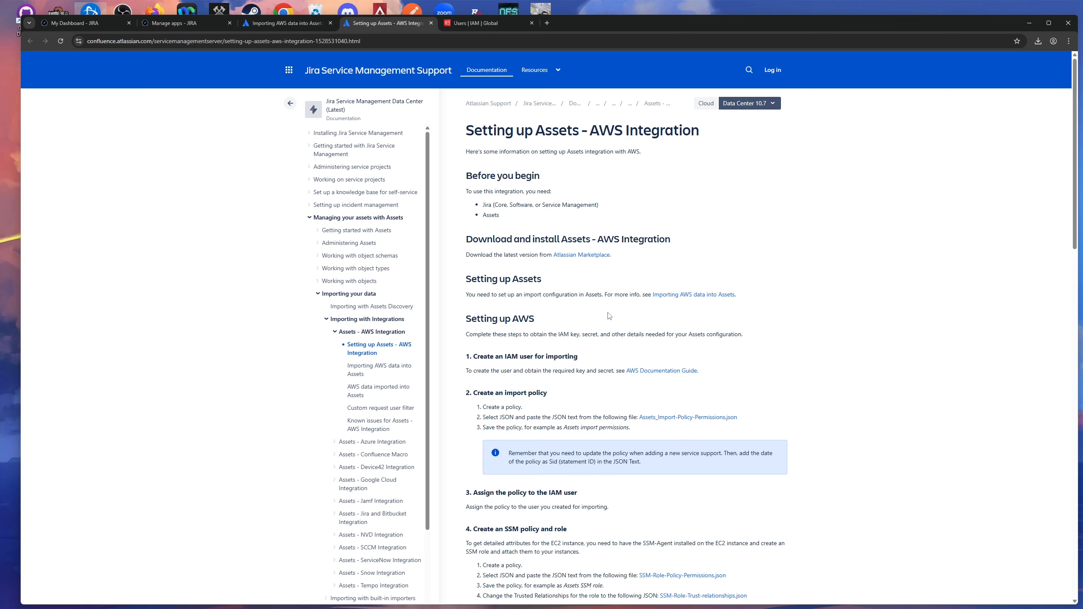
pyautogui.scroll(-10, 611, 318)
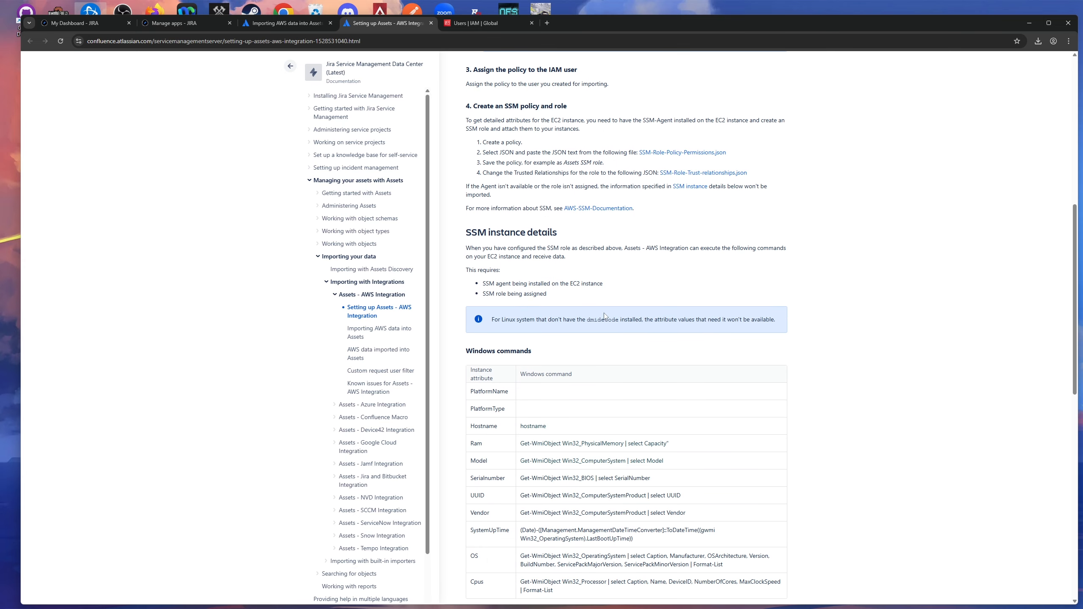
pyautogui.scroll(-12, 575, 273)
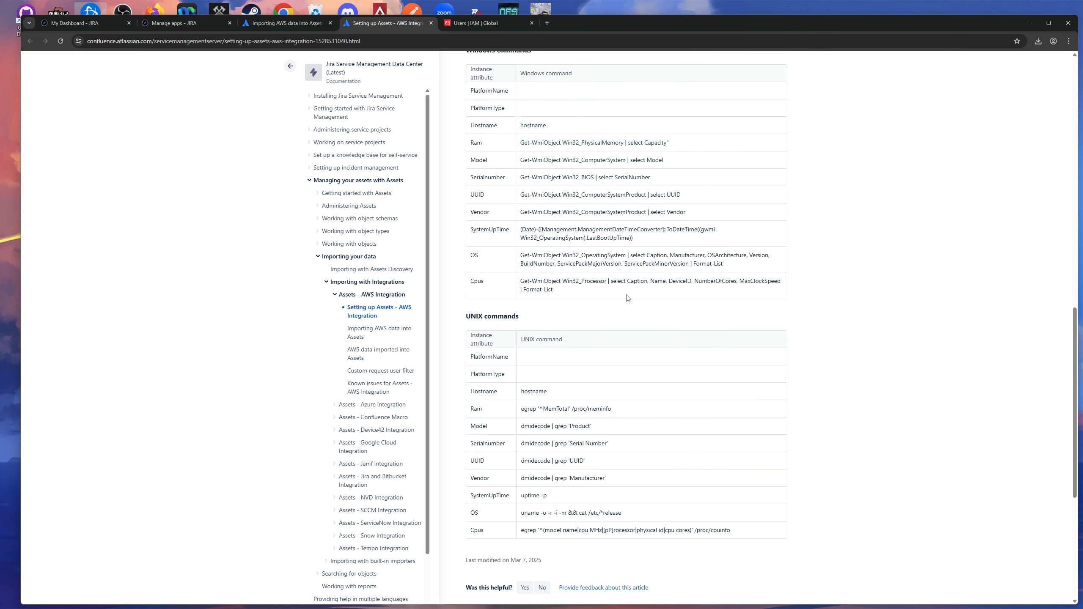
pyautogui.scroll(-1, 628, 298)
pyautogui.scroll(7, 675, 358)
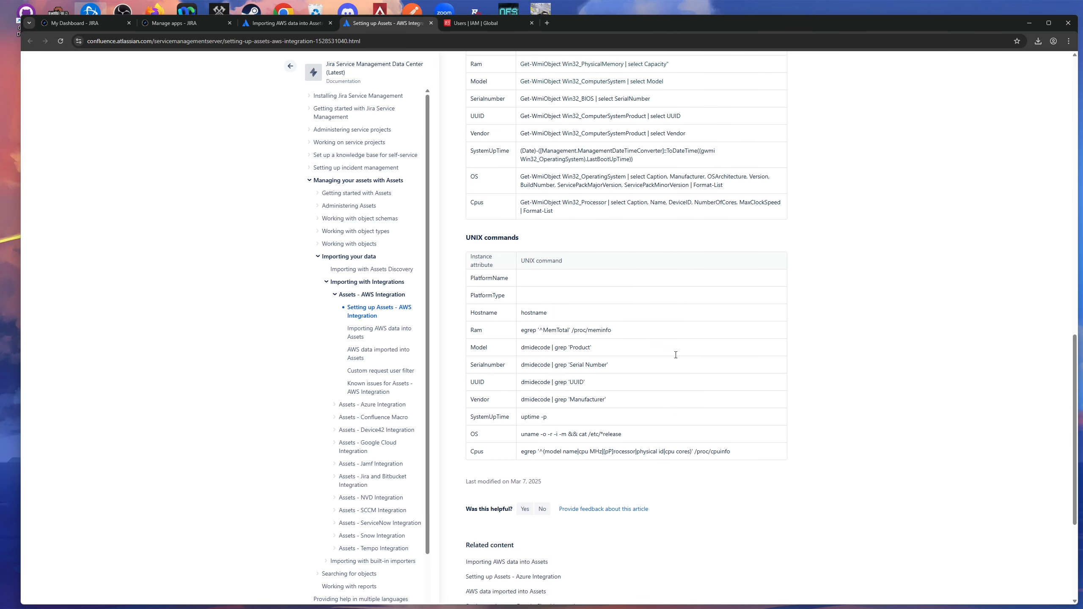
pyautogui.scroll(6, 675, 357)
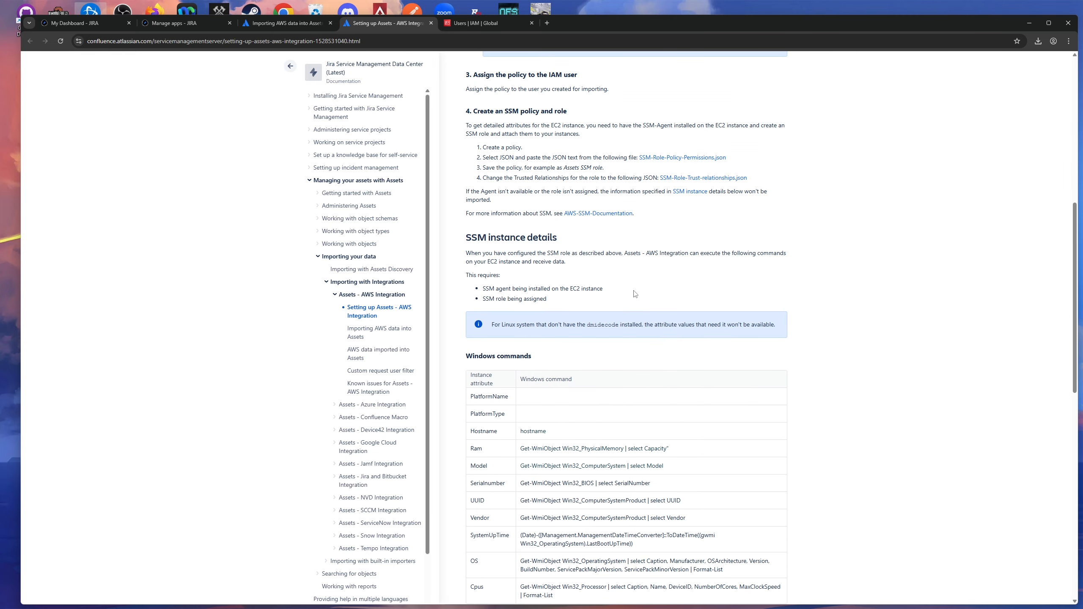
pyautogui.scroll(10, 634, 294)
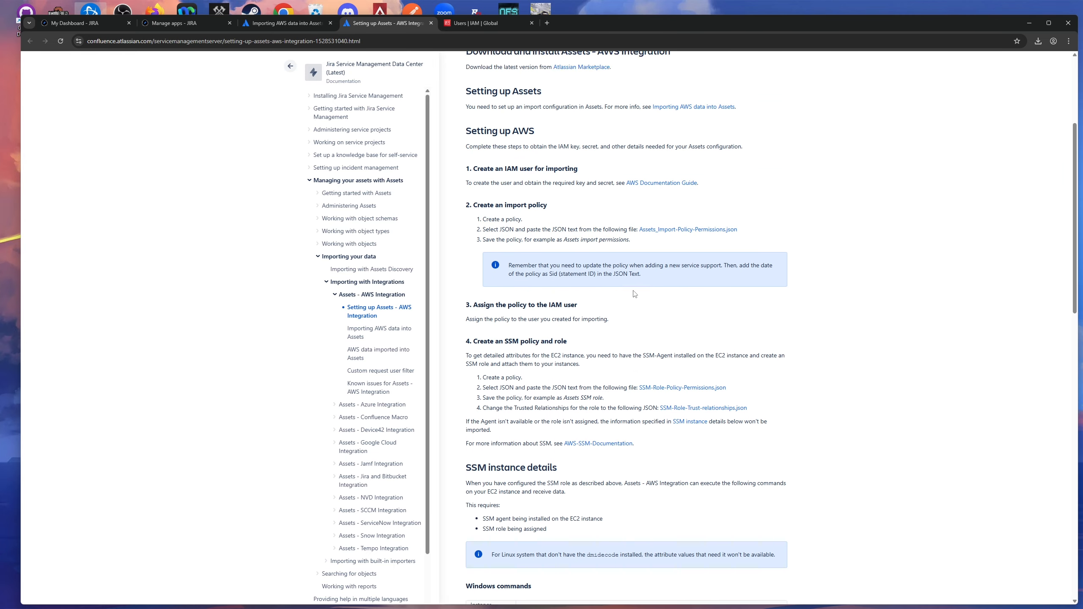
# Recheck the module specific configuration on the import documentation page and return to the IAM users list.
pyautogui.click(287, 23)
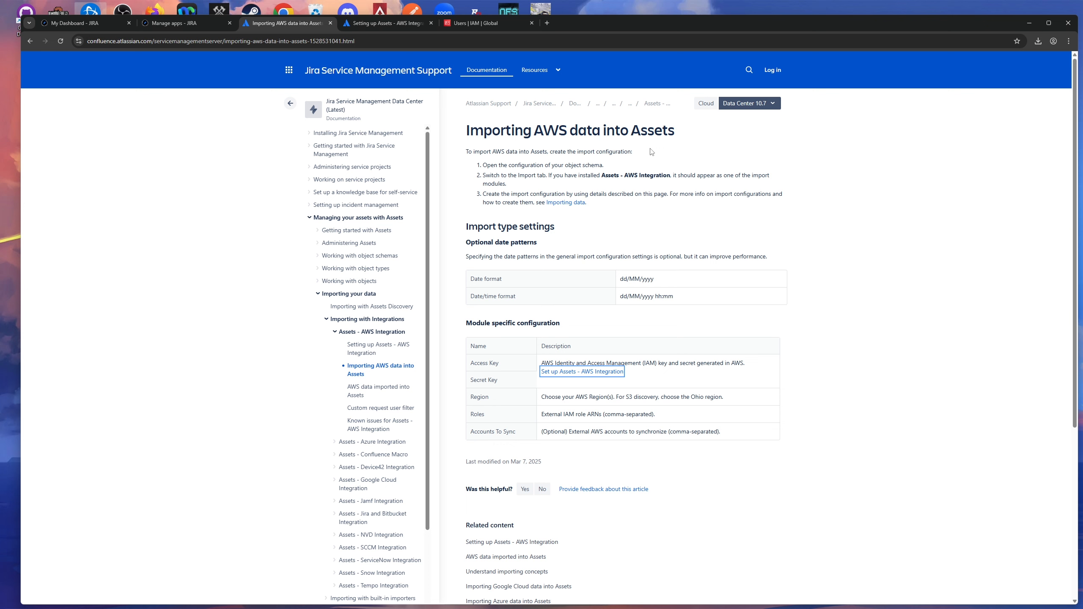
pyautogui.click(532, 341)
pyautogui.click(404, 26)
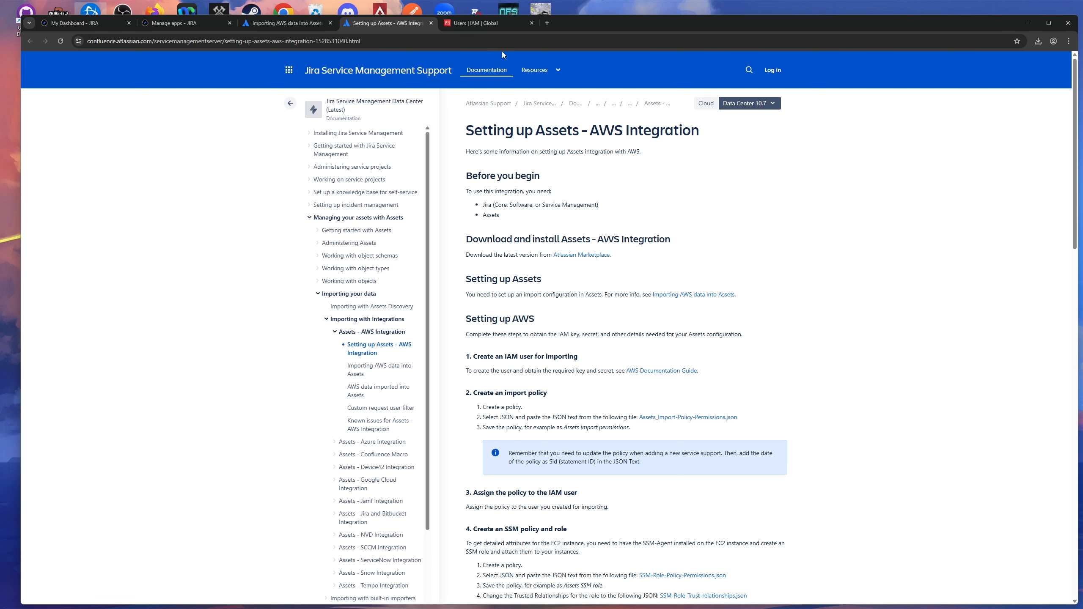
pyautogui.click(488, 24)
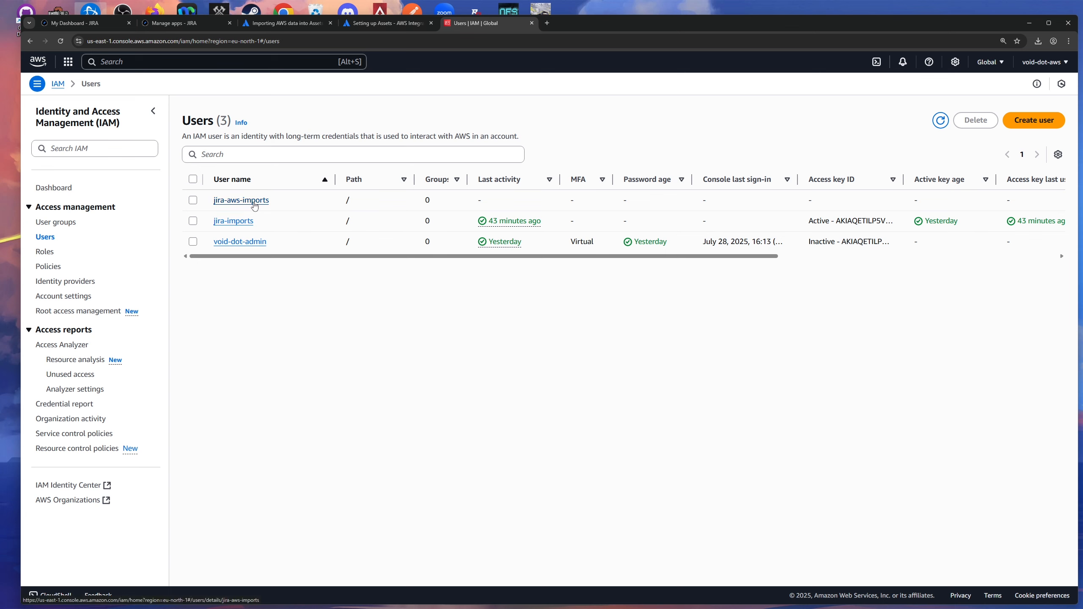
# Open the jira-aws-imports user's security credentials and examine the multi-factor authentication and access keys sections.
pyautogui.click(241, 200)
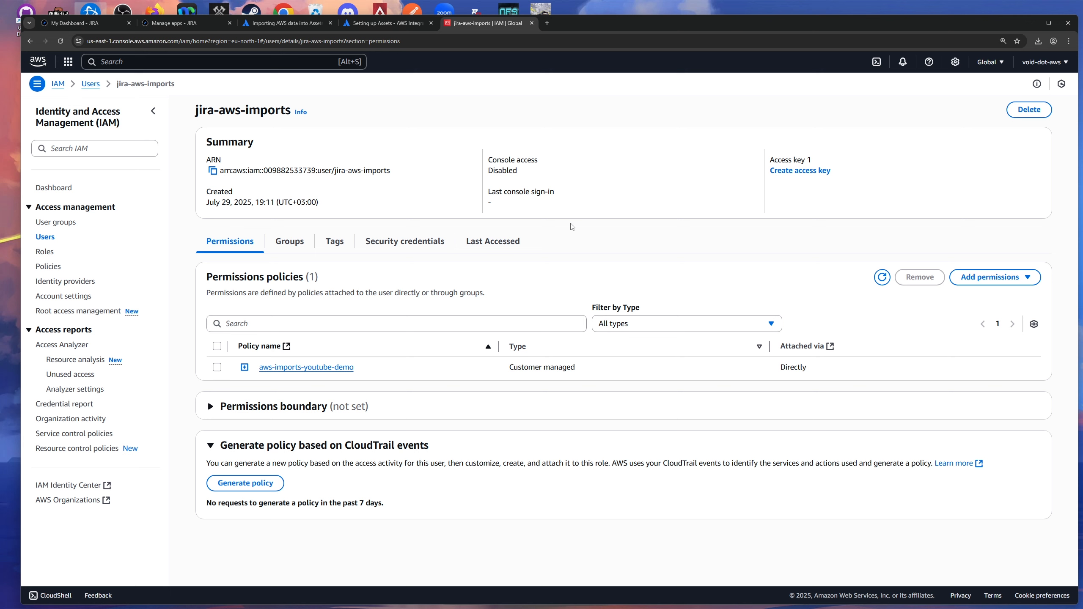
pyautogui.click(408, 244)
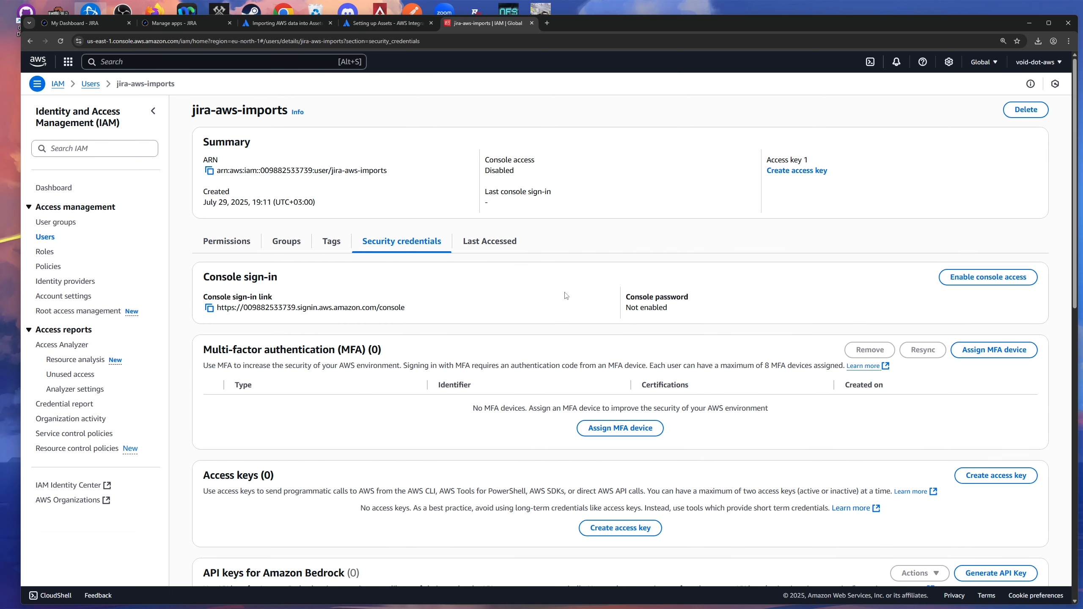
pyautogui.scroll(-3, 565, 295)
pyautogui.scroll(3, 499, 284)
pyautogui.scroll(-2, 339, 304)
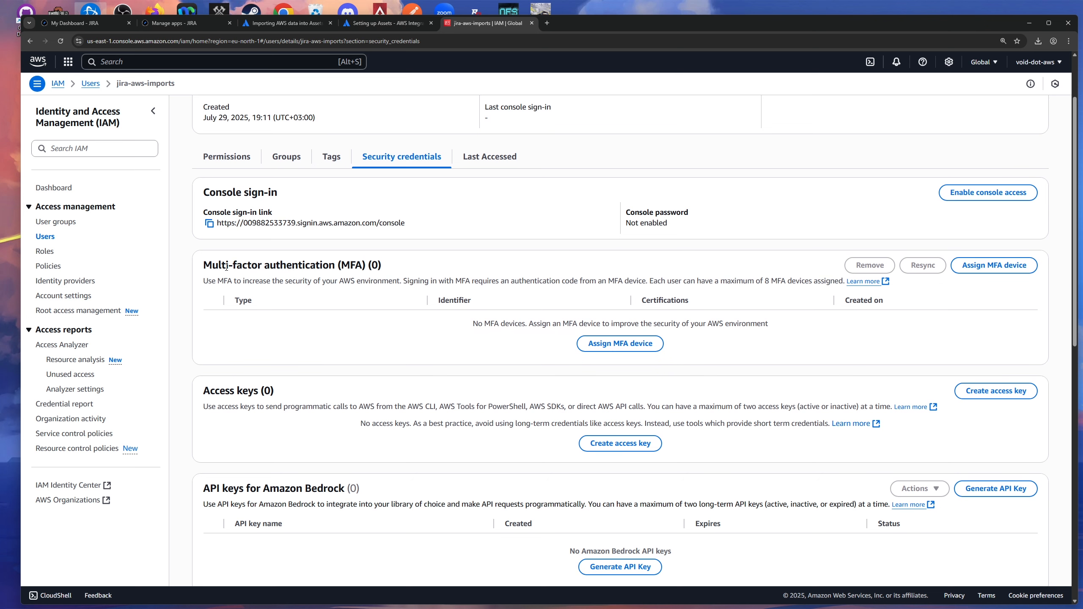
pyautogui.scroll(-3, 456, 267)
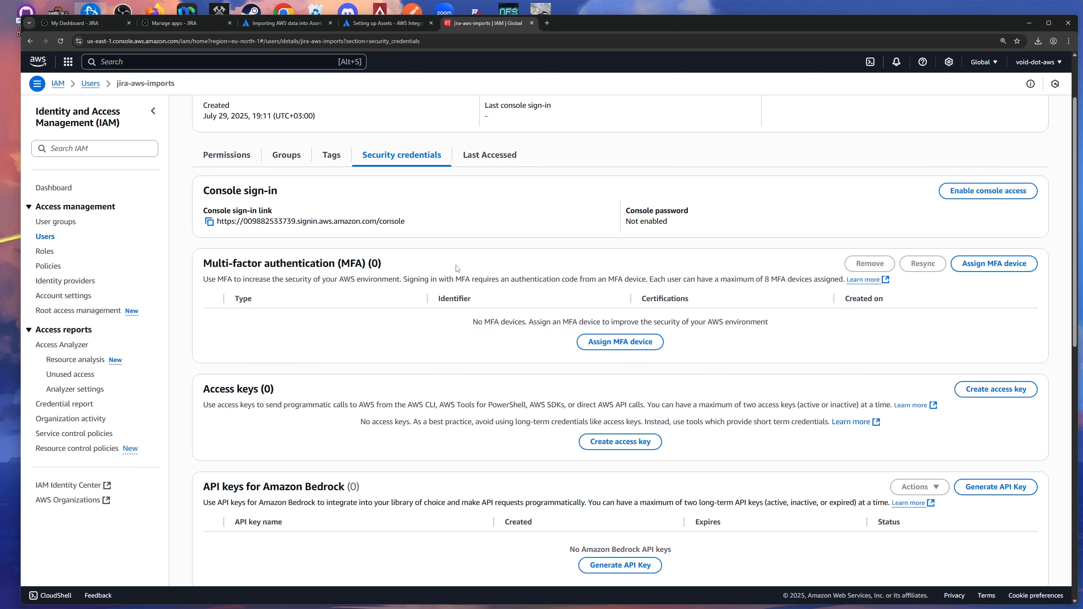
pyautogui.moveTo(202, 263); pyautogui.dragTo(279, 267)
pyautogui.click(308, 269)
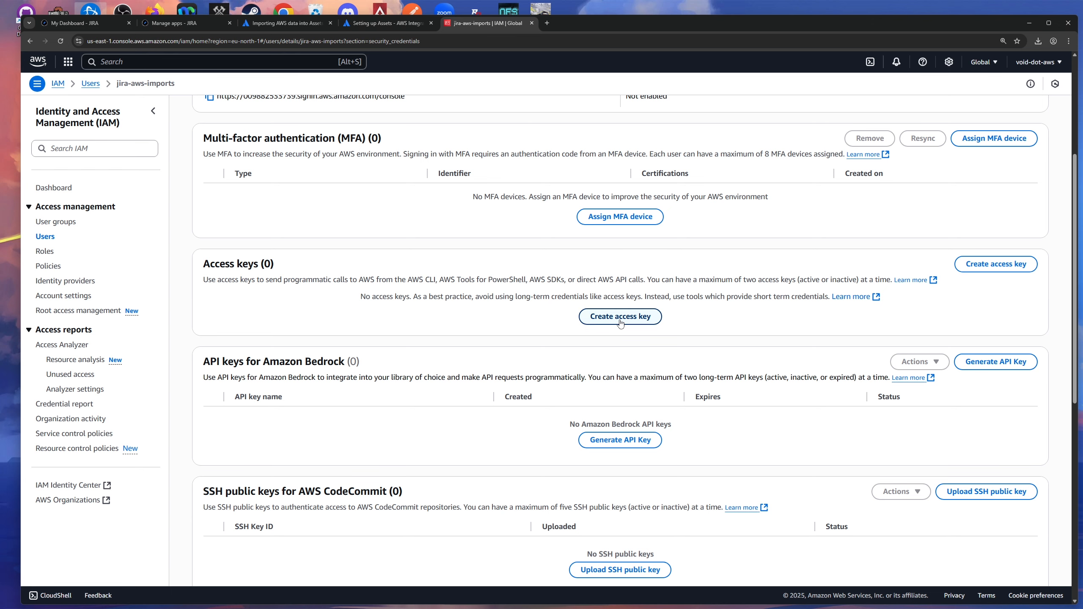
pyautogui.scroll(5, 620, 322)
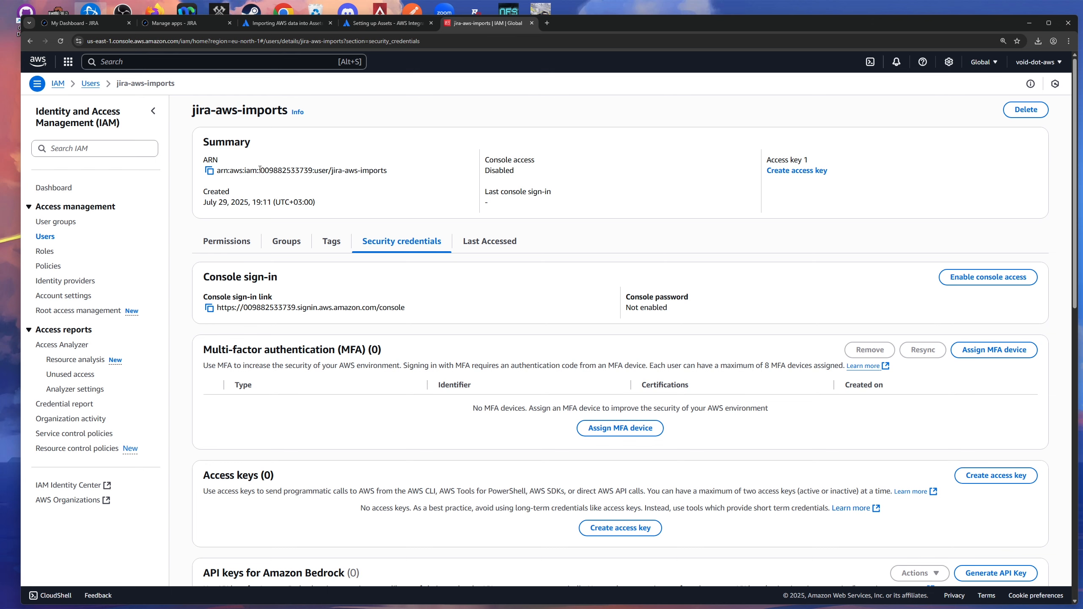
pyautogui.scroll(-5, 590, 204)
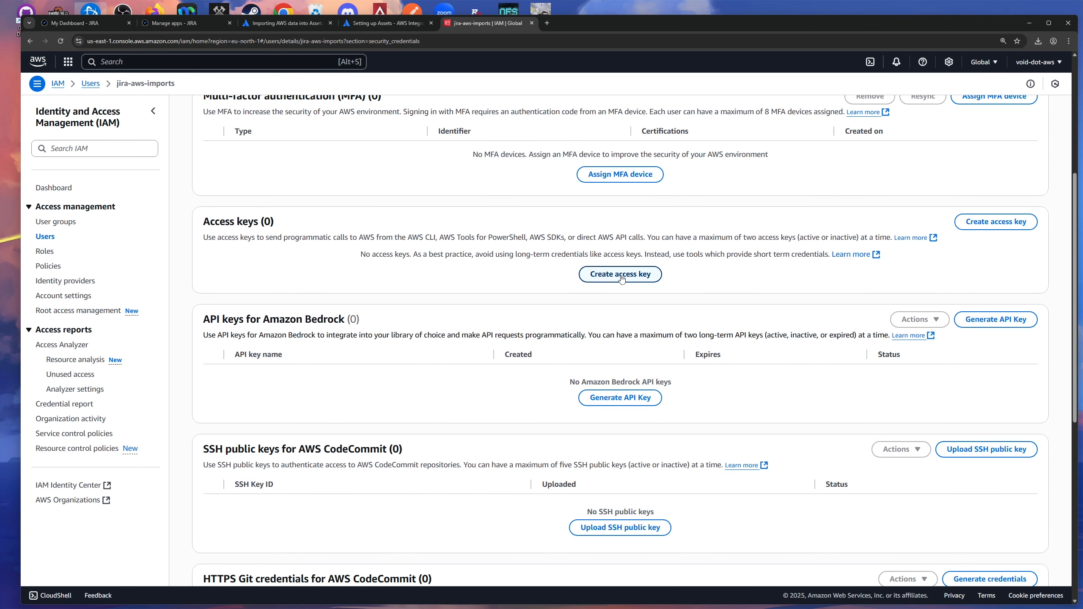
# Create an access key for the jira-aws-imports user with use case Other and description tag aws-imports-for-jira.
pyautogui.click(629, 277)
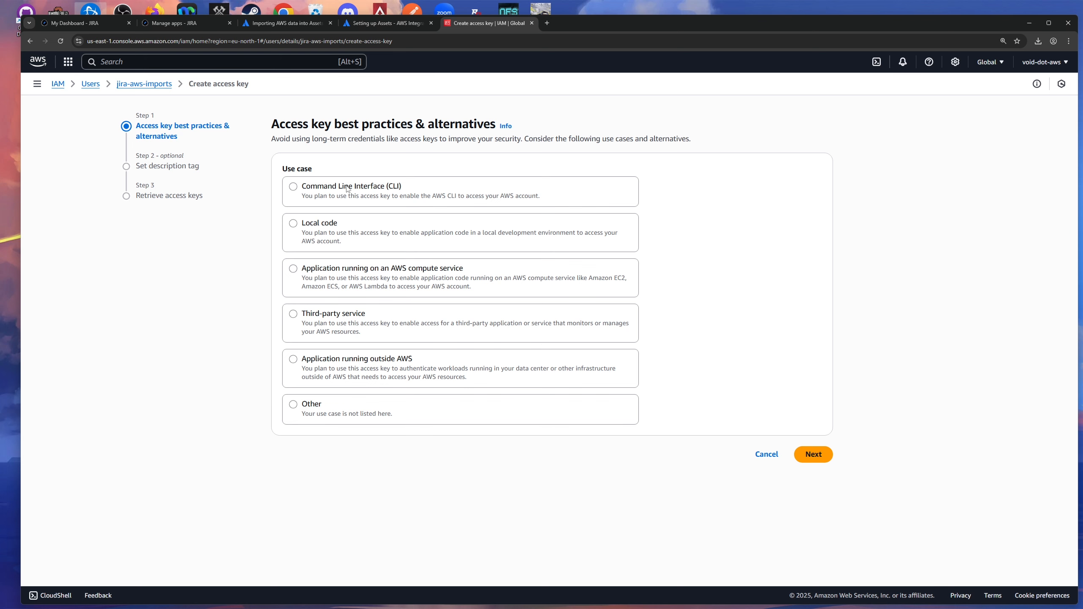
pyautogui.click(319, 405)
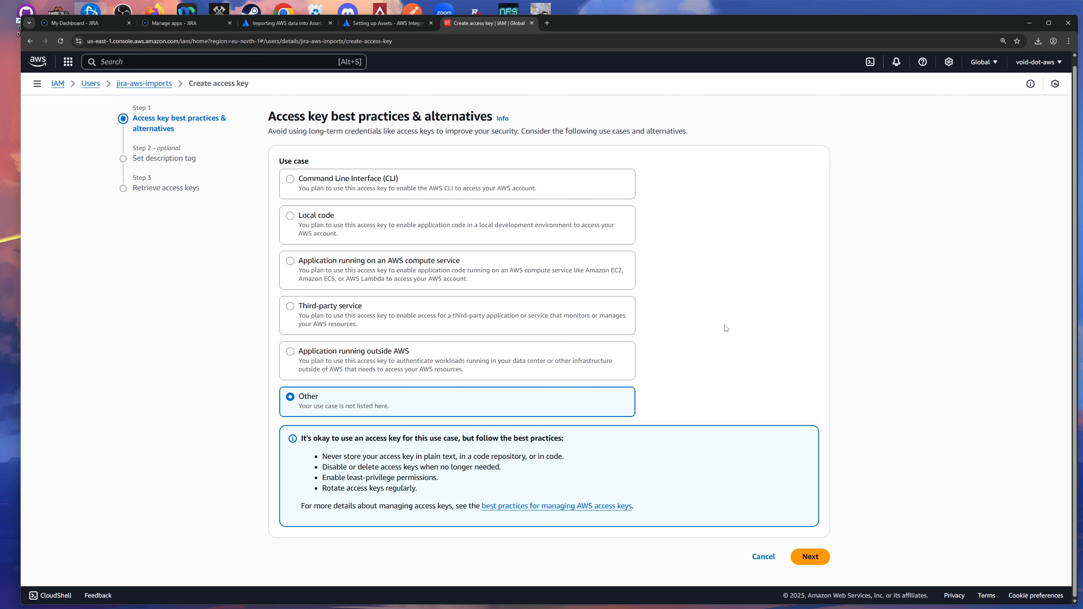
pyautogui.click(811, 557)
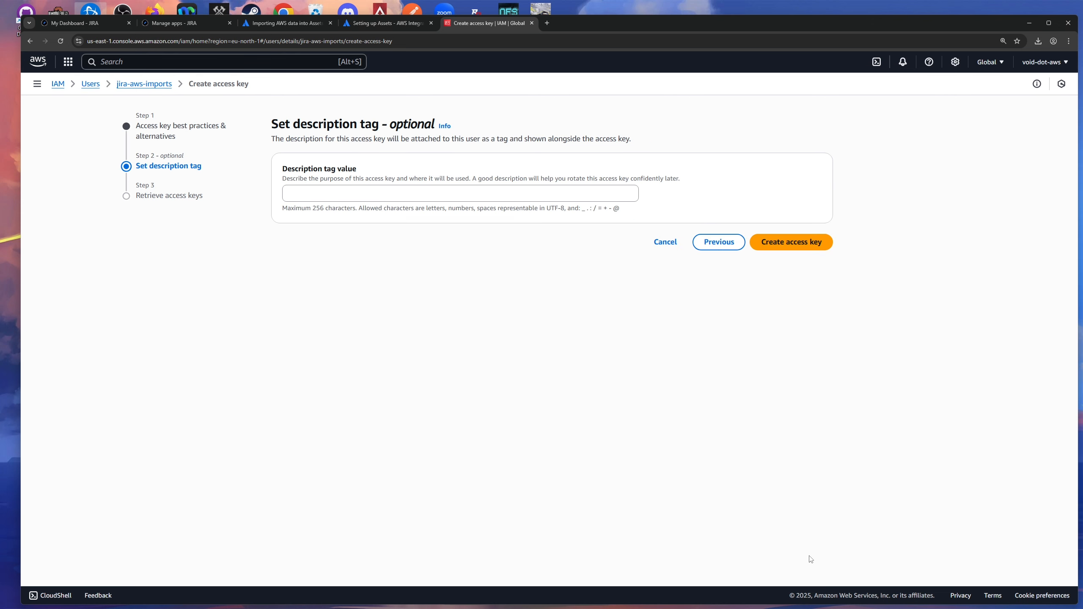
pyautogui.click(344, 189)
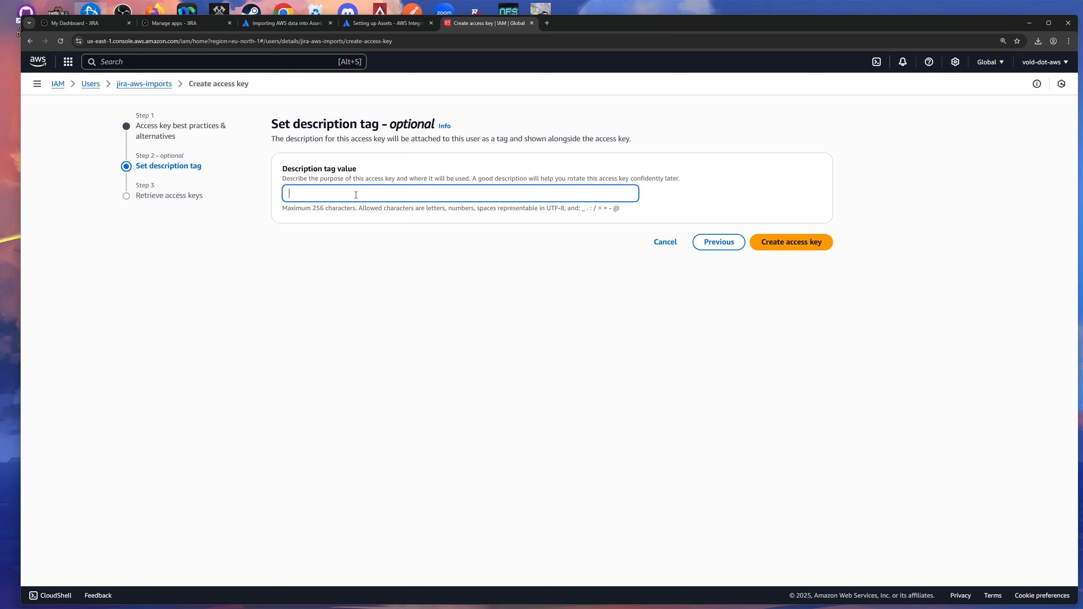
pyautogui.write('aws-imports-for-jira')
pyautogui.click(790, 242)
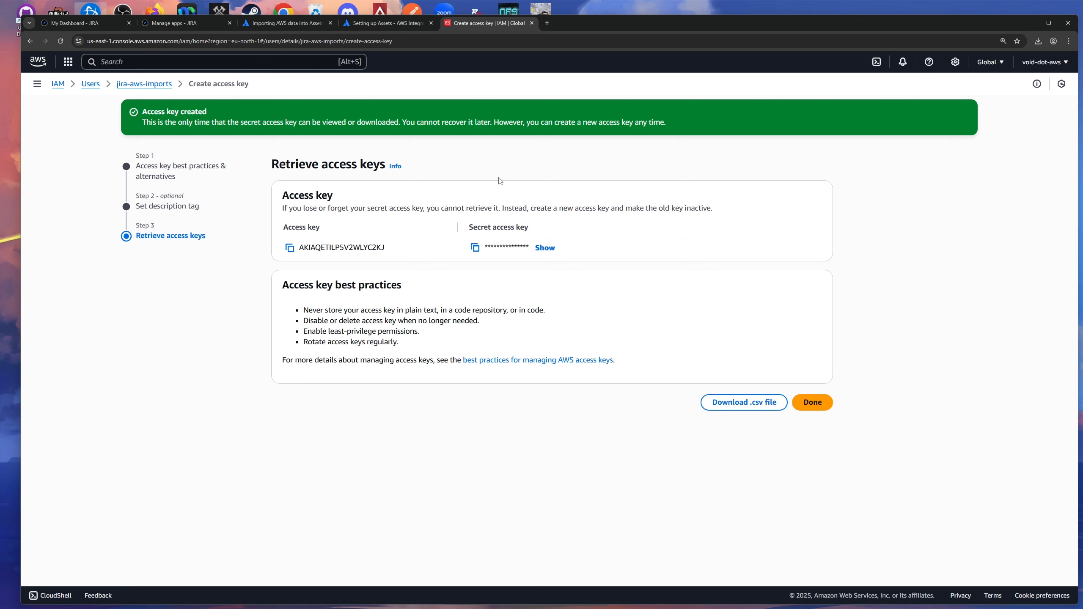
# Reveal the secret access key, save the key pair as a .csv file and finish the access key creation.
pyautogui.click(544, 248)
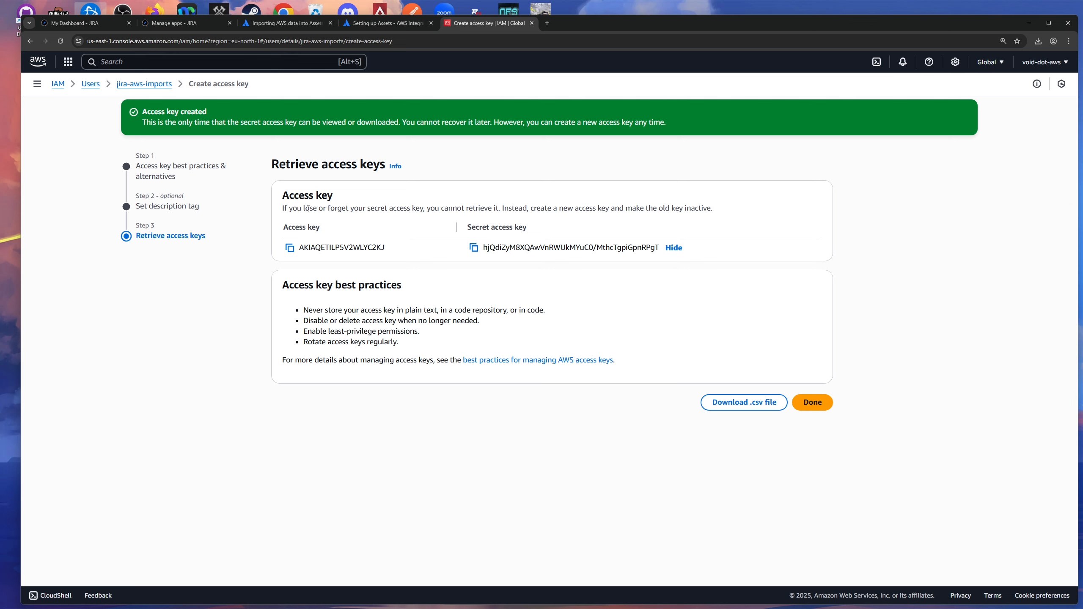
pyautogui.moveTo(283, 209); pyautogui.dragTo(440, 207)
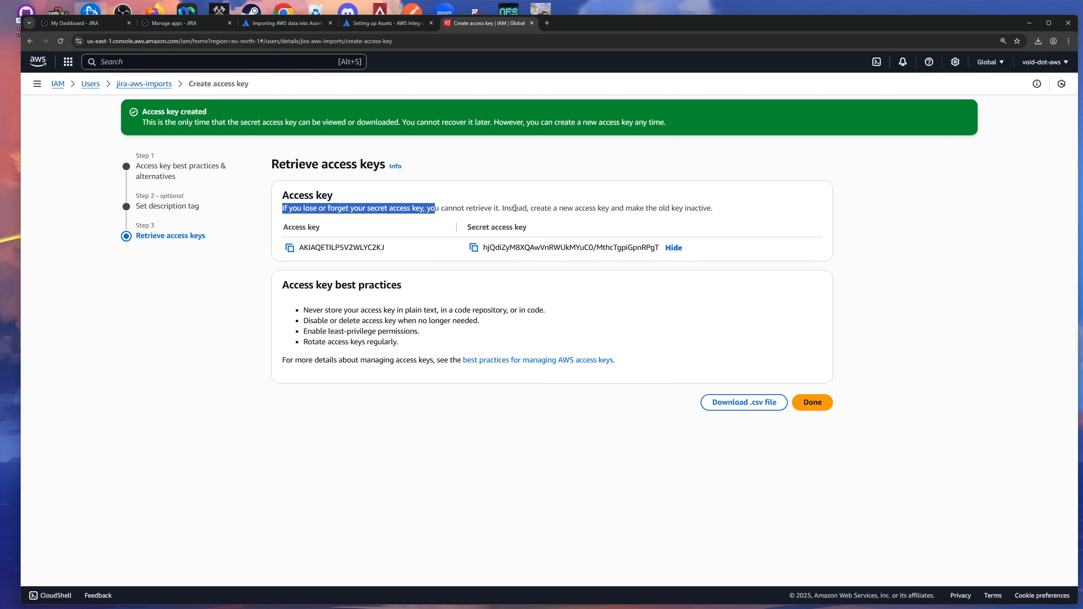
pyautogui.click(568, 225)
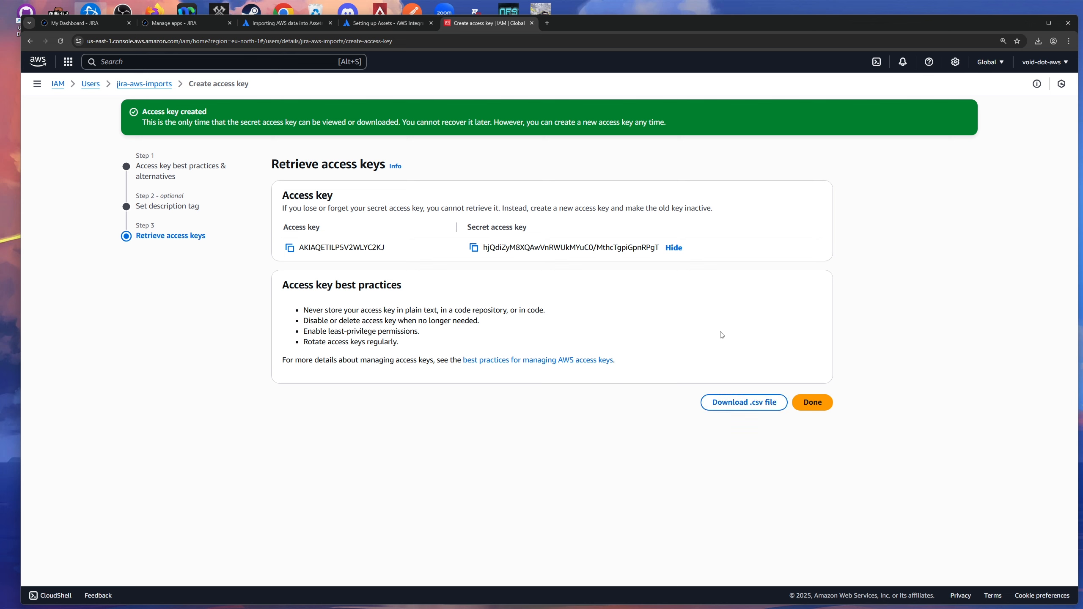
pyautogui.click(727, 409)
pyautogui.click(812, 402)
# Check the new access key's entry among the jira-aws-imports user's security credentials.
pyautogui.scroll(-1, 810, 321)
pyautogui.scroll(-4, 363, 332)
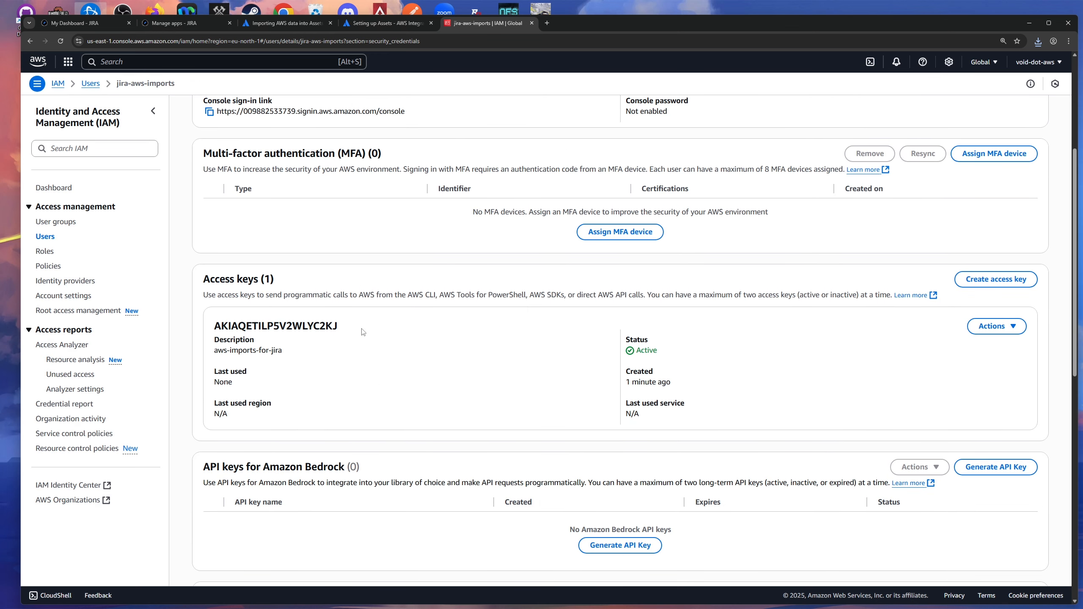
pyautogui.moveTo(362, 332); pyautogui.dragTo(203, 324)
pyautogui.click(527, 361)
pyautogui.scroll(1, 582, 360)
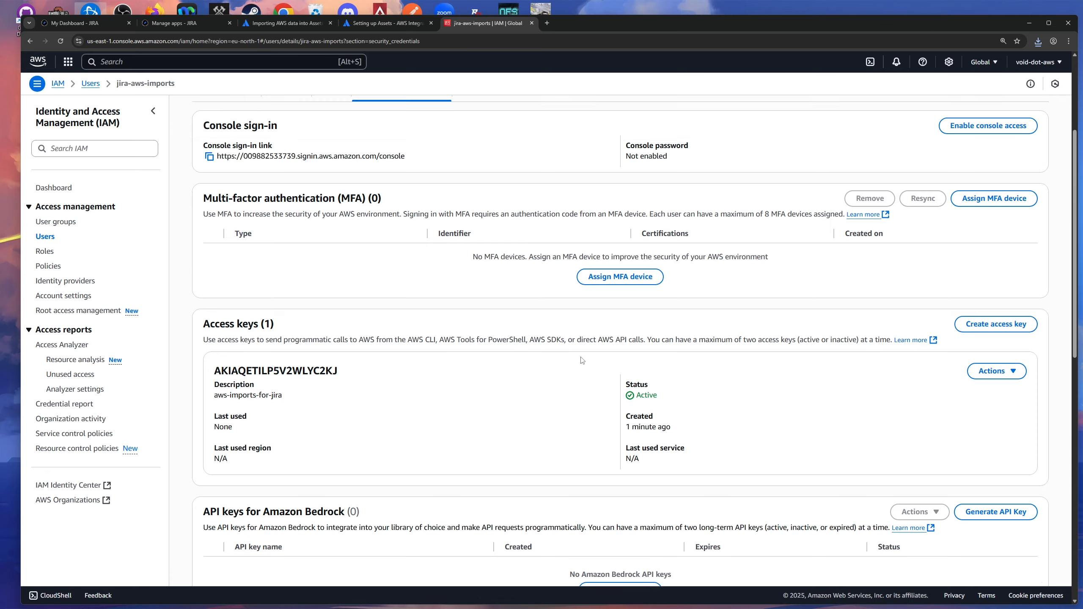
pyautogui.scroll(4, 582, 361)
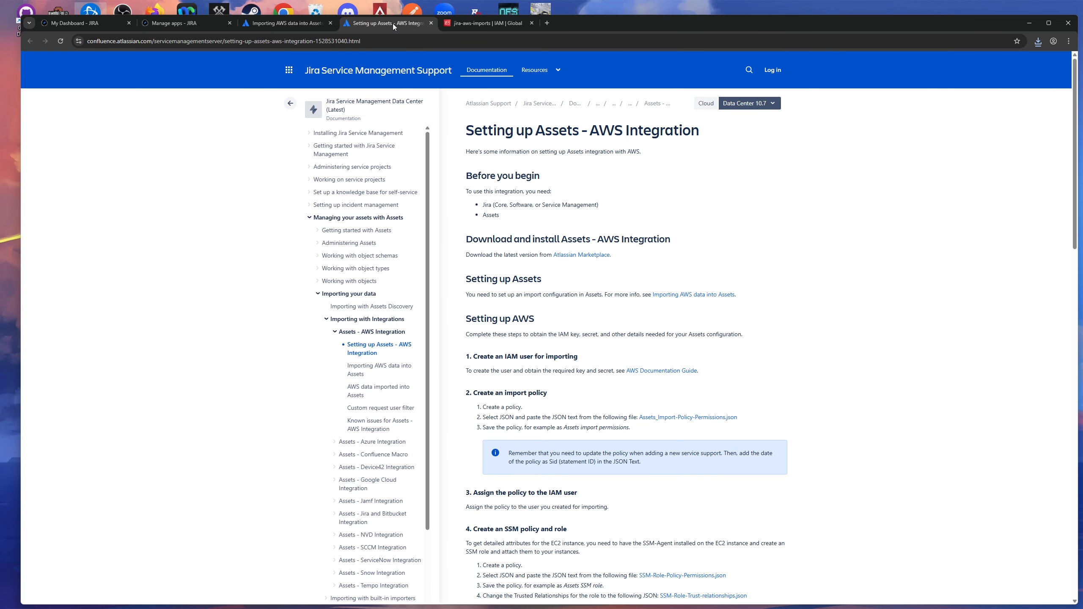
# Switch to Jira and create an empty Assets object schema with the name and key AWS.
pyautogui.click(291, 25)
pyautogui.click(186, 24)
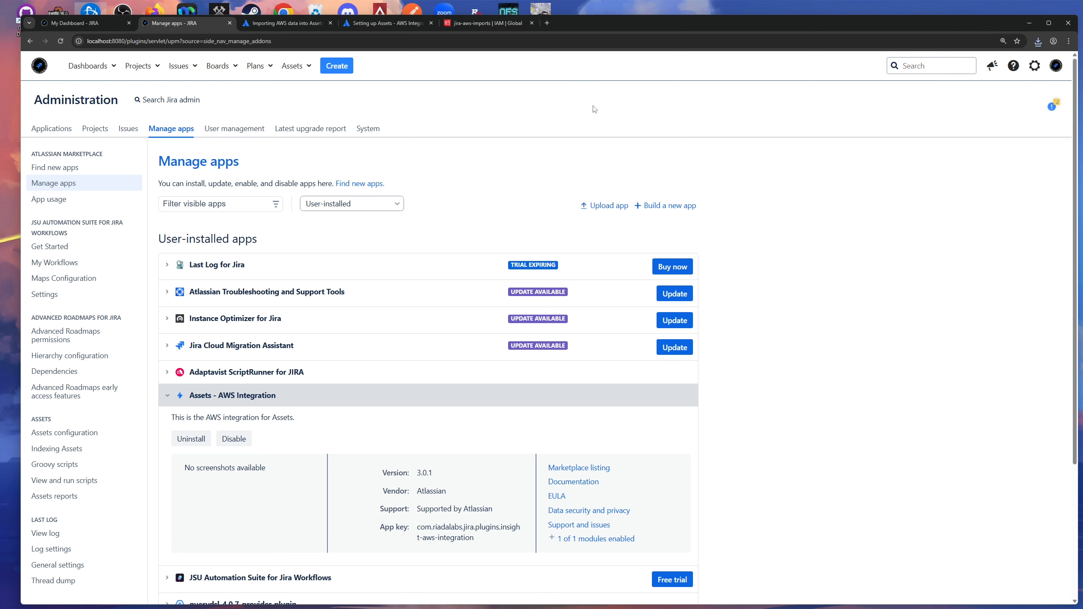
pyautogui.click(295, 66)
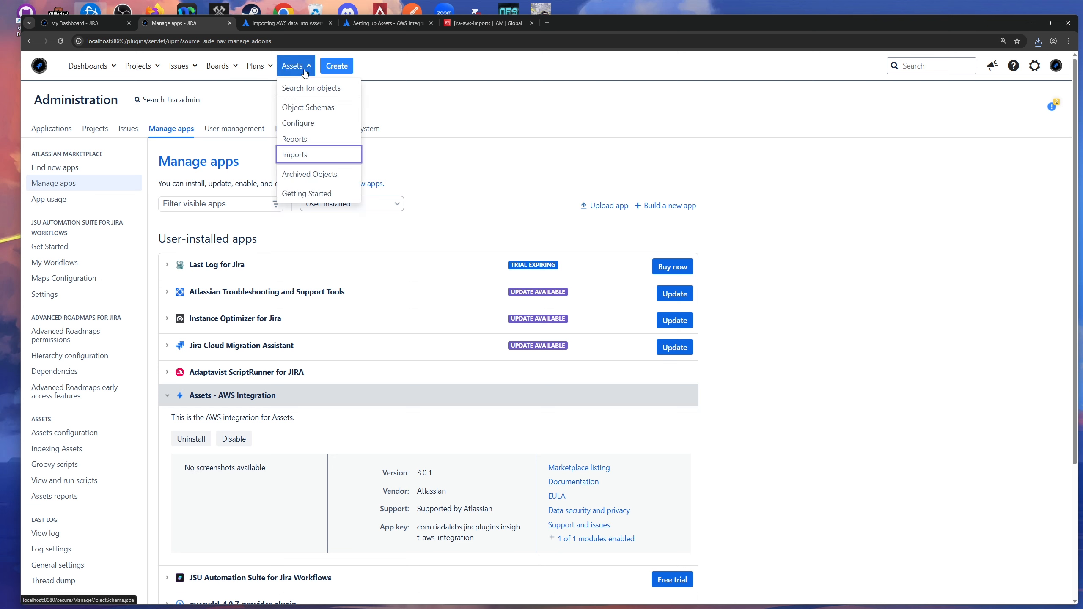
pyautogui.click(317, 109)
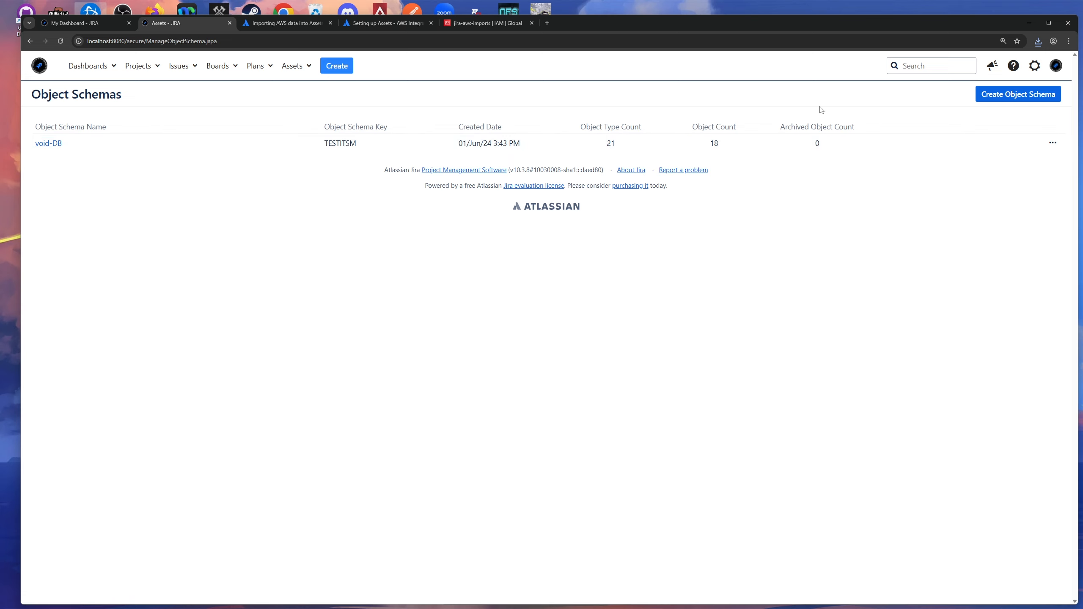
pyautogui.click(1026, 98)
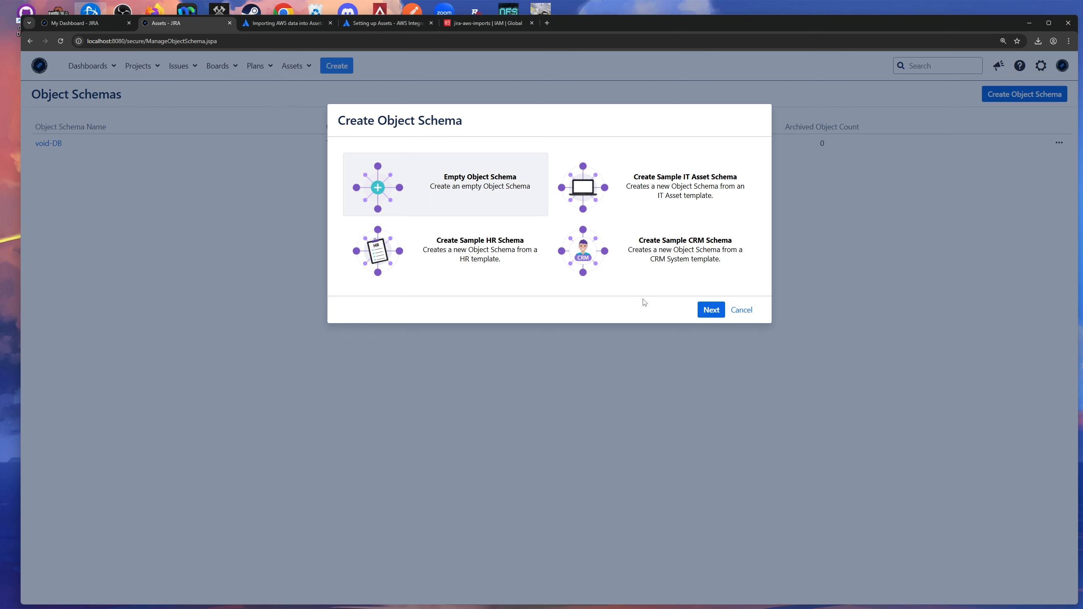
pyautogui.click(711, 310)
pyautogui.write('AWS')
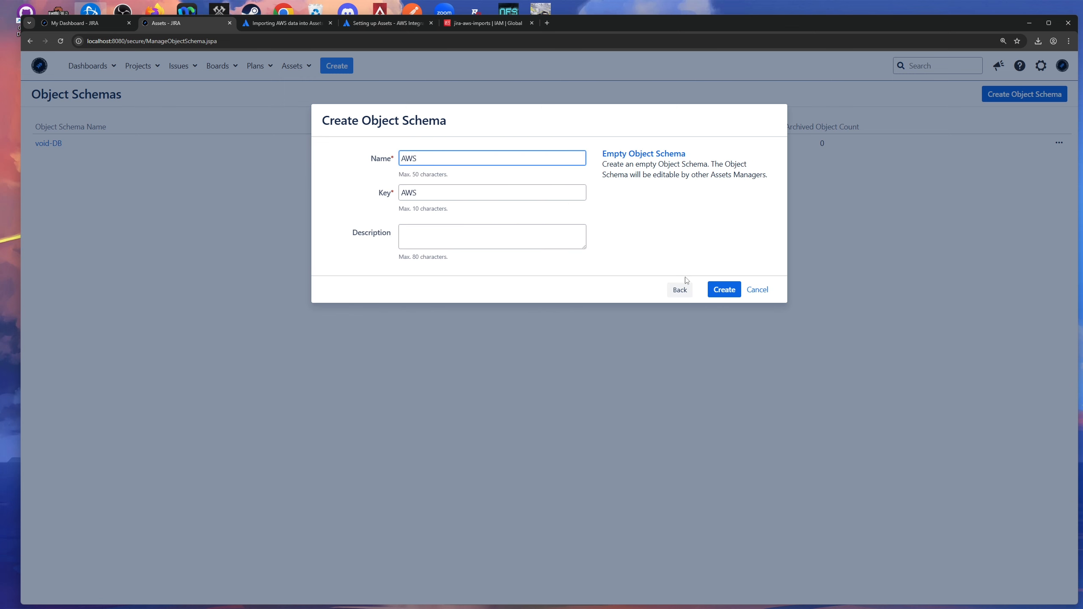
pyautogui.click(720, 291)
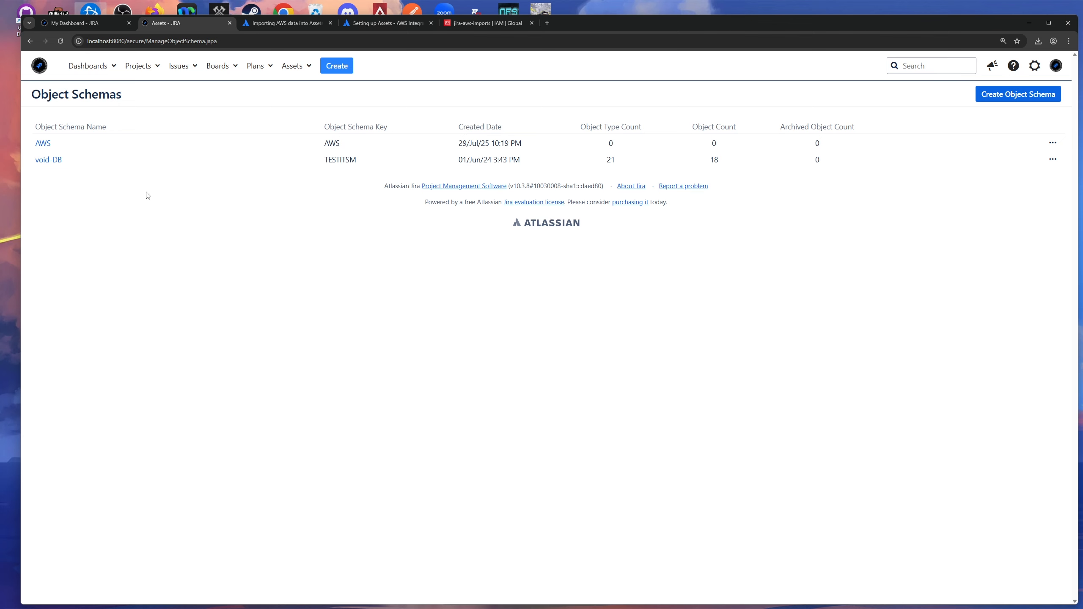
# Open the AWS object schema and bring up its import settings in a separate browser tab.
pyautogui.click(45, 145)
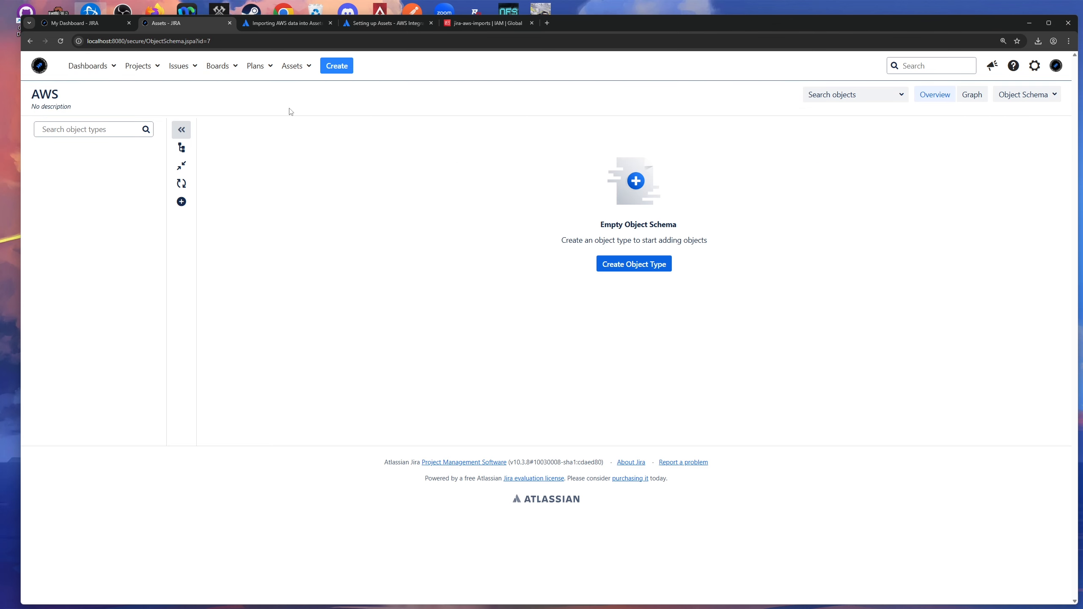
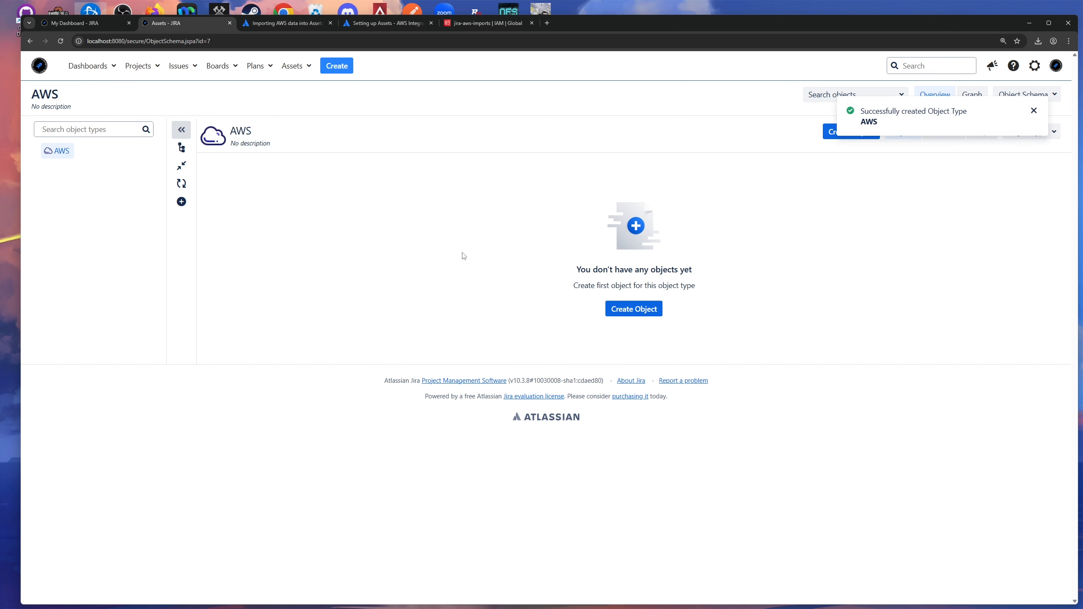
pyautogui.click(1034, 111)
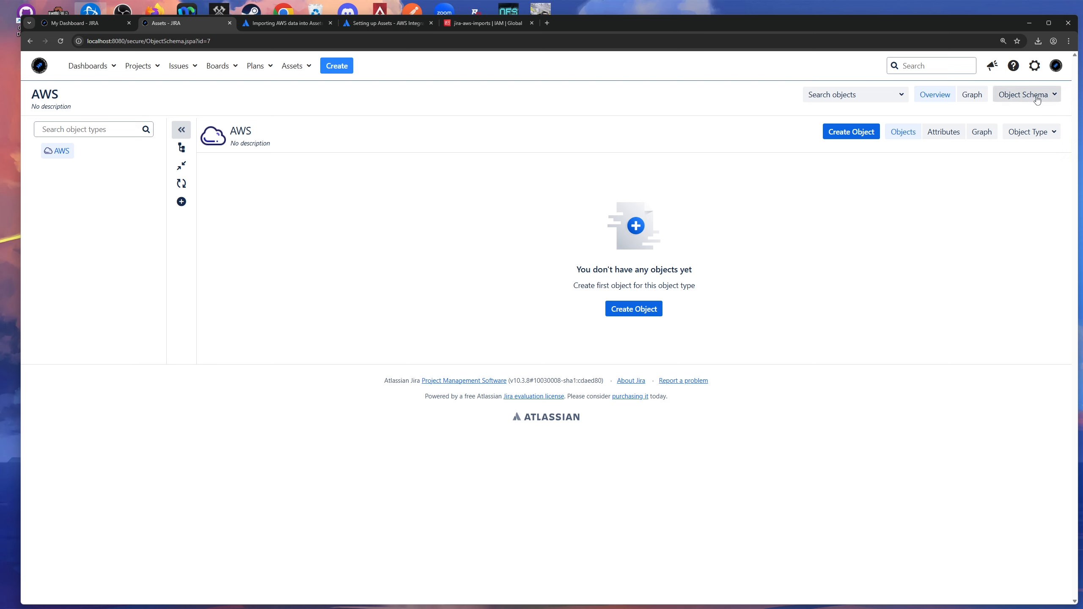
pyautogui.click(1051, 99)
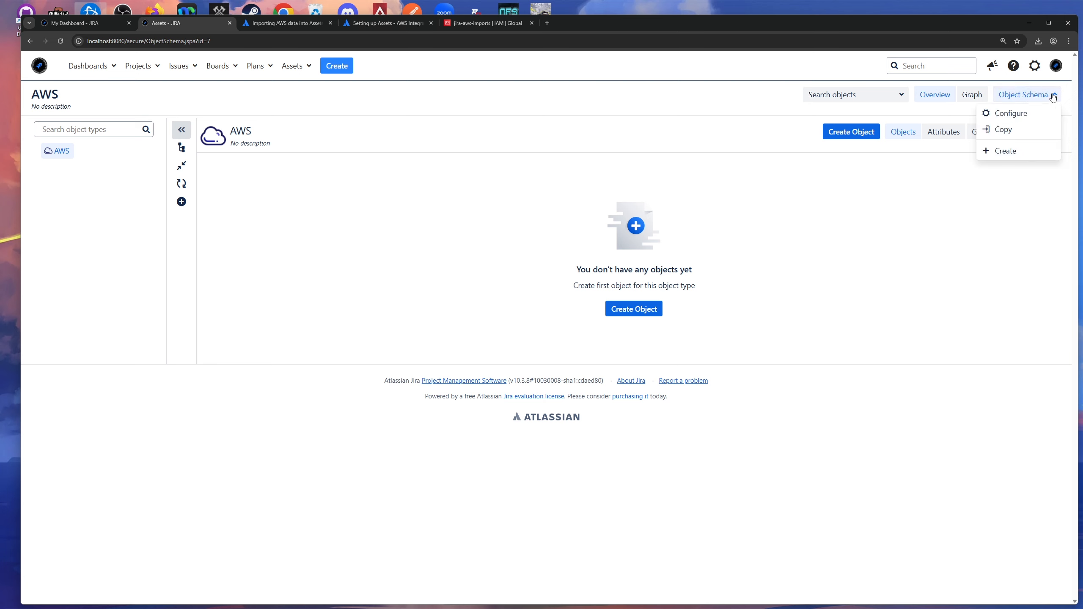
pyautogui.middleClick(1017, 116)
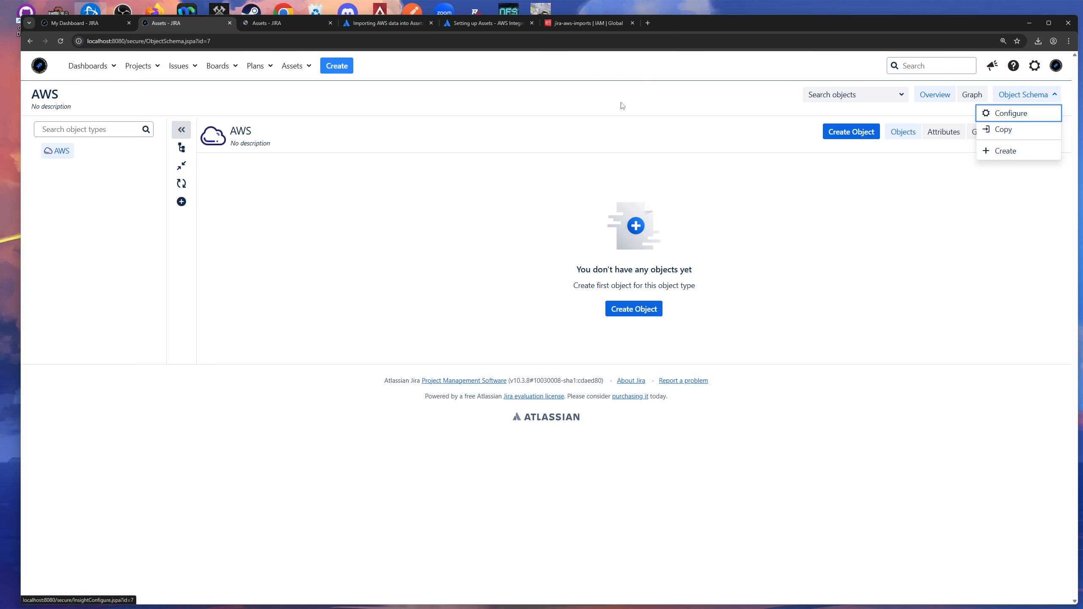
pyautogui.click(294, 20)
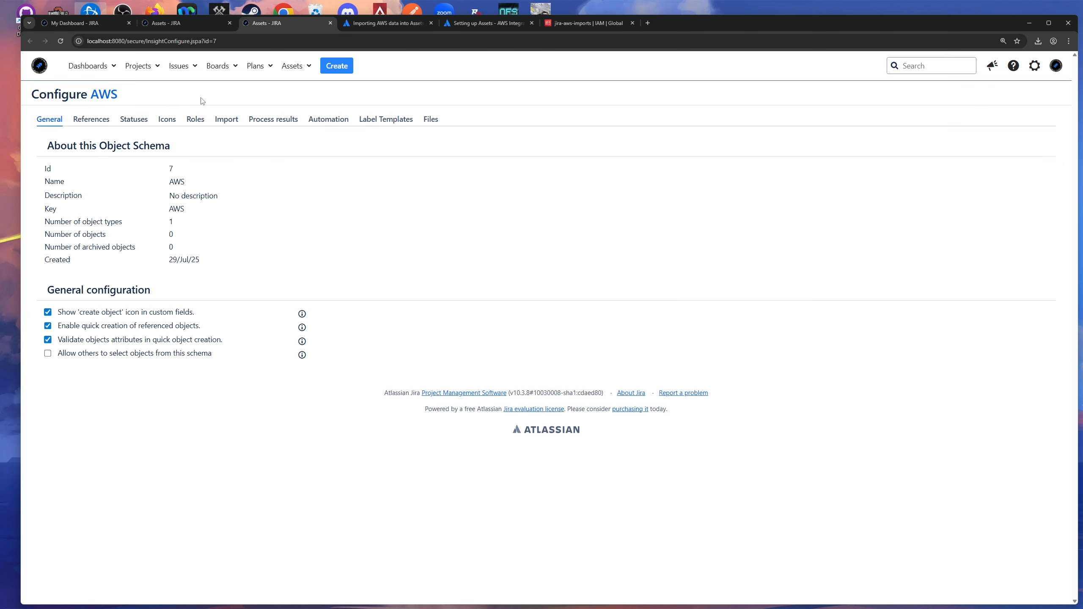
pyautogui.click(242, 121)
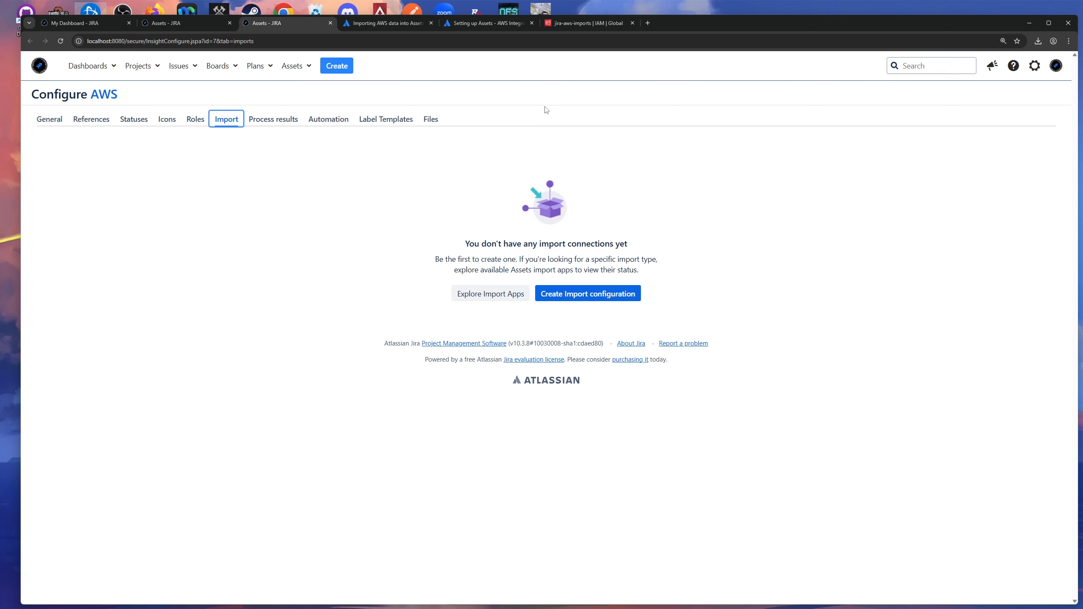
pyautogui.click(187, 24)
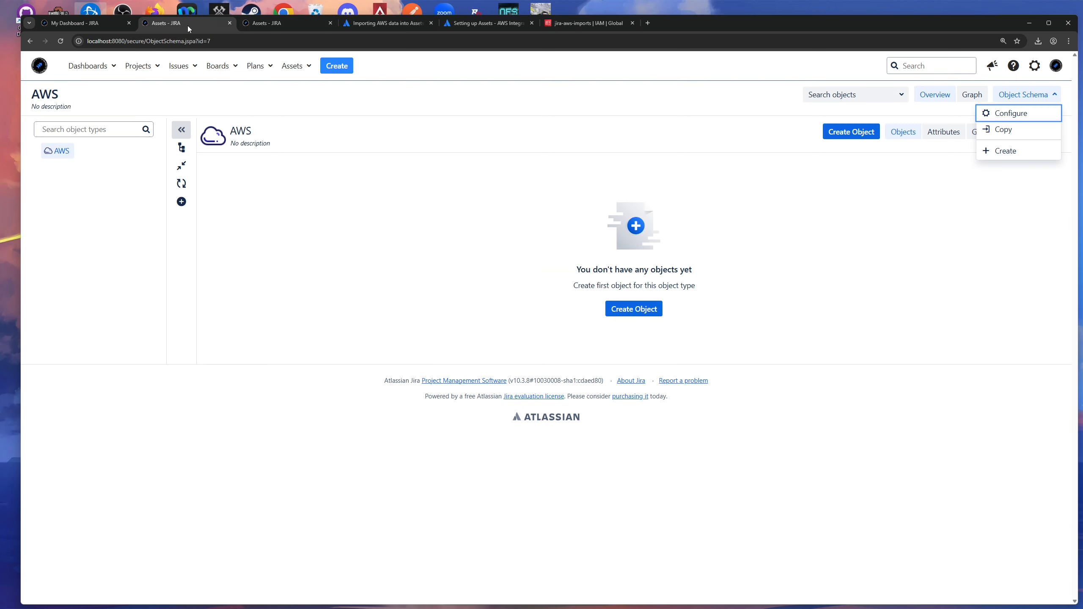
pyautogui.click(284, 23)
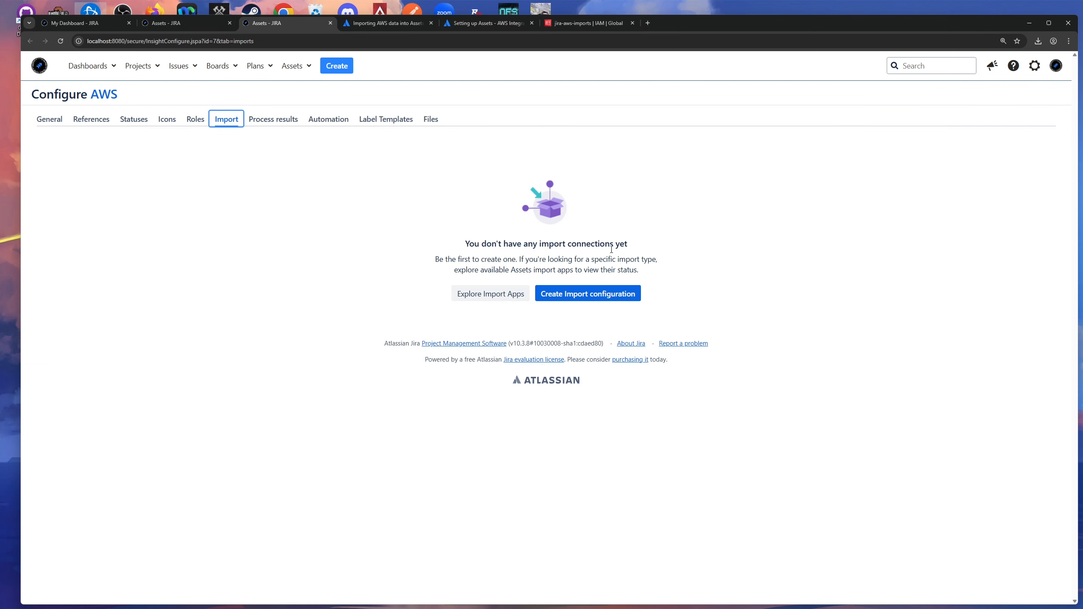
# Start a new import configuration of type AWS import, name it AWS Import and continue to the module fields.
pyautogui.click(592, 295)
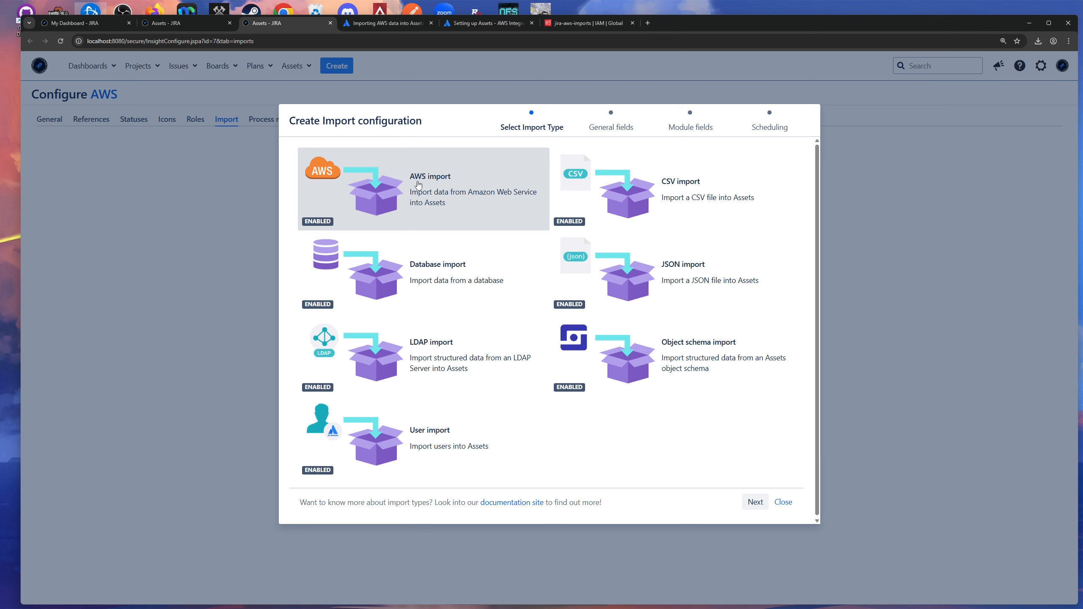
pyautogui.click(755, 502)
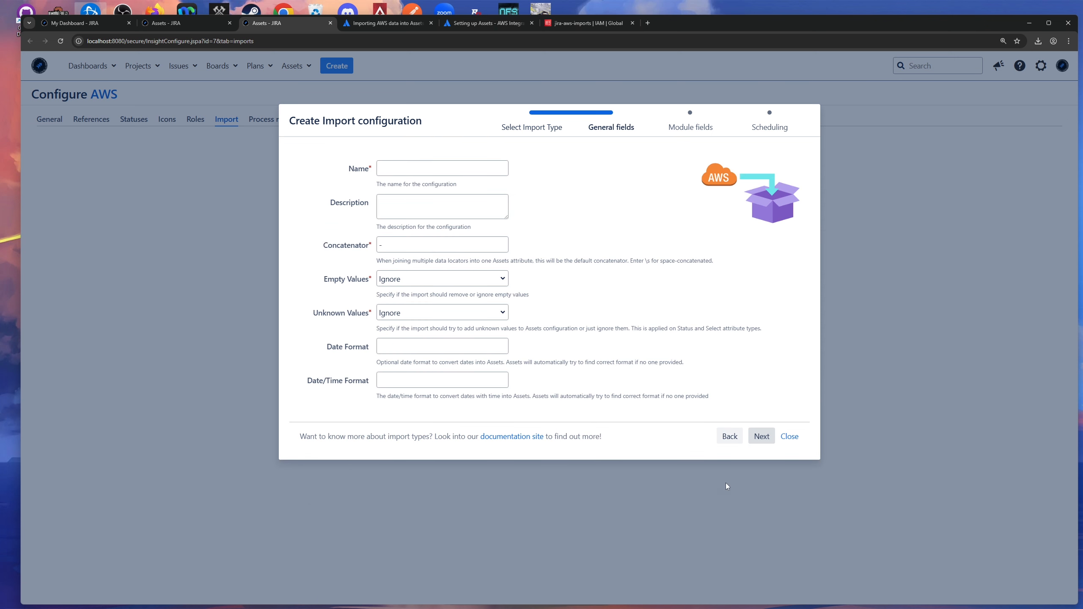
pyautogui.click(447, 168)
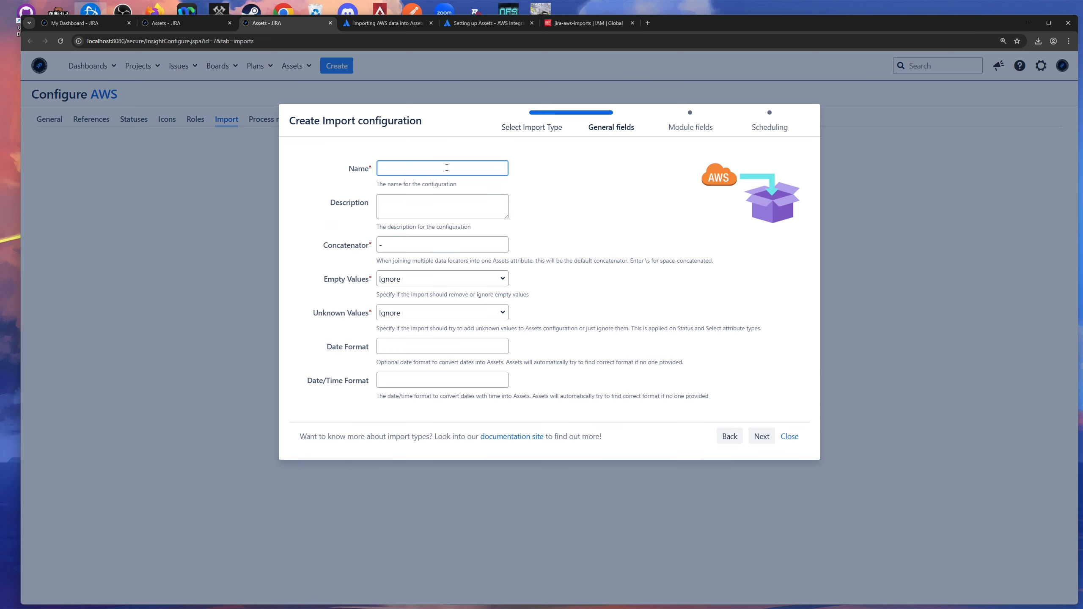
pyautogui.write('AWS Import')
pyautogui.click(761, 438)
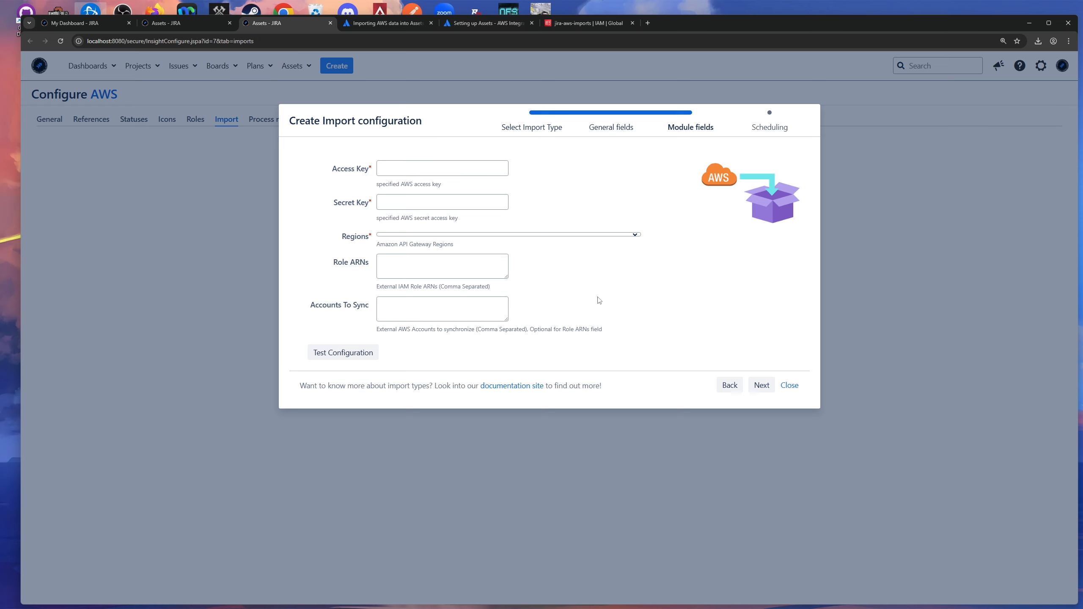
# Switch to the AWS console and examine the region in the jira-aws-imports user's page address and the list of available regions.
pyautogui.click(574, 24)
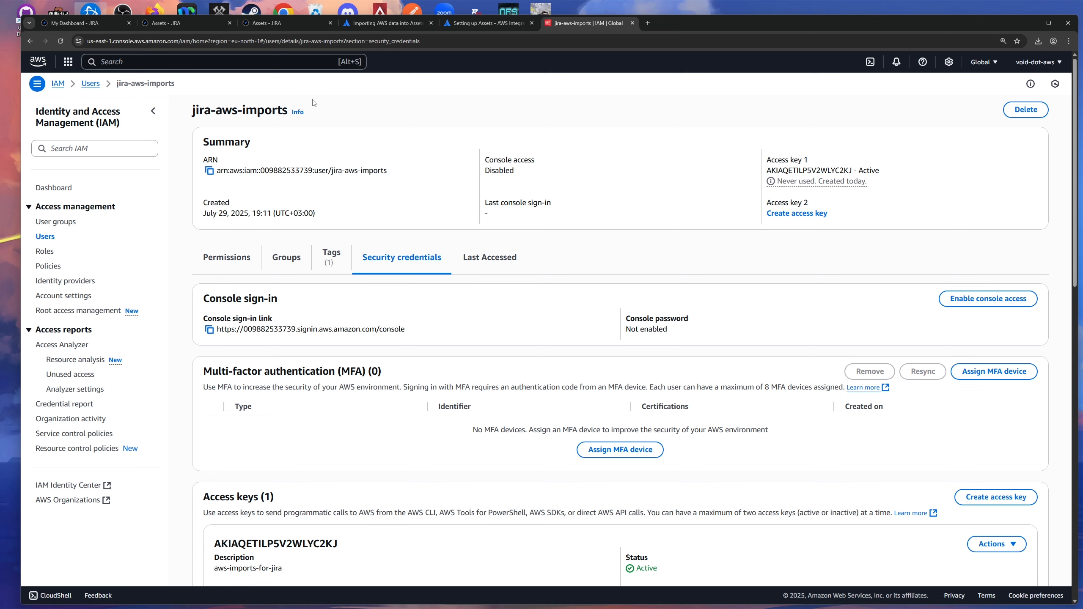
pyautogui.moveTo(192, 111); pyautogui.dragTo(272, 112)
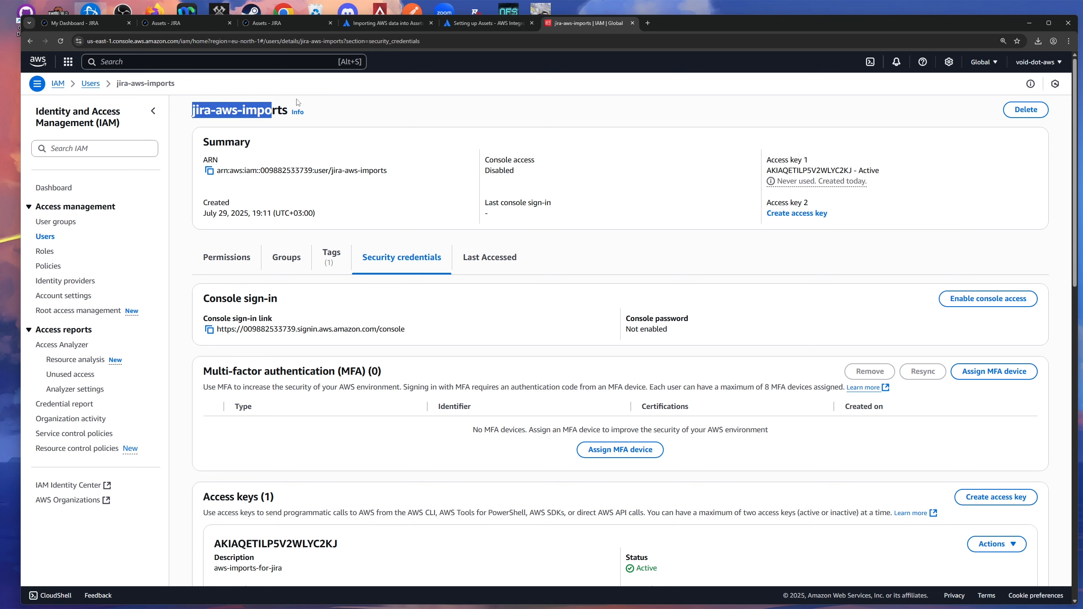
pyautogui.click(232, 40)
pyautogui.moveTo(232, 41); pyautogui.dragTo(259, 40)
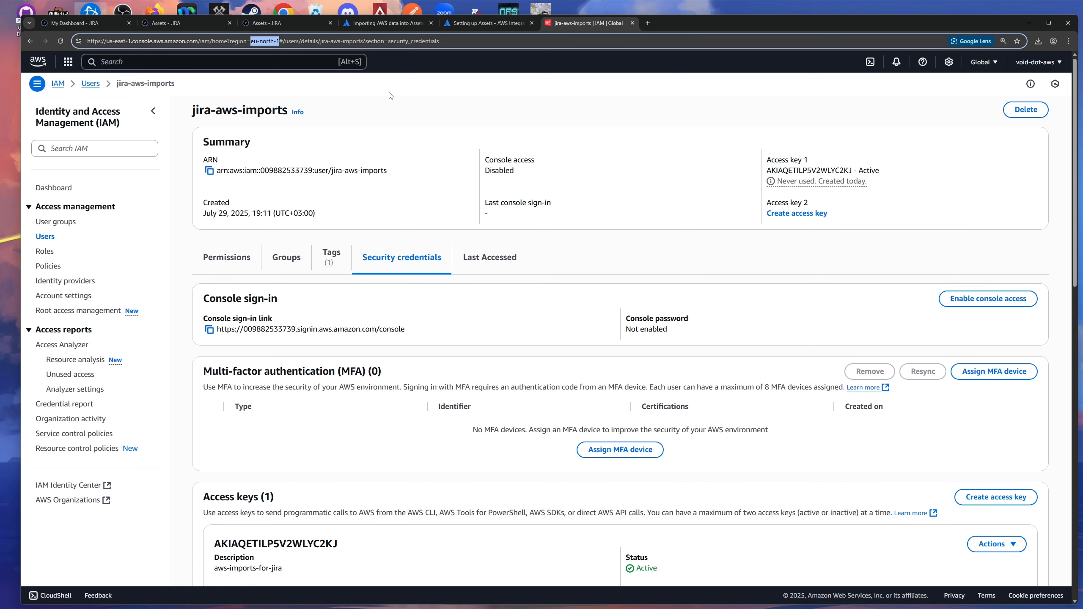
pyautogui.click(385, 103)
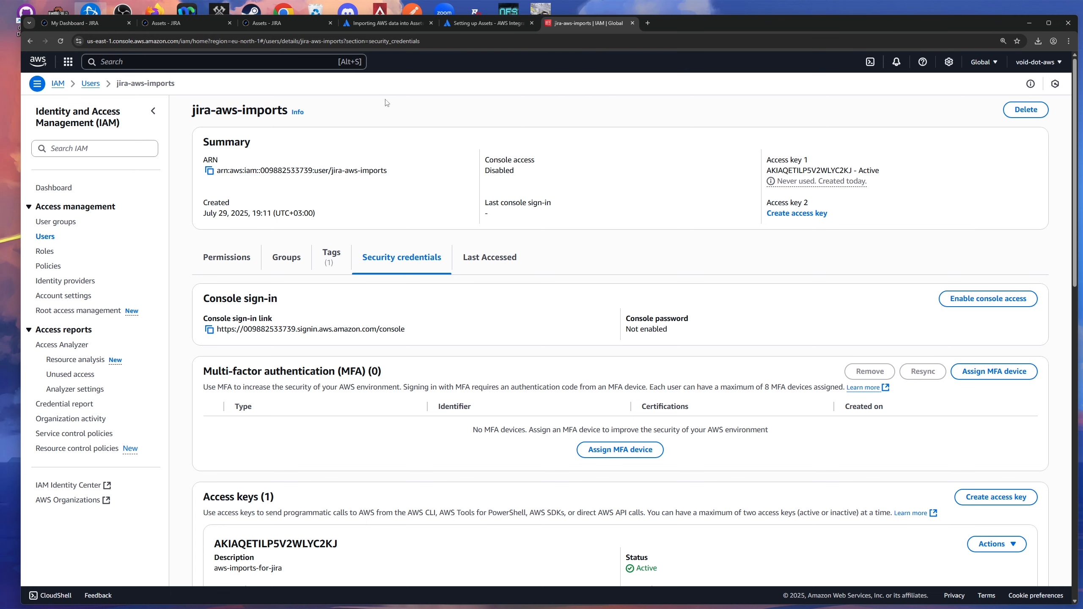
pyautogui.click(984, 63)
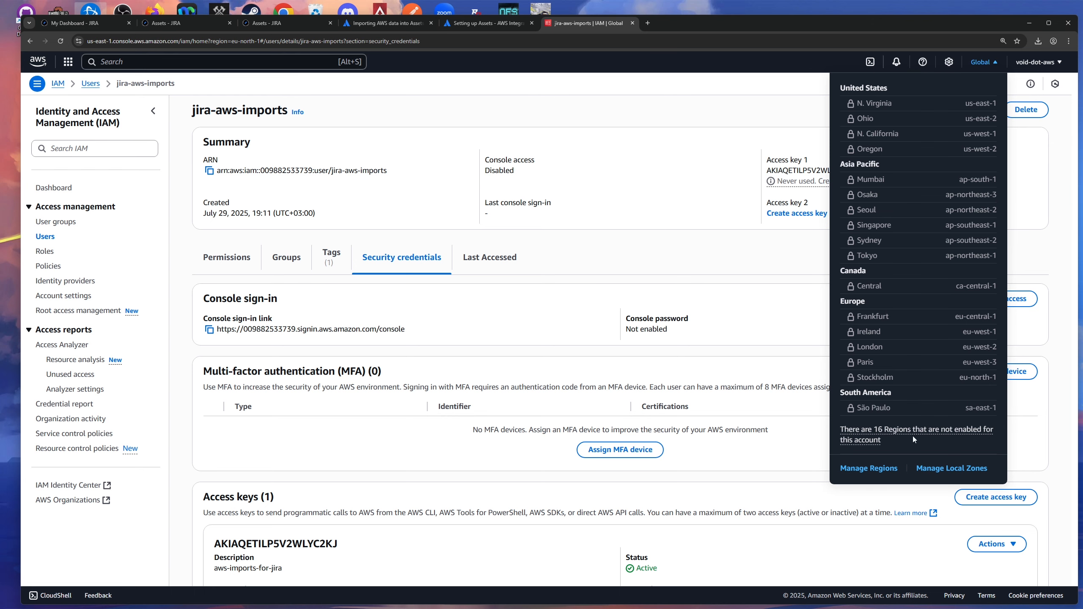
pyautogui.click(763, 118)
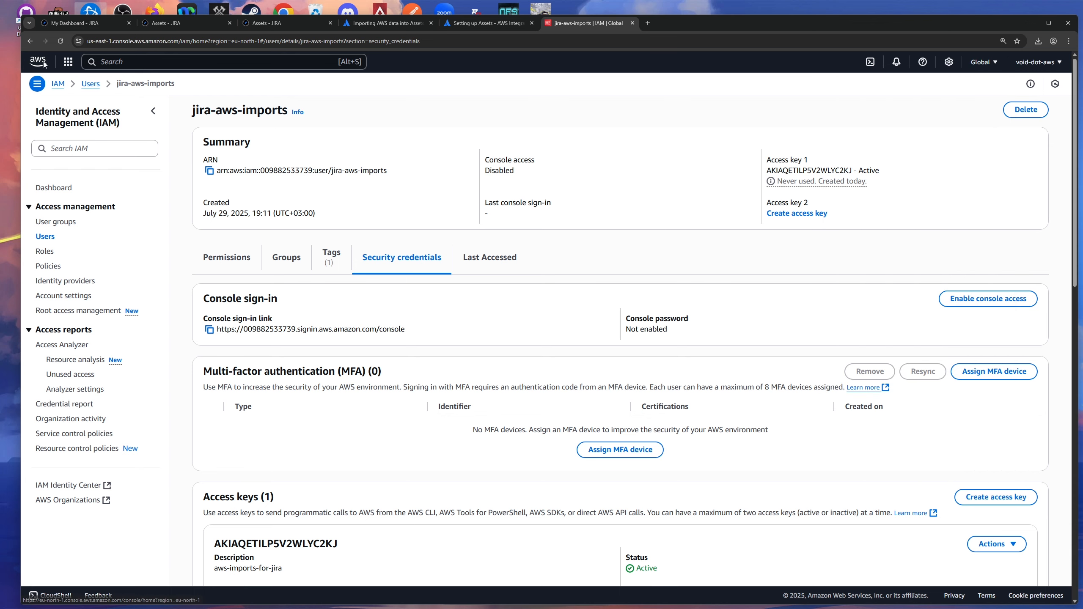
# Go to the AWS Console Home and check which region is current in the region list and the page address.
pyautogui.click(44, 64)
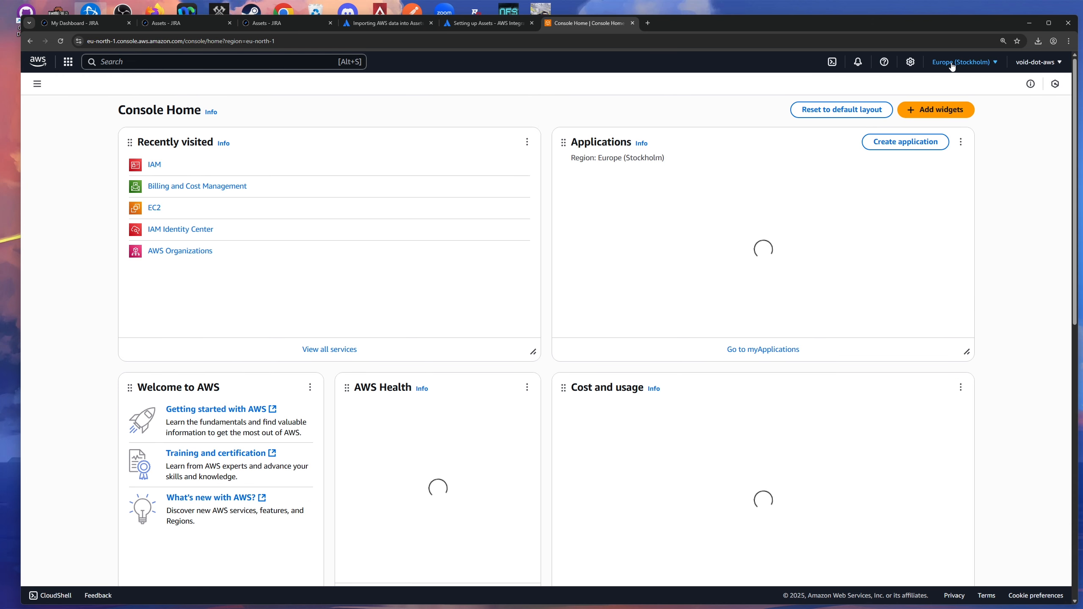
pyautogui.click(951, 64)
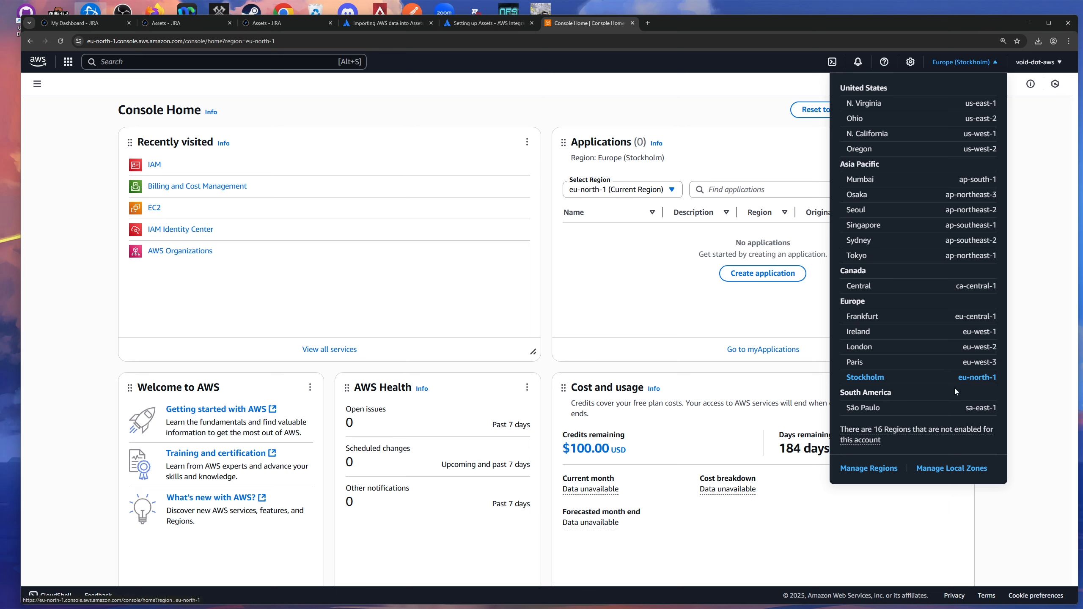
pyautogui.click(986, 381)
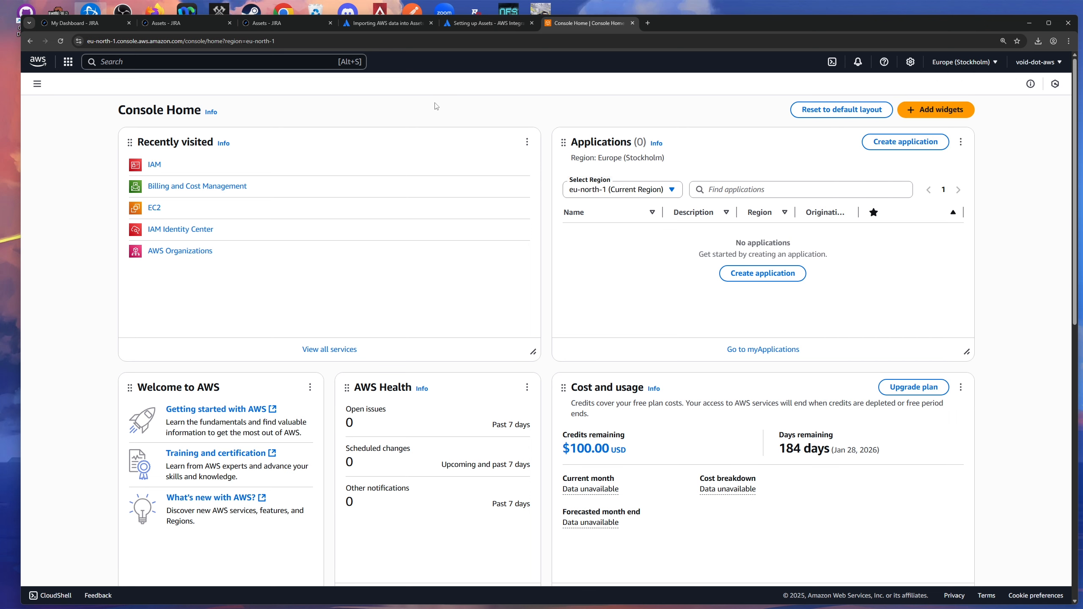
pyautogui.moveTo(276, 40); pyautogui.dragTo(226, 40)
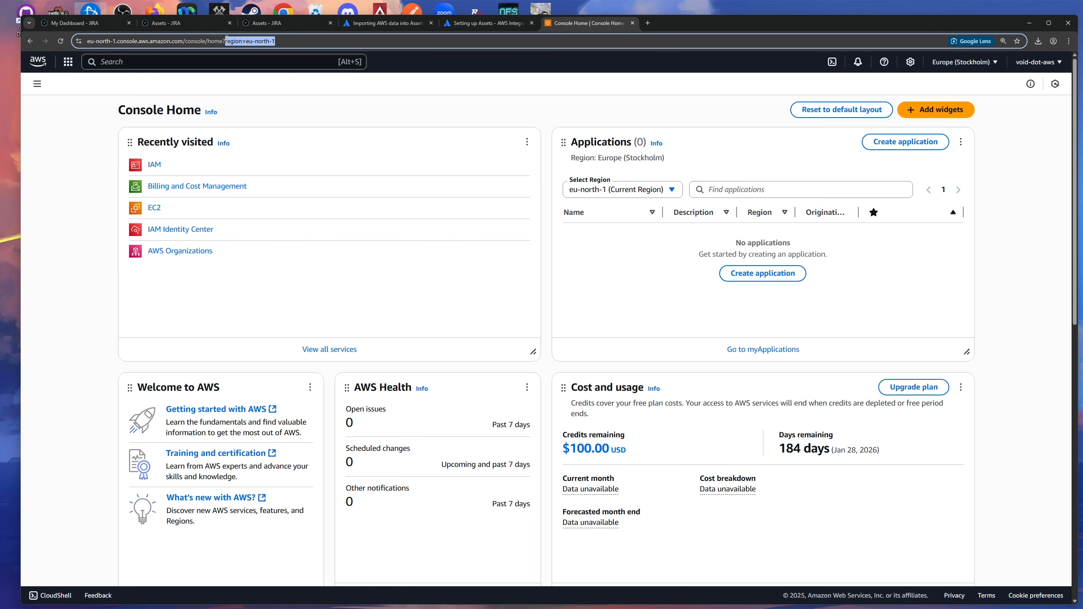
pyautogui.click(333, 112)
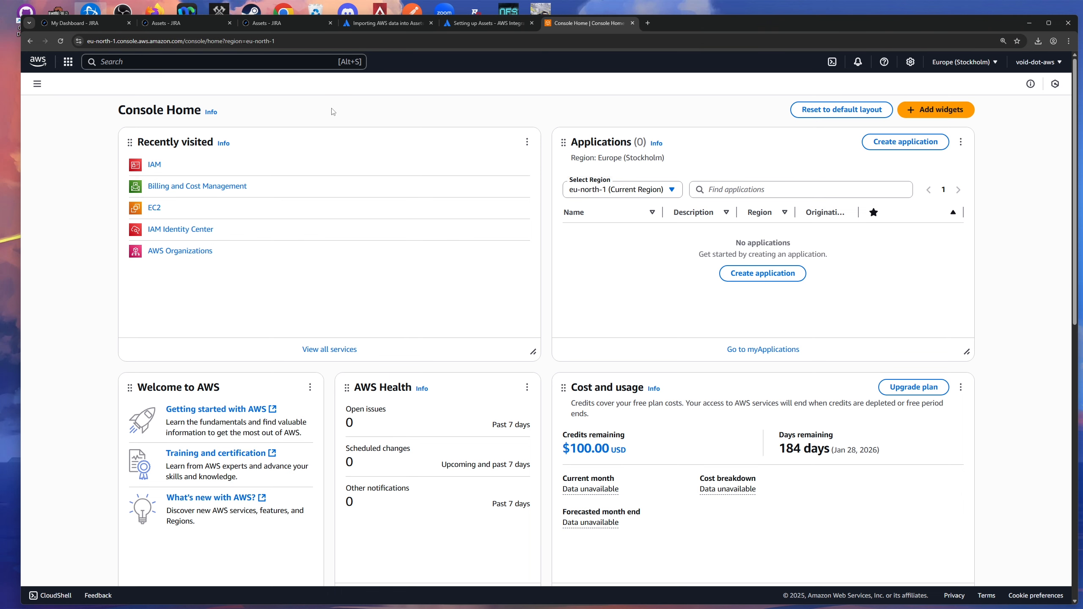
# Return to Jira and fill in the Access Key with the access key ID copied from jira-aws-imports_accessKeys.csv in Excel.
pyautogui.click(289, 24)
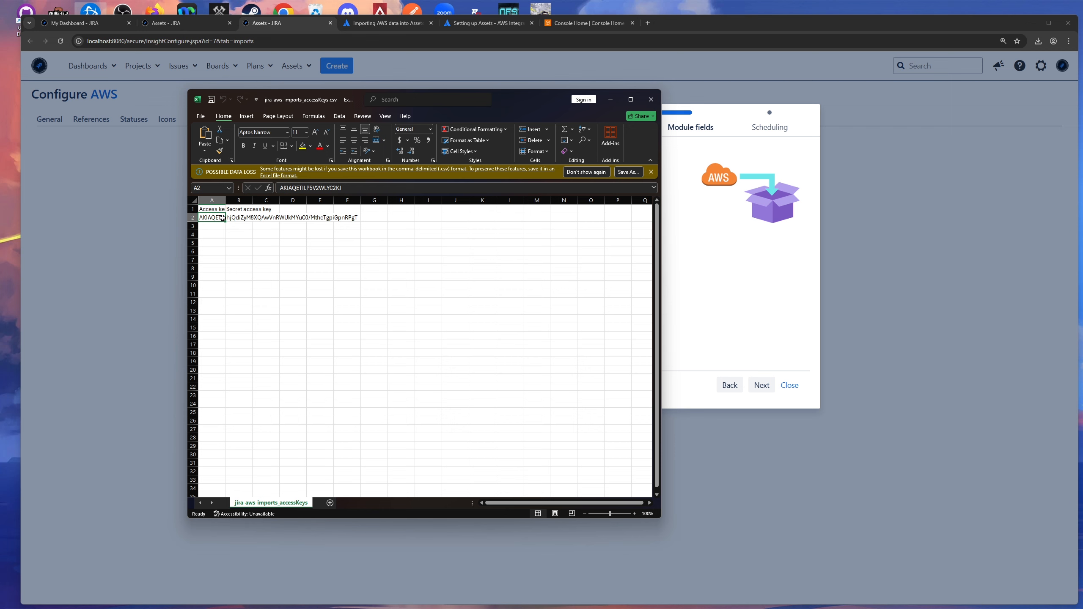
pyautogui.hotkey('ctrl', 'c')
pyautogui.moveTo(343, 188); pyautogui.dragTo(278, 188)
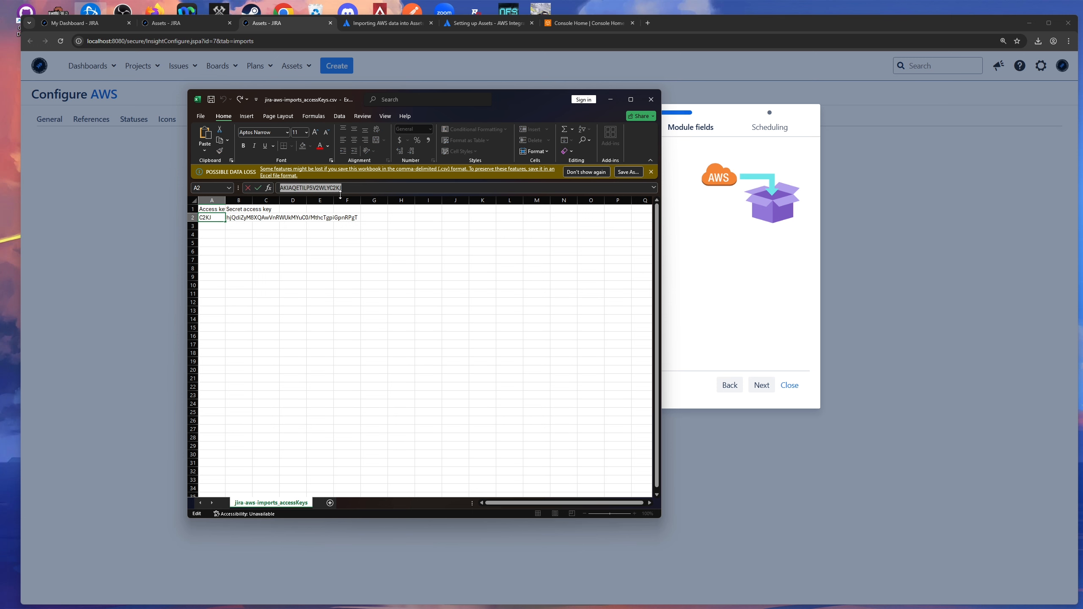
pyautogui.click(680, 222)
pyautogui.click(427, 167)
pyautogui.hotkey('ctrl', 'v')
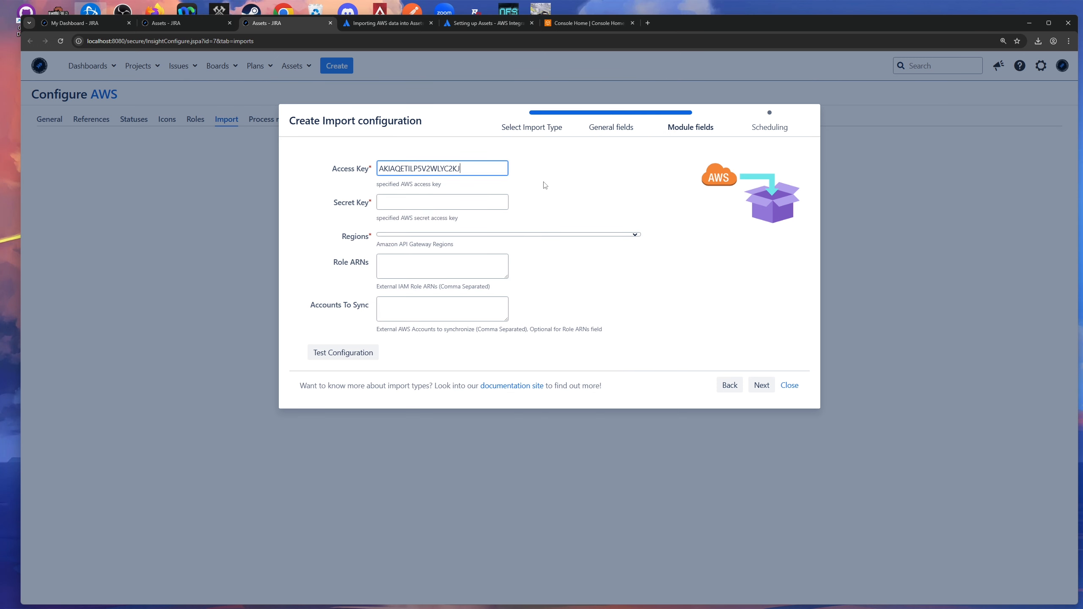
# Copy the secret access key from the .csv file in Excel and paste it into the import configuration's Secret Key.
pyautogui.press('alt')
pyautogui.moveTo(597, 605)
pyautogui.click(668, 600)
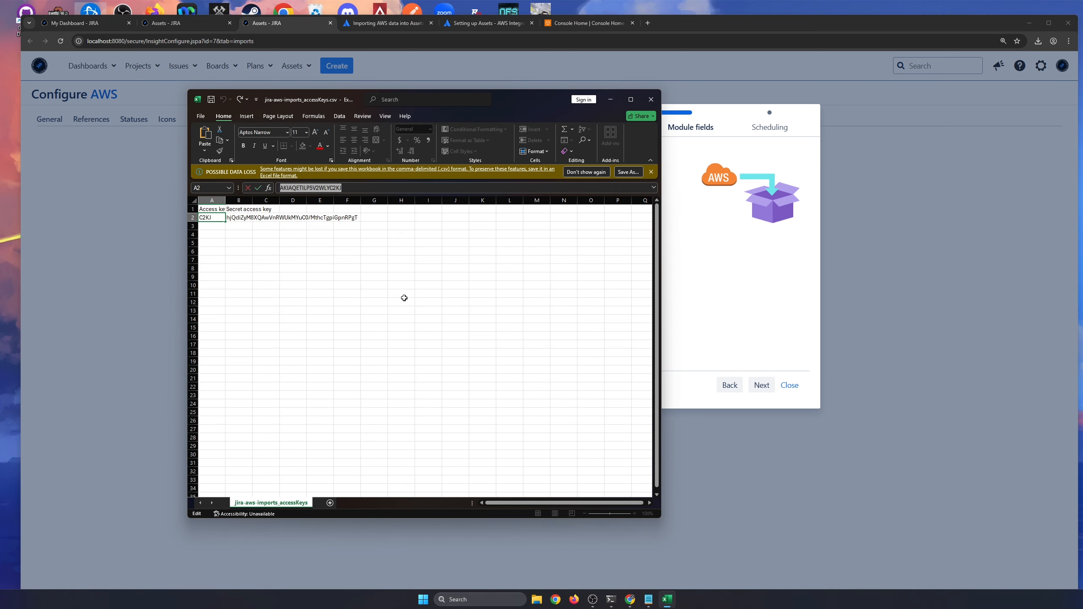
pyautogui.click(242, 218)
pyautogui.click(398, 188)
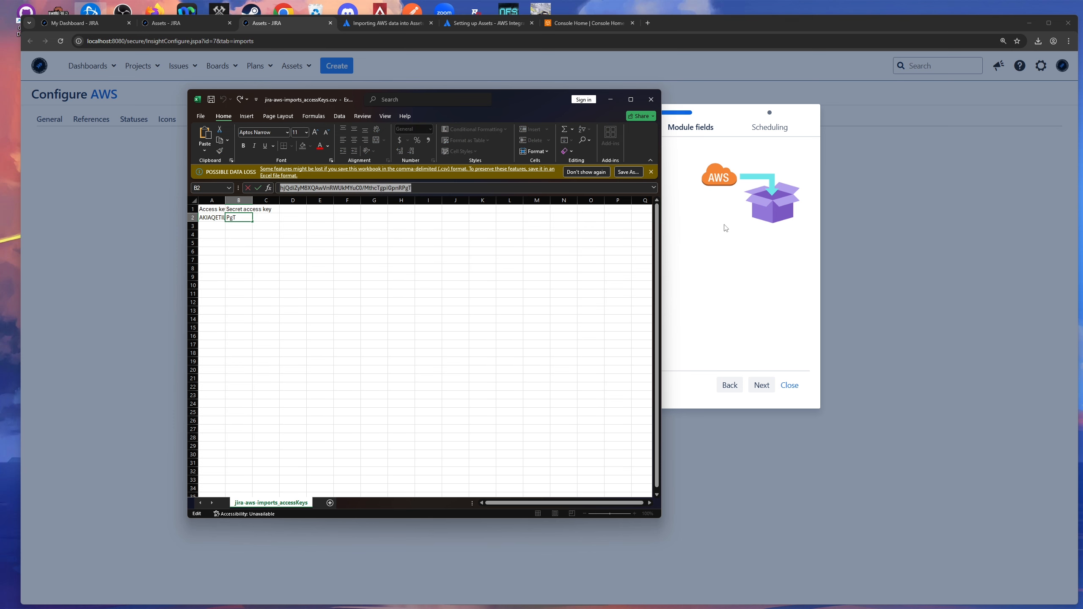
pyautogui.click(725, 229)
pyautogui.click(490, 202)
pyautogui.hotkey('ctrl', 'v')
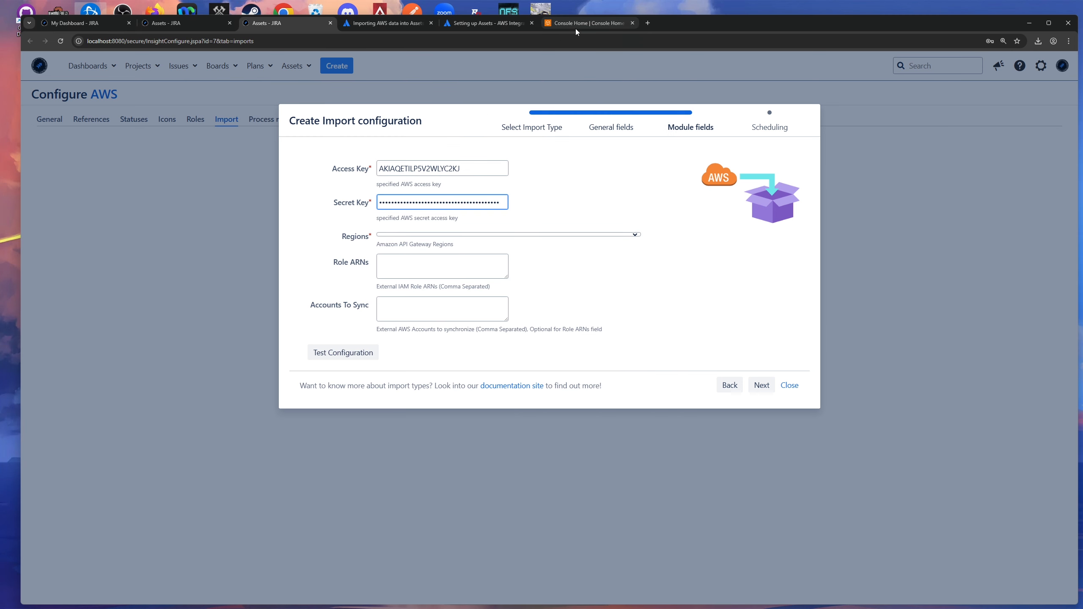
# Switch to the AWS console and check the access key ID in the security credentials of the IAM user jira-aws-imports.
pyautogui.click(587, 25)
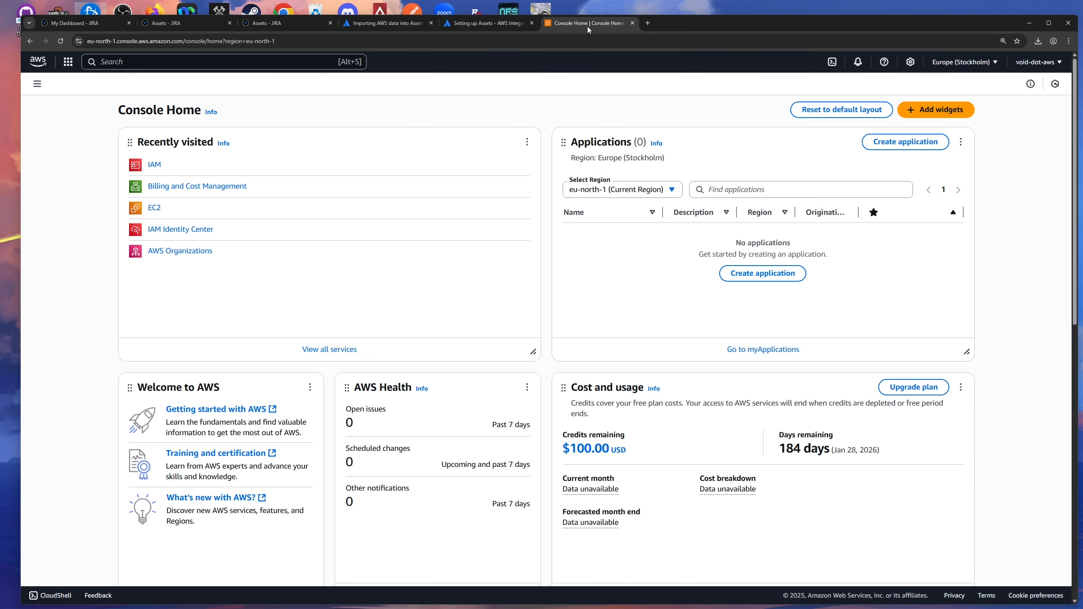
pyautogui.click(154, 164)
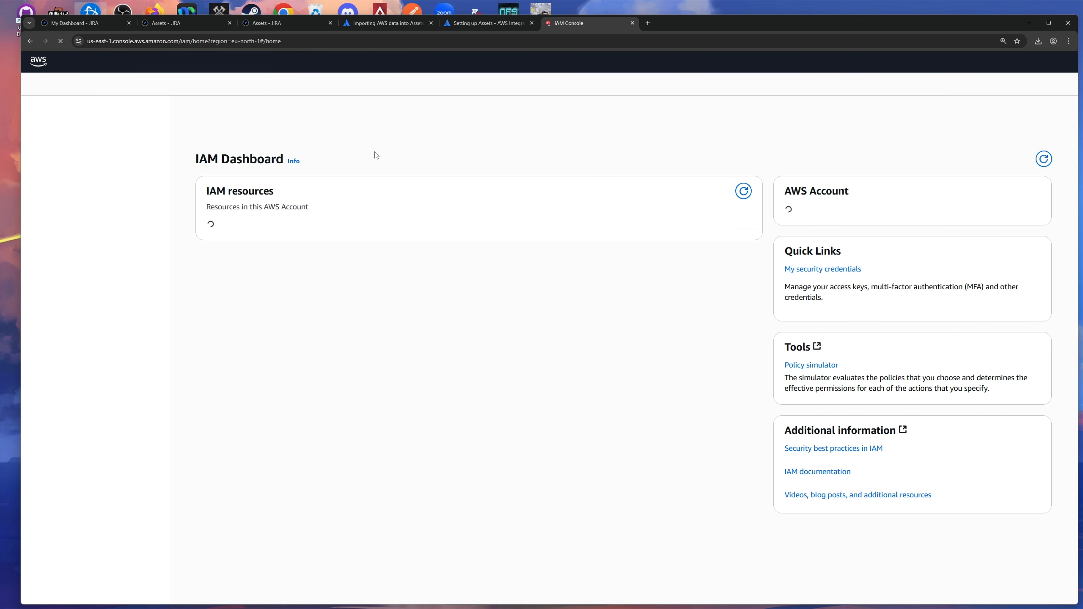
pyautogui.click(247, 214)
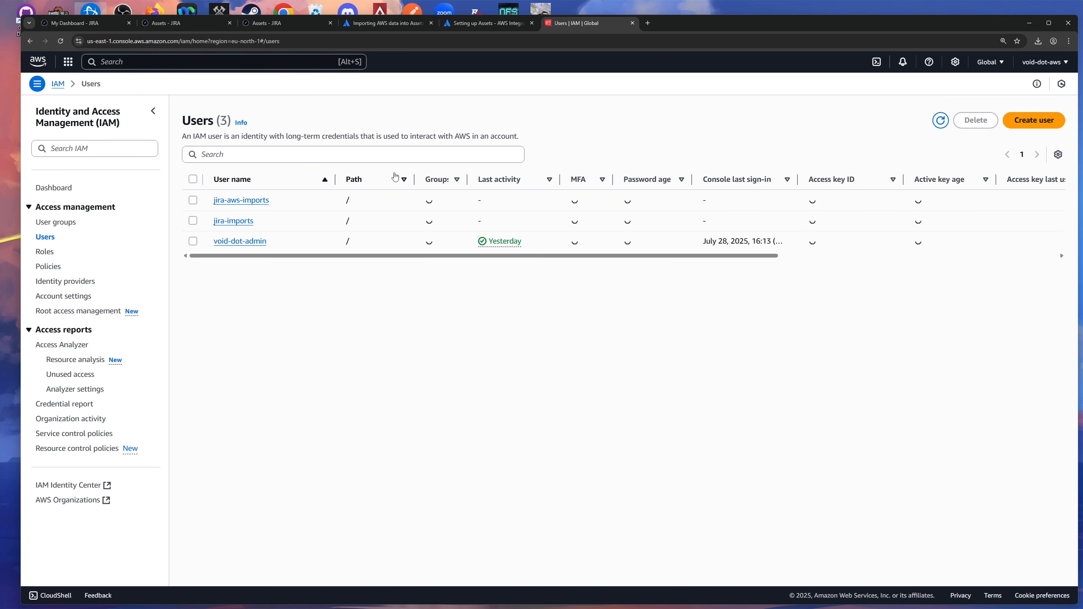
pyautogui.click(248, 204)
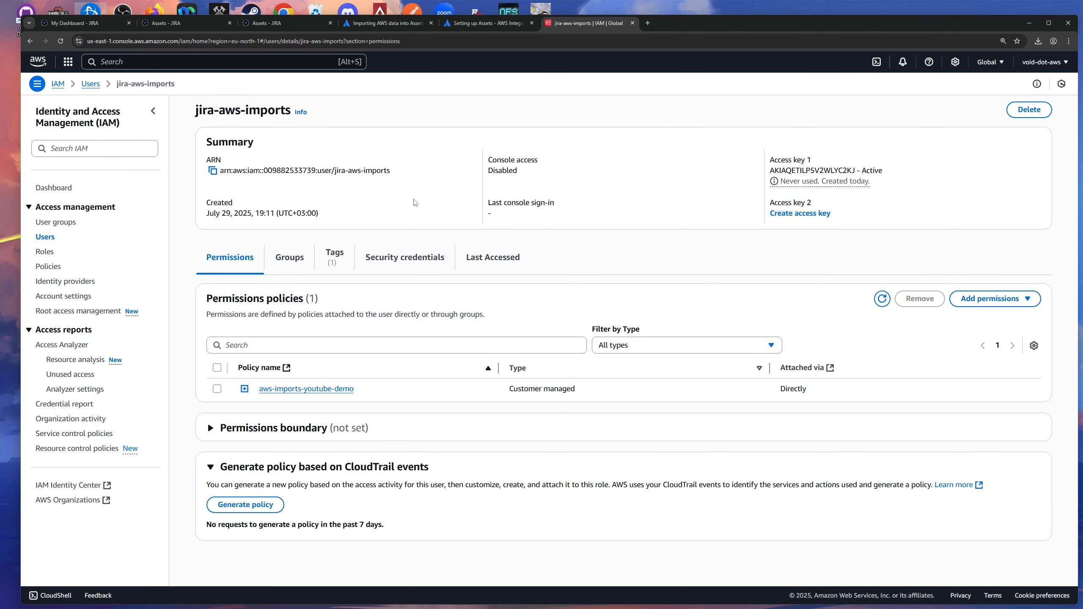
pyautogui.click(405, 258)
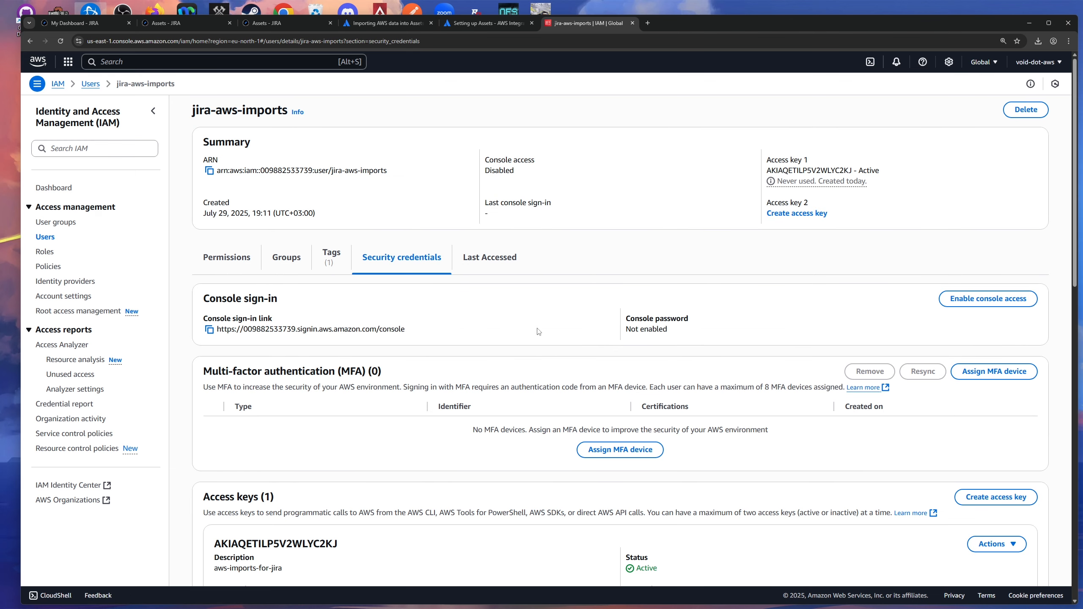
pyautogui.scroll(-5, 539, 332)
pyautogui.moveTo(341, 335); pyautogui.dragTo(206, 335)
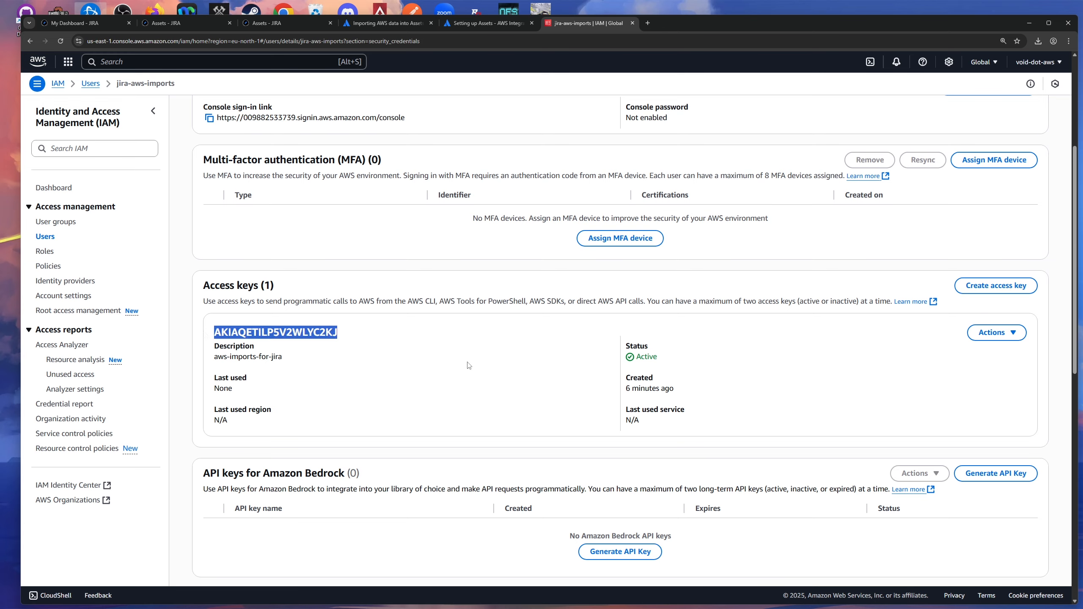
pyautogui.click(444, 361)
pyautogui.scroll(5, 484, 376)
# Switch back to Jira and set the import configuration's Regions to Europe (Stockholm) [eu-north-1].
pyautogui.click(316, 27)
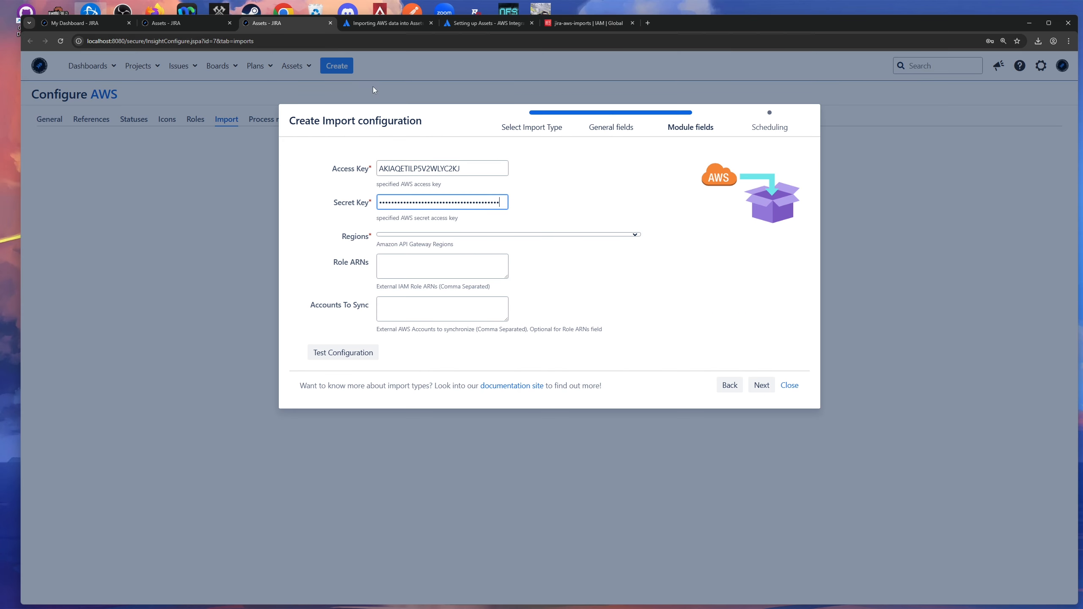
pyautogui.click(634, 235)
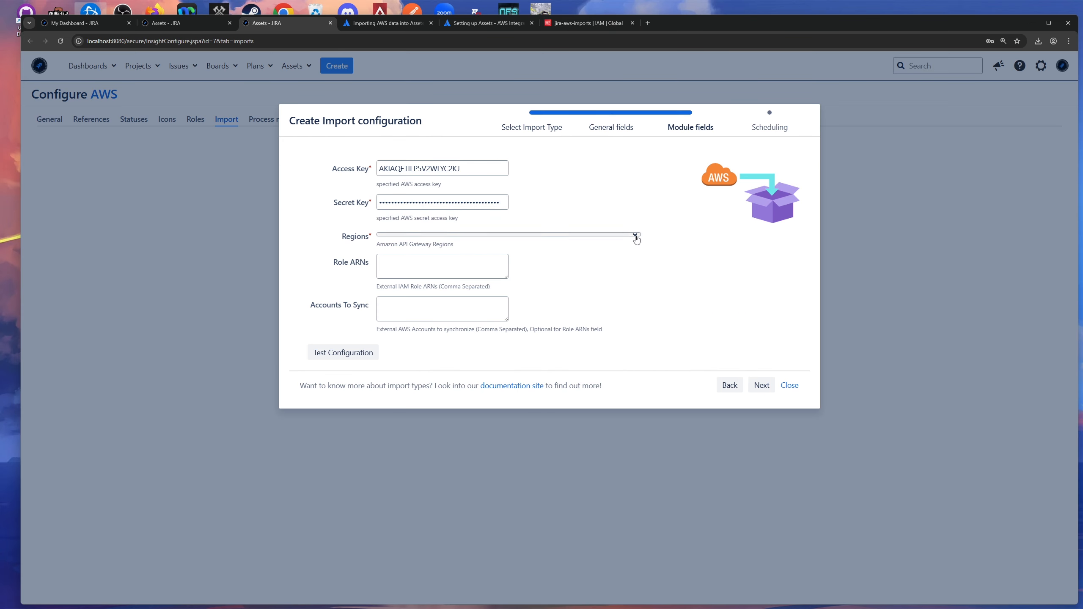
pyautogui.write('stock')
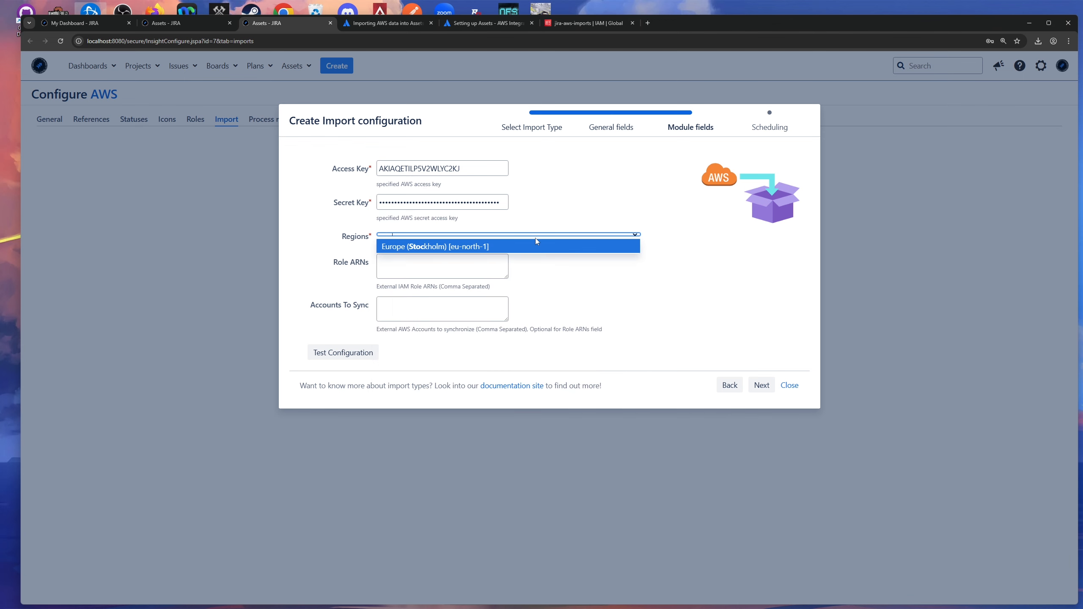
pyautogui.click(486, 248)
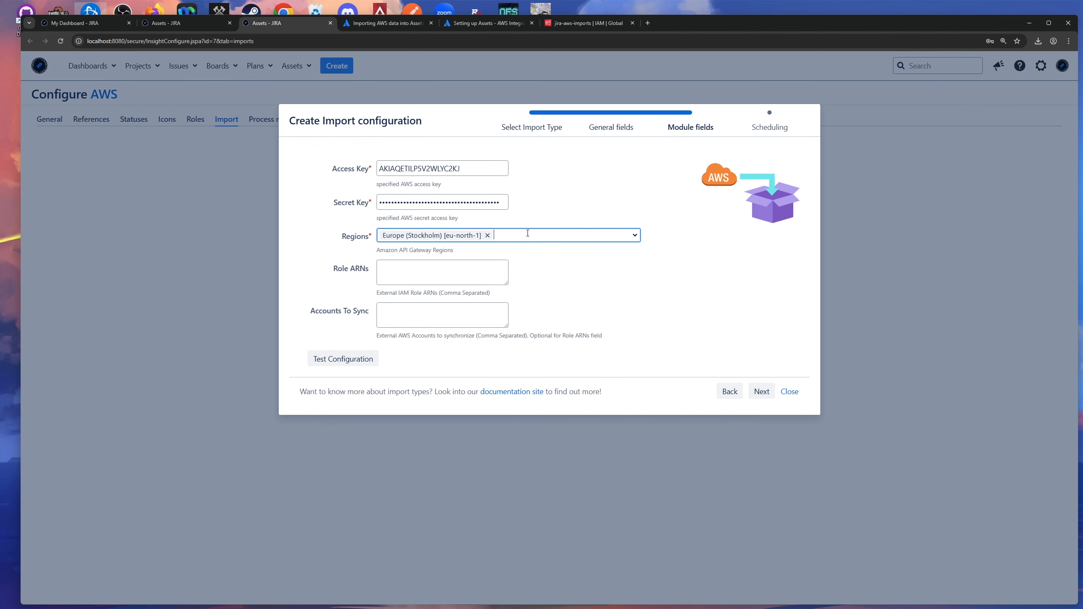
pyautogui.click(596, 207)
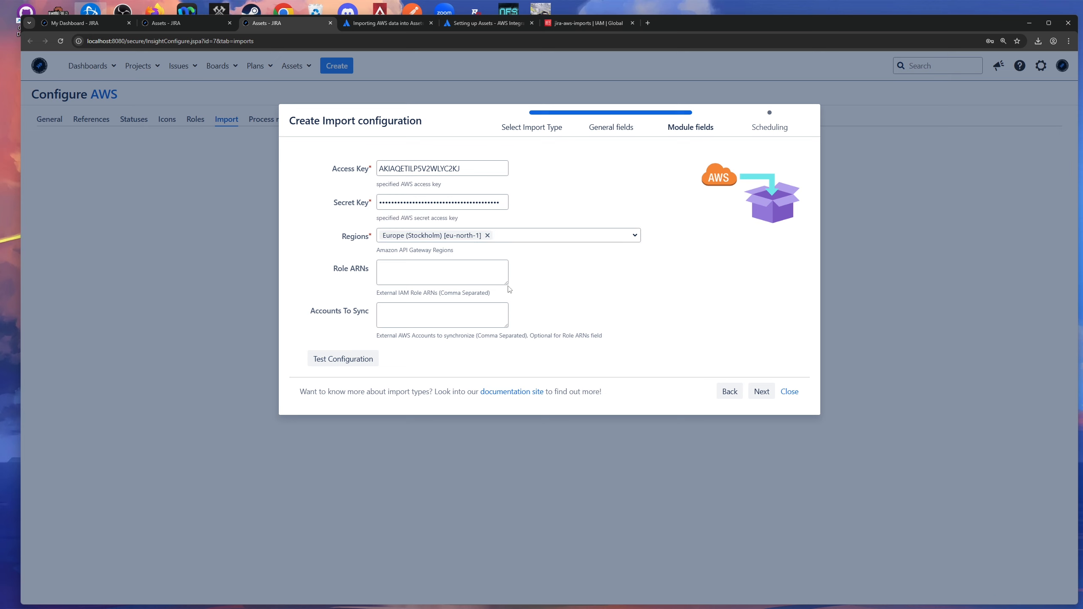
# Enlarge the Role ARNs text area in the import configuration.
pyautogui.moveTo(508, 284); pyautogui.dragTo(519, 313)
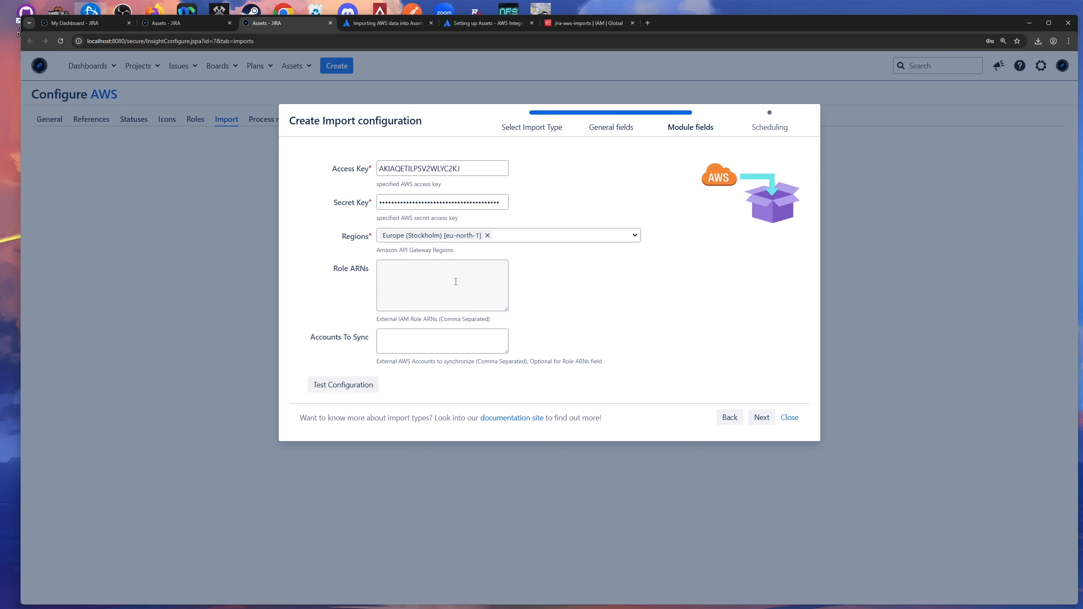
pyautogui.click(415, 280)
pyautogui.click(535, 275)
# Switch to the AWS console, view the jira-aws-imports user's page and go to the list of IAM users.
pyautogui.click(593, 22)
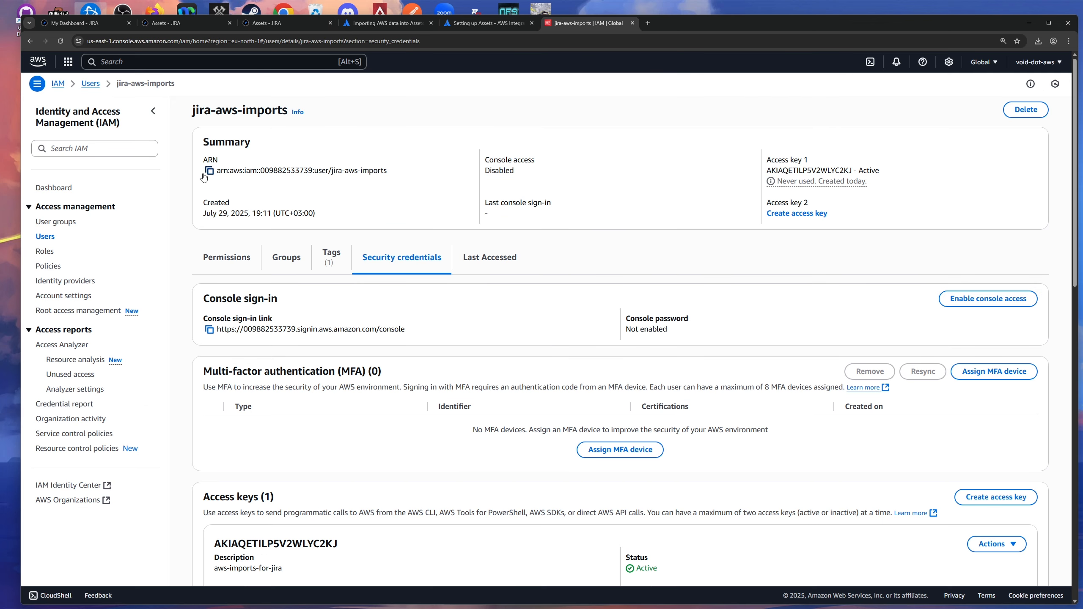
pyautogui.moveTo(192, 112); pyautogui.dragTo(291, 111)
pyautogui.click(45, 236)
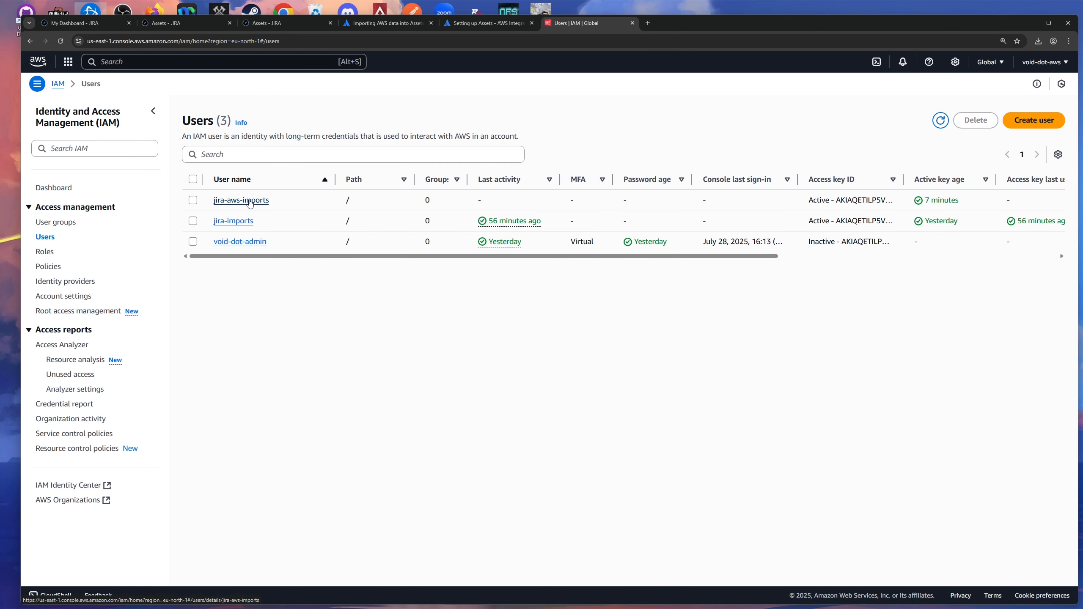
# Copy the ARN of the IAM user jira-aws-imports and enter it, followed by a comma, as Role ARNs in Jira's import configuration.
pyautogui.click(240, 203)
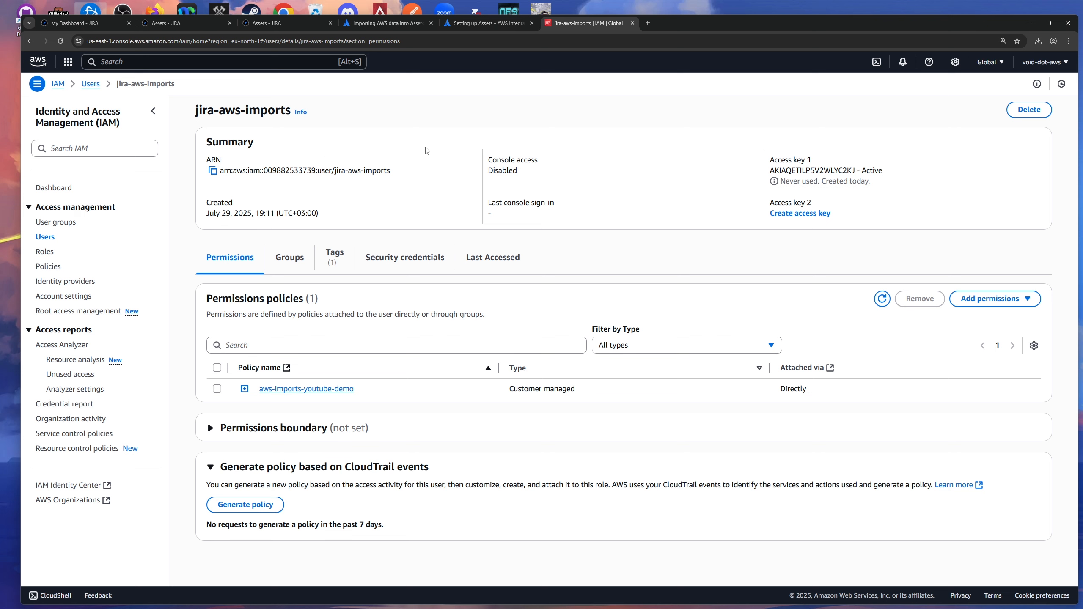
pyautogui.click(212, 172)
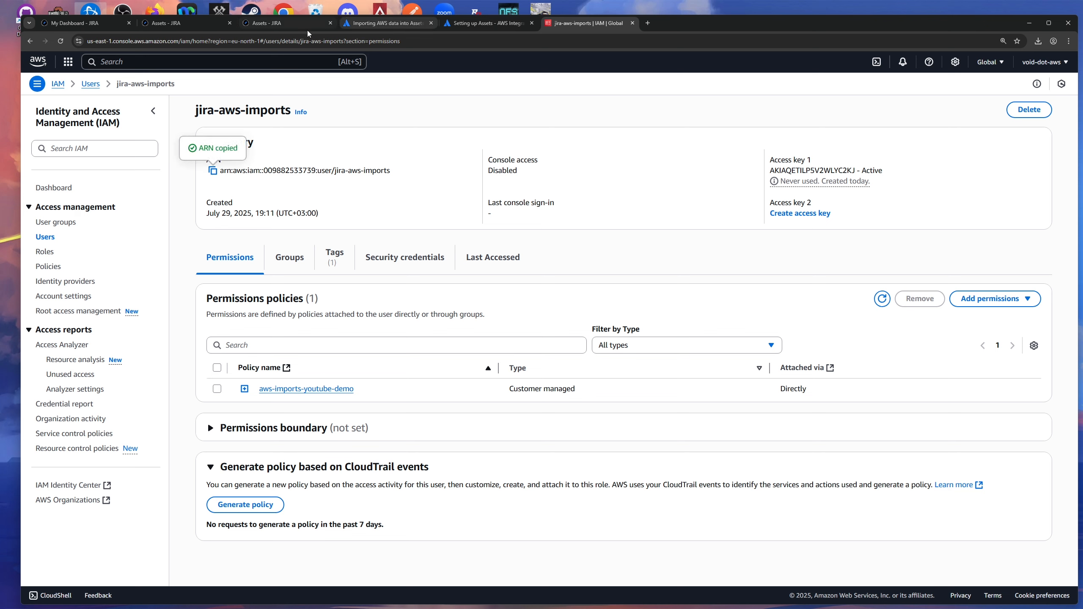
pyautogui.click(294, 26)
pyautogui.click(404, 265)
pyautogui.hotkey('ctrl', 'v')
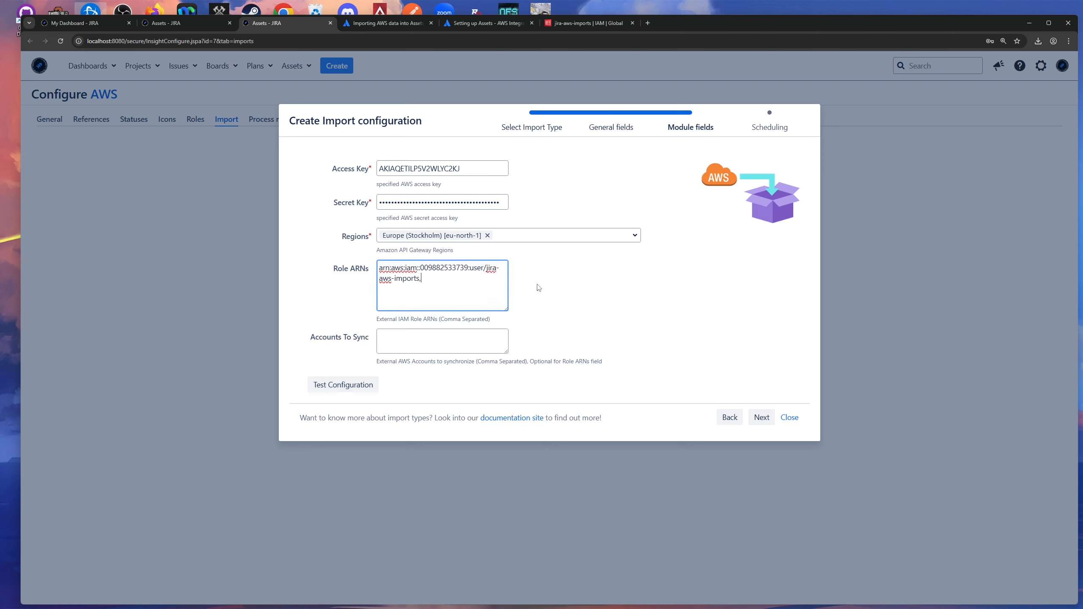
# Test the AWS import configuration with the entered access keys, region and role ARN.
pyautogui.click(525, 286)
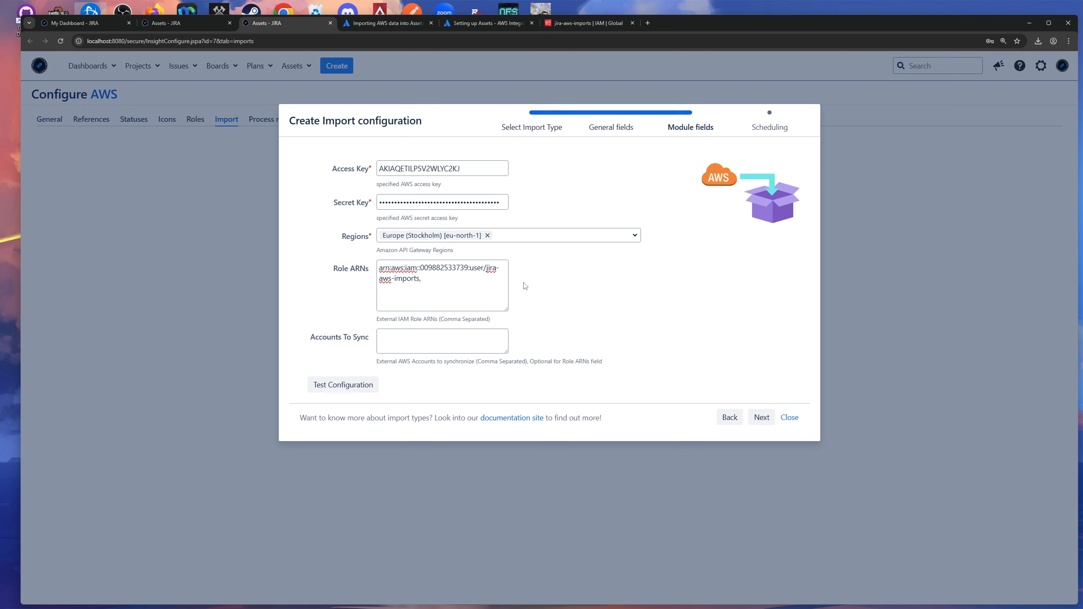
pyautogui.click(439, 279)
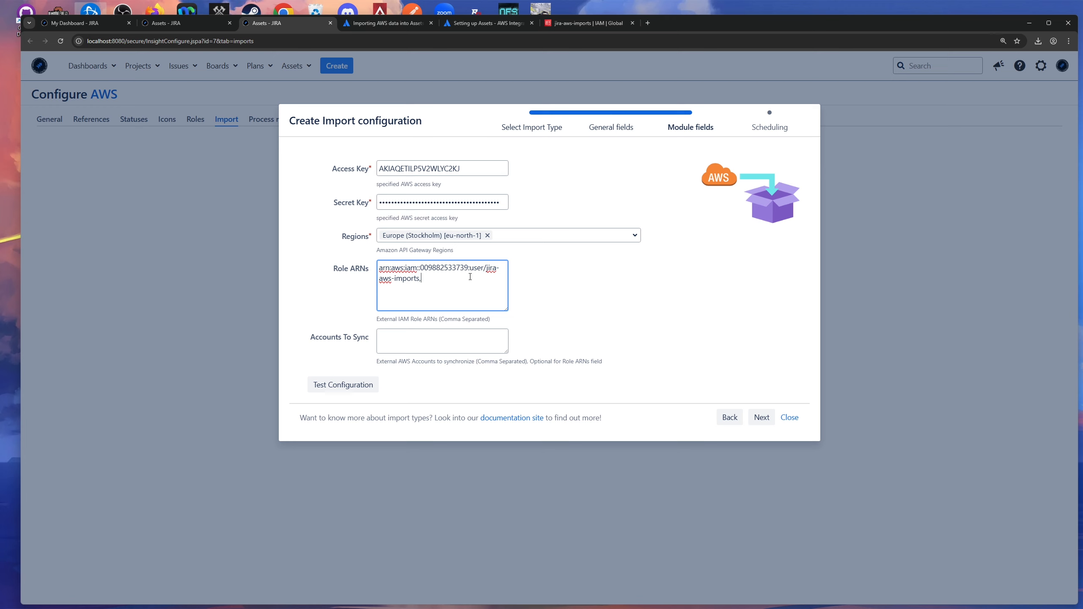
pyautogui.click(553, 282)
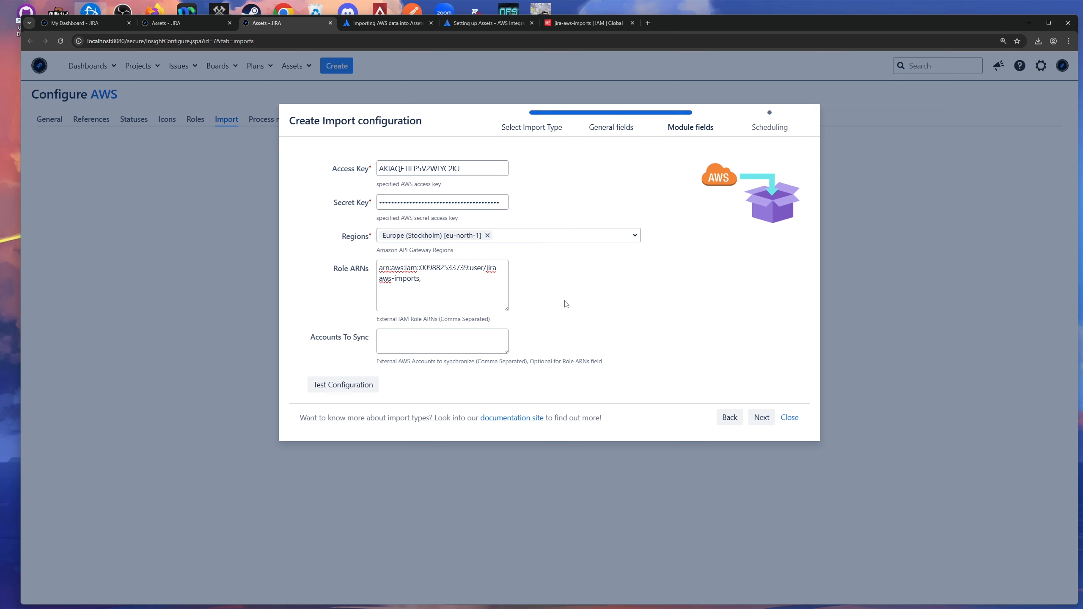
pyautogui.click(343, 385)
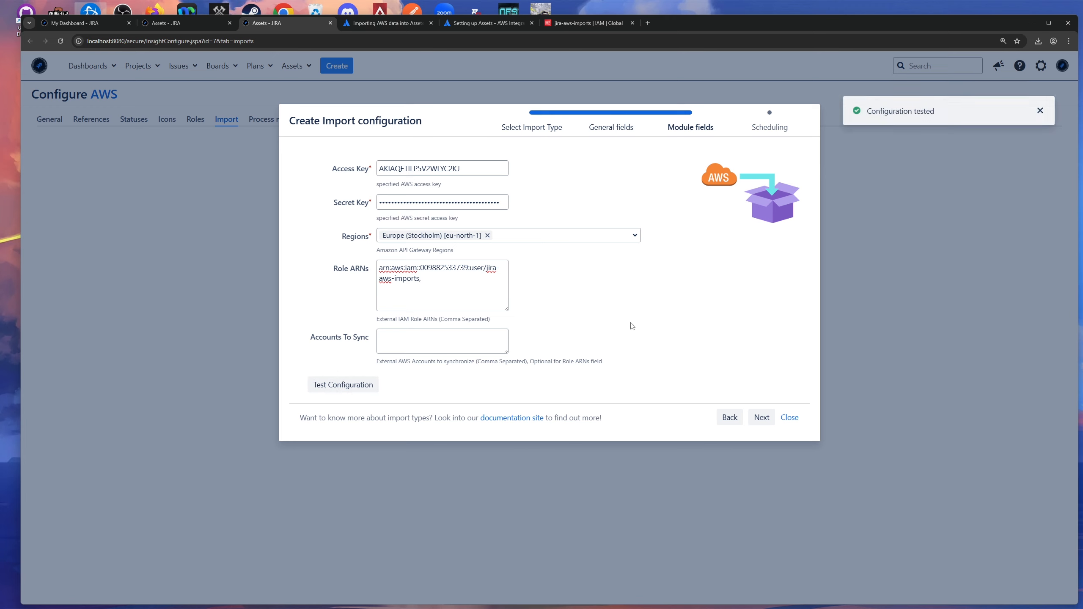
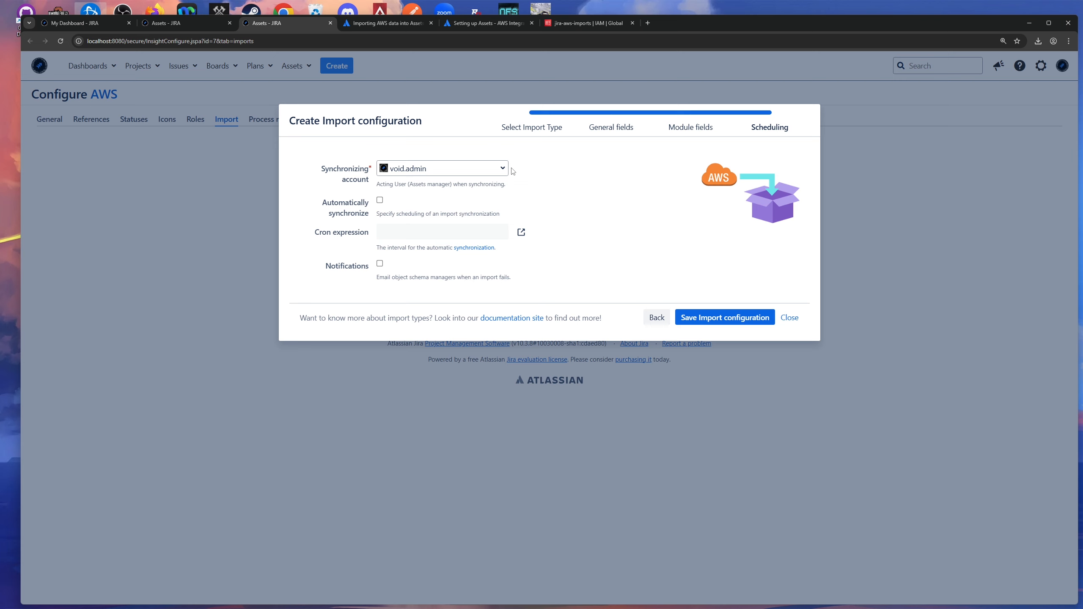
# Save the import configuration with the preselected synchronizing account and automatic synchronization switched off.
pyautogui.click(502, 168)
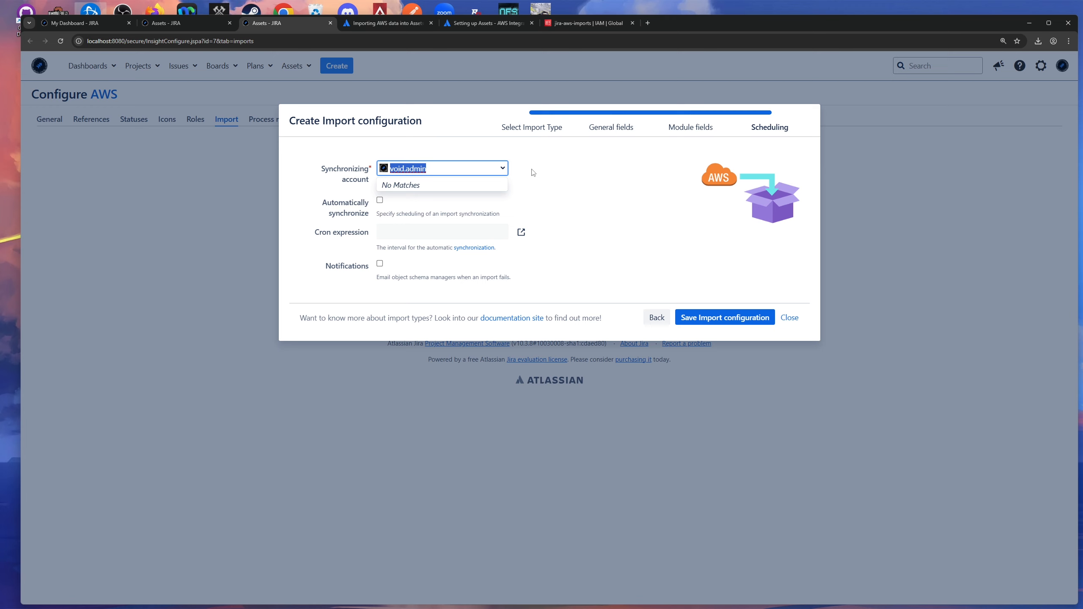
pyautogui.click(524, 173)
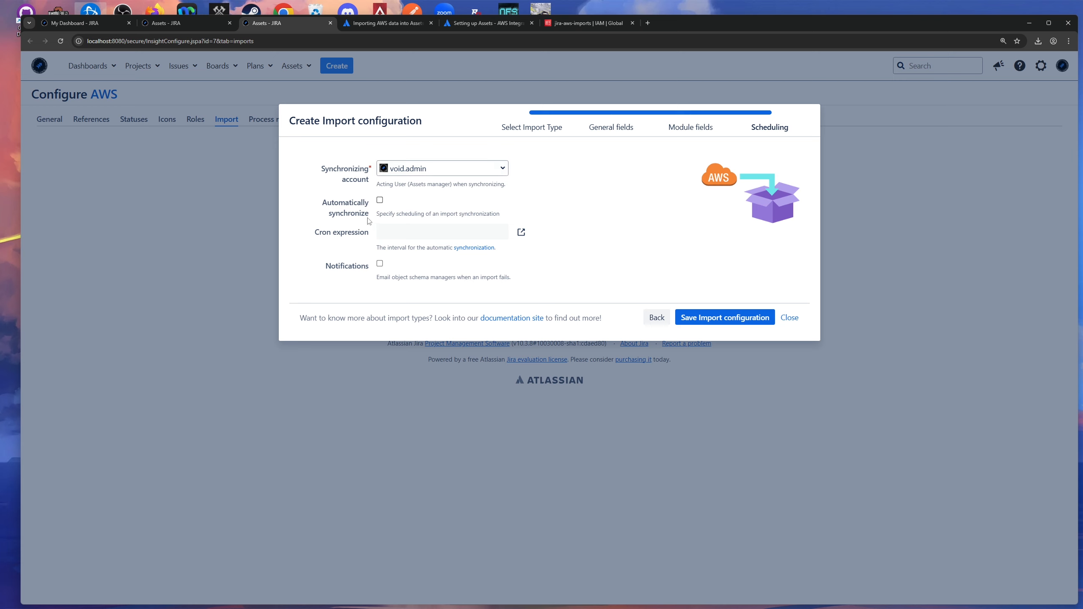
pyautogui.click(380, 200)
pyautogui.click(417, 230)
pyautogui.click(380, 200)
pyautogui.click(716, 323)
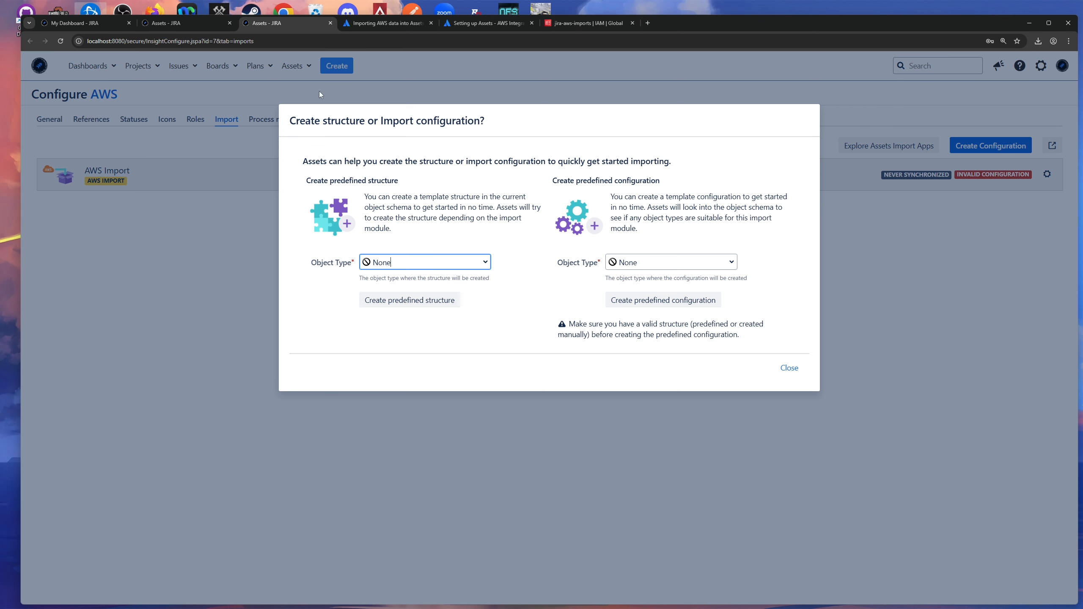
# Check the object type tree of the AWS object schema and return to the import structure dialog.
pyautogui.click(188, 23)
pyautogui.click(182, 186)
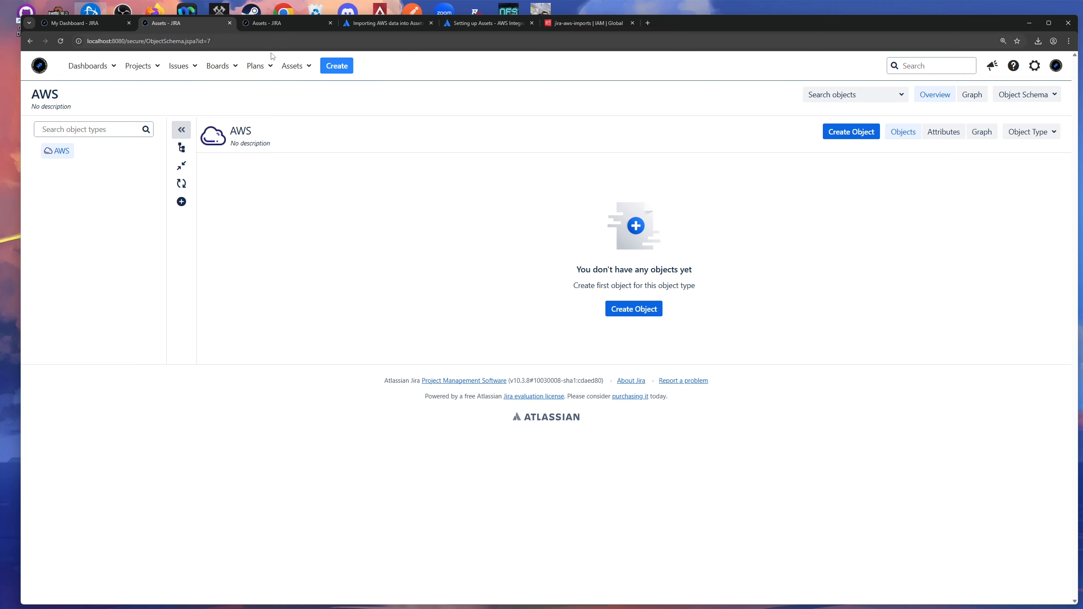
pyautogui.click(293, 22)
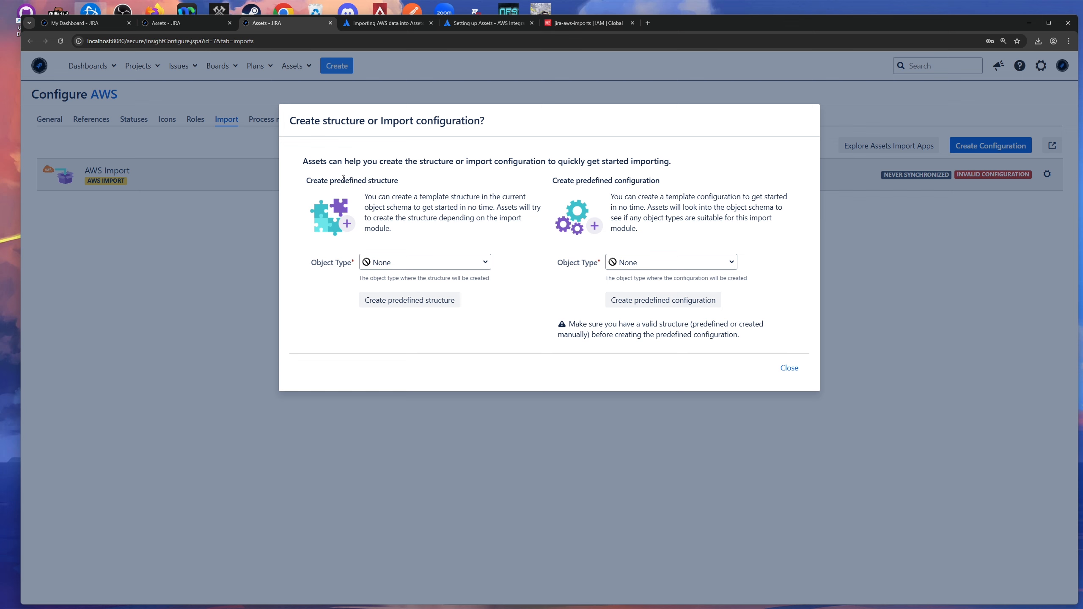
# Create the predefined structure under the AWS object type.
pyautogui.moveTo(306, 181); pyautogui.dragTo(402, 181)
pyautogui.click(413, 187)
pyautogui.click(419, 261)
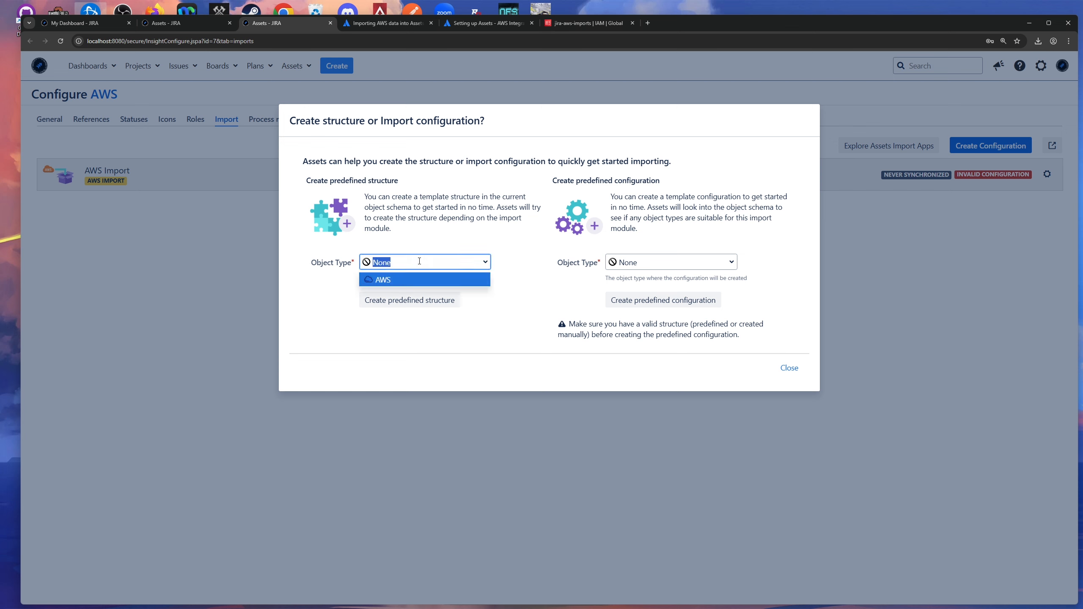
pyautogui.click(392, 282)
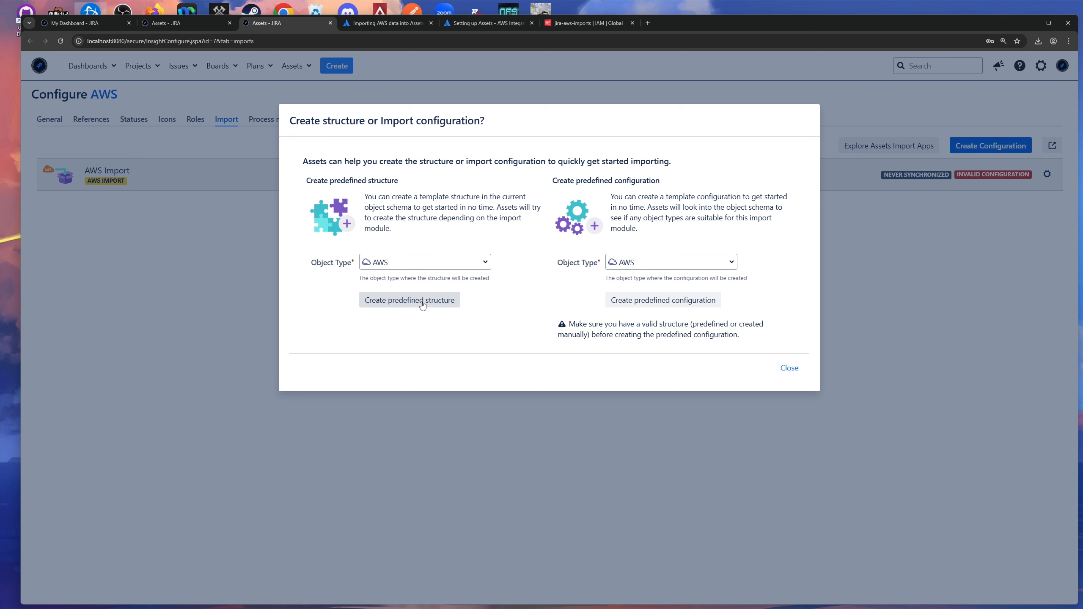
pyautogui.click(207, 25)
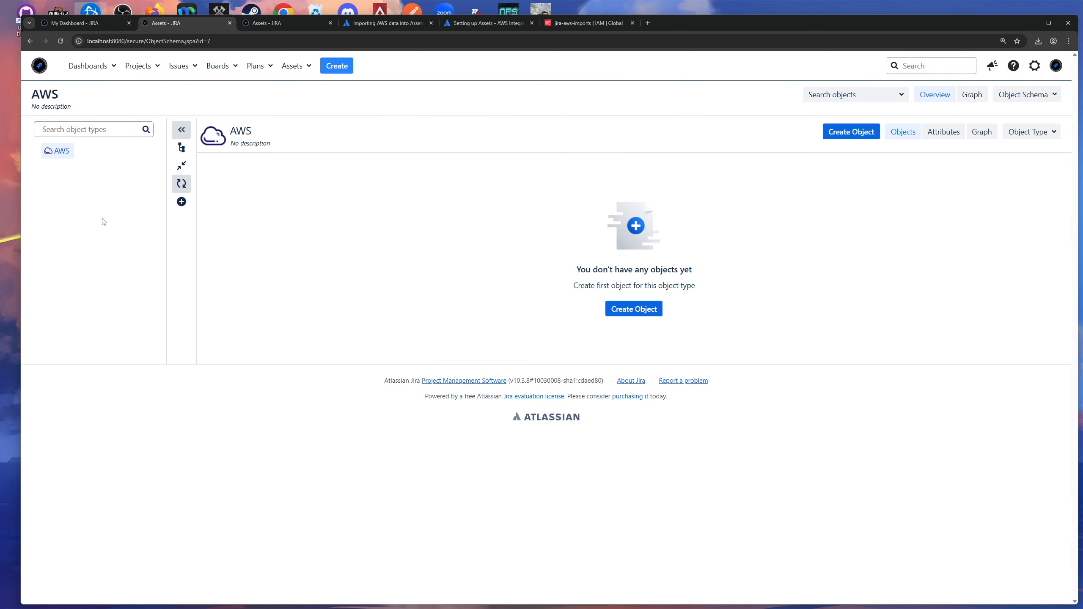
pyautogui.click(292, 26)
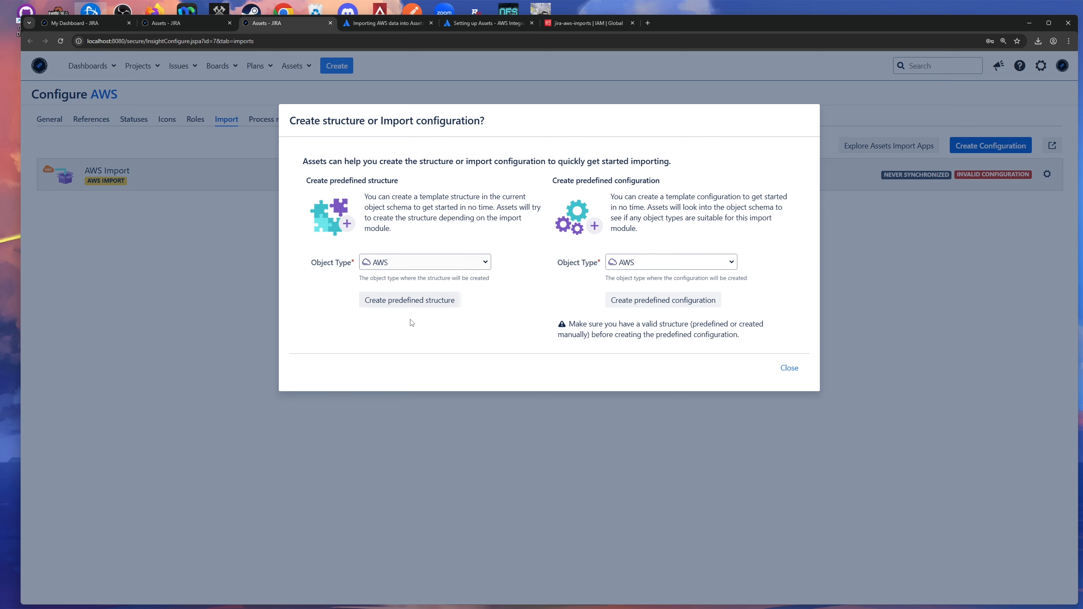
pyautogui.click(402, 305)
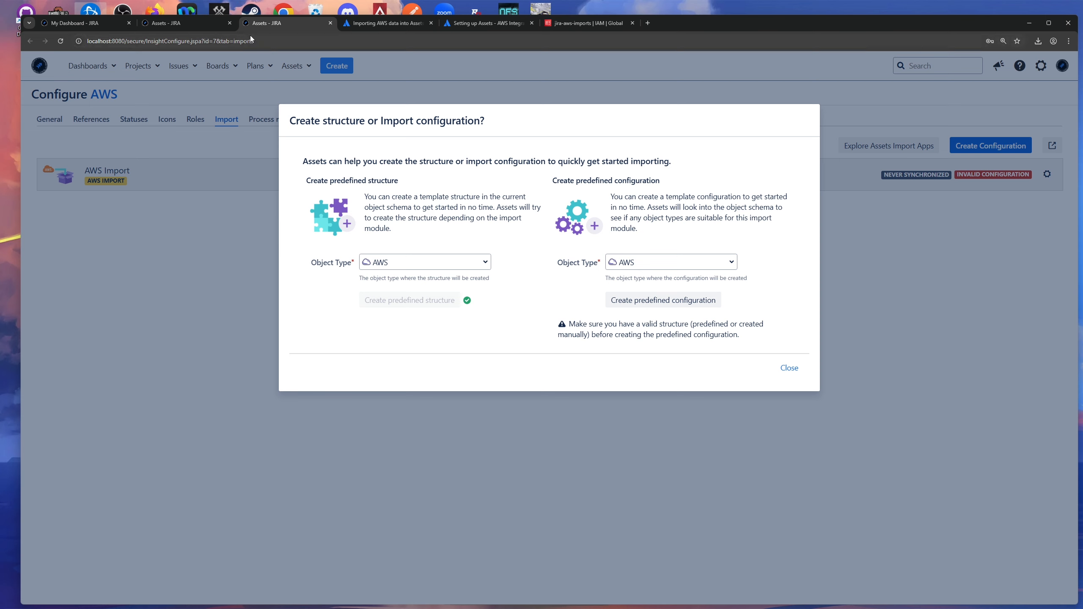
# Refresh the AWS schema's object type tree to view the object types of the predefined structure.
pyautogui.click(215, 25)
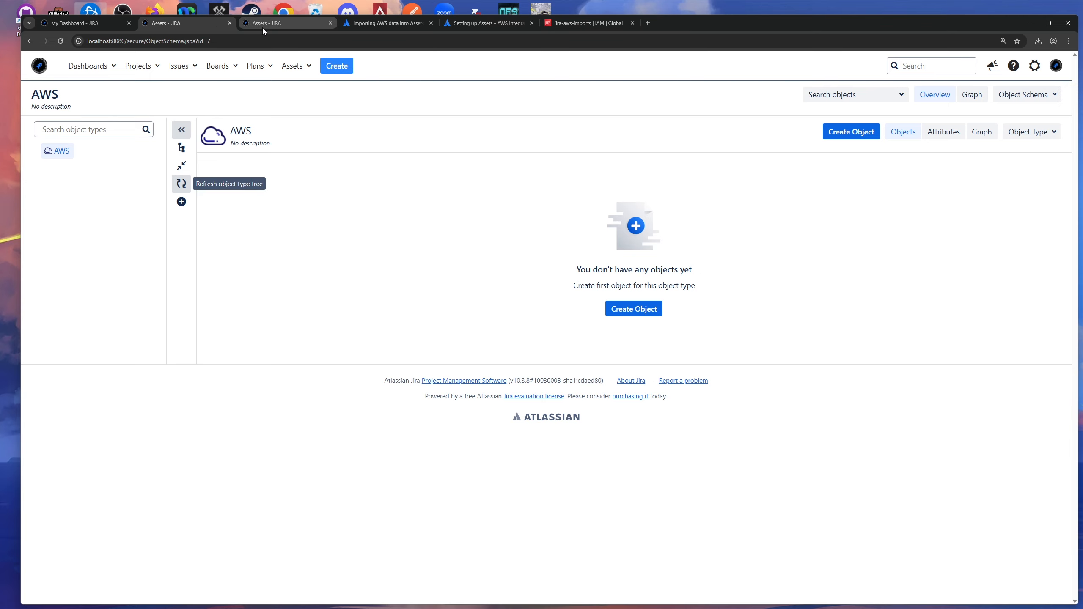
pyautogui.click(262, 26)
pyautogui.click(189, 24)
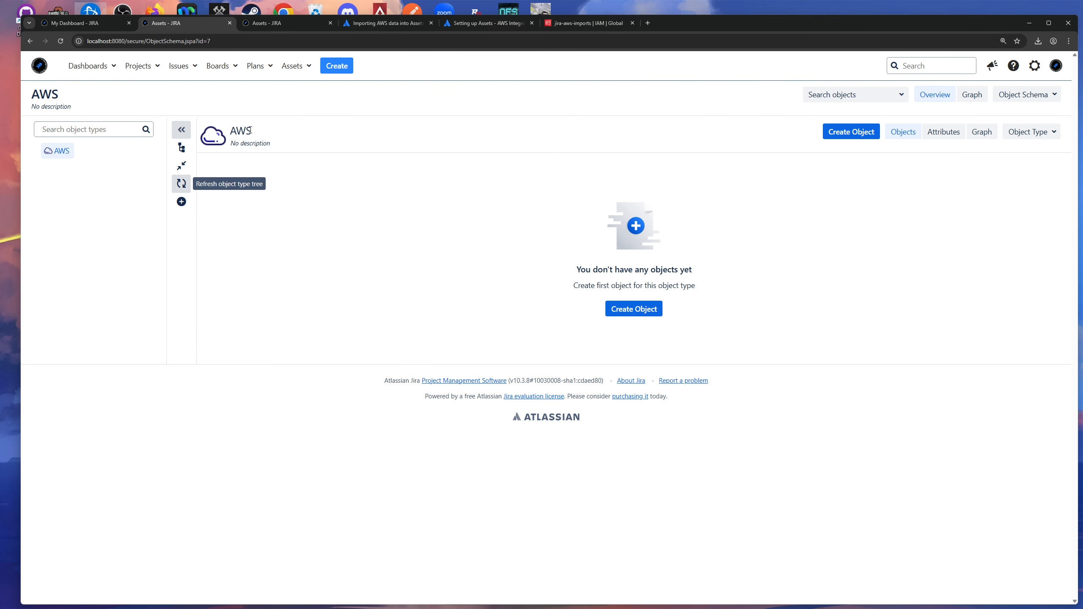
pyautogui.click(181, 184)
pyautogui.click(182, 184)
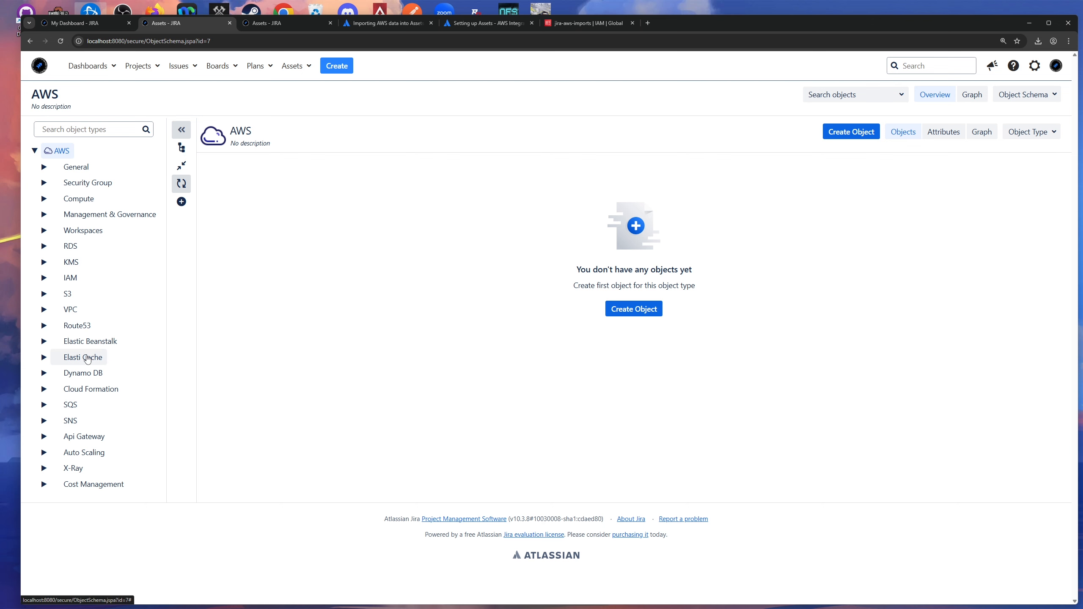
# Create the predefined configuration for the AWS object type and close the dialog.
pyautogui.click(274, 27)
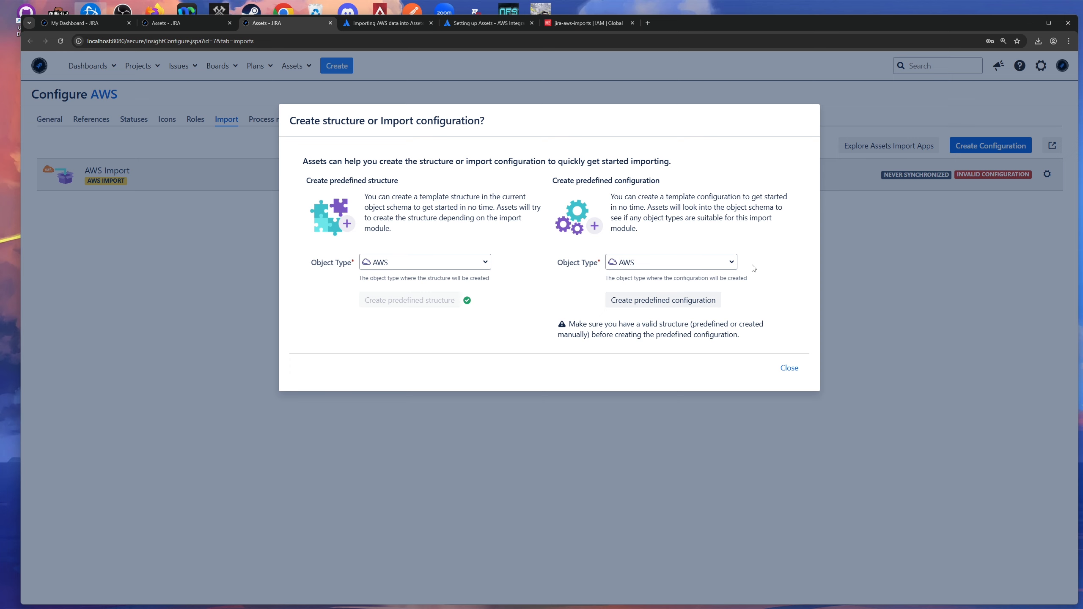
pyautogui.click(655, 302)
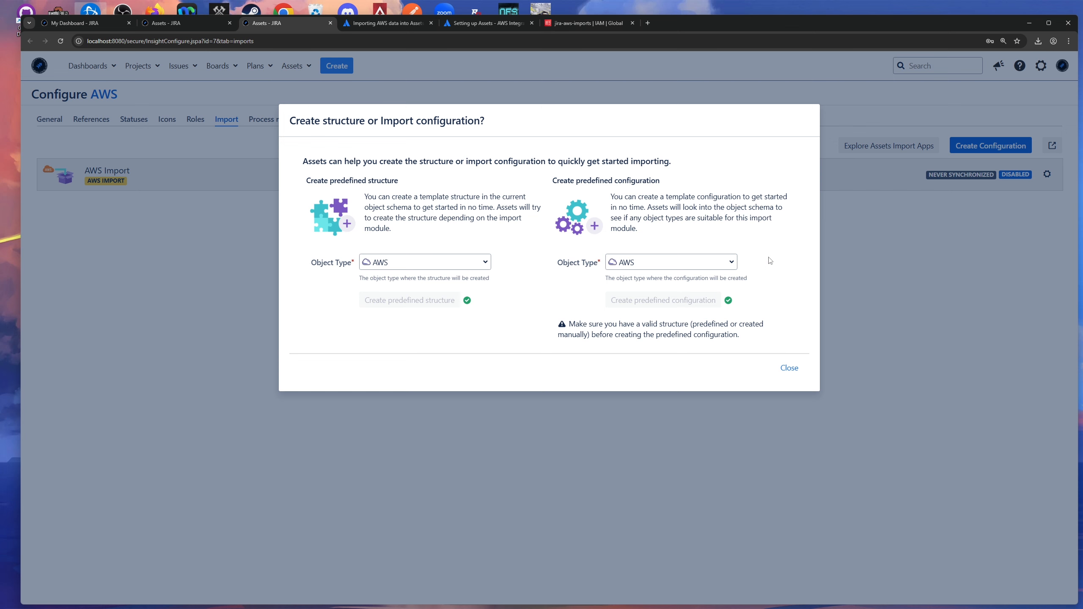
pyautogui.click(789, 368)
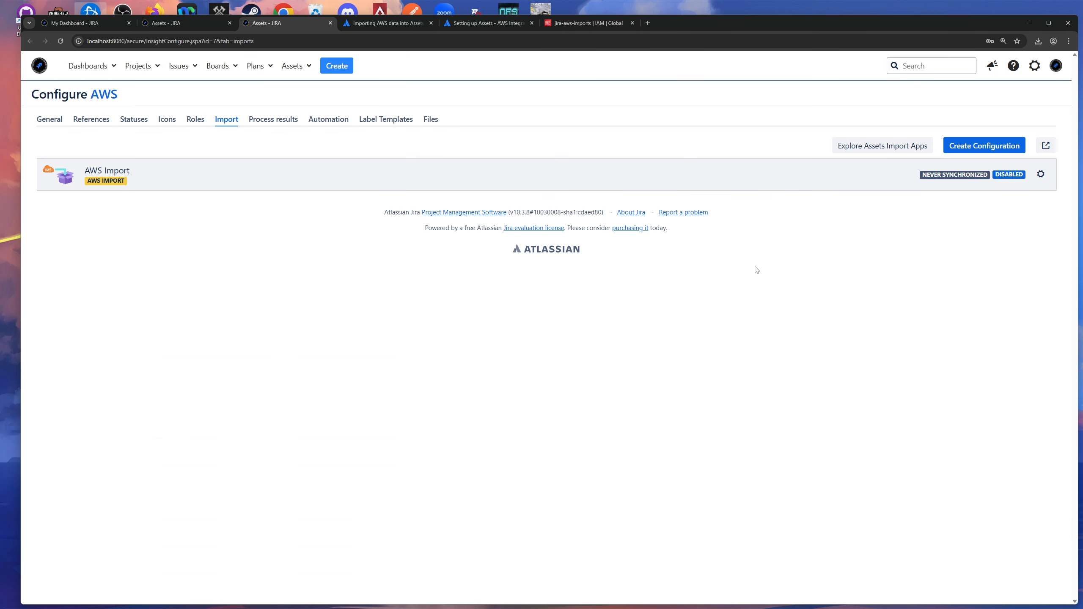
# Expand the AWS Import configuration and examine its settings and the attribute mappings of the Caller Identity object type.
pyautogui.click(276, 175)
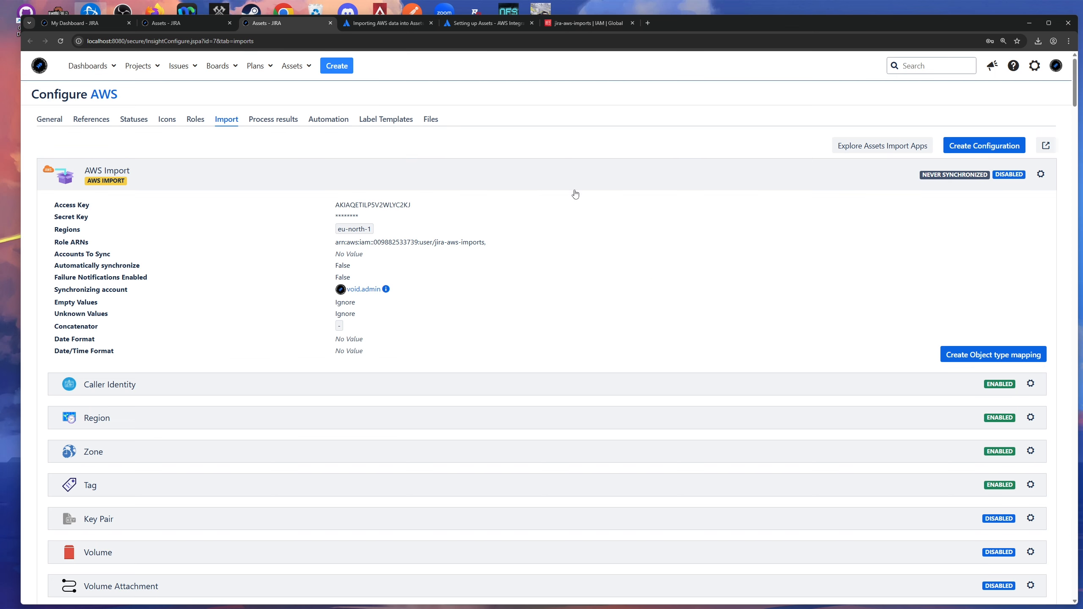
pyautogui.scroll(-2, 615, 224)
pyautogui.scroll(-2, 615, 223)
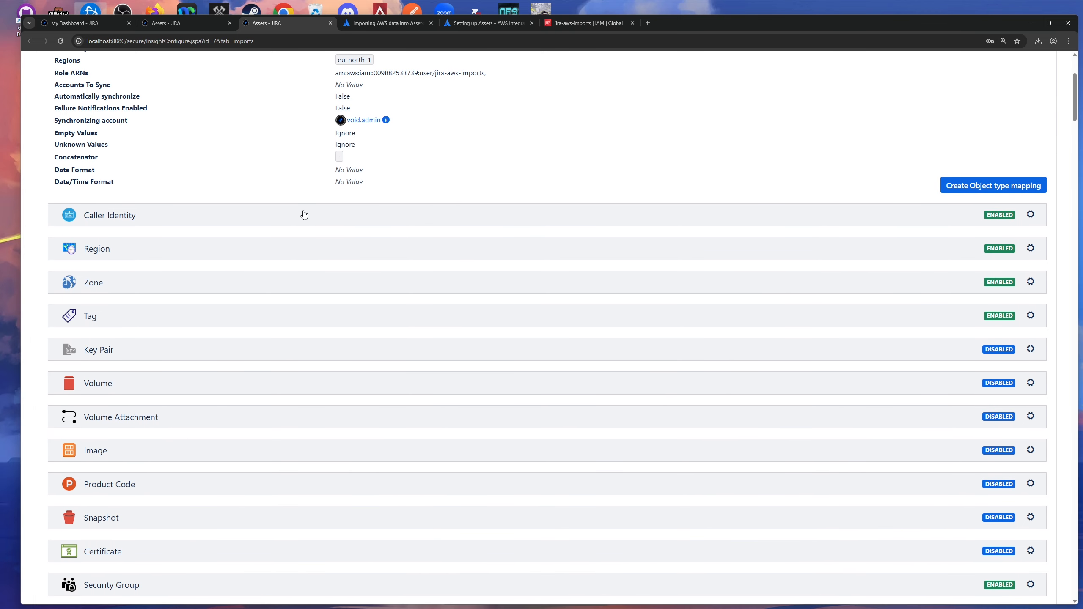
pyautogui.click(345, 217)
pyautogui.scroll(-2, 493, 243)
pyautogui.scroll(2, 492, 243)
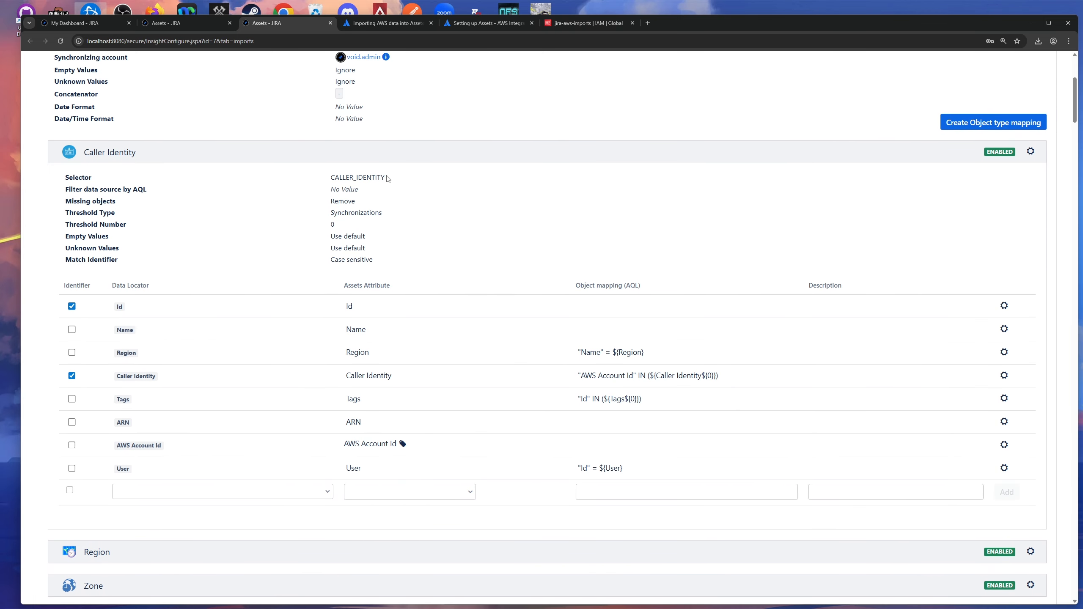
pyautogui.scroll(3, 510, 225)
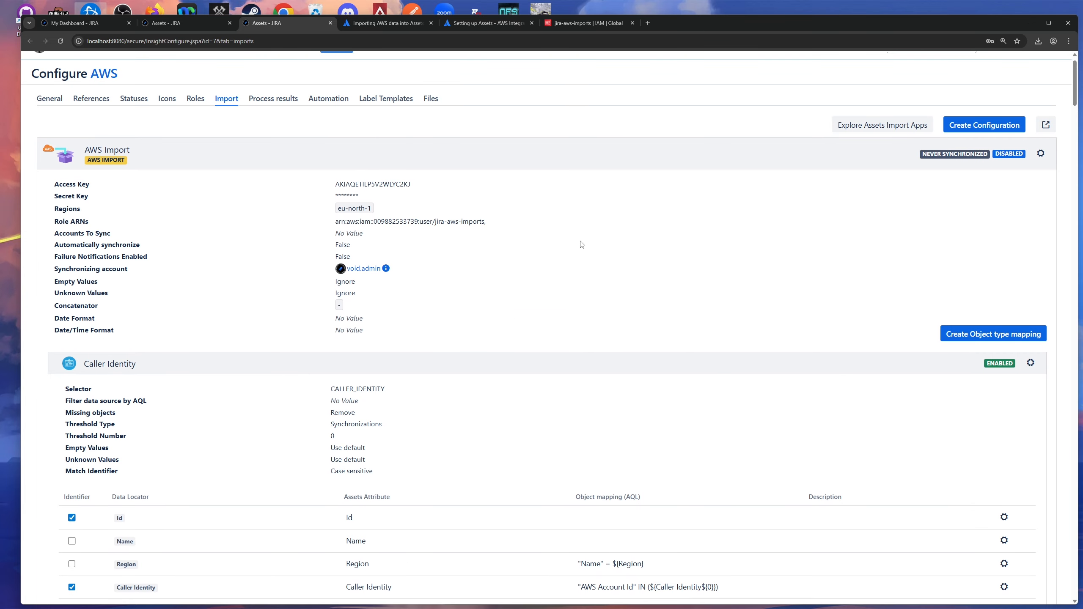
pyautogui.scroll(-1, 581, 244)
pyautogui.scroll(-2, 560, 242)
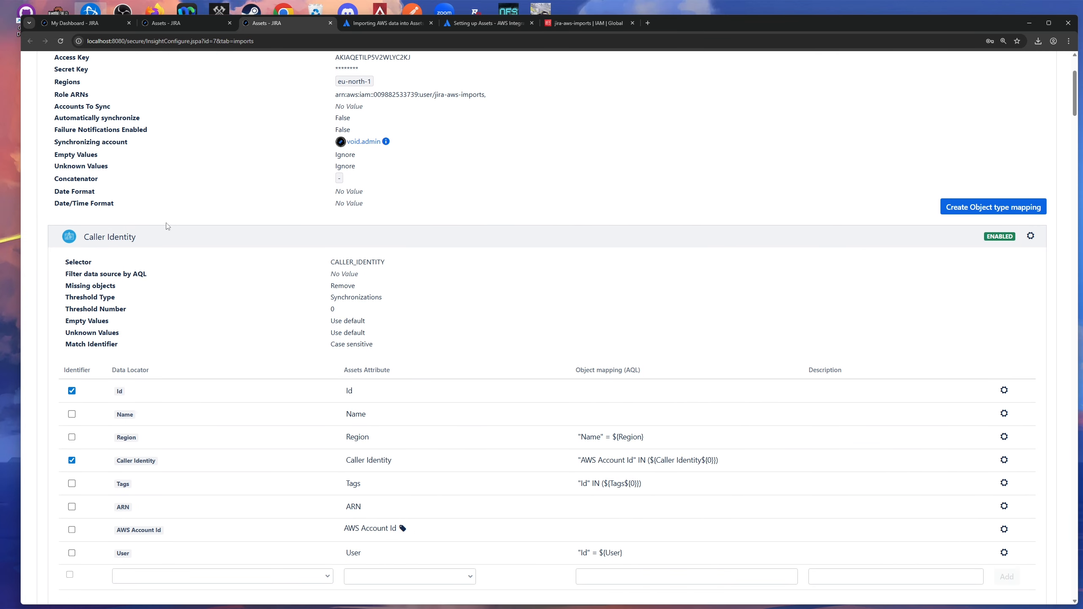
pyautogui.scroll(-1, 149, 242)
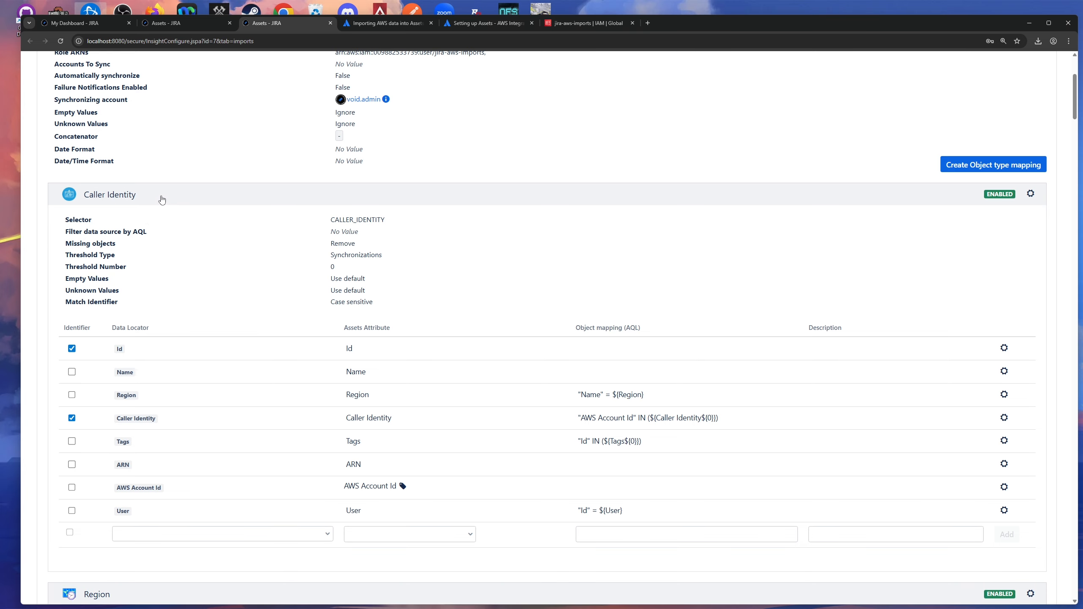
pyautogui.click(200, 194)
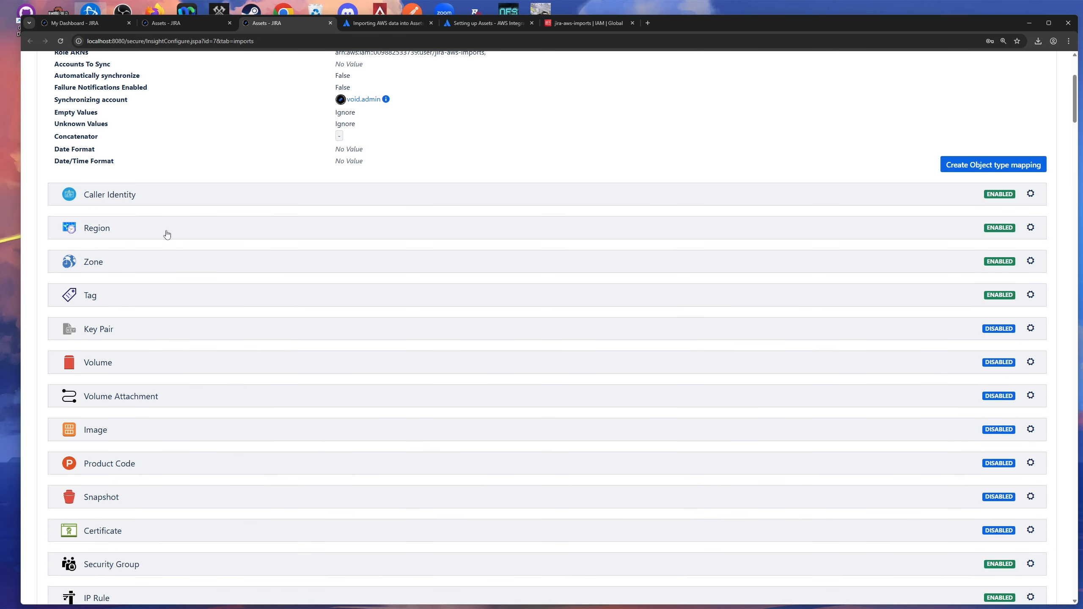
# Examine the enabled and disabled object type mappings of the AWS Import, check the jira-aws-imports IAM user, and collapse the import's details.
pyautogui.scroll(-12, 239, 324)
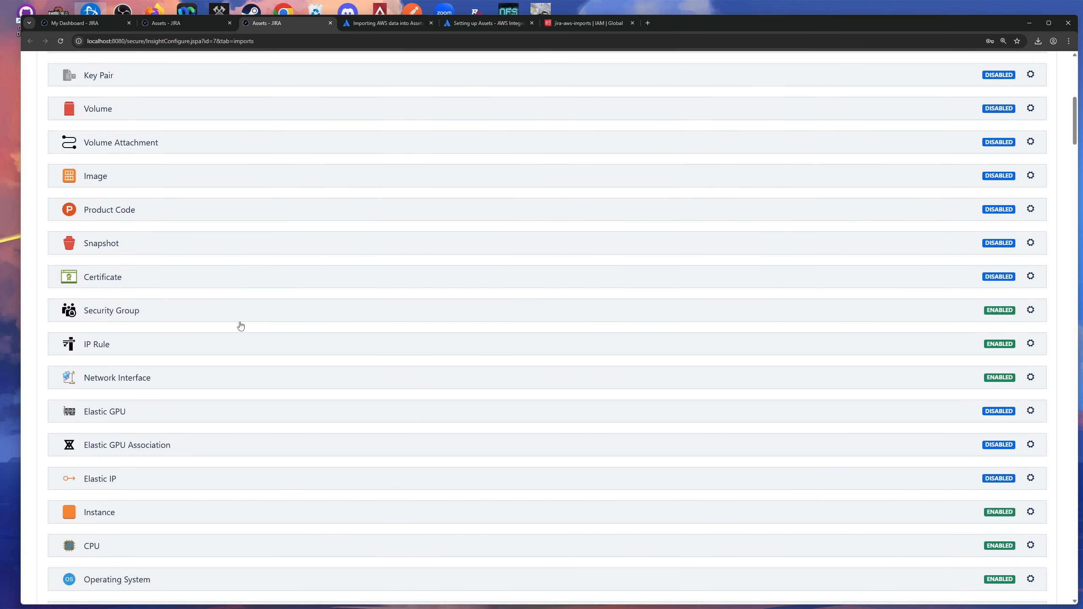
pyautogui.scroll(-10, 243, 316)
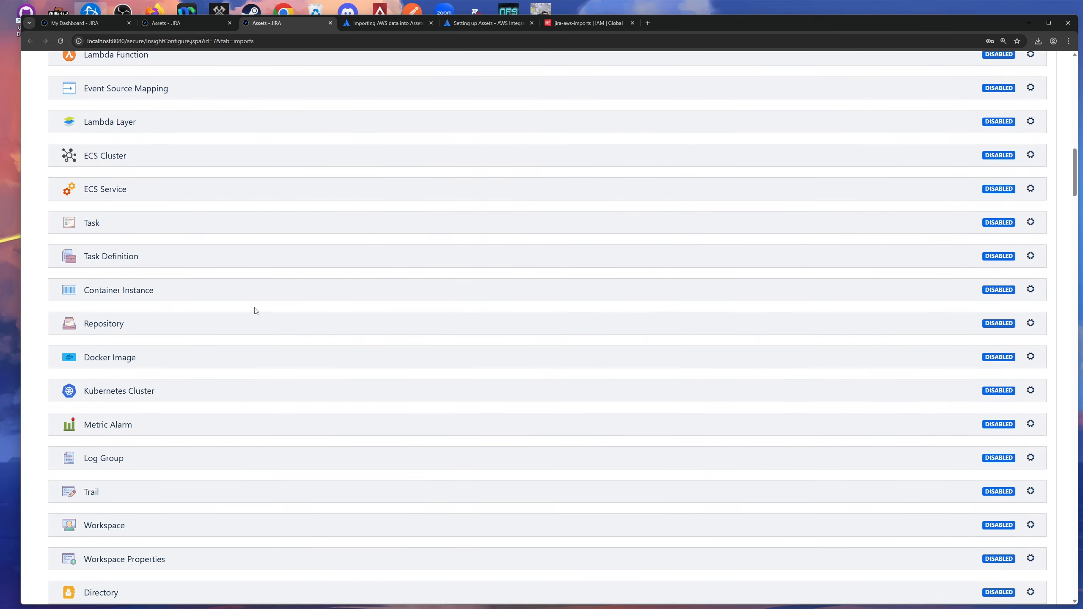
pyautogui.scroll(-11, 256, 310)
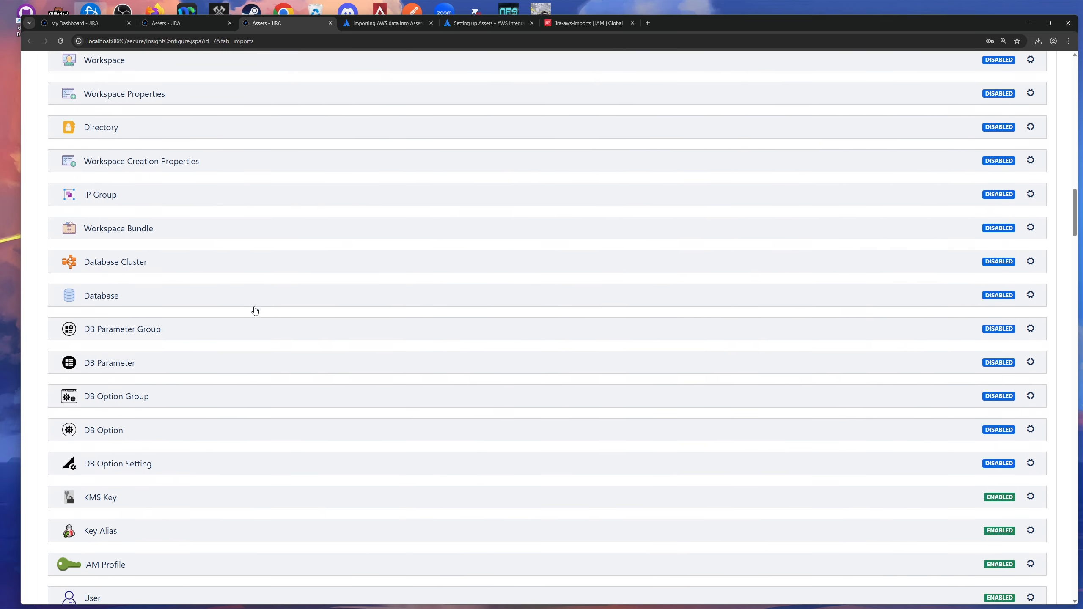
pyautogui.scroll(-2, 255, 311)
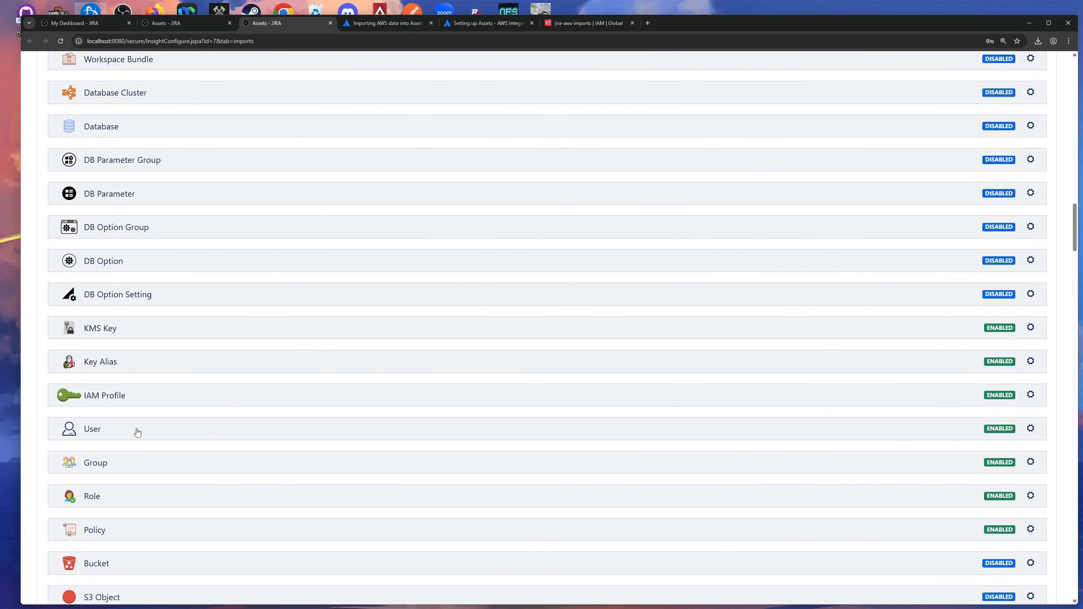
pyautogui.click(584, 22)
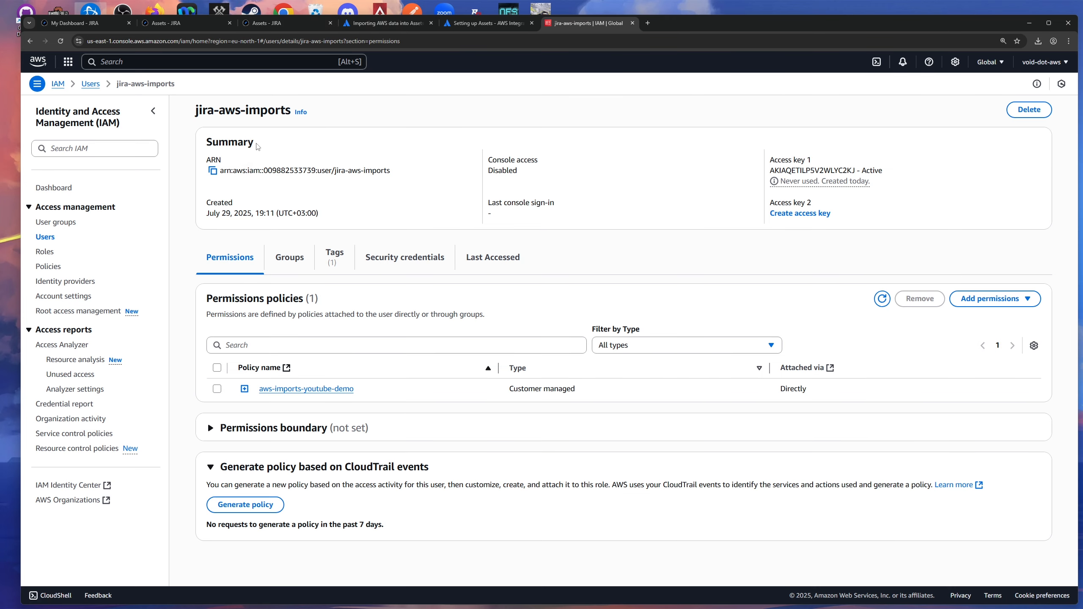
pyautogui.click(293, 28)
pyautogui.scroll(15, 500, 230)
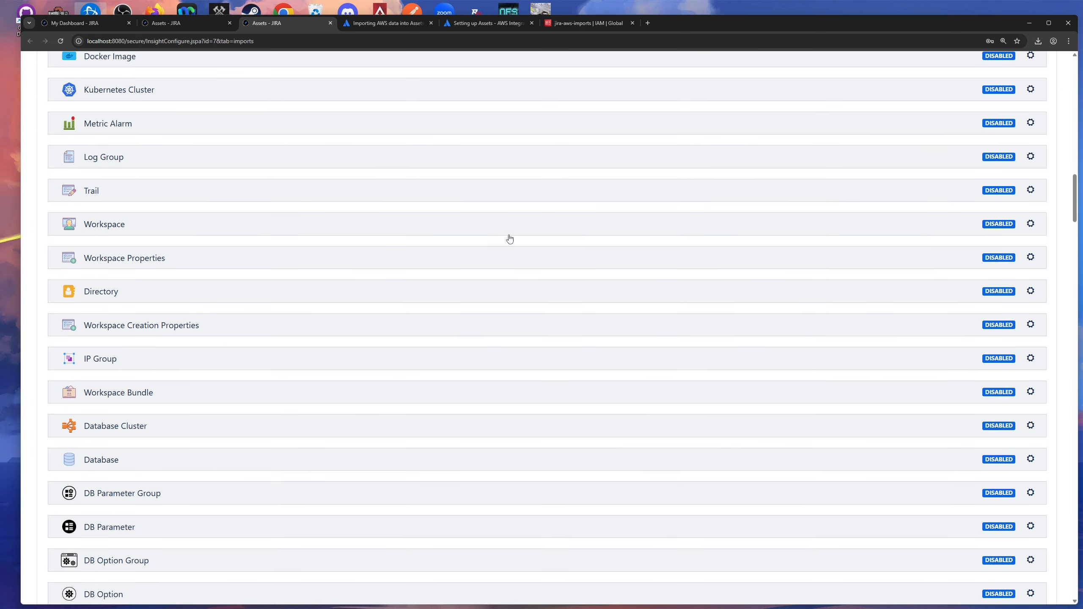
pyautogui.scroll(10, 509, 240)
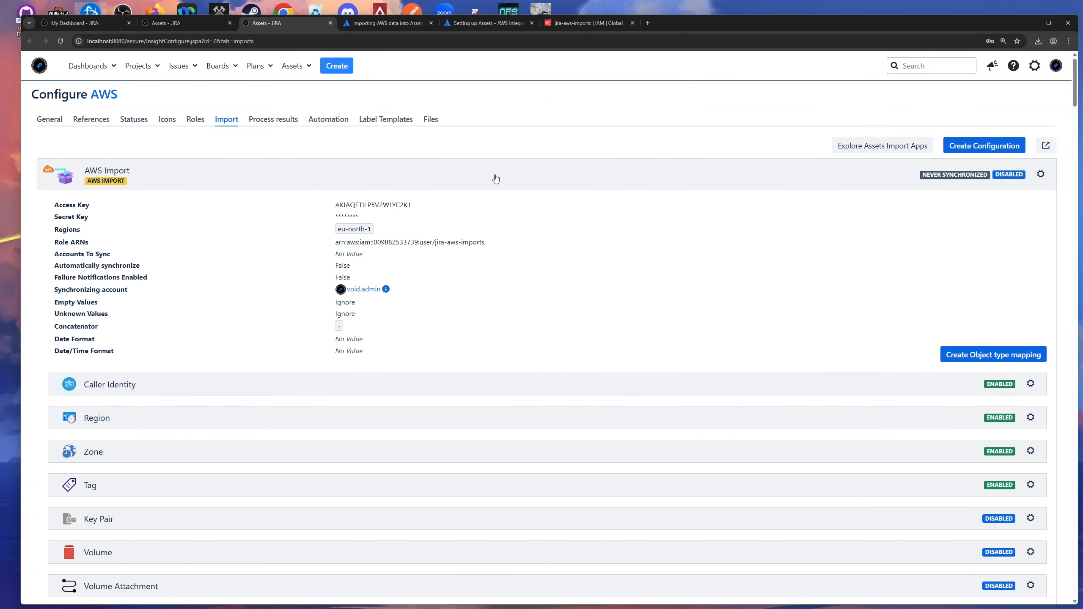
pyautogui.click(496, 175)
# View the AWS schema's object type tree and expand General to examine its child object types.
pyautogui.click(192, 22)
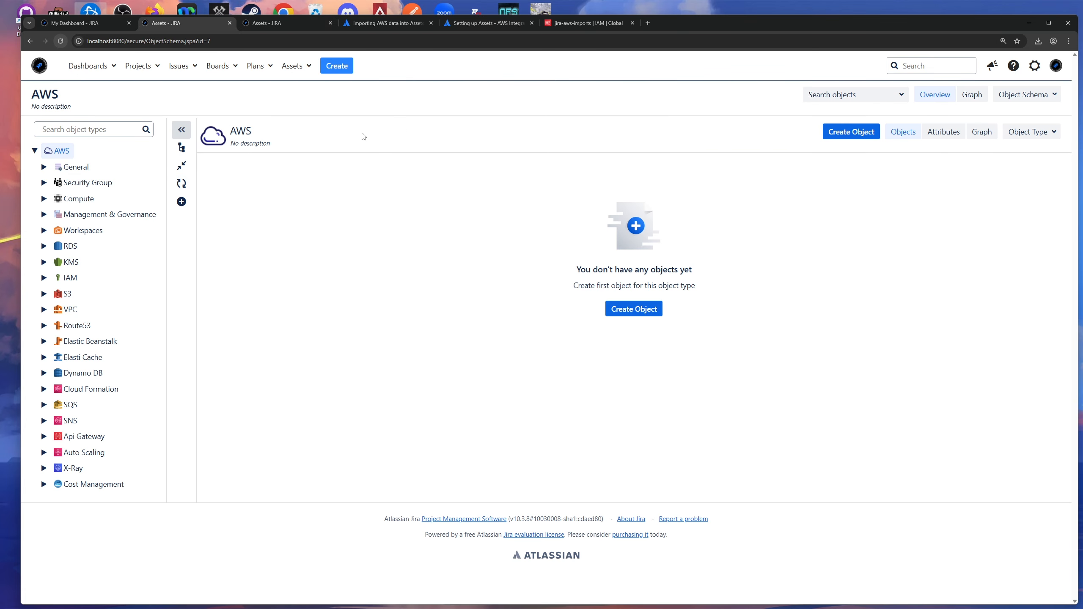
pyautogui.click(44, 167)
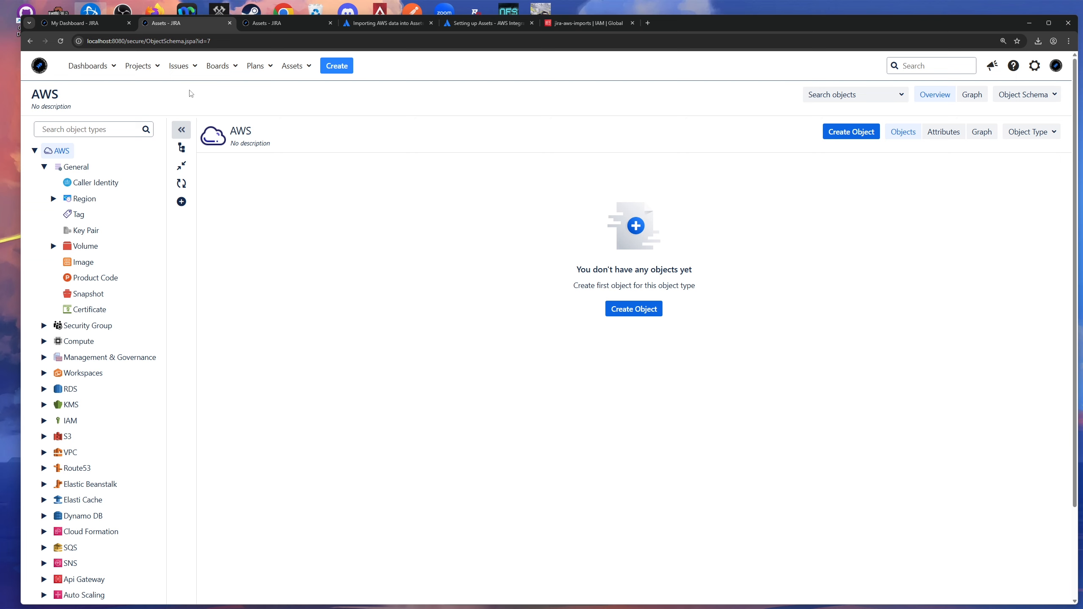
pyautogui.click(45, 167)
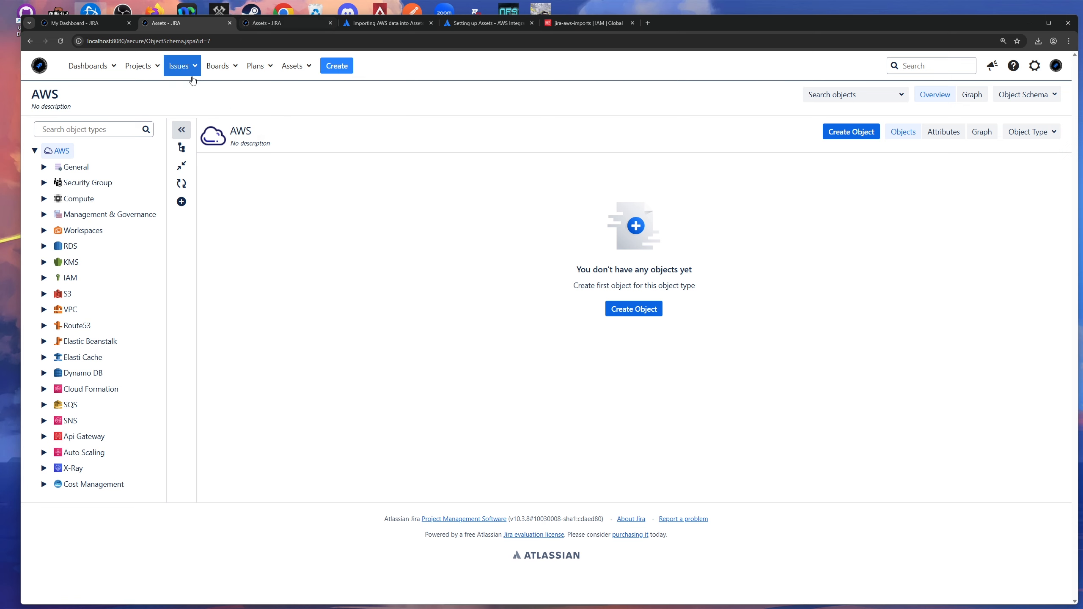
pyautogui.click(43, 167)
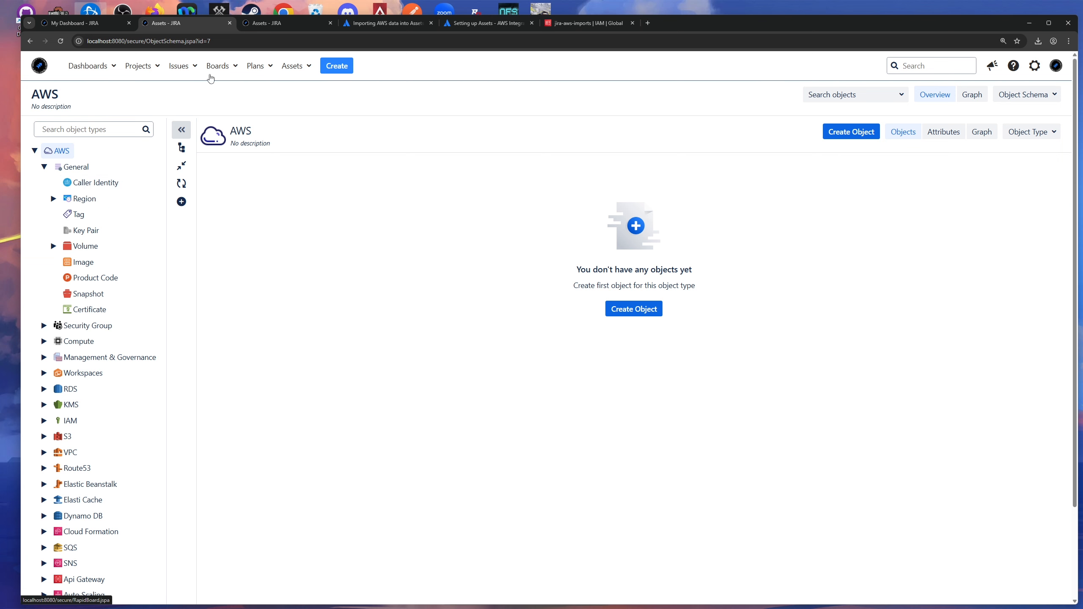
# View the import types available for a new import configuration and close the dialog without creating one.
pyautogui.click(296, 26)
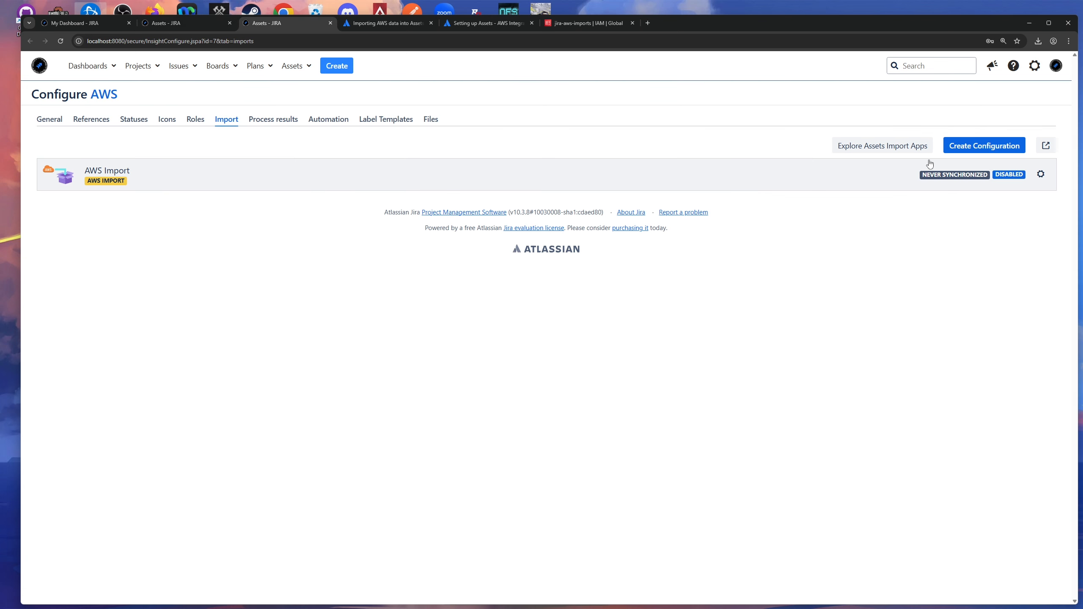
pyautogui.click(986, 149)
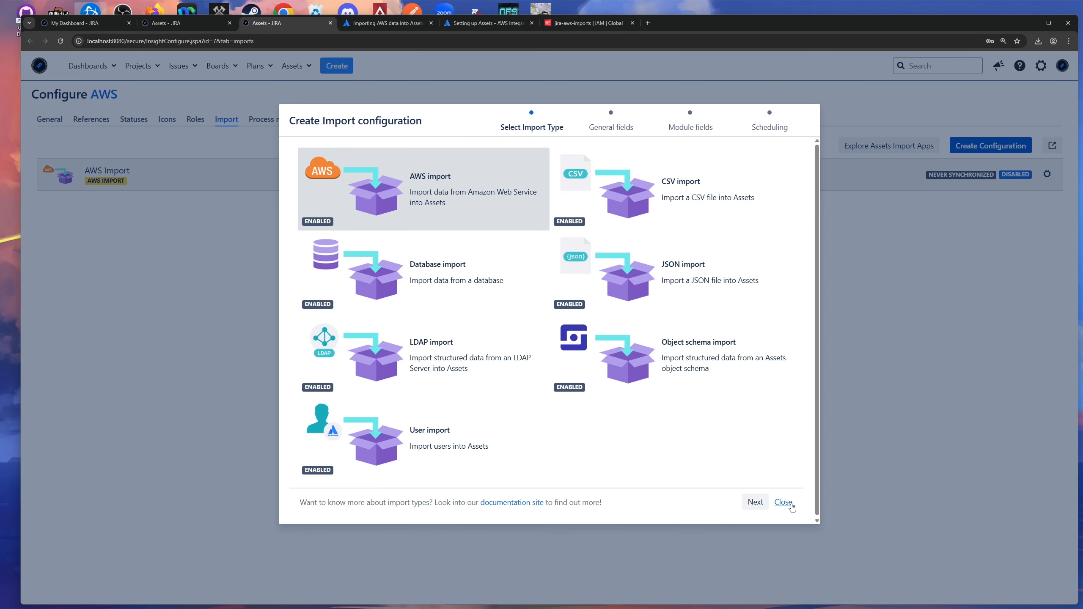
pyautogui.click(783, 502)
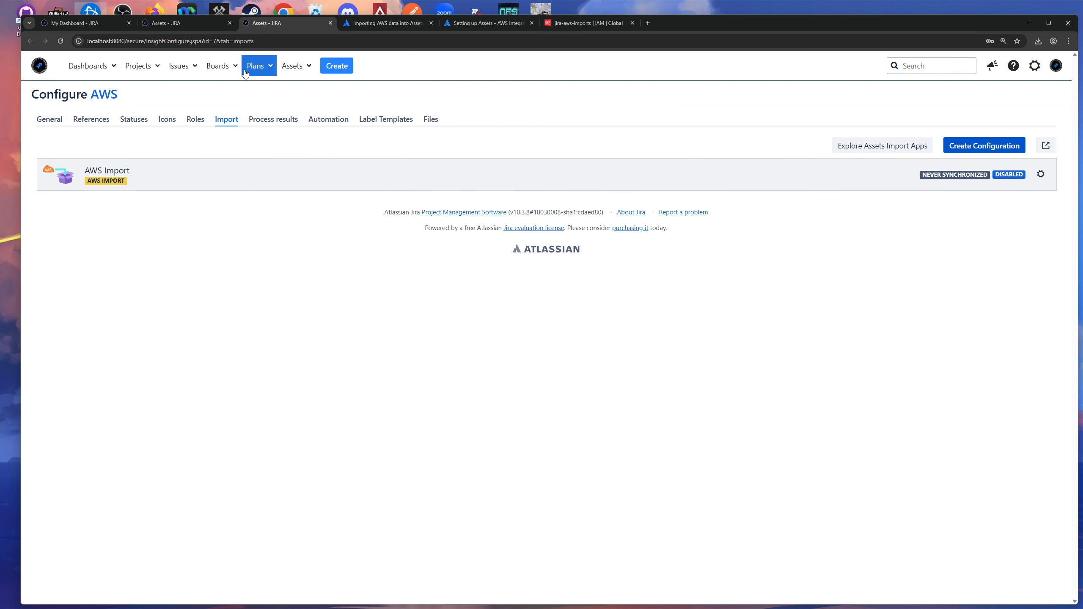
# Expand the AWS Import configuration and compare its object type mappings with the AWS schema's object types.
pyautogui.click(204, 26)
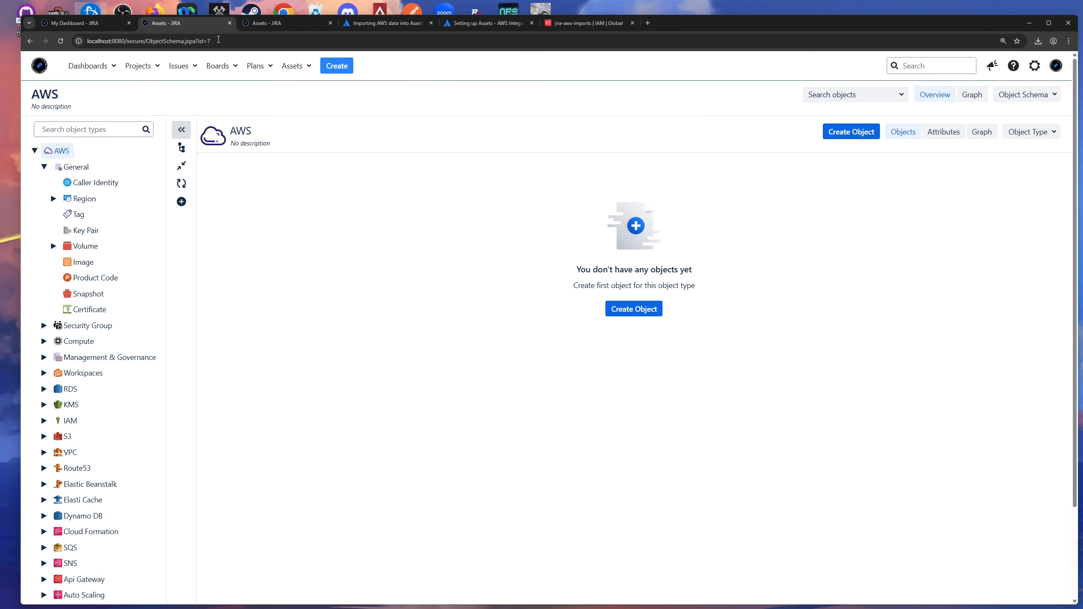
pyautogui.click(296, 24)
pyautogui.click(556, 189)
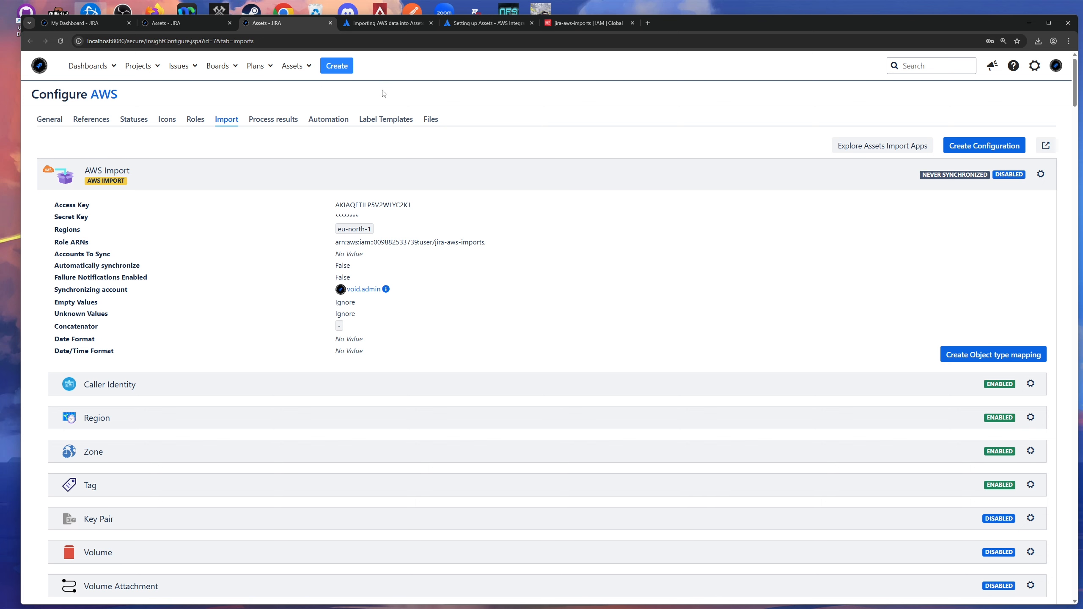
pyautogui.click(191, 24)
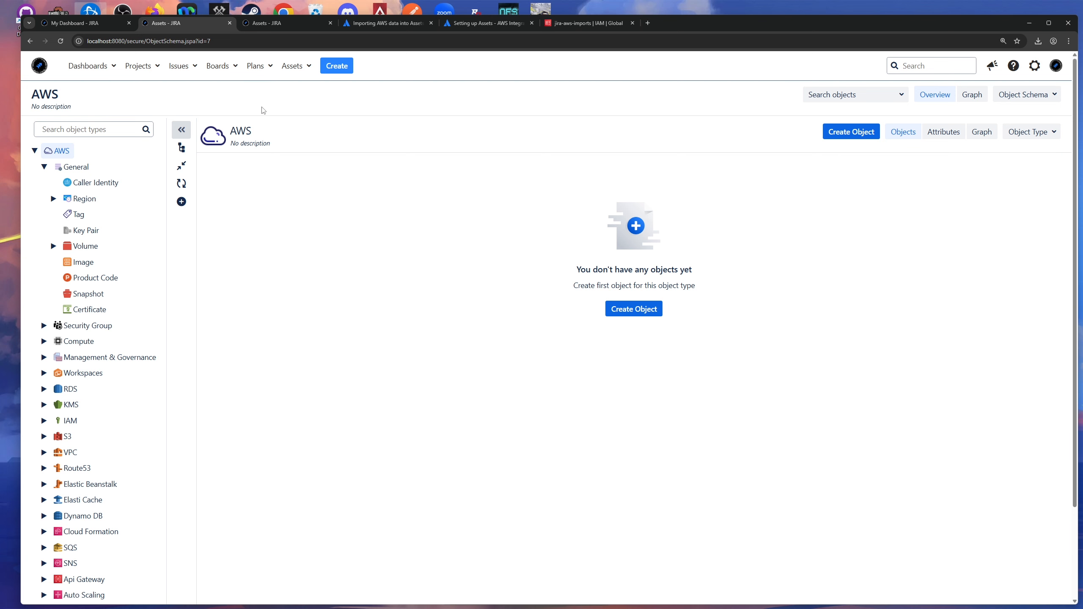
pyautogui.click(307, 24)
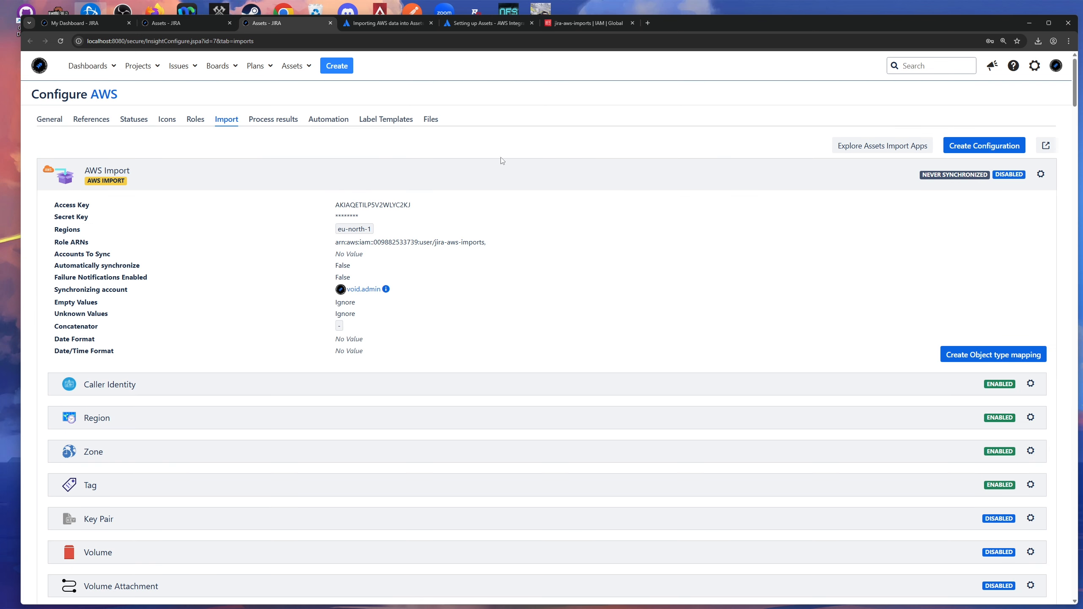
# Collapse and re-expand the AWS object type tree down to General and compare it with the AWS Import mappings.
pyautogui.click(192, 23)
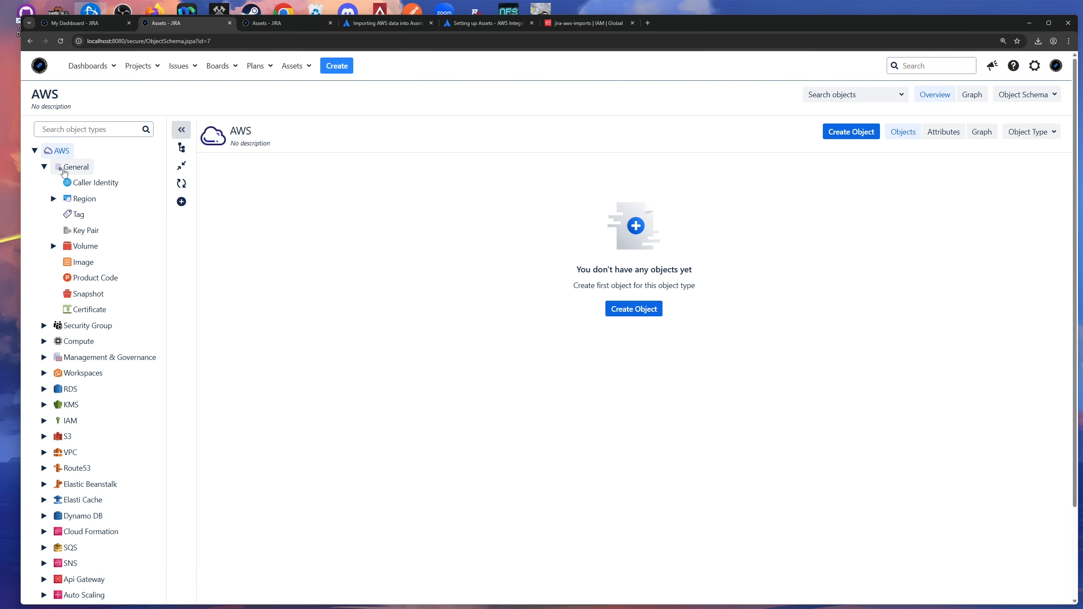
pyautogui.click(35, 150)
pyautogui.click(35, 150)
pyautogui.click(44, 167)
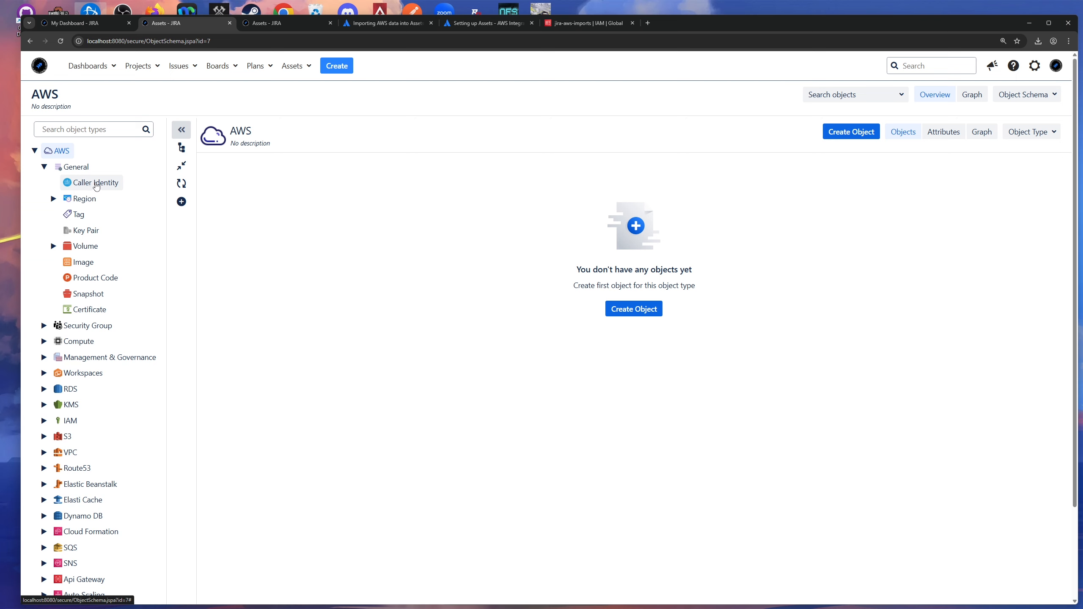
pyautogui.click(262, 23)
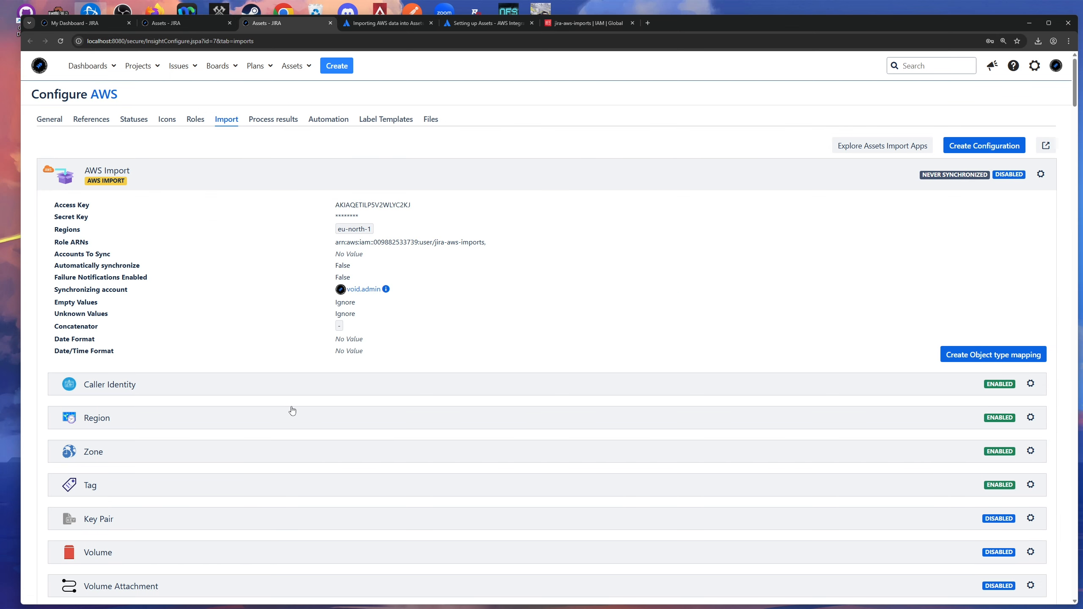
# Expand Workspaces and Workspace in the AWS schema's object type tree to view their child object types, and collapse Workspaces again.
pyautogui.click(200, 22)
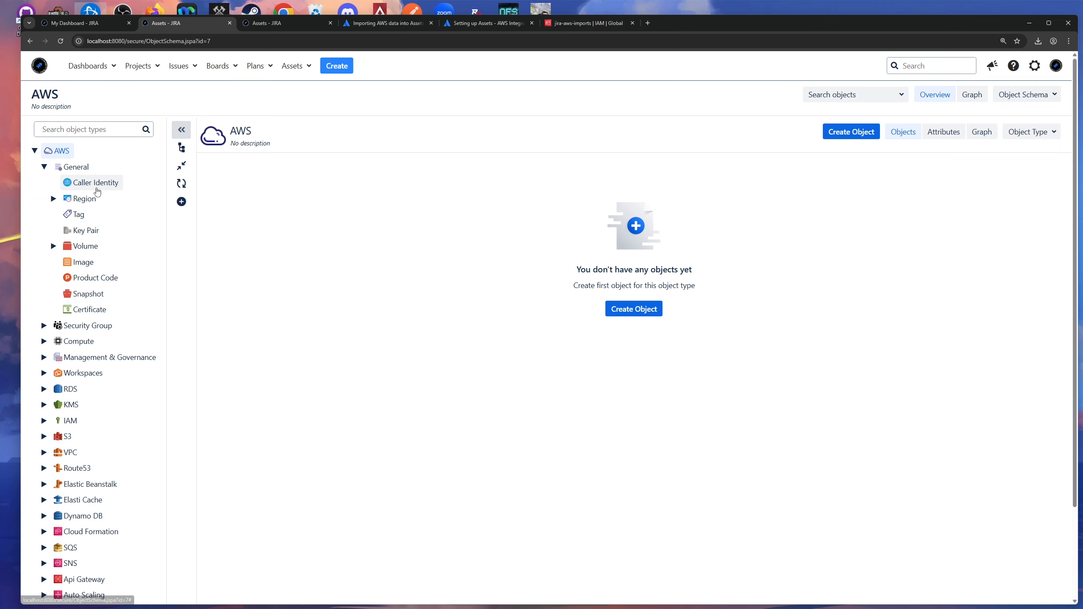
pyautogui.scroll(-1, 77, 354)
pyautogui.scroll(-2, 77, 354)
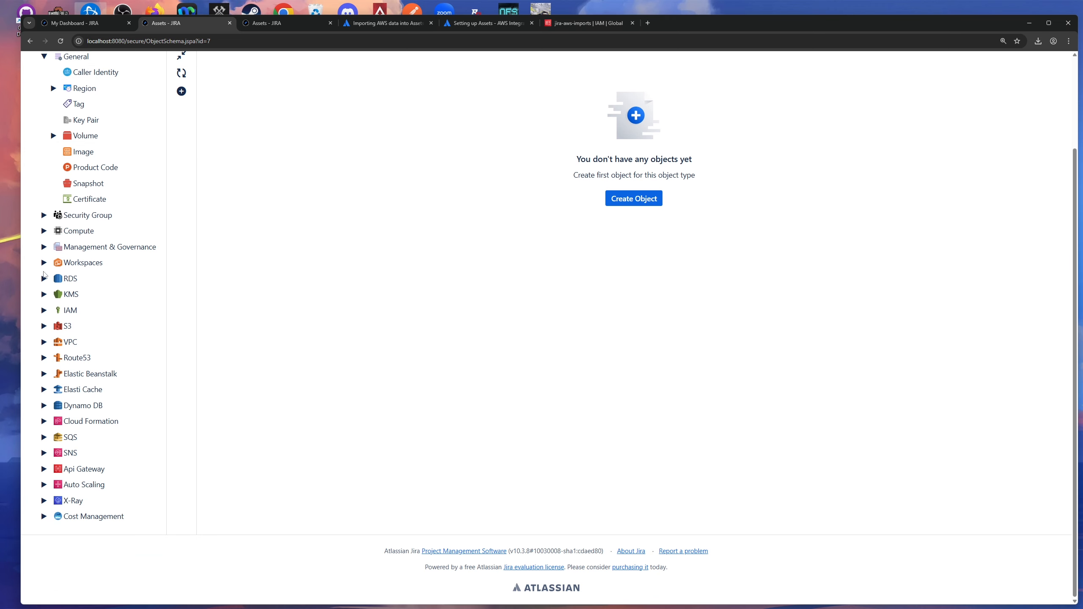
pyautogui.click(44, 262)
pyautogui.click(54, 278)
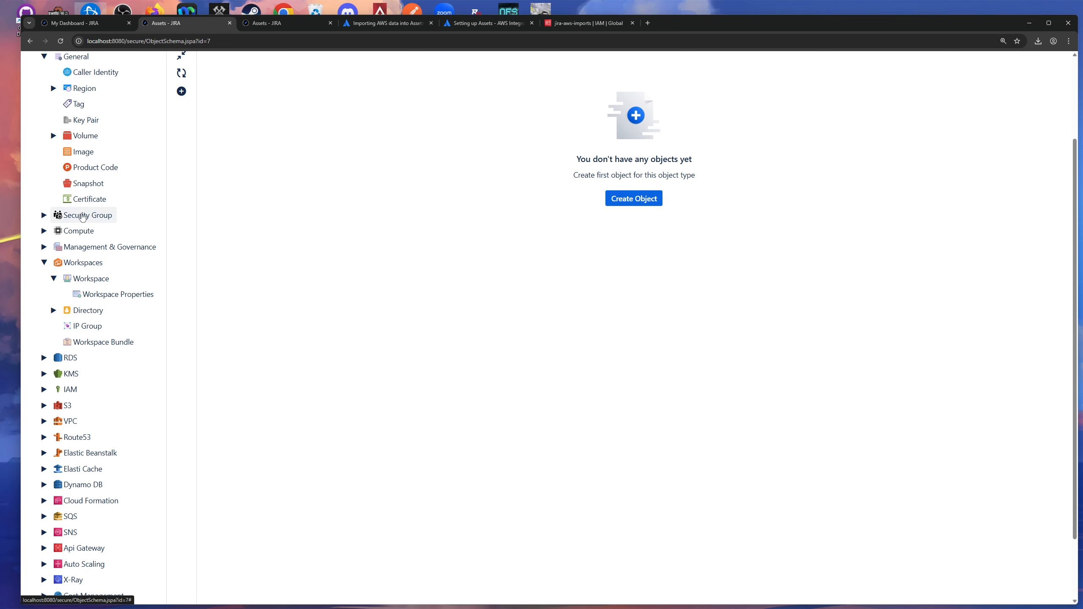
pyautogui.click(44, 263)
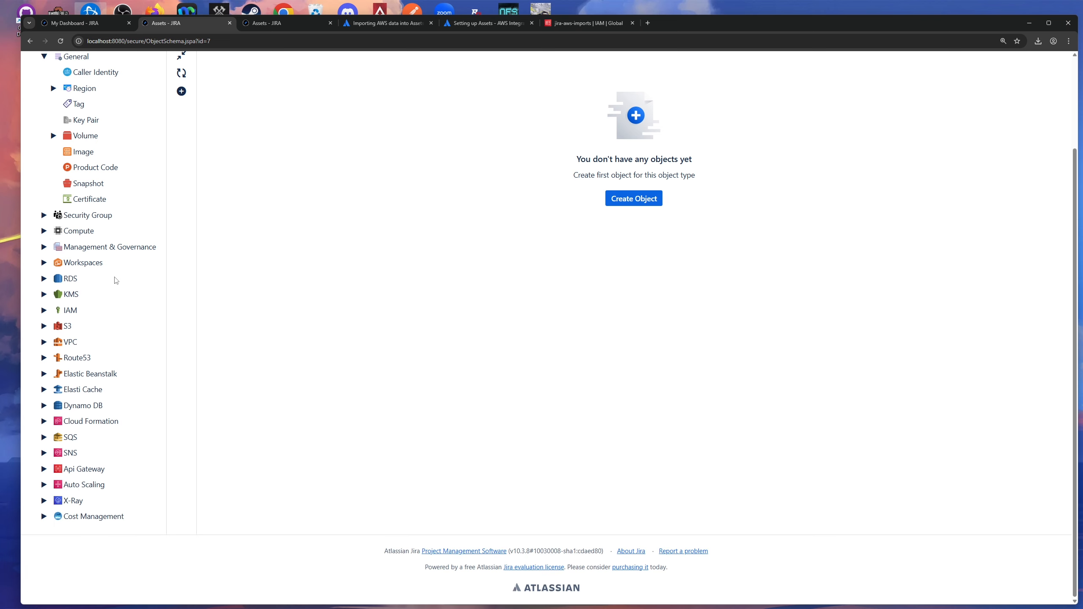
pyautogui.scroll(3, 114, 278)
# Open the new import configuration dialog on the AWS import type and close it without creating an import.
pyautogui.click(271, 24)
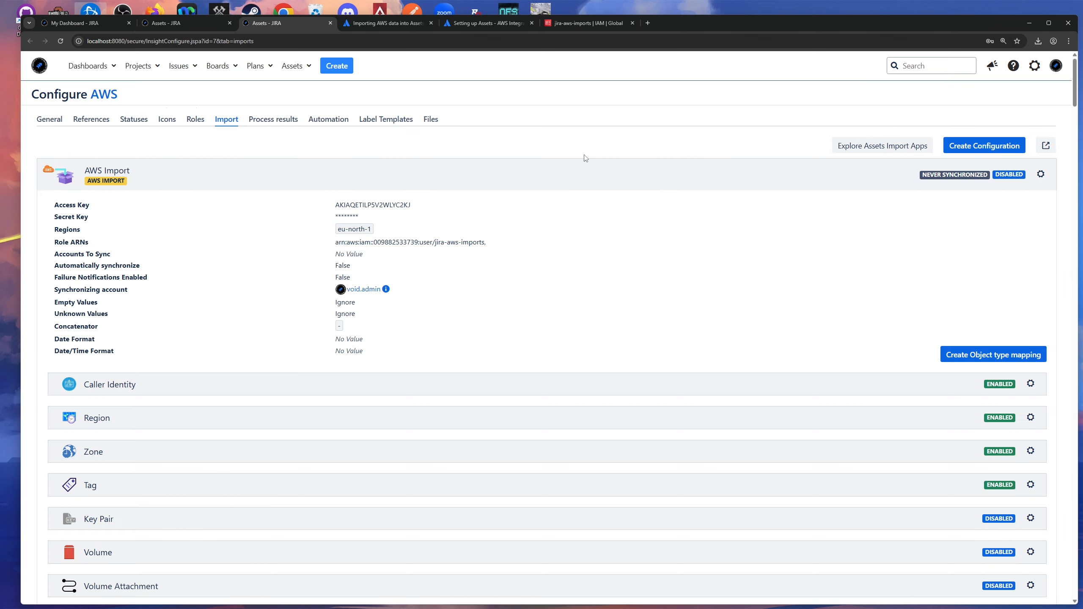
pyautogui.click(966, 149)
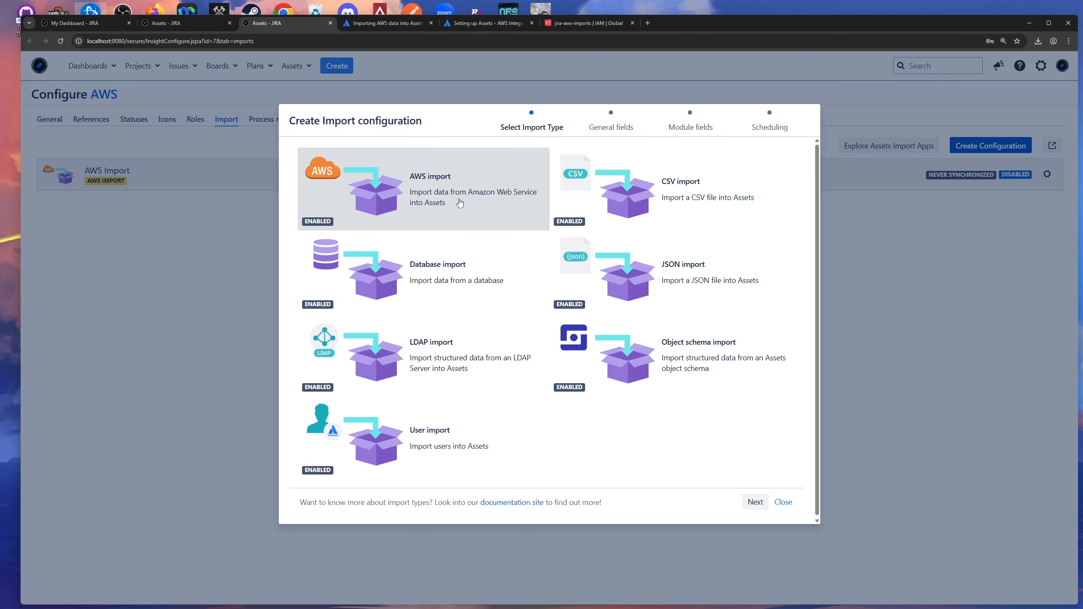
pyautogui.click(783, 502)
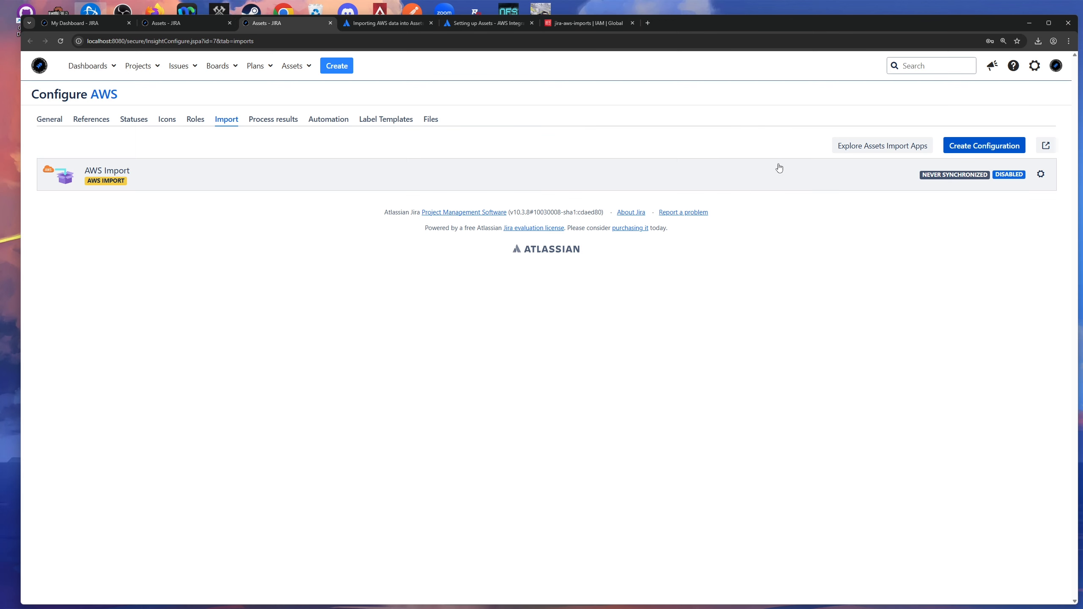
# Expand the AWS Import configuration again to view its mappings and collapse General in the AWS schema's object type tree.
pyautogui.click(778, 169)
pyautogui.scroll(-3, 293, 411)
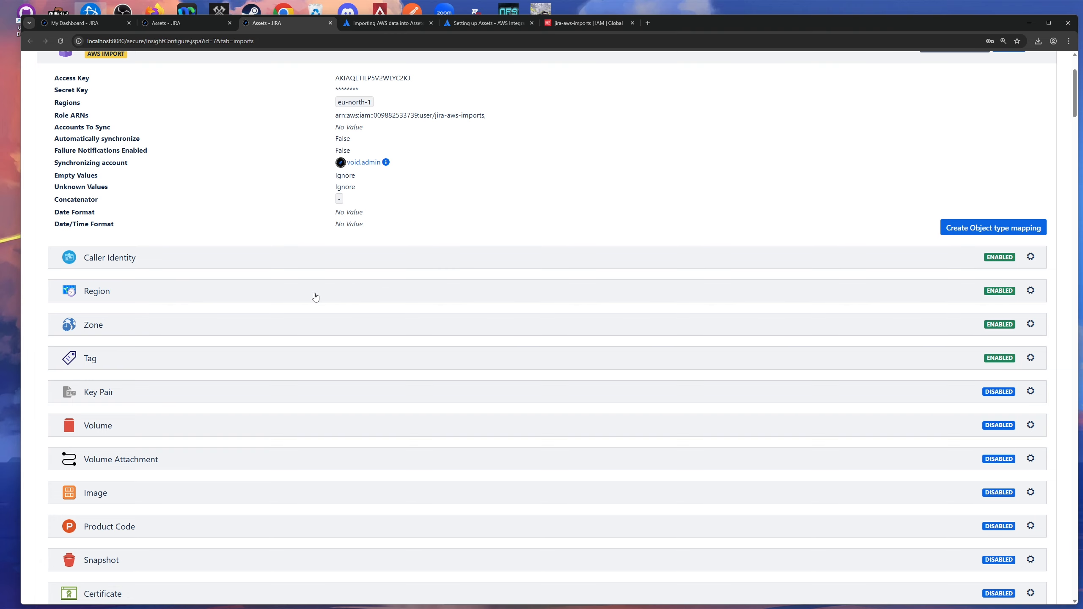
pyautogui.scroll(3, 315, 297)
pyautogui.click(196, 23)
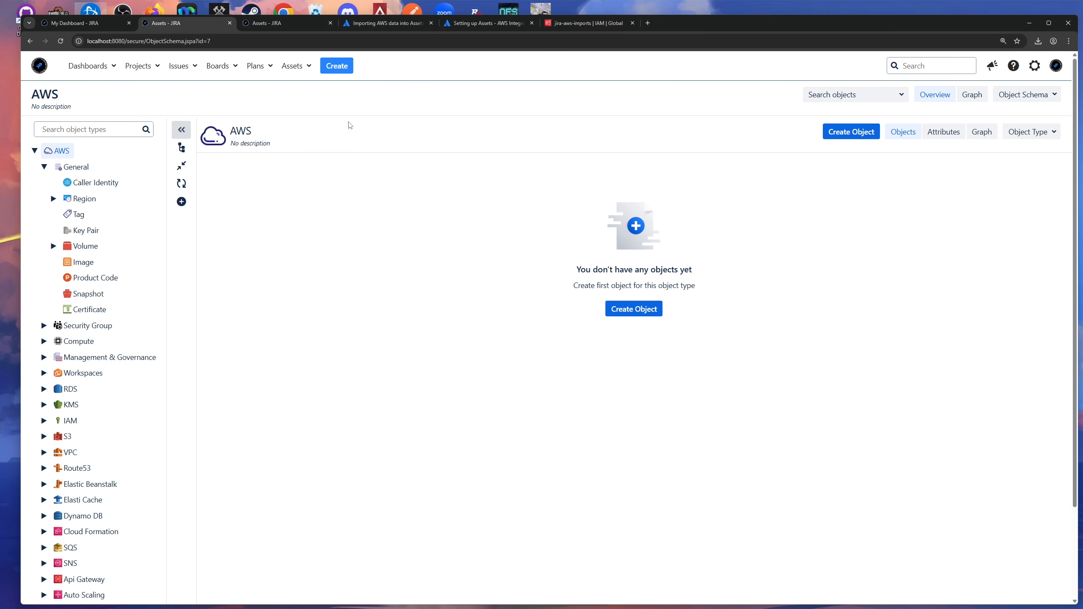
pyautogui.click(45, 167)
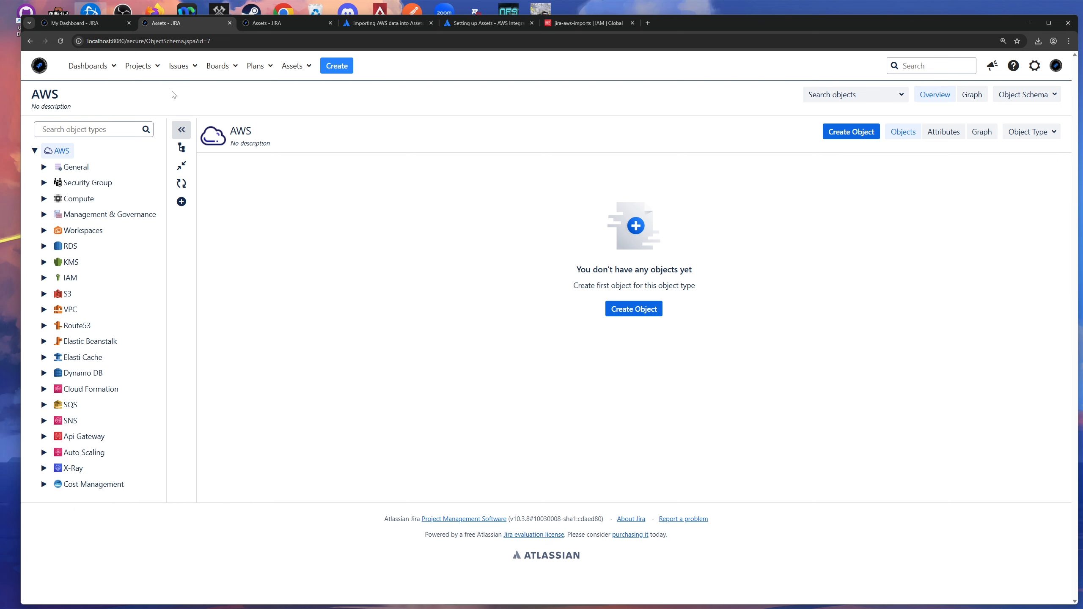
# Expand the Instance object type mapping of the AWS Import and examine its settings and attribute mappings.
pyautogui.click(279, 24)
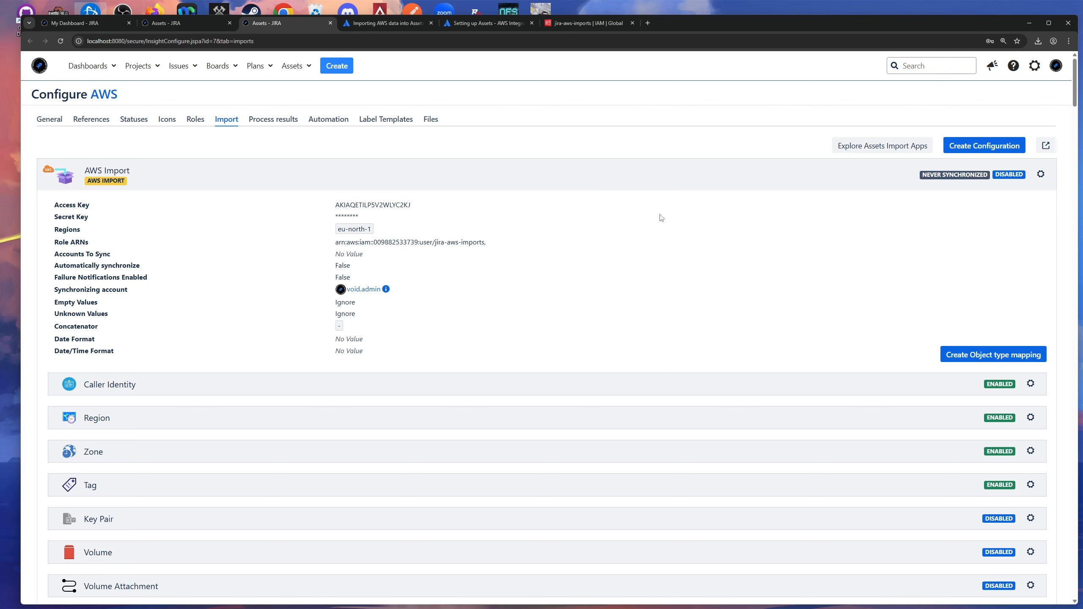
pyautogui.scroll(-10, 478, 244)
pyautogui.scroll(-2, 483, 244)
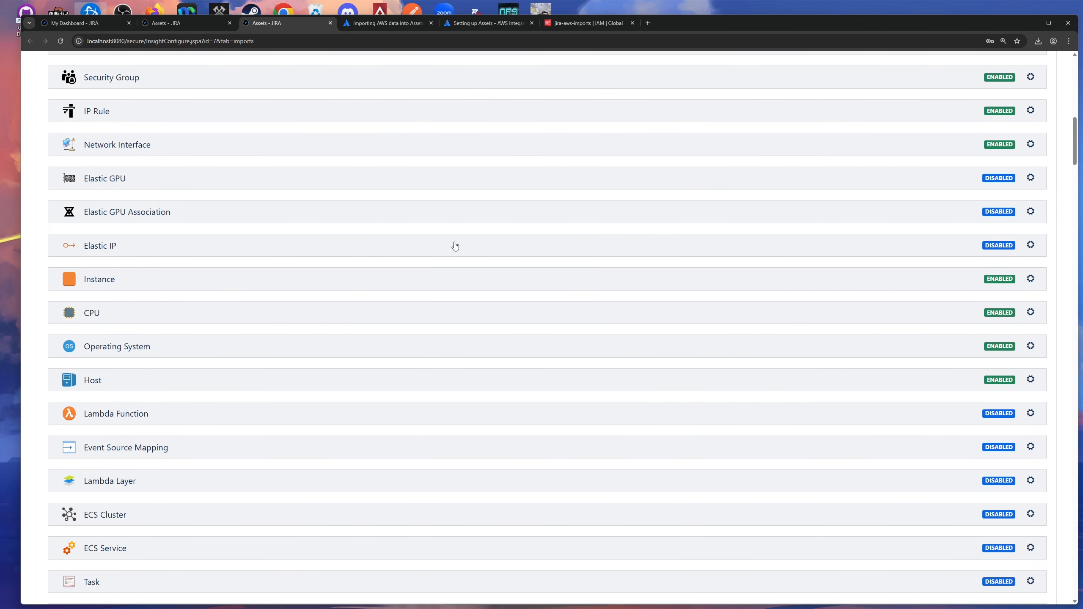
pyautogui.click(404, 287)
pyautogui.scroll(-3, 497, 231)
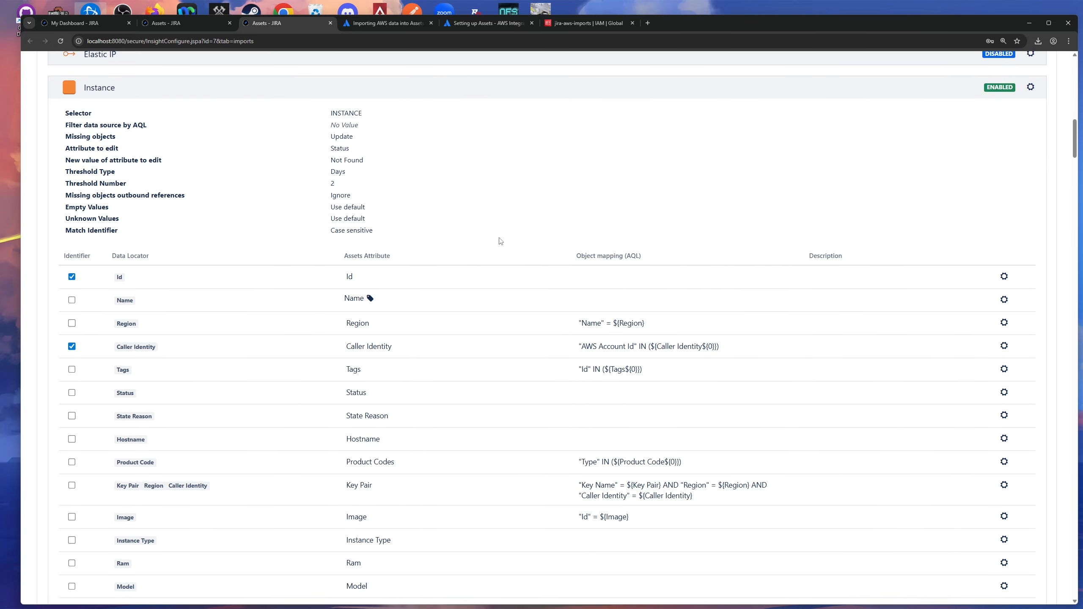
pyautogui.scroll(2, 500, 241)
pyautogui.scroll(-3, 499, 241)
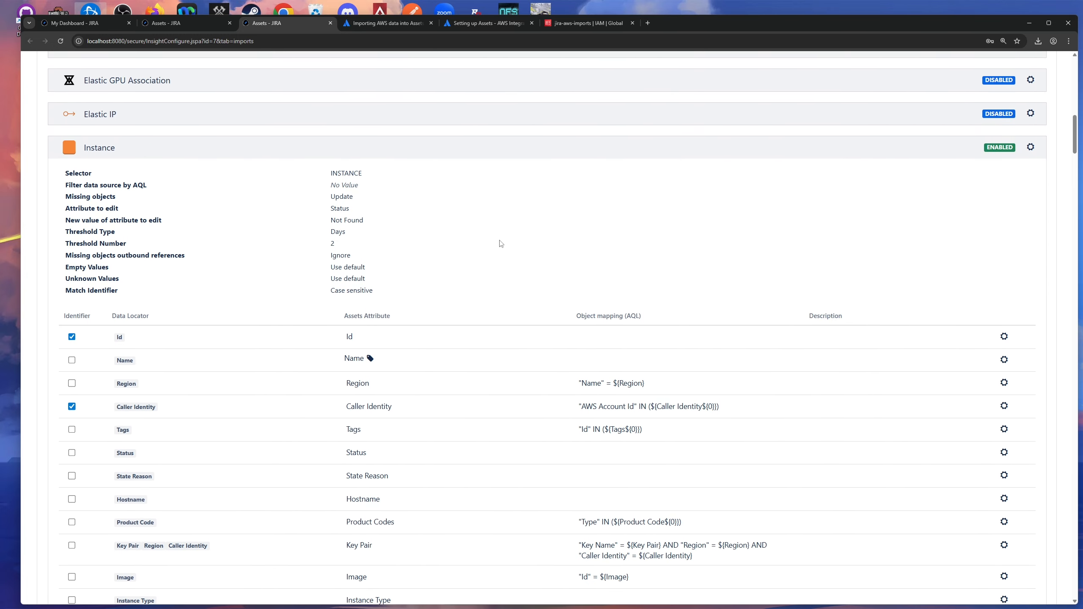
# Examine the remaining attribute mappings of the Instance object type and collapse the Instance mapping.
pyautogui.scroll(-10, 500, 243)
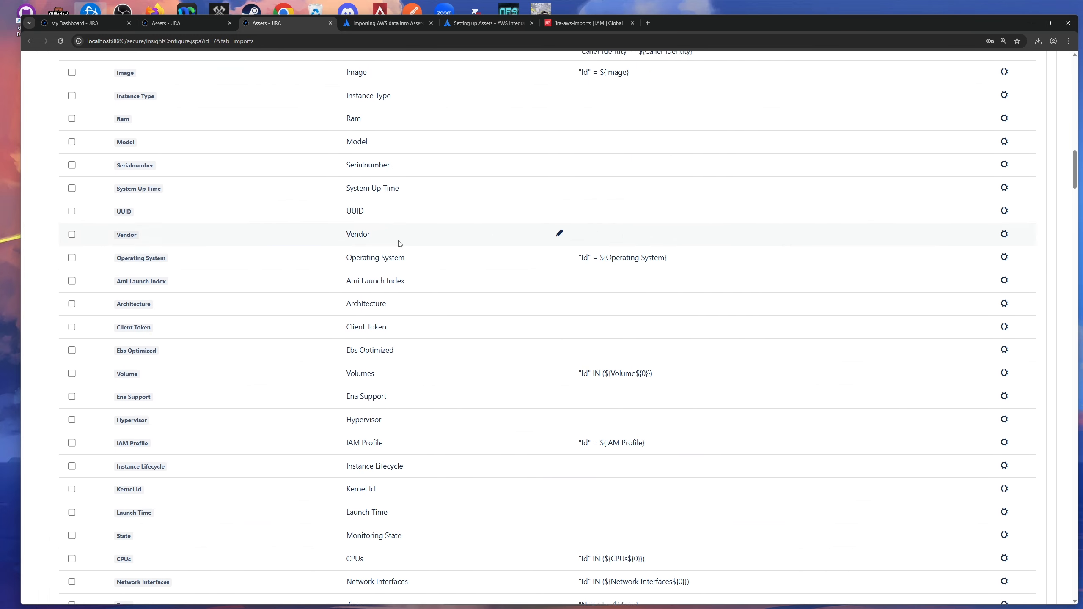
pyautogui.scroll(-12, 352, 262)
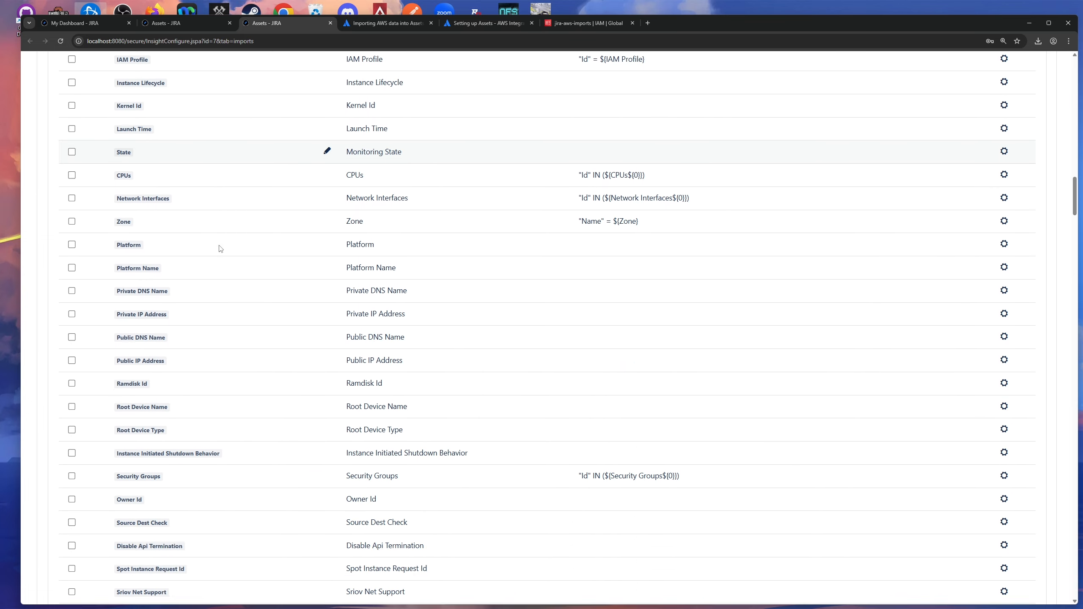
pyautogui.scroll(-5, 222, 244)
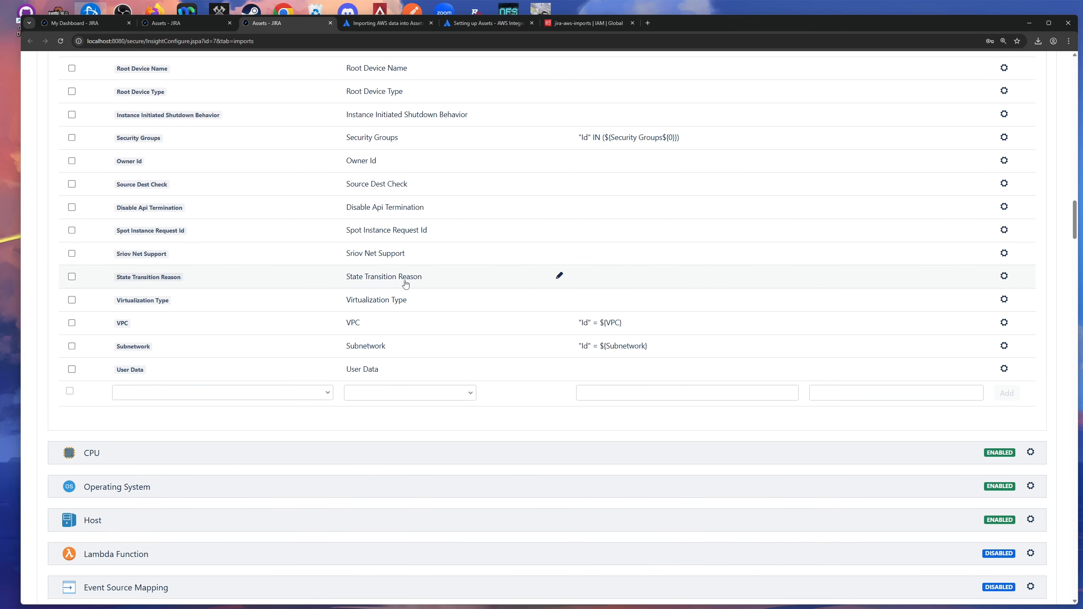
pyautogui.scroll(20, 469, 314)
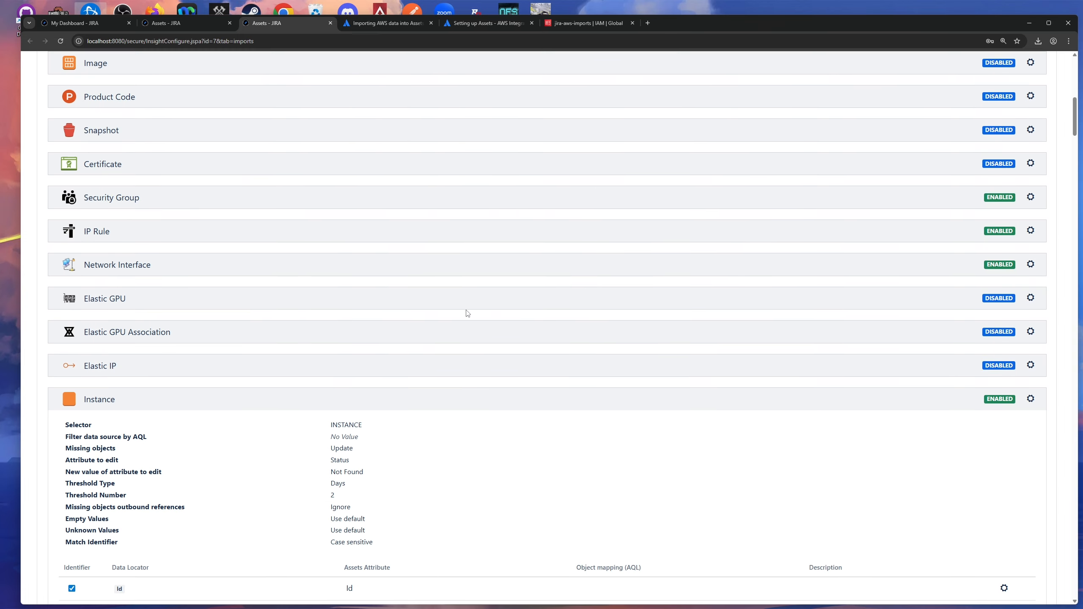
pyautogui.click(434, 398)
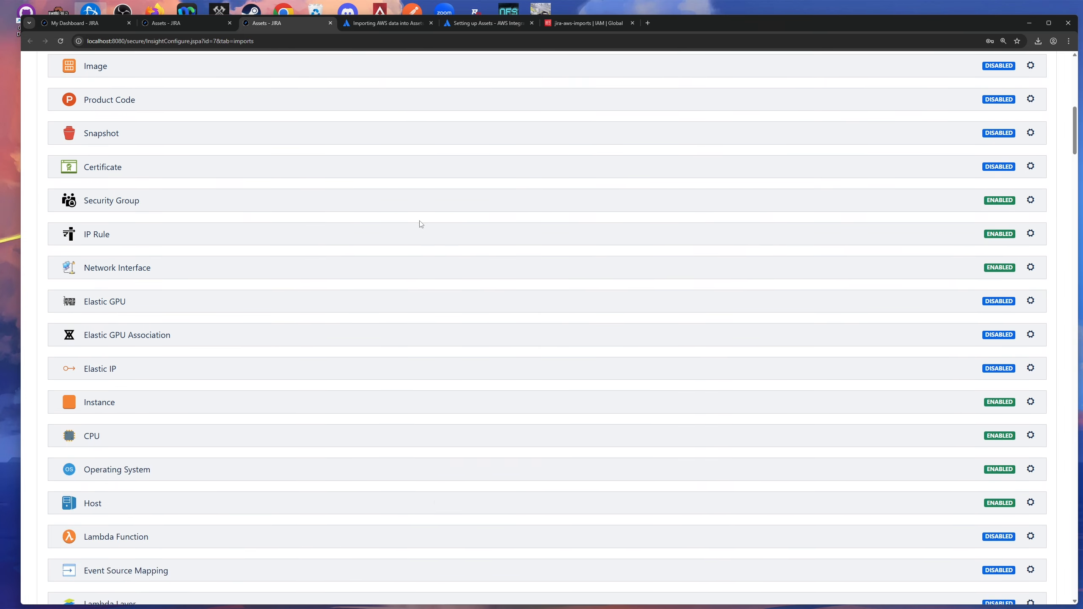
pyautogui.scroll(15, 418, 225)
# Check the AWS schema's object type tree and return to its import configuration, collapsing and re-expanding AWS Import.
pyautogui.click(204, 28)
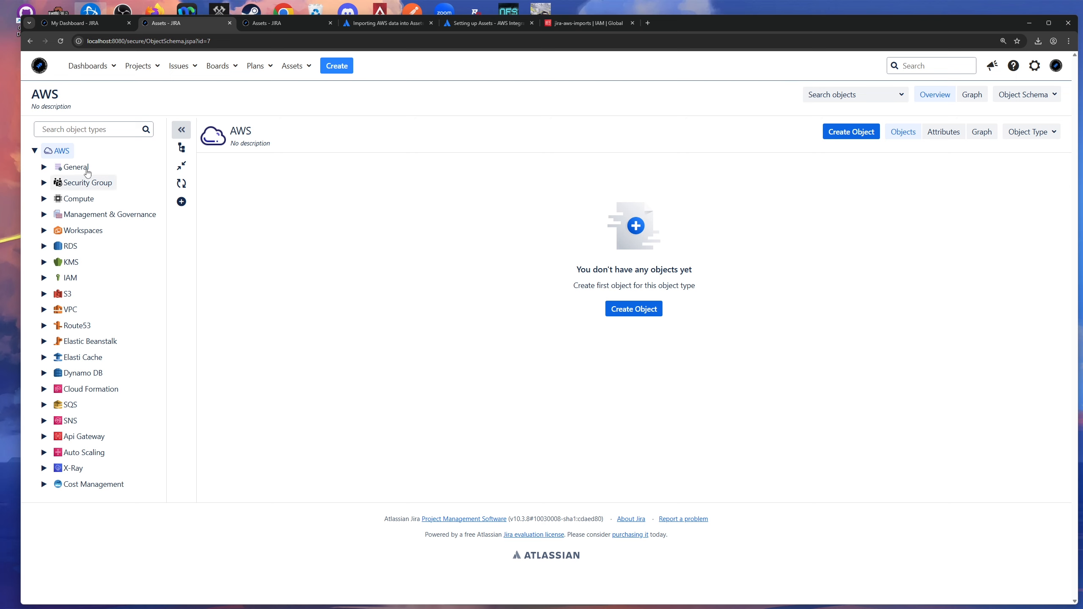
pyautogui.click(295, 24)
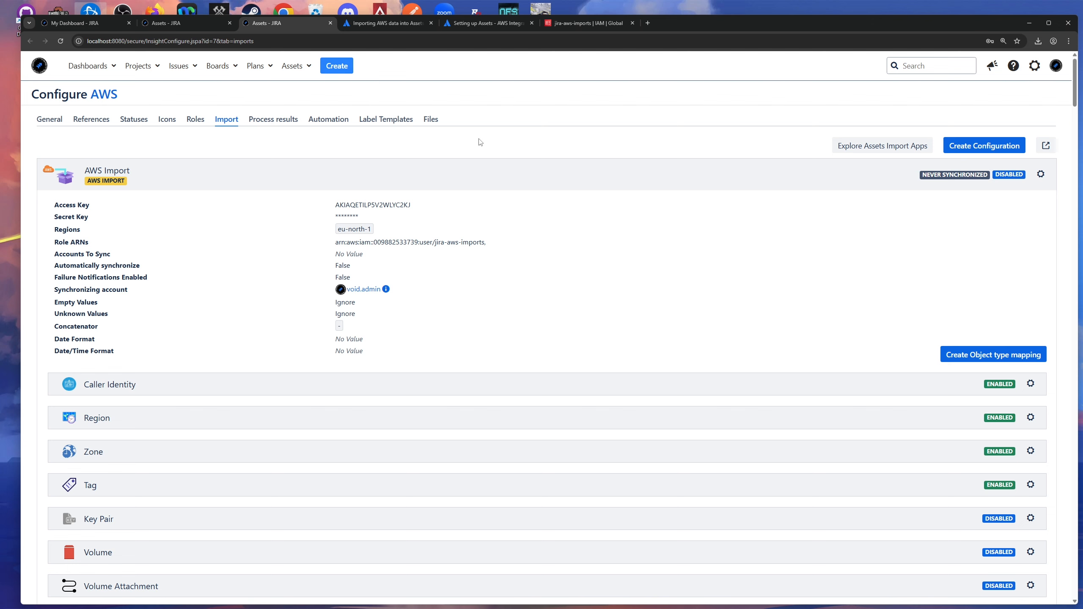
pyautogui.click(612, 179)
pyautogui.click(605, 179)
# Expand the Caller Identity object type mapping to examine its settings and attribute mappings, and collapse it.
pyautogui.scroll(-4, 791, 276)
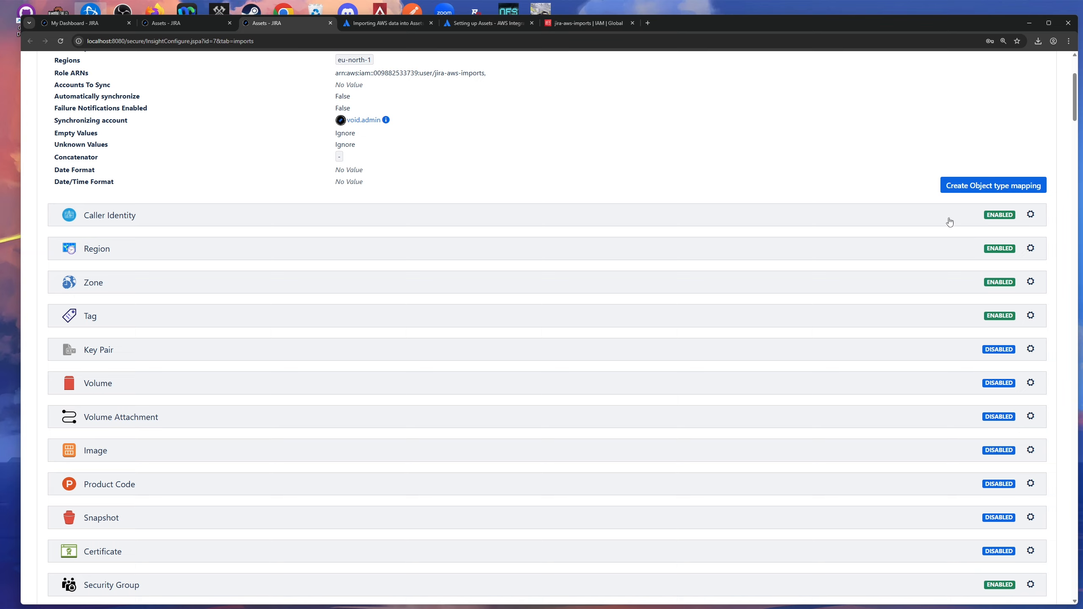
pyautogui.click(853, 216)
pyautogui.scroll(-2, 776, 243)
pyautogui.scroll(4, 944, 212)
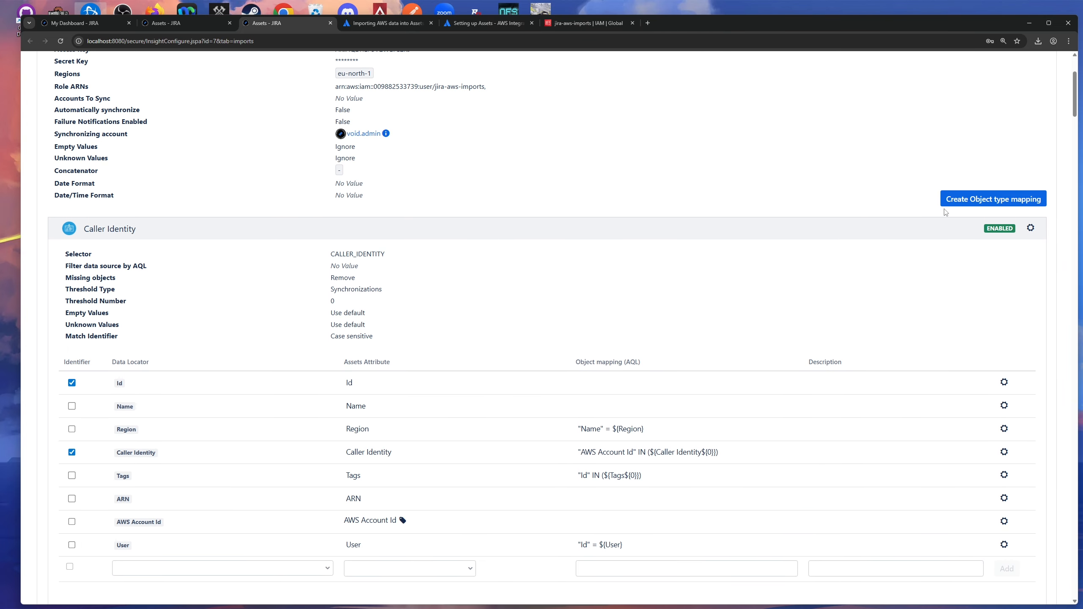
pyautogui.click(875, 230)
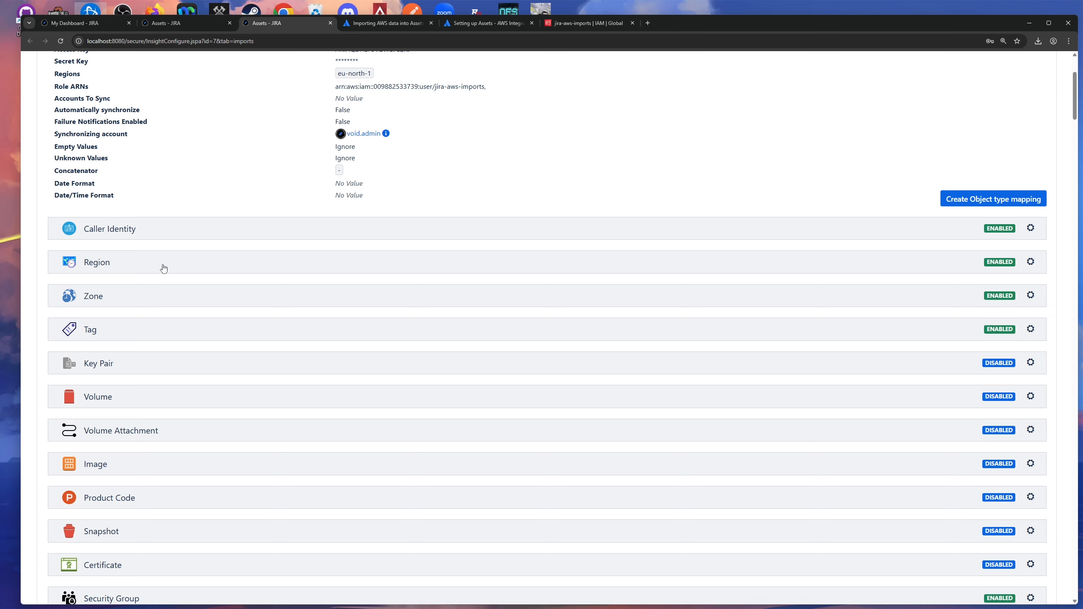
# Expand the Region object type mapping to examine its contents and collapse it.
pyautogui.click(459, 260)
pyautogui.scroll(-3, 490, 259)
pyautogui.scroll(3, 516, 261)
pyautogui.click(612, 233)
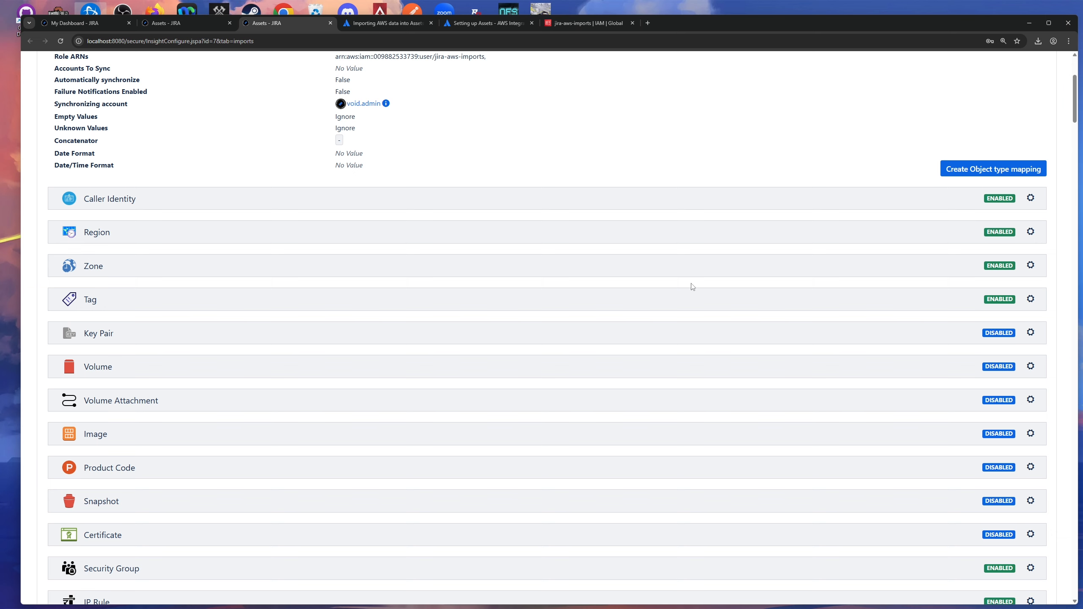
# Disable the Zone and Tag object type mappings of the AWS Import.
pyautogui.click(1031, 264)
pyautogui.click(974, 298)
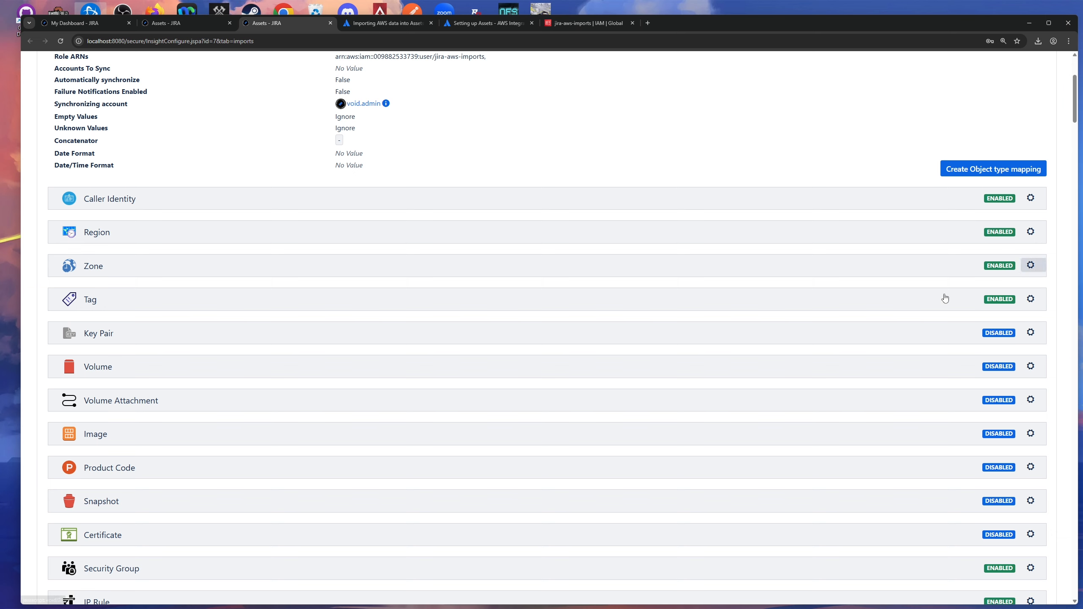
pyautogui.click(1030, 299)
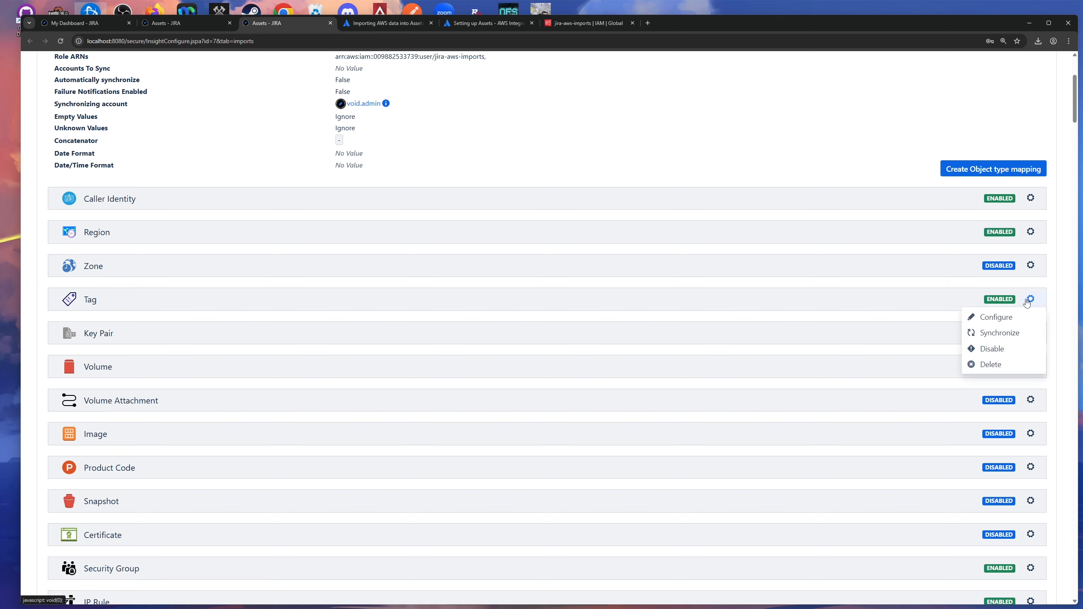
pyautogui.click(1003, 350)
# Disable the Security Group, IP Rule and Network Interface object type mappings of the AWS Import.
pyautogui.scroll(-4, 873, 259)
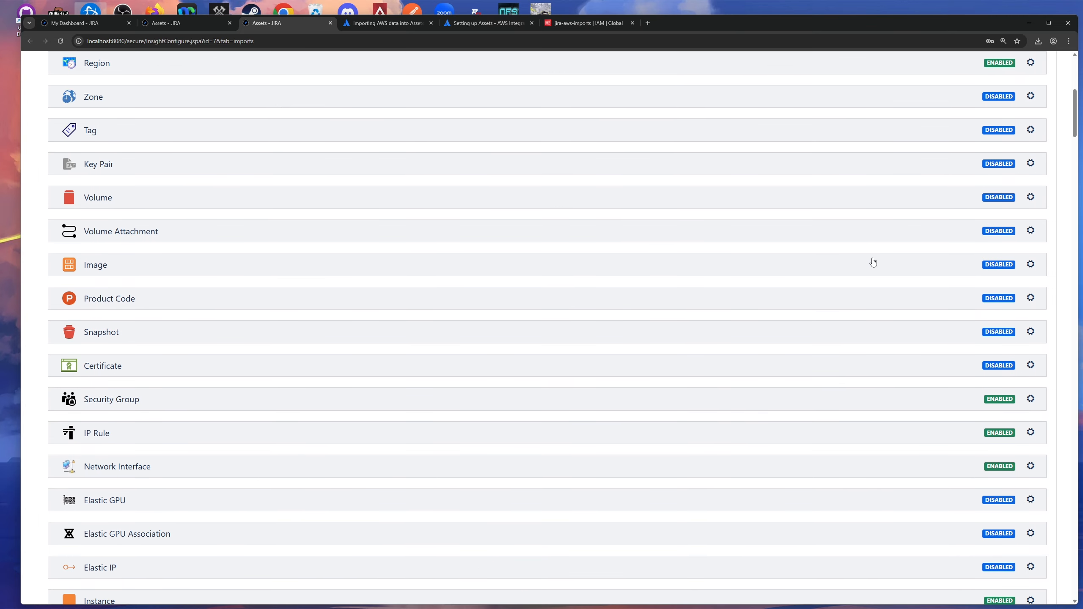
pyautogui.scroll(-3, 872, 262)
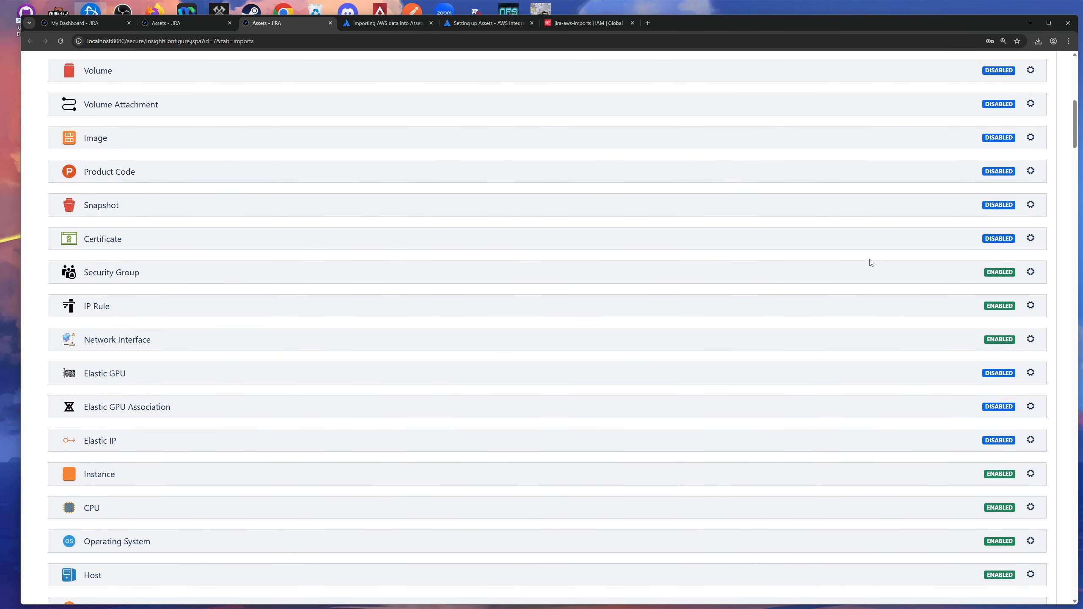
pyautogui.click(1030, 272)
pyautogui.click(1007, 325)
pyautogui.click(1031, 305)
pyautogui.click(1017, 356)
pyautogui.click(1030, 339)
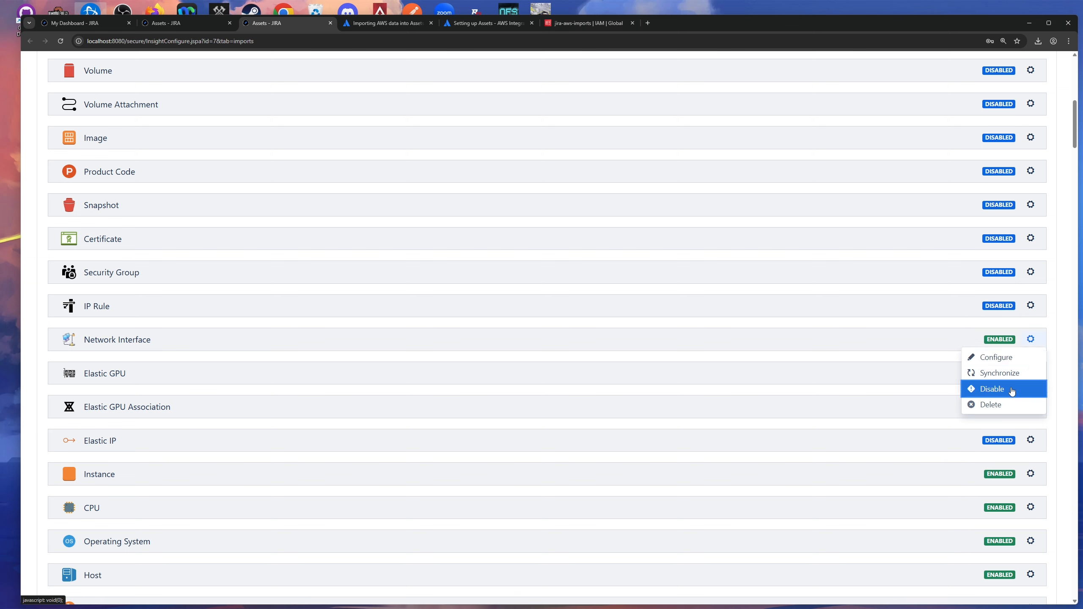
pyautogui.click(993, 388)
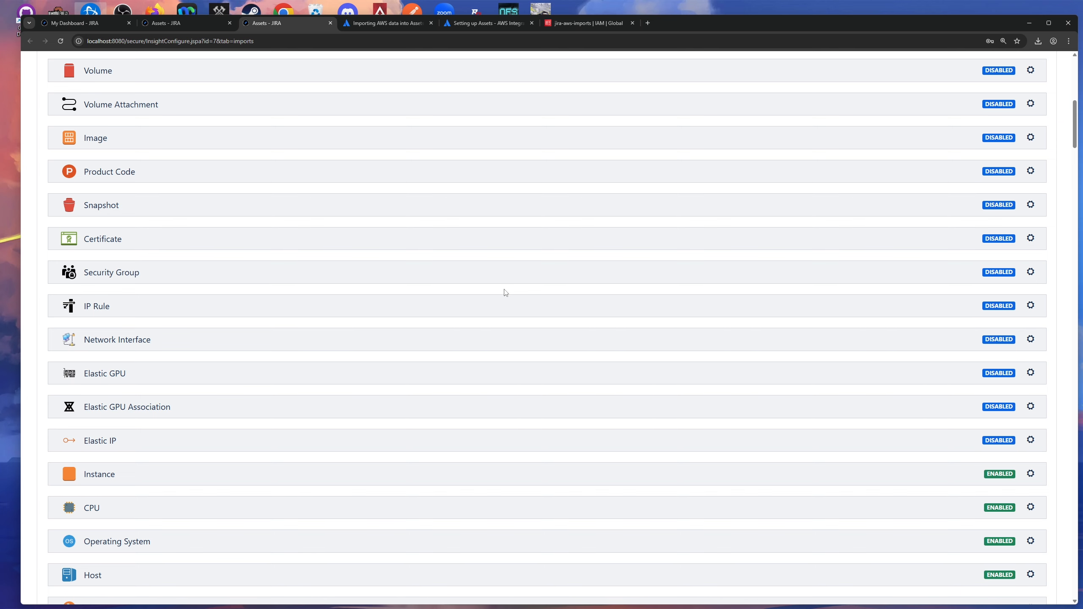
# Disable the Instance, CPU, Operating System and Host object type mappings of the AWS Import.
pyautogui.scroll(-4, 523, 291)
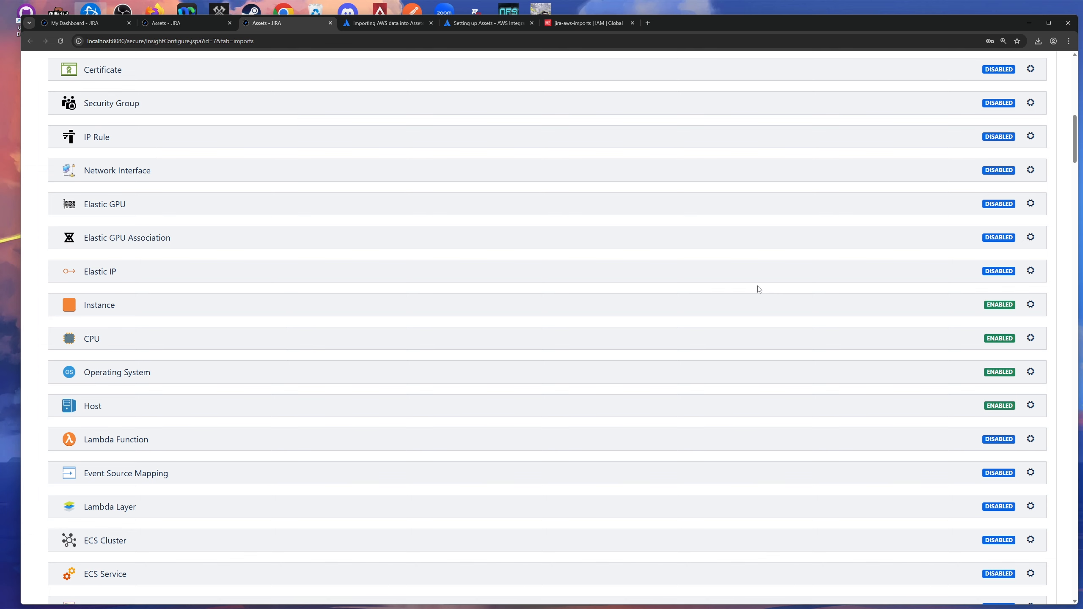
pyautogui.click(1029, 305)
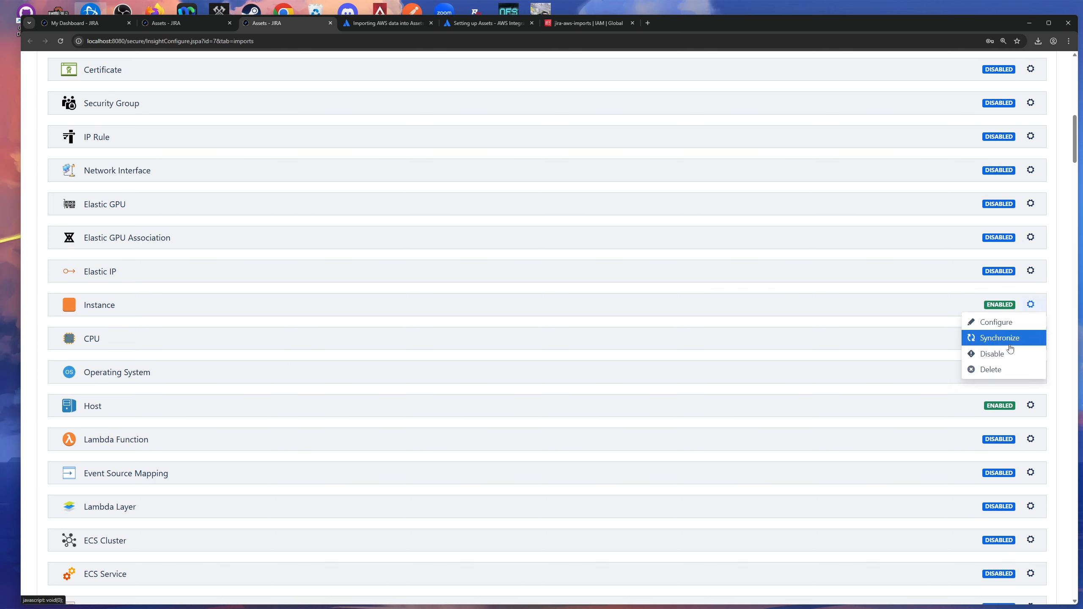
pyautogui.click(1029, 353)
pyautogui.click(1030, 338)
pyautogui.click(1015, 388)
pyautogui.scroll(-3, 920, 334)
pyautogui.click(1030, 245)
pyautogui.click(976, 295)
pyautogui.click(1030, 278)
pyautogui.click(969, 325)
# Disable the KMS Key, Key Alias, IAM Profile and Group object type mappings of the AWS Import.
pyautogui.scroll(-8, 915, 309)
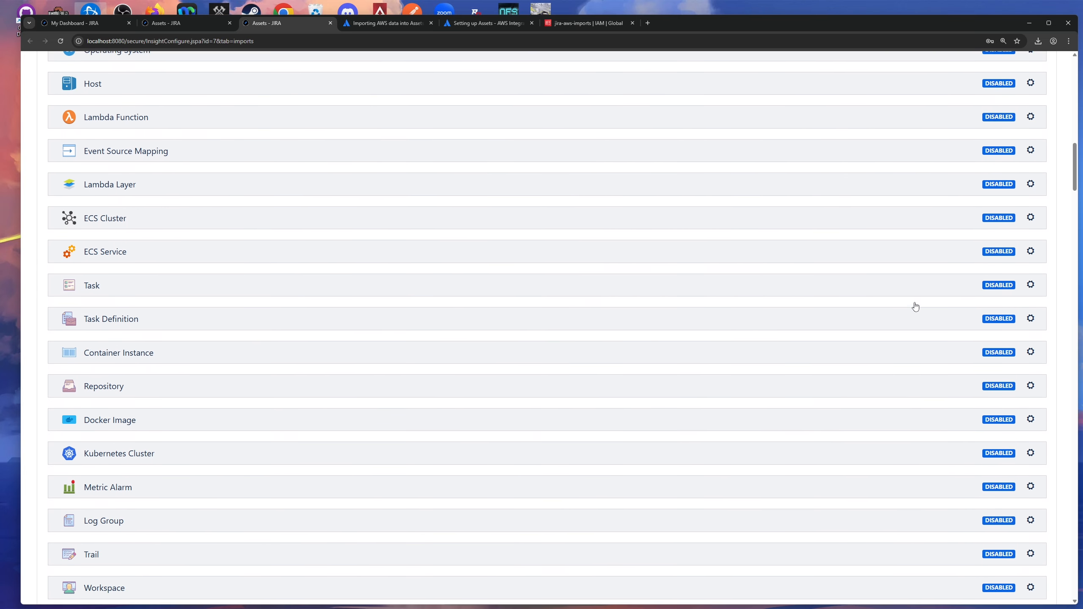
pyautogui.scroll(-12, 915, 306)
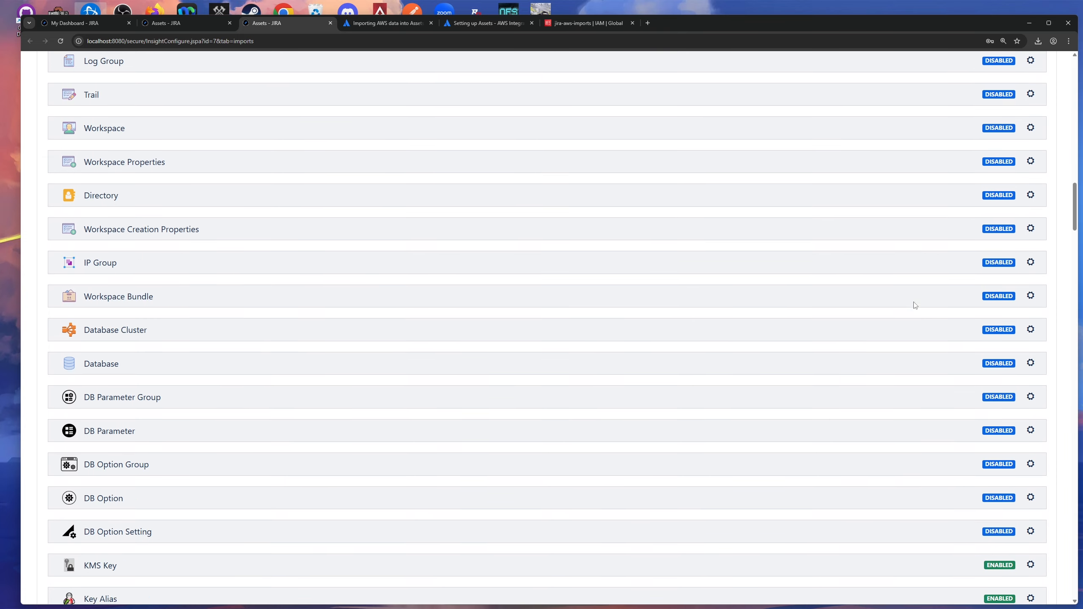
pyautogui.scroll(-4, 914, 305)
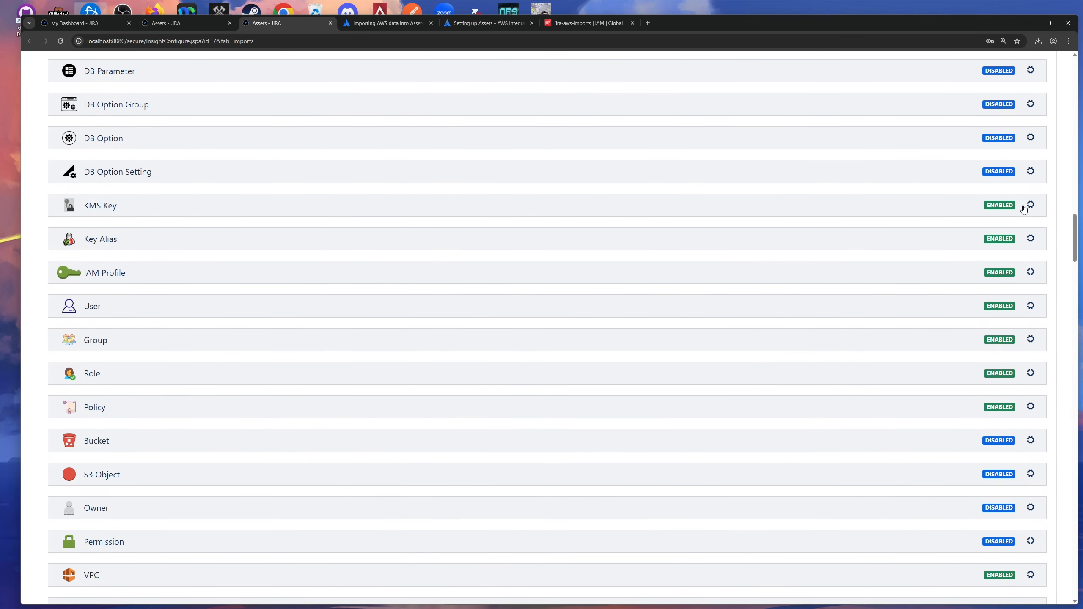
pyautogui.click(1031, 205)
pyautogui.click(992, 254)
pyautogui.click(1030, 239)
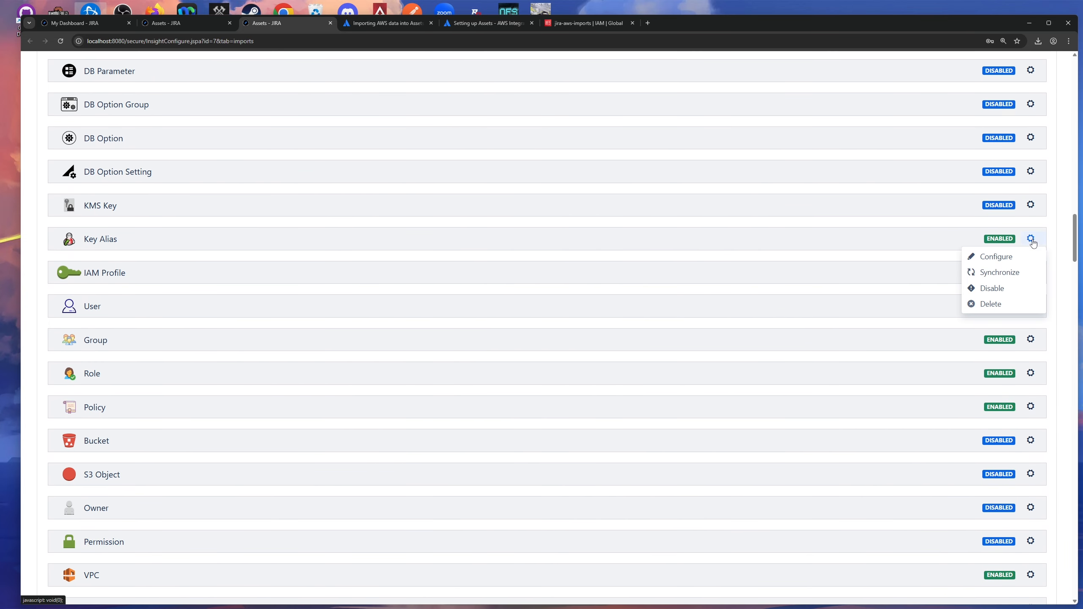
pyautogui.click(991, 288)
pyautogui.click(1030, 273)
pyautogui.click(992, 321)
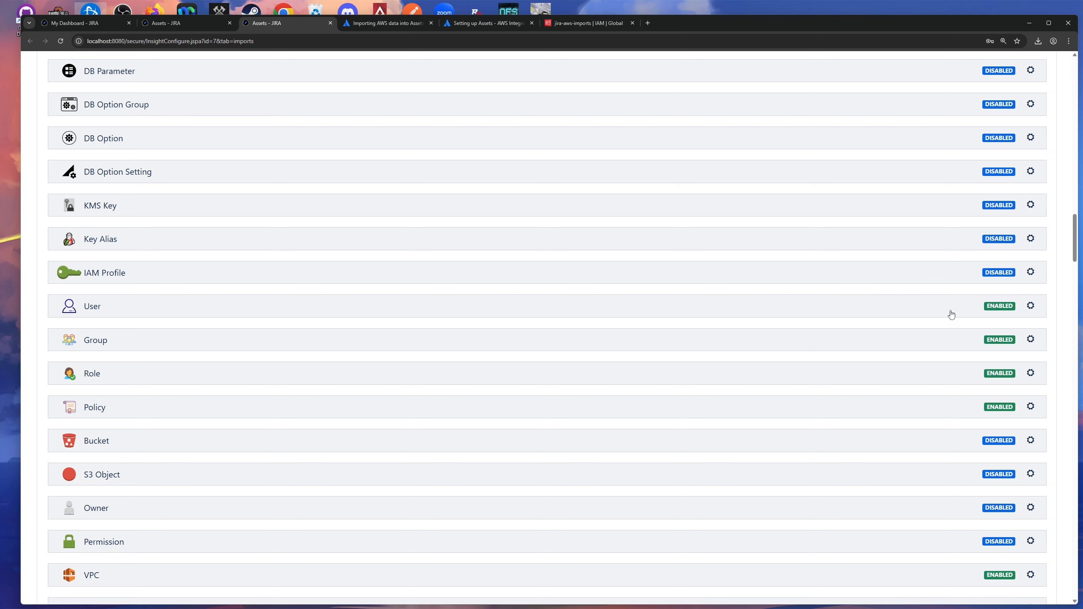
pyautogui.click(1030, 339)
pyautogui.click(992, 389)
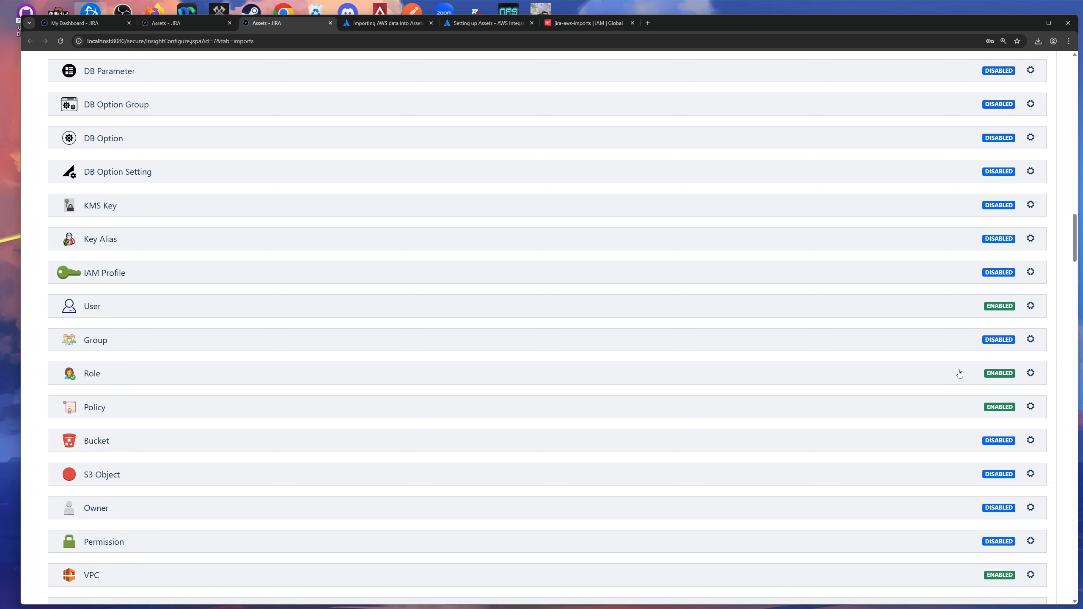
# Disable the VPC, Subnetwork, DHCP Configuration, Customer Gateway, VPN Gateway, VPN Connection and VGW Telemetry object type mappings.
pyautogui.scroll(-2, 923, 332)
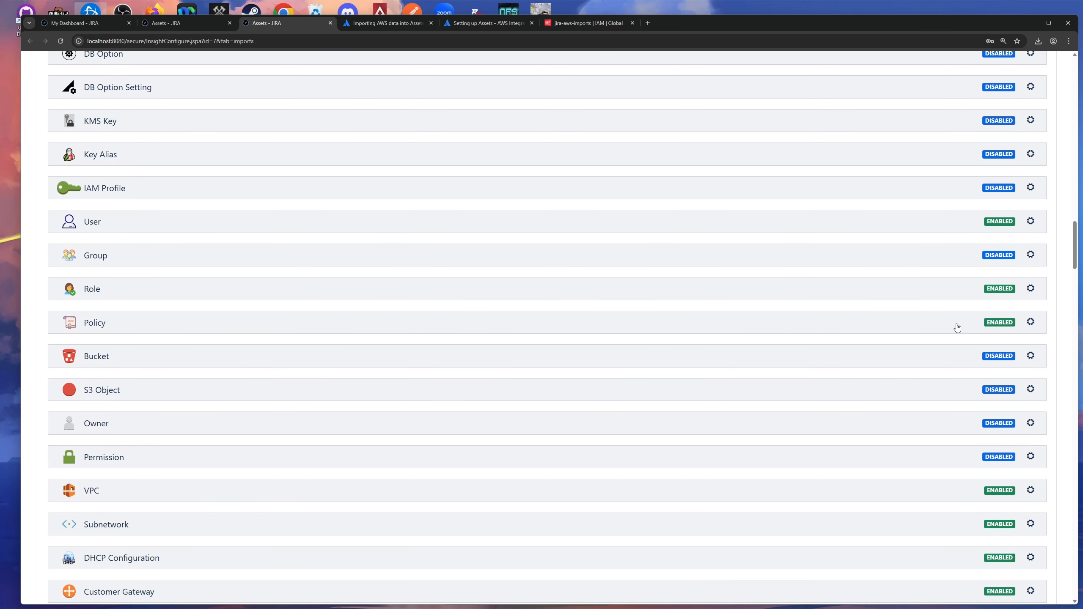
pyautogui.scroll(-5, 941, 295)
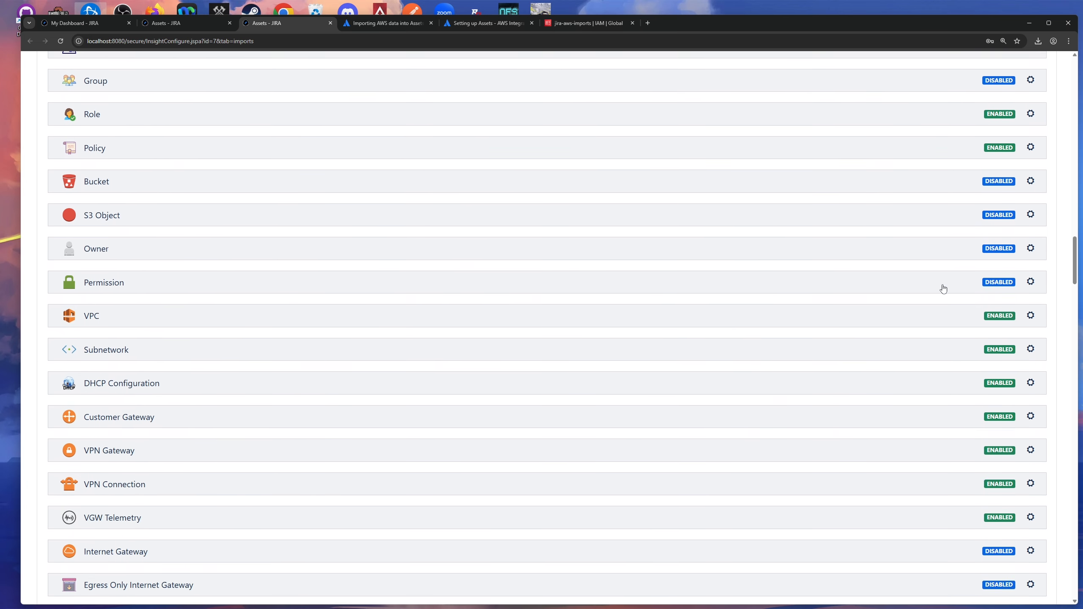
pyautogui.click(1029, 282)
pyautogui.click(993, 327)
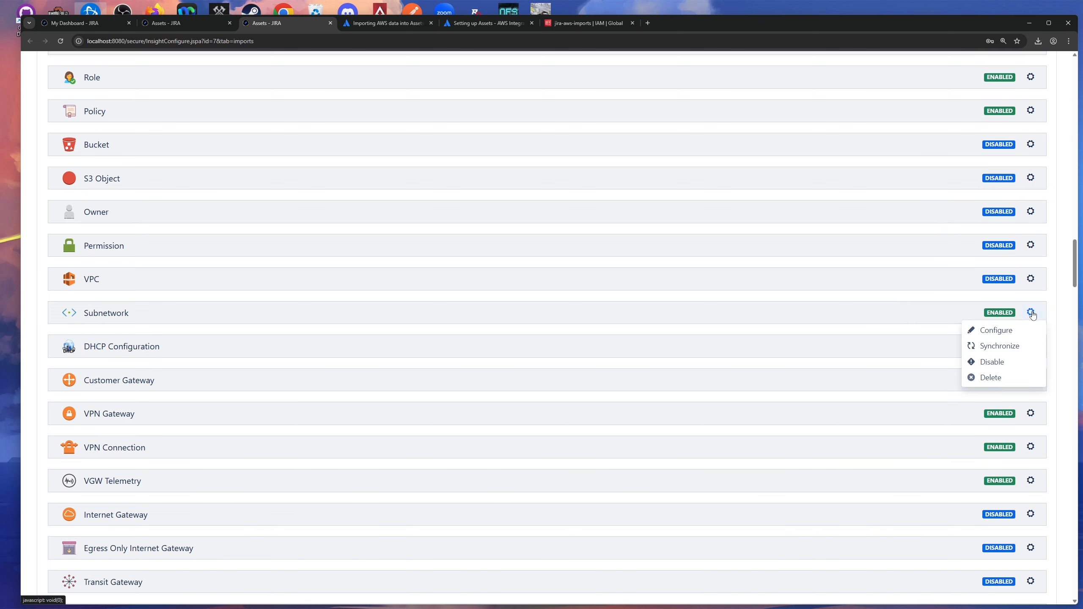
pyautogui.click(1030, 346)
pyautogui.click(1032, 380)
pyautogui.click(993, 427)
pyautogui.scroll(-3, 920, 337)
pyautogui.click(1030, 285)
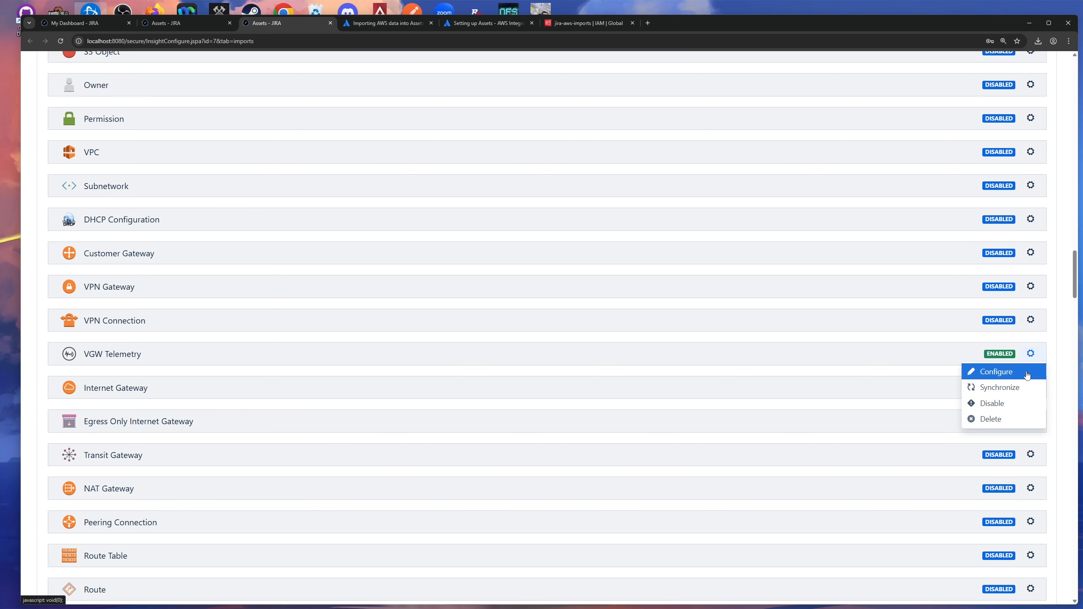
# Examine the rest of the AWS Import's object type mappings to check which are still enabled.
pyautogui.scroll(-8, 940, 316)
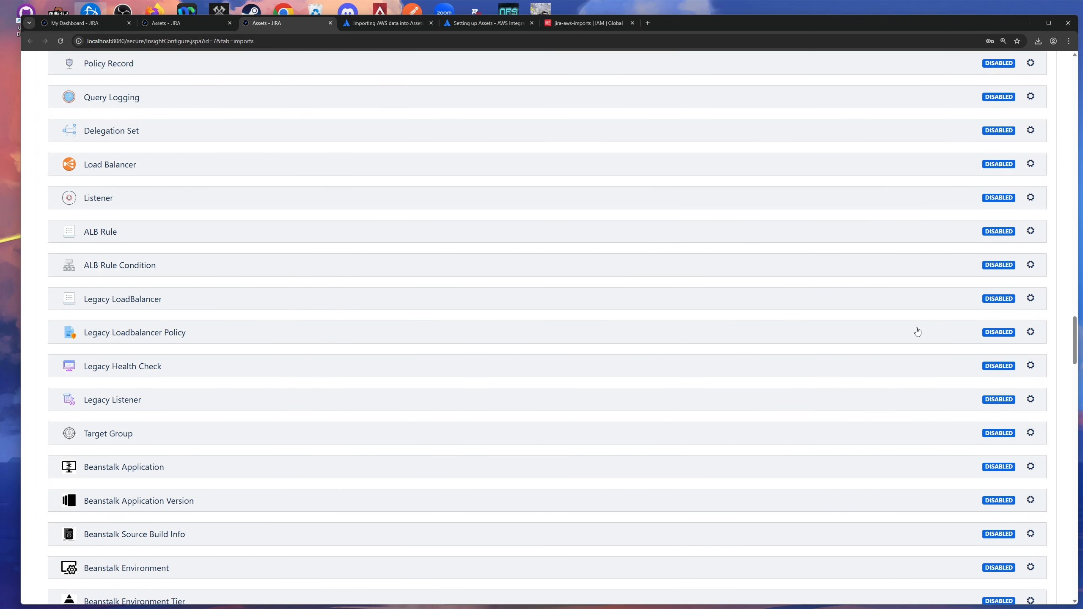
pyautogui.scroll(-20, 917, 334)
pyautogui.scroll(-10, 884, 335)
pyautogui.scroll(14, 869, 365)
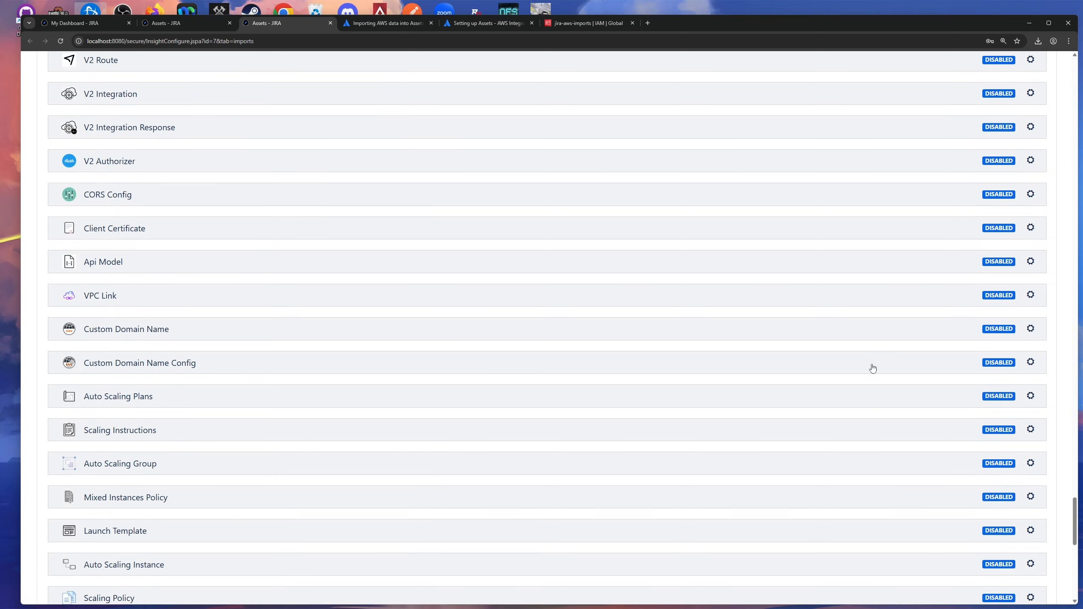
pyautogui.scroll(20, 873, 368)
pyautogui.scroll(20, 861, 384)
pyautogui.scroll(20, 855, 389)
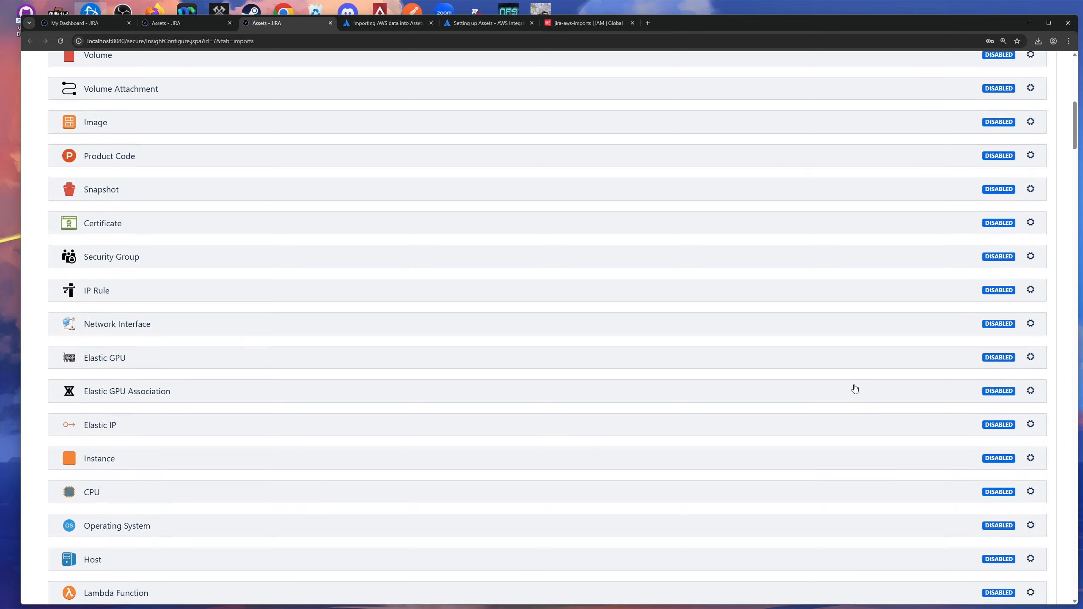
pyautogui.scroll(15, 856, 388)
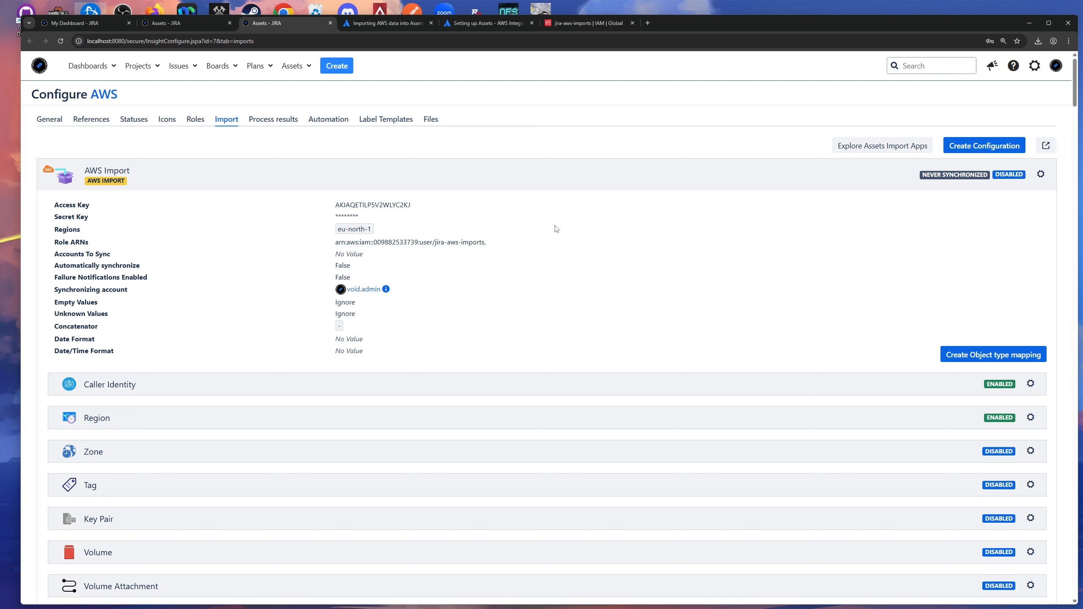
# Enable the AWS Import configuration of the AWS object schema and expand its details.
pyautogui.click(681, 179)
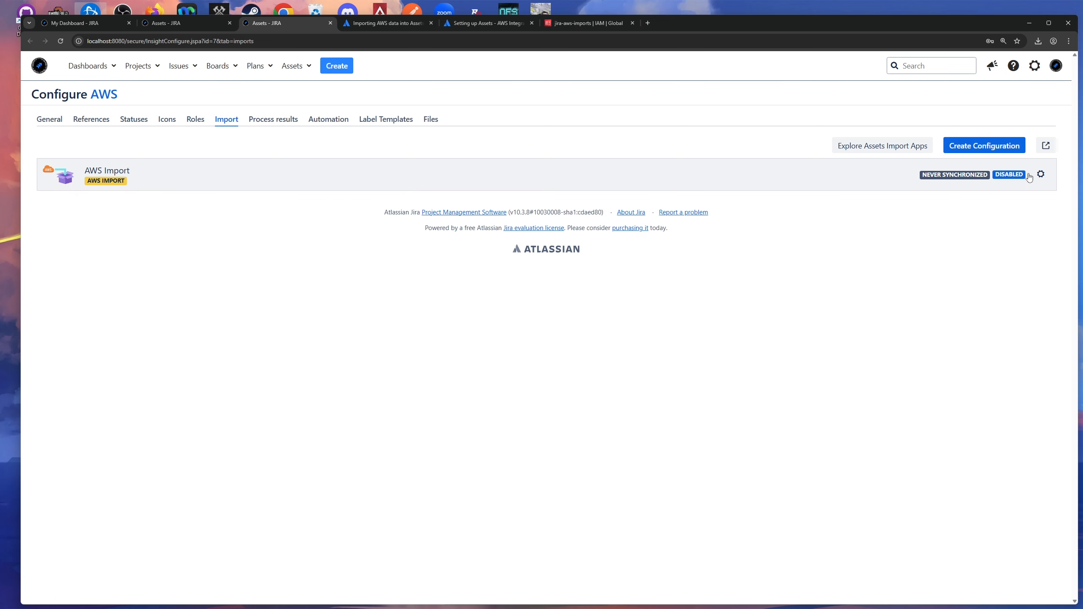
pyautogui.click(1041, 173)
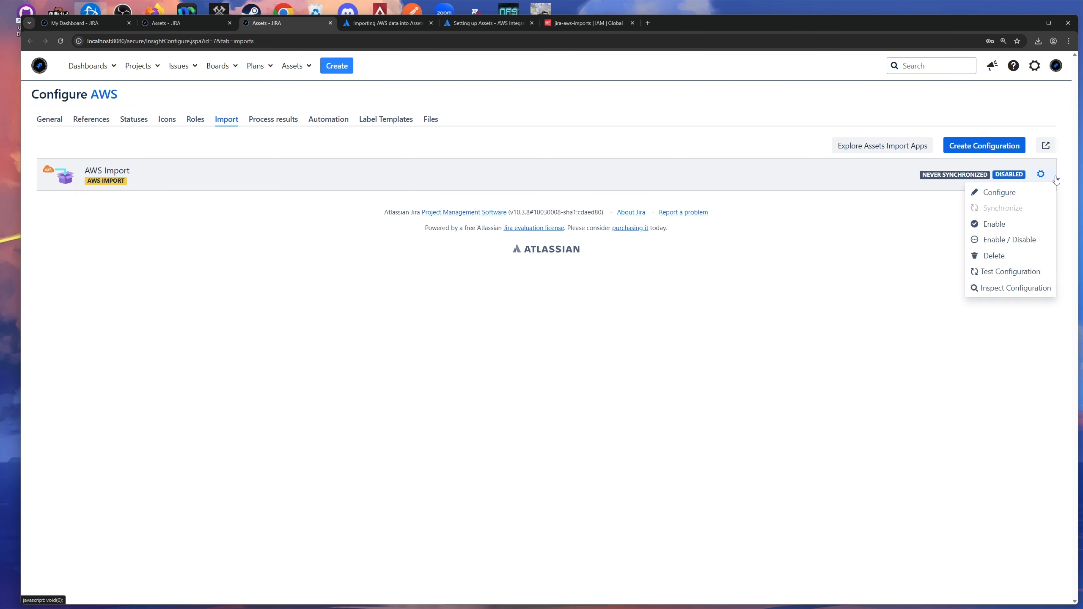
pyautogui.click(1040, 174)
pyautogui.click(1040, 175)
pyautogui.click(1002, 223)
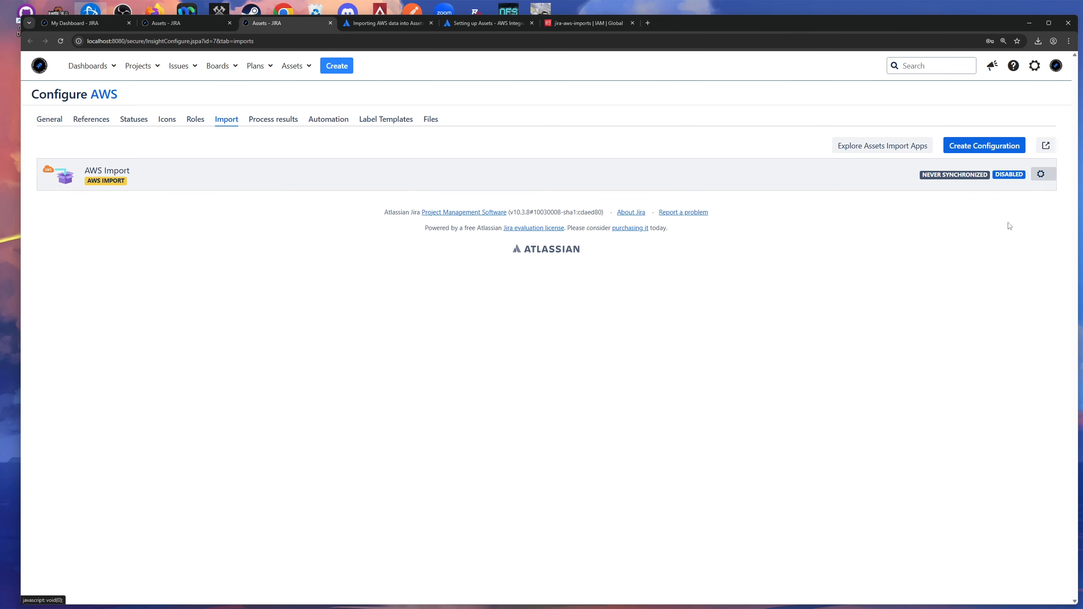
pyautogui.click(1033, 111)
pyautogui.click(691, 173)
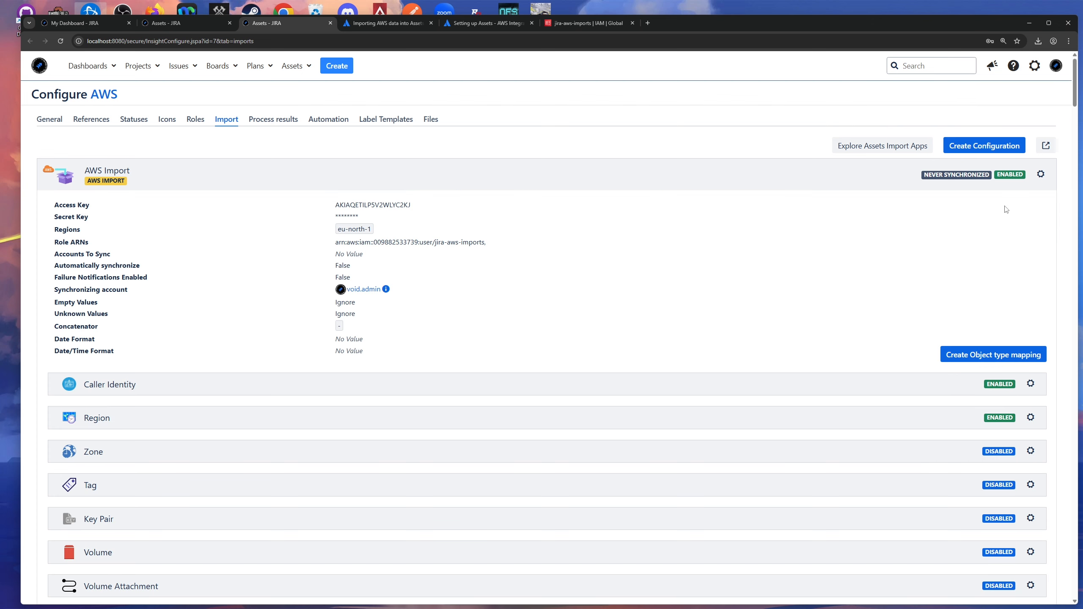
# Synchronize the AWS Import configuration and confirm the import of its enabled object types.
pyautogui.click(1042, 176)
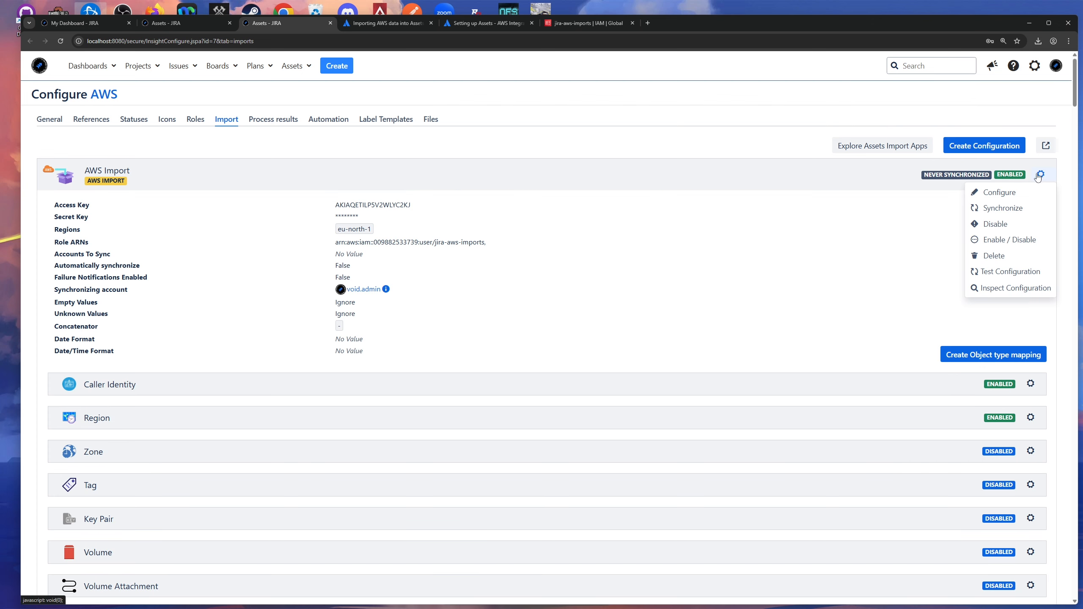
pyautogui.click(1014, 209)
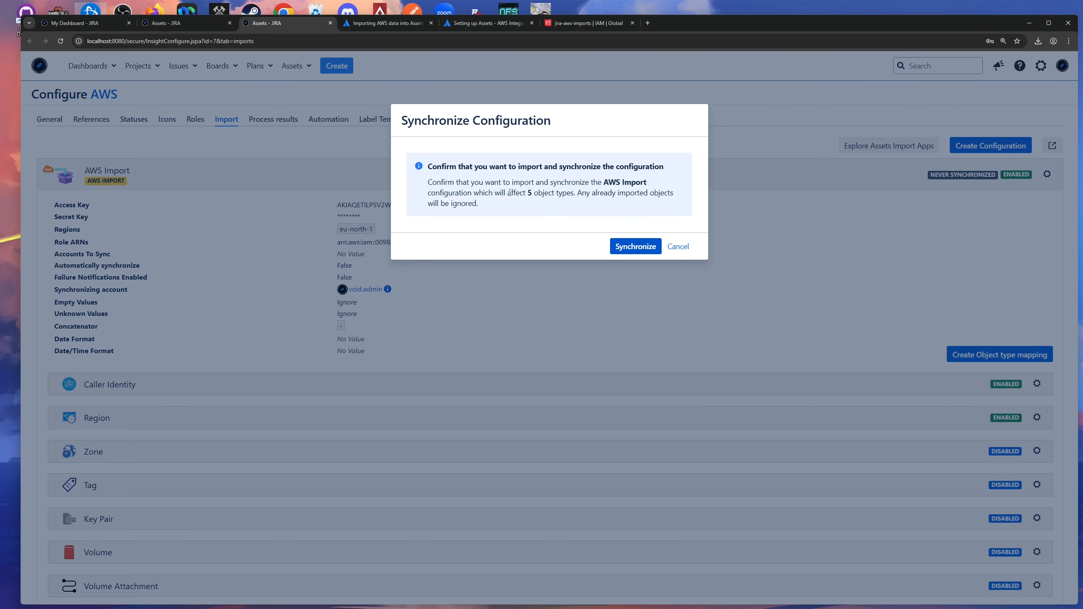
pyautogui.click(632, 247)
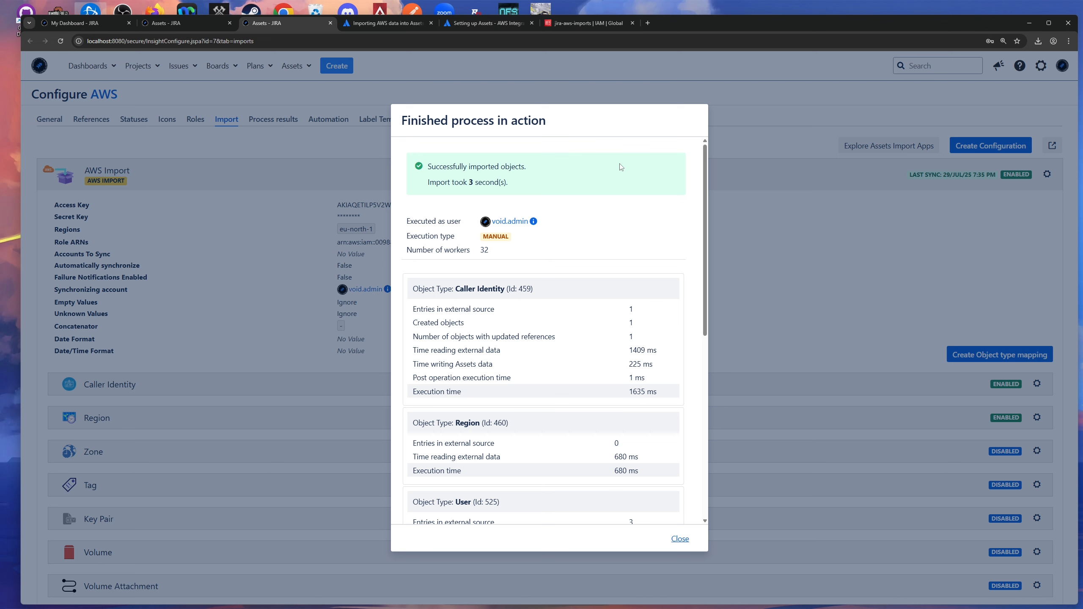
# Examine the import results for the Caller Identity, Region, User, Role and Policy object types and close the report.
pyautogui.scroll(-1, 576, 268)
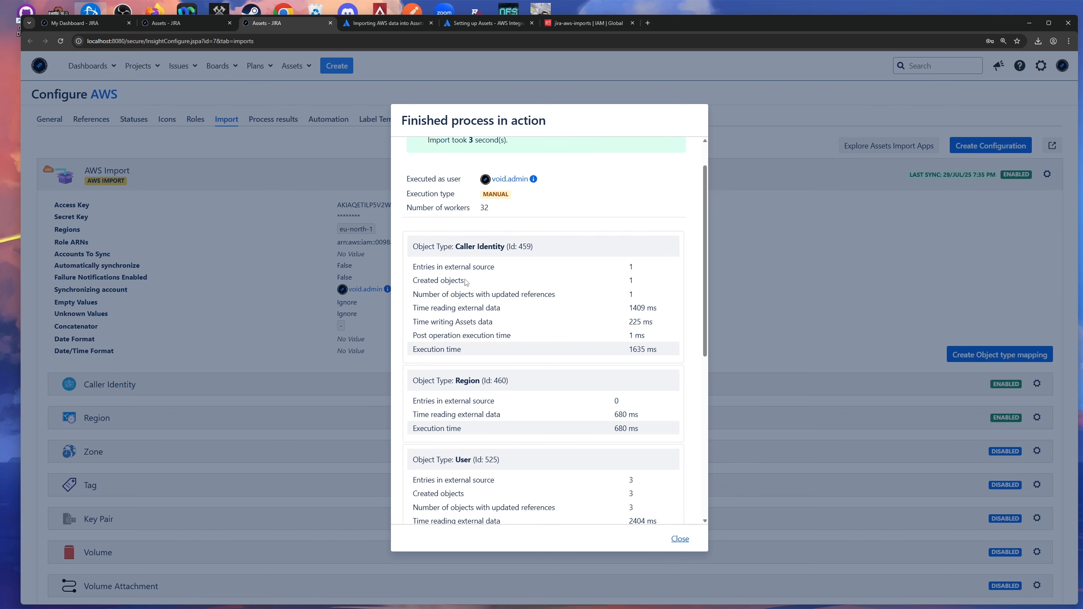
pyautogui.moveTo(455, 246); pyautogui.dragTo(502, 245)
pyautogui.scroll(-2, 558, 294)
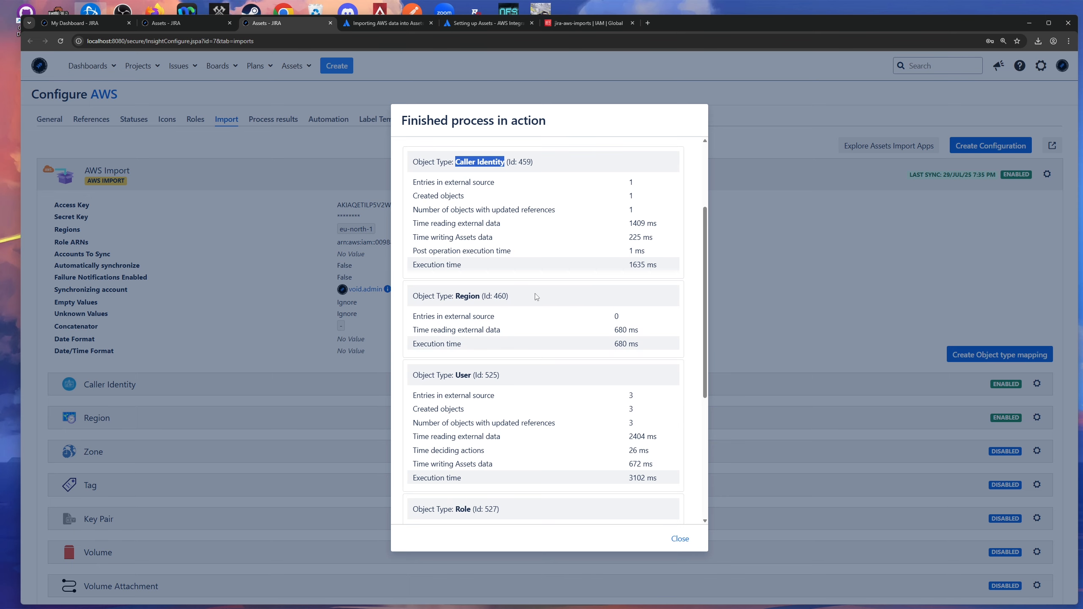
pyautogui.scroll(-2, 535, 296)
pyautogui.moveTo(510, 312); pyautogui.dragTo(427, 311)
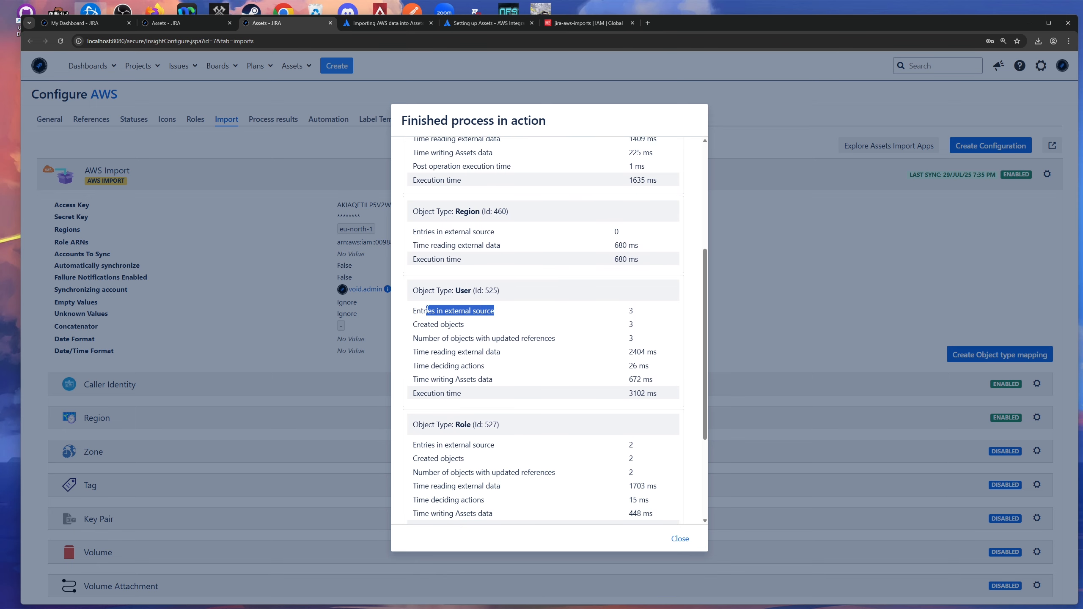
pyautogui.scroll(-2, 516, 312)
pyautogui.scroll(-2, 505, 357)
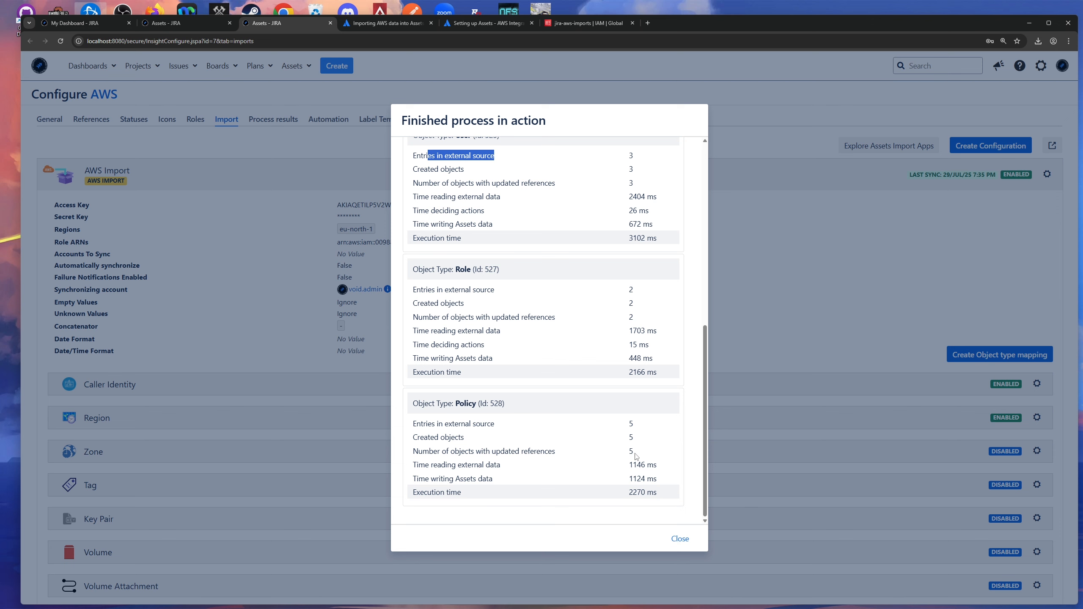
pyautogui.scroll(8, 635, 455)
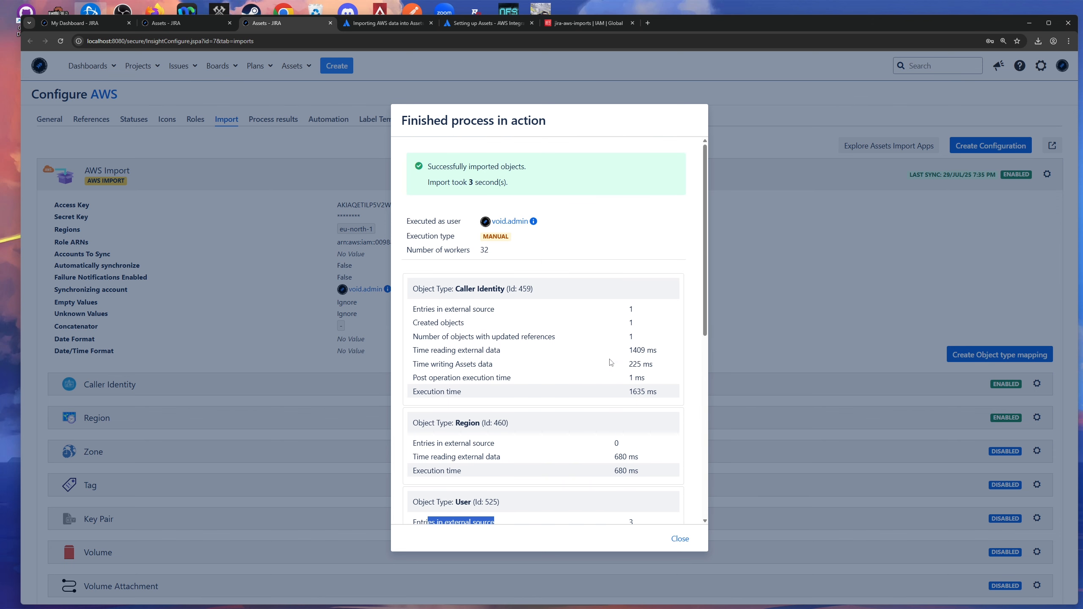
pyautogui.click(681, 539)
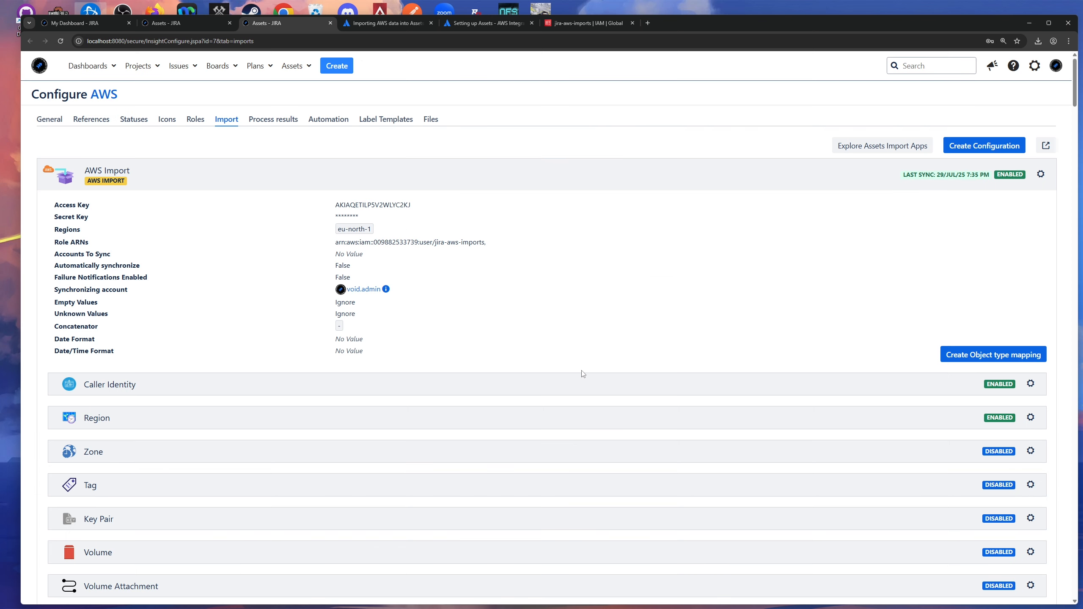
# Open the imported Caller Identity object under General in the AWS object schema.
pyautogui.click(183, 22)
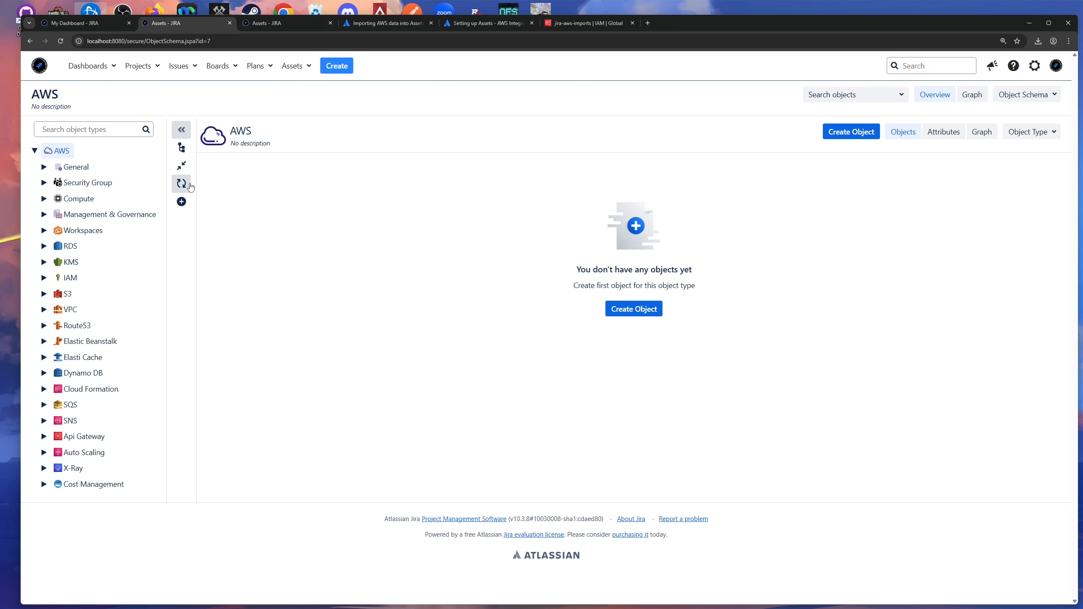
pyautogui.click(44, 167)
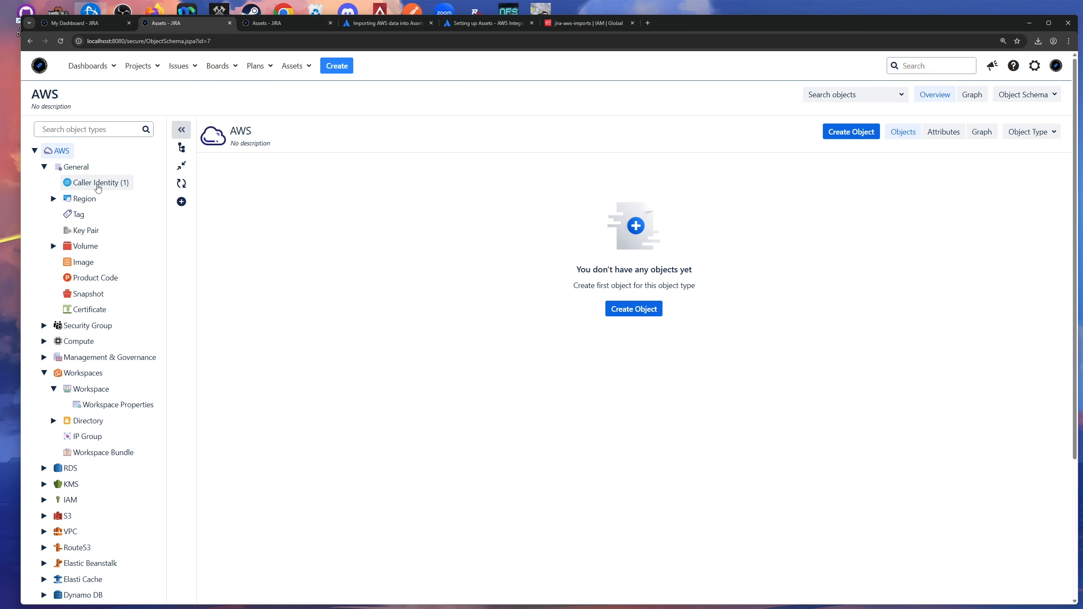
pyautogui.click(97, 184)
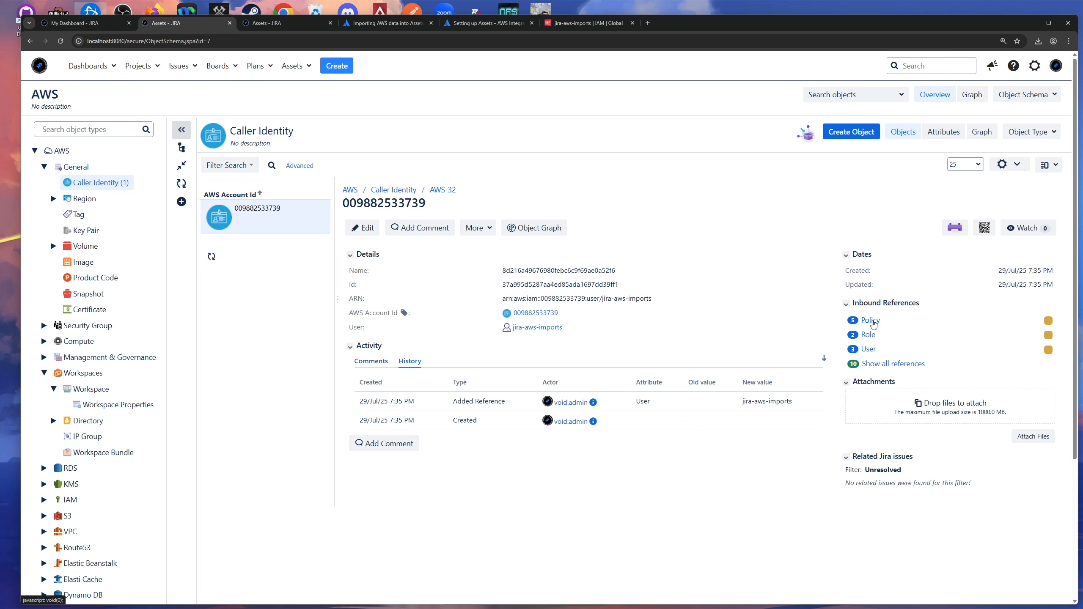
# Search the schema's object types for "User" and open the imported User objects under IAM.
pyautogui.click(78, 130)
pyautogui.write('User')
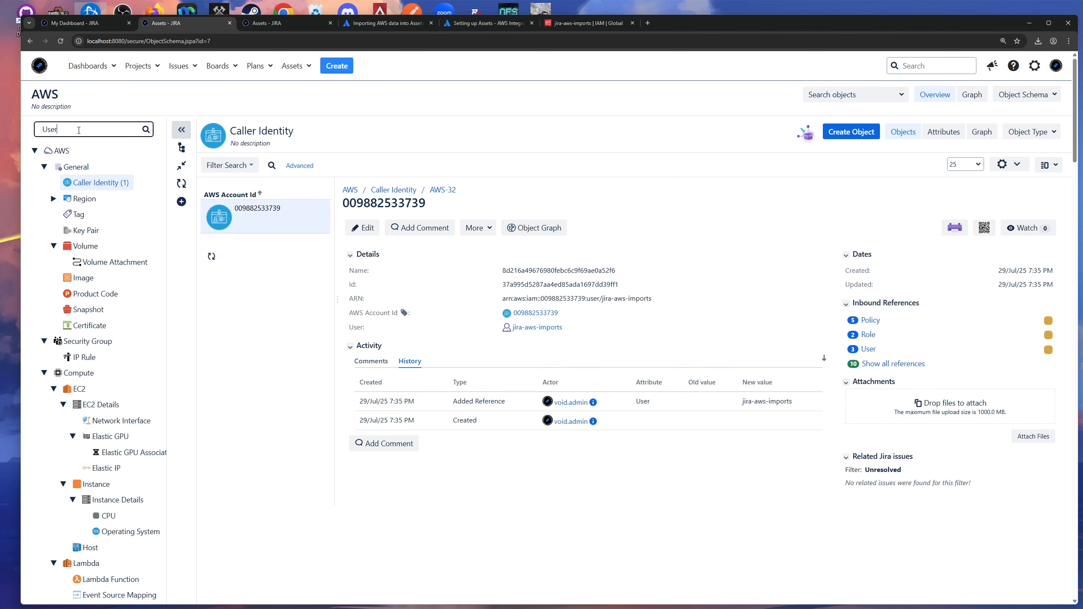
pyautogui.scroll(-12, 121, 164)
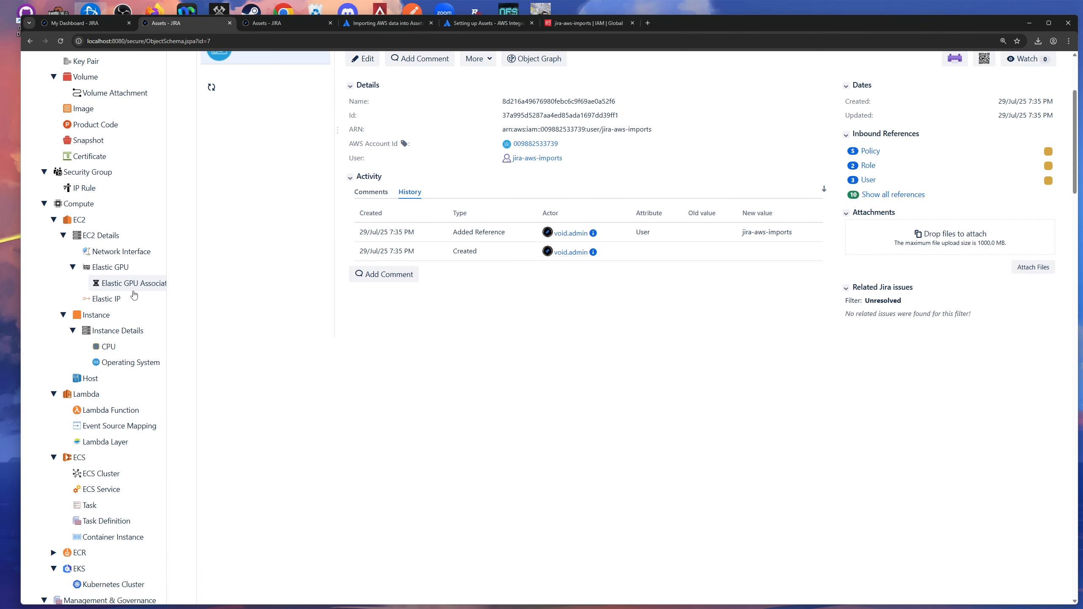
pyautogui.scroll(-1, 118, 278)
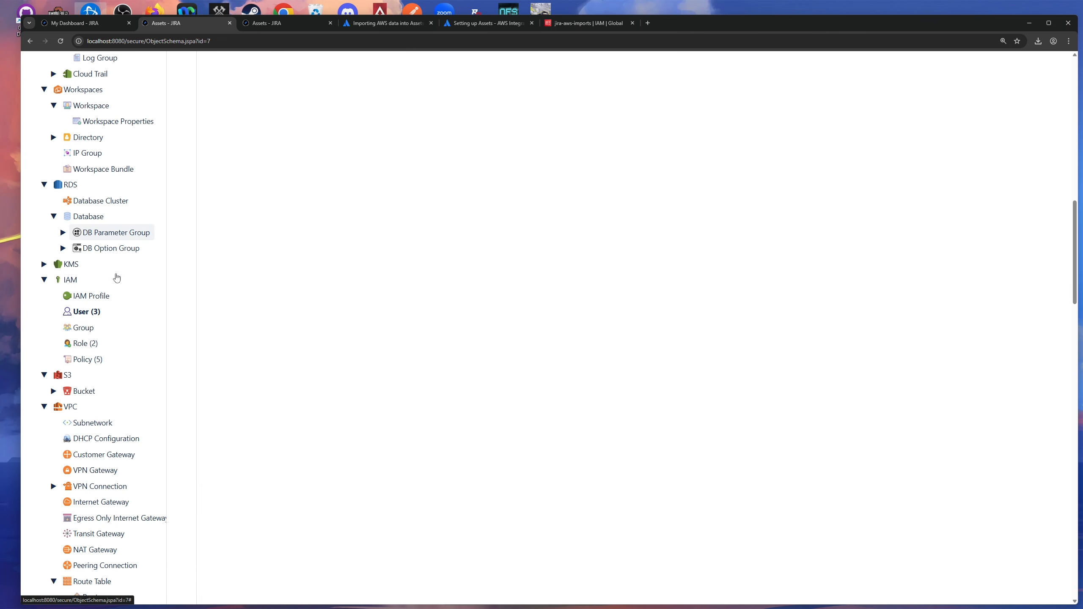
pyautogui.click(83, 310)
pyautogui.scroll(18, 346, 394)
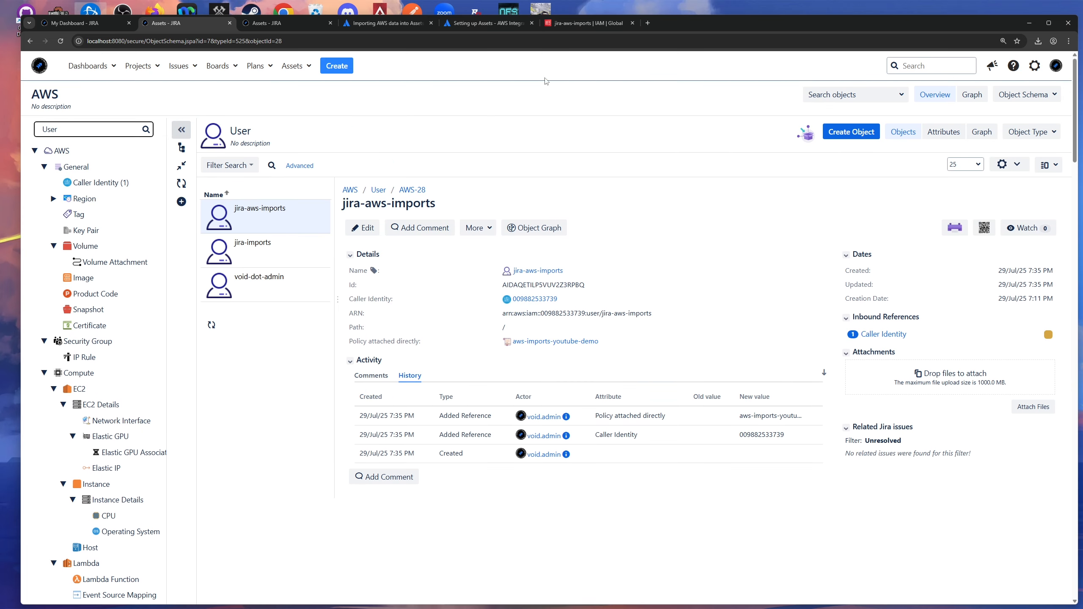
# Open the IAM Users list in the AWS console for comparison and return to the imported User objects in Jira.
pyautogui.click(582, 22)
pyautogui.click(90, 84)
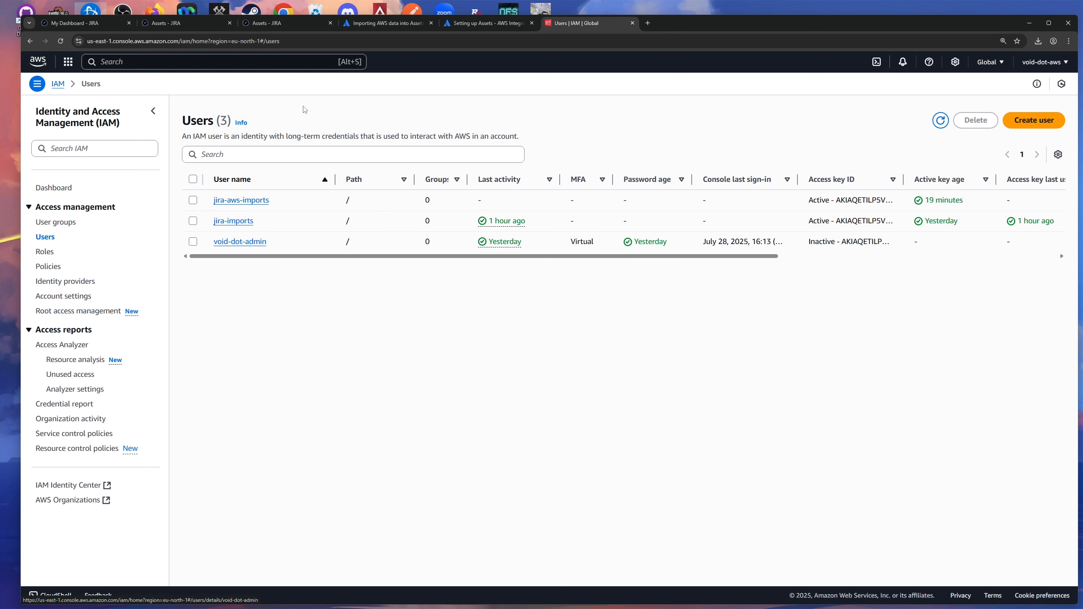
pyautogui.click(221, 23)
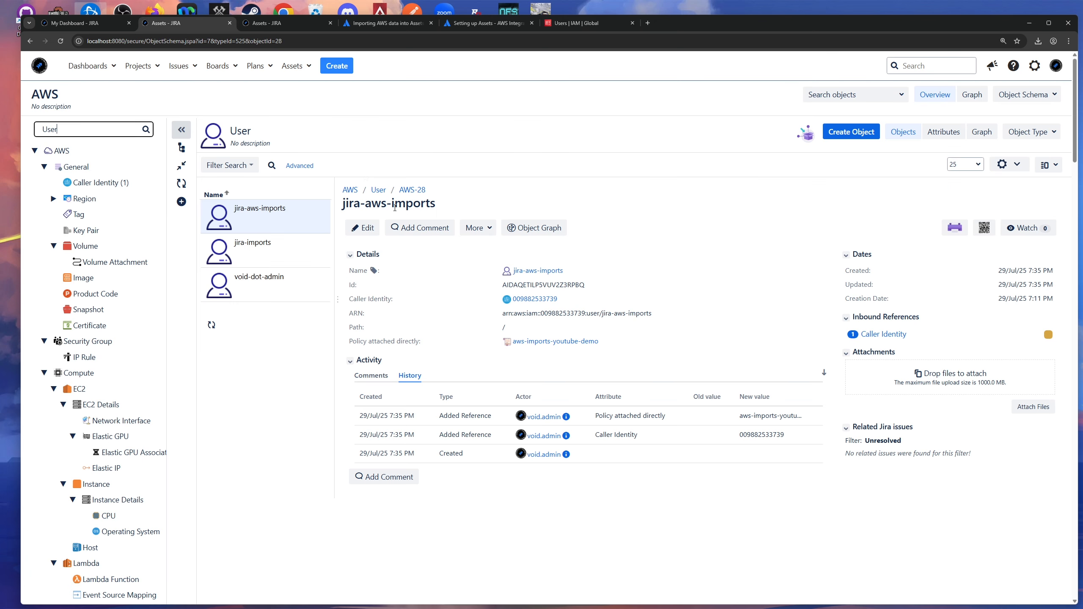
# Review the imported User objects, checking the caller identity and directly attached policy of jira-aws-imports.
pyautogui.click(284, 257)
pyautogui.click(280, 291)
pyautogui.click(279, 245)
pyautogui.click(275, 217)
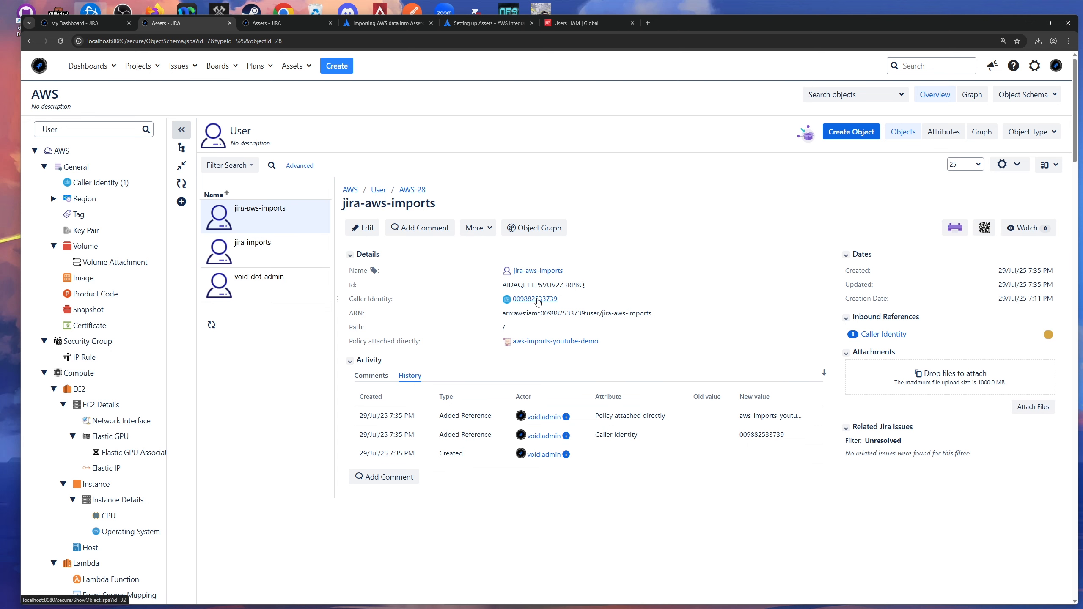
pyautogui.moveTo(562, 300); pyautogui.dragTo(376, 296)
pyautogui.click(423, 301)
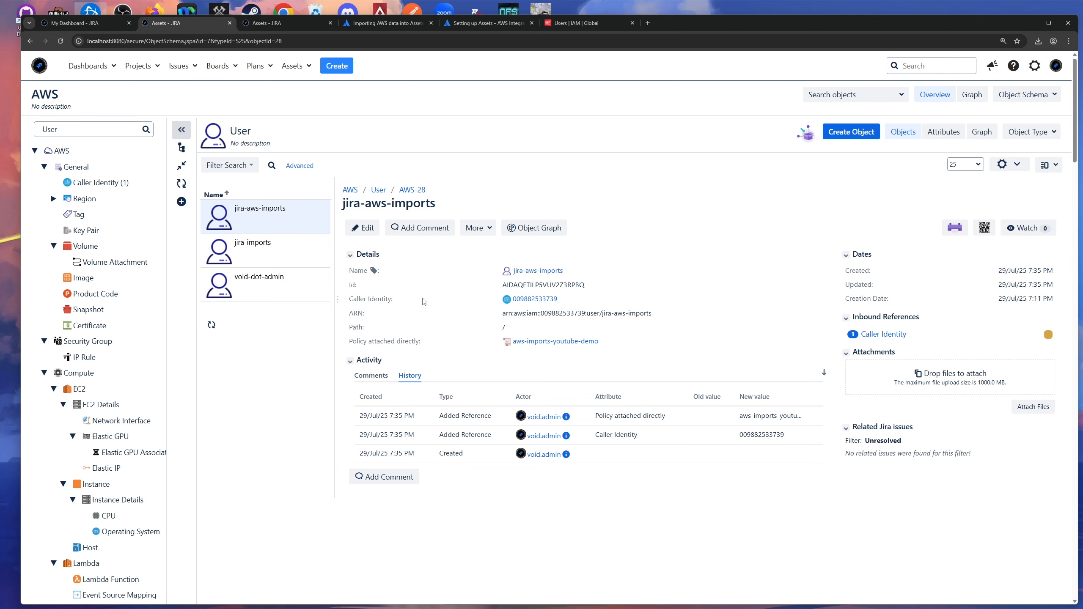
pyautogui.moveTo(367, 344); pyautogui.dragTo(419, 344)
pyautogui.click(478, 342)
# Switch to the AWS console and search the IAM policies for "demo".
pyautogui.click(561, 26)
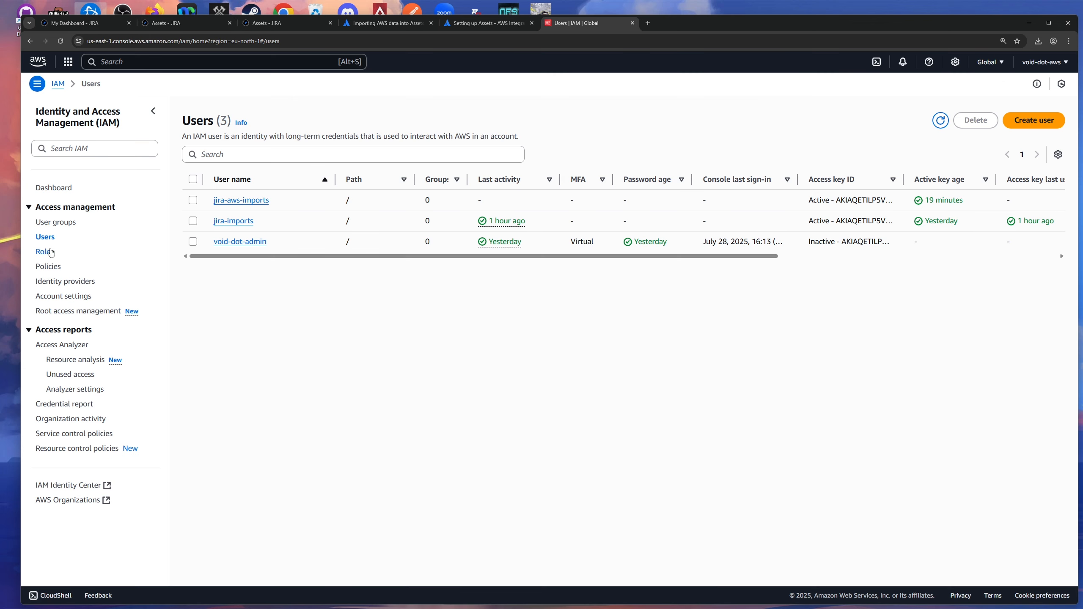
pyautogui.click(50, 266)
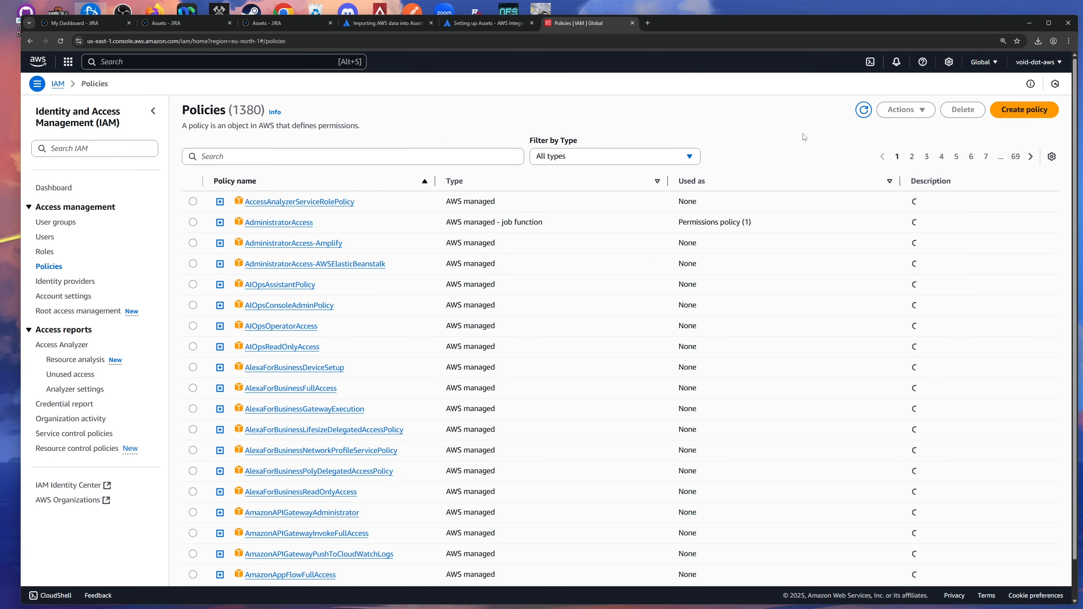
pyautogui.click(268, 152)
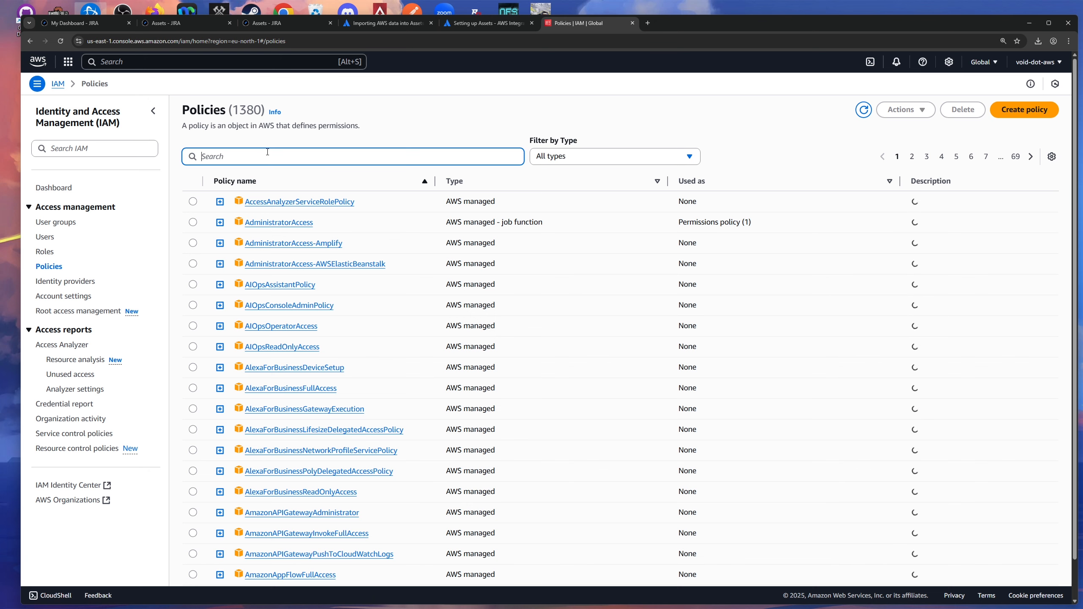
pyautogui.write('demo')
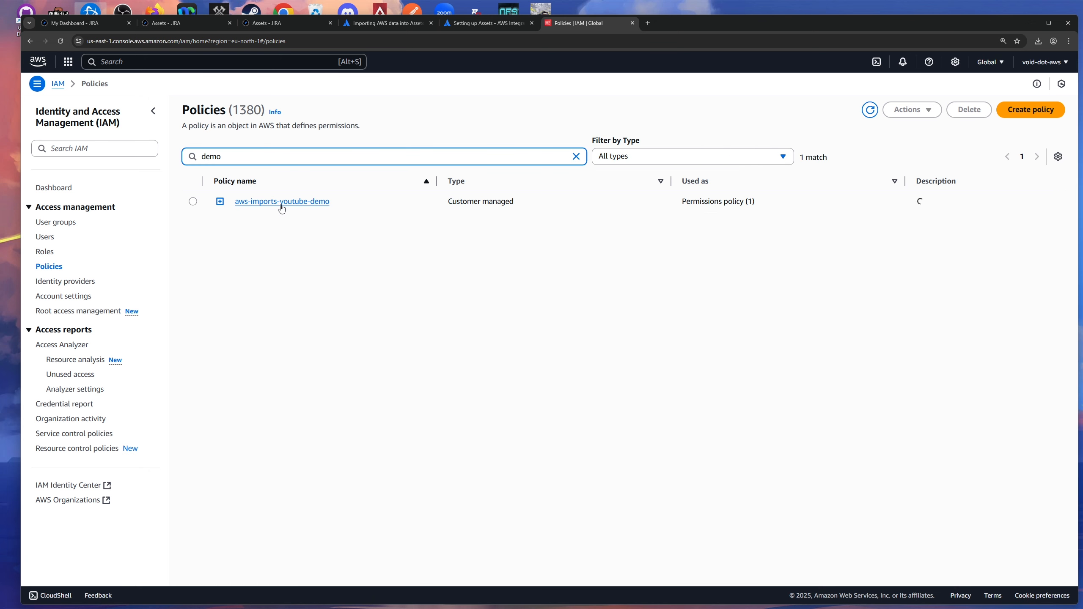
# Switch back to Jira, search the schema's object types for "policy" and open the imported Policy objects under IAM.
pyautogui.click(181, 22)
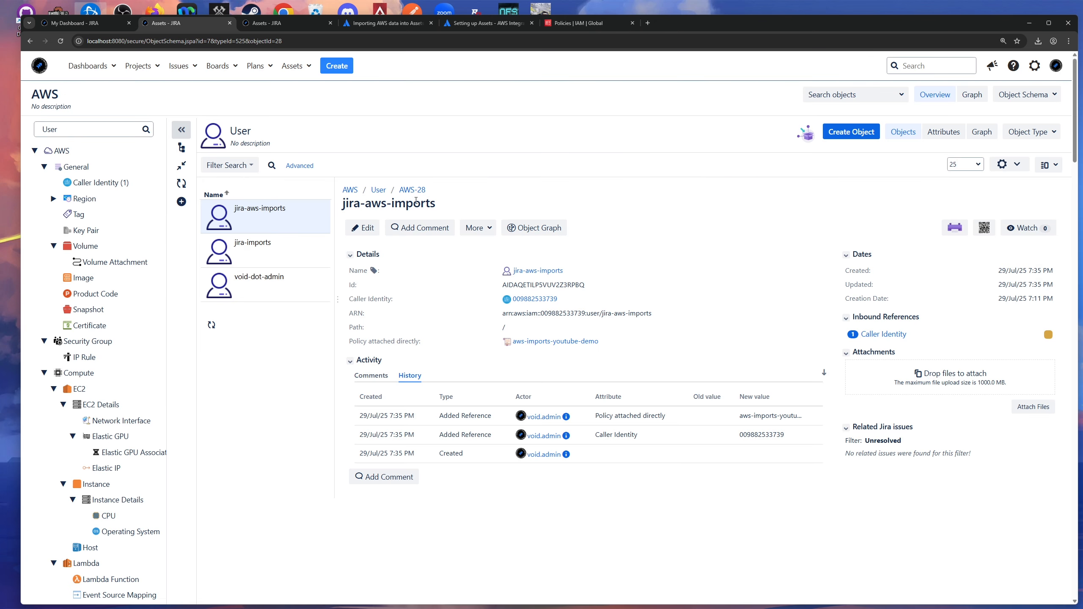
pyautogui.moveTo(92, 129); pyautogui.dragTo(19, 130)
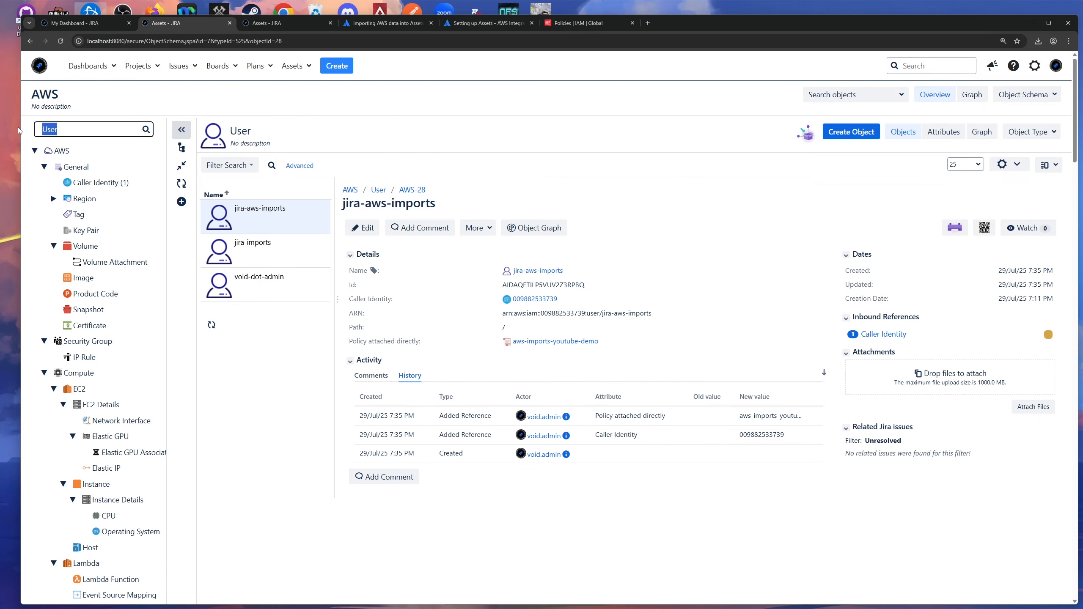
pyautogui.write('policy')
pyautogui.scroll(-15, 110, 337)
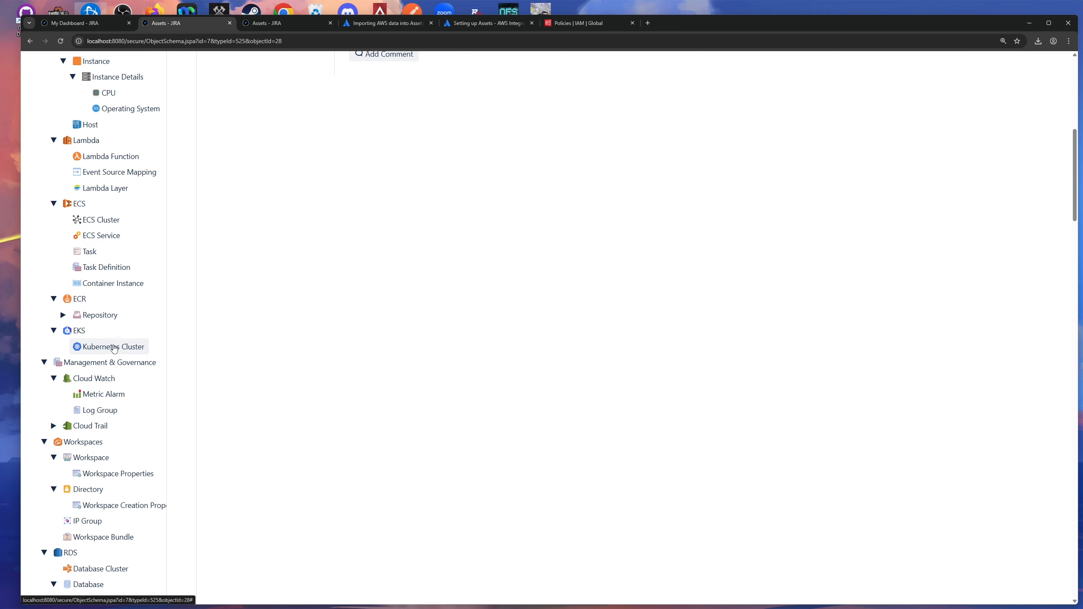
pyautogui.scroll(-3, 111, 337)
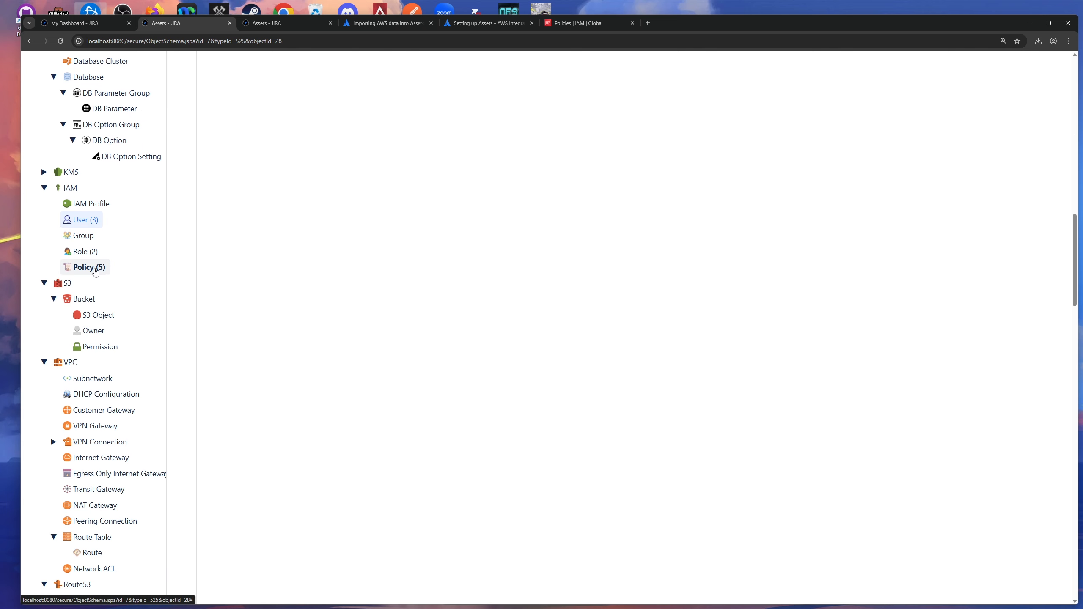
pyautogui.click(92, 271)
pyautogui.scroll(15, 474, 348)
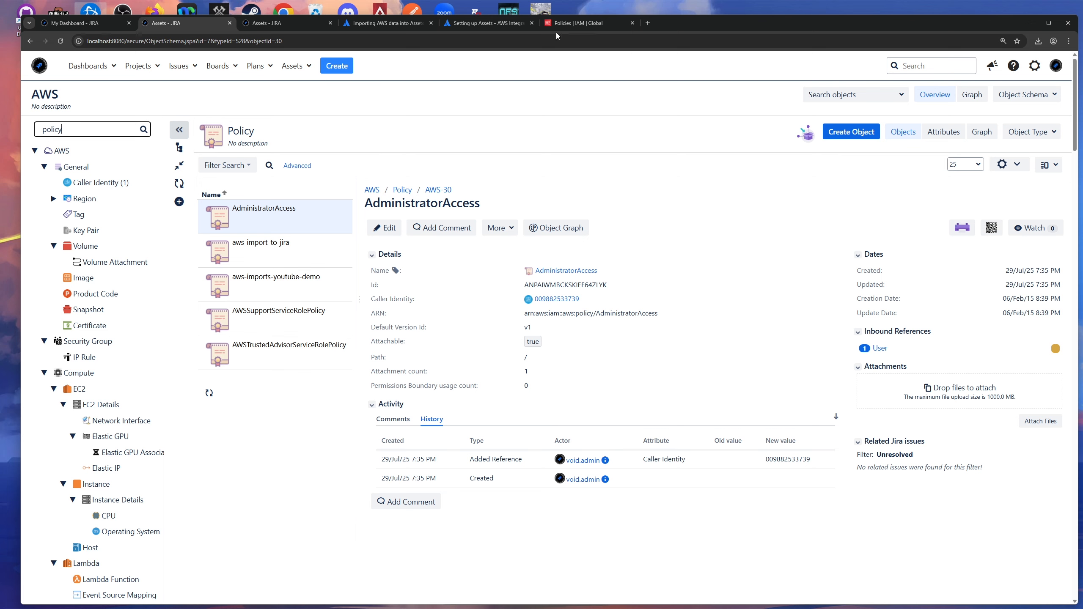
# Switch to the AWS console and clear the "demo" search to list all IAM policies.
pyautogui.click(565, 26)
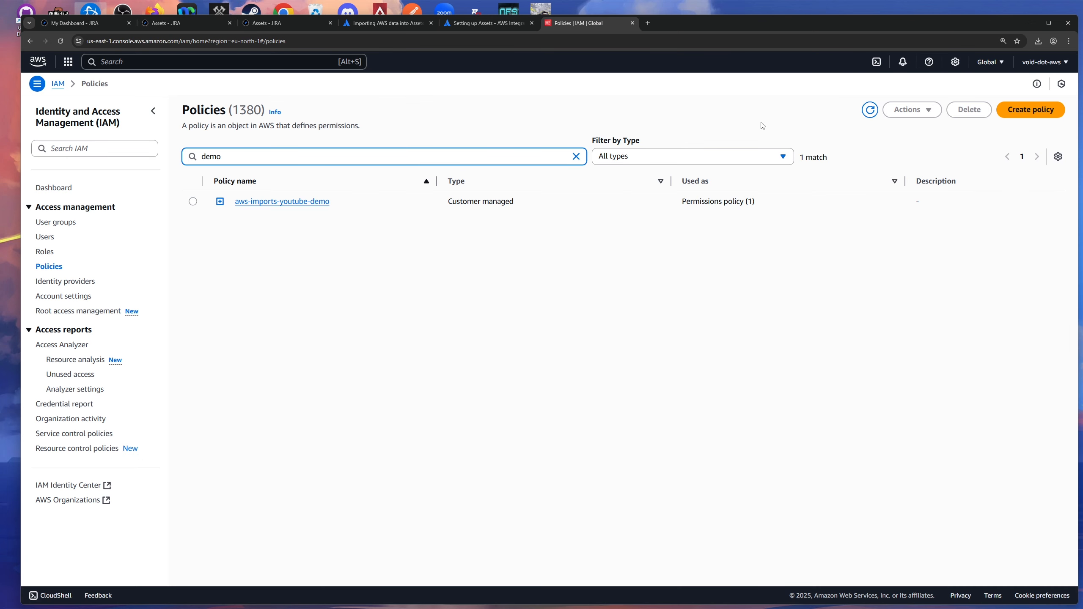
pyautogui.doubleClick(239, 156)
pyautogui.press('BackSpace')
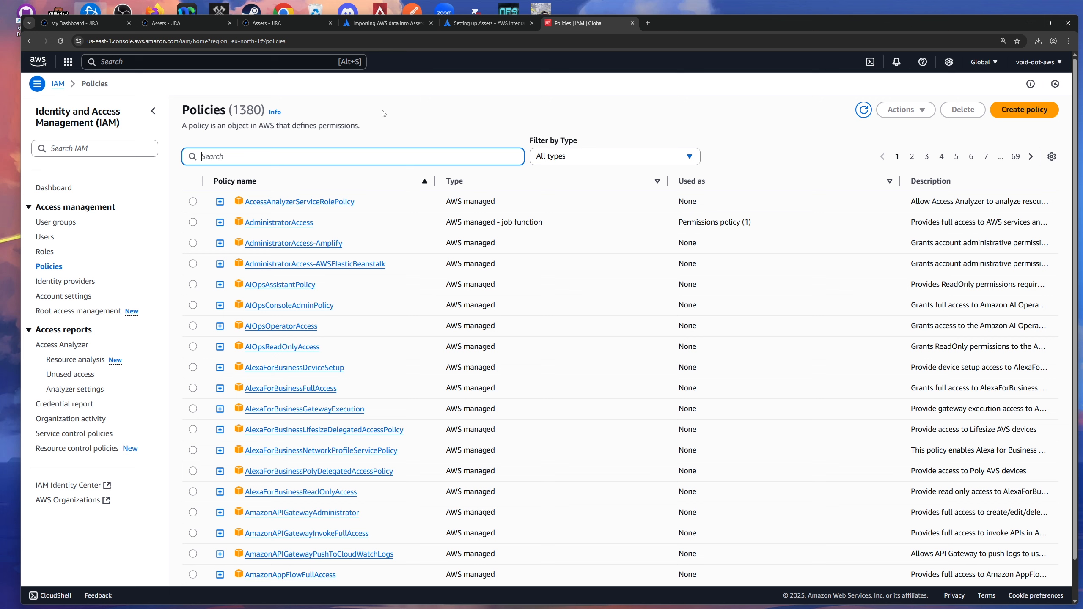
# Switch back to Jira, open the aws-imports-youtube-demo Policy object and view the User objects that reference it.
pyautogui.click(287, 23)
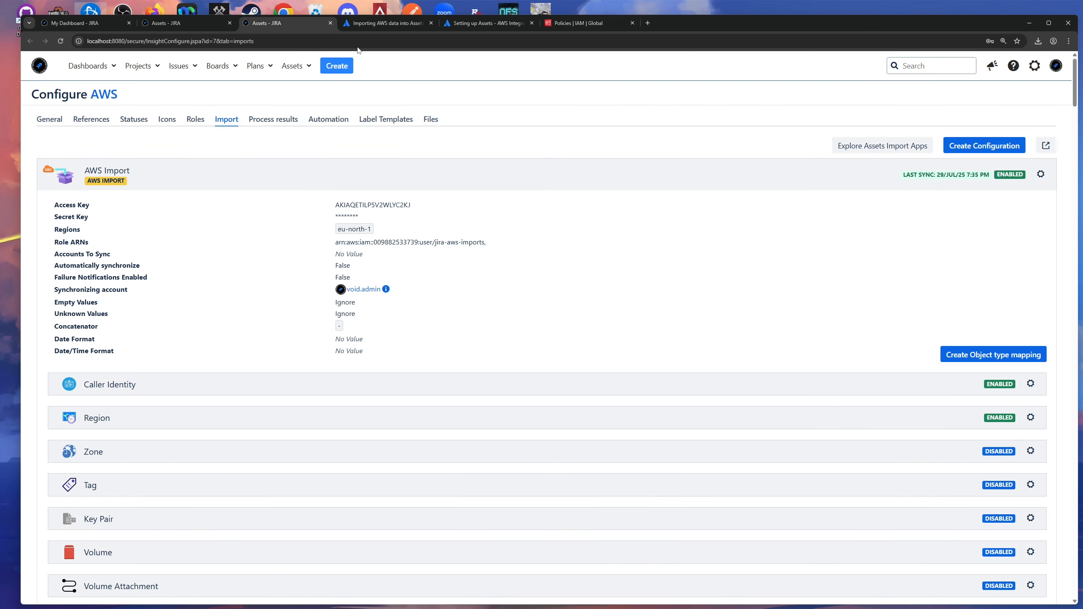
pyautogui.click(205, 23)
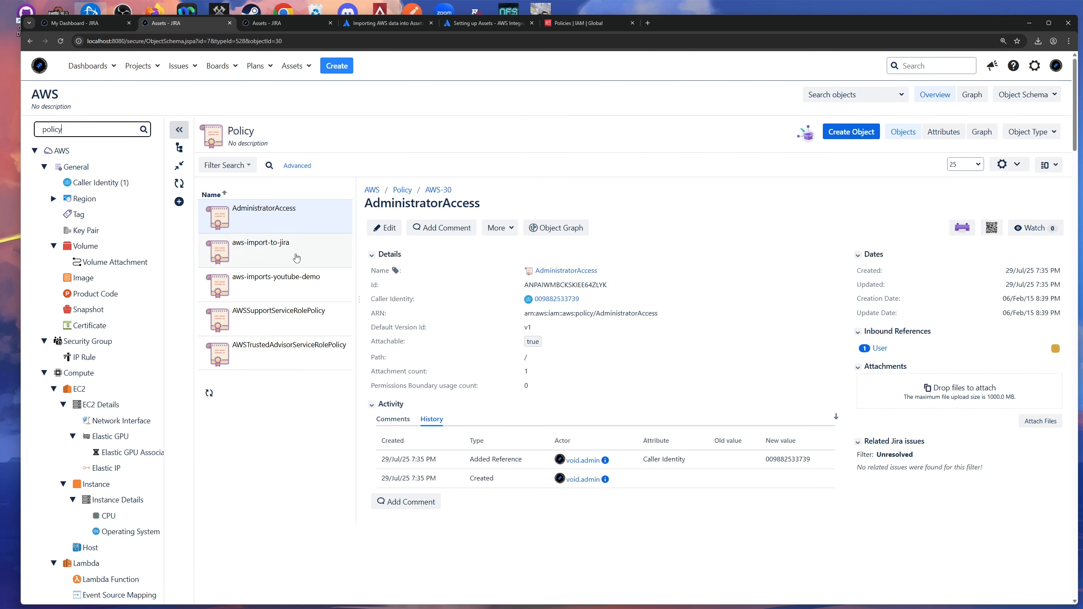
pyautogui.click(249, 286)
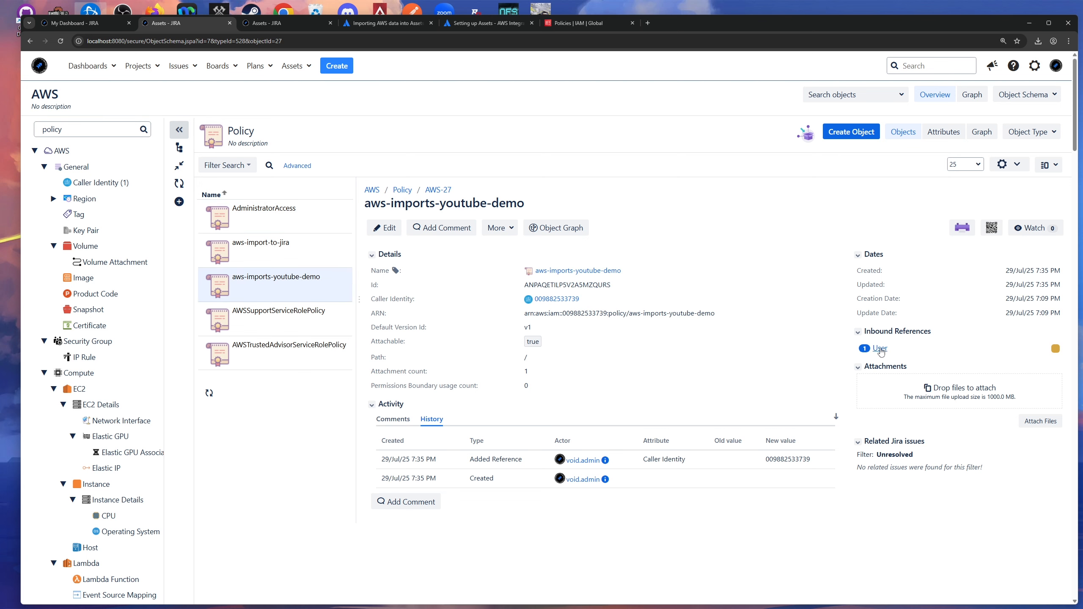
pyautogui.click(879, 348)
pyautogui.moveTo(516, 194); pyautogui.dragTo(463, 194)
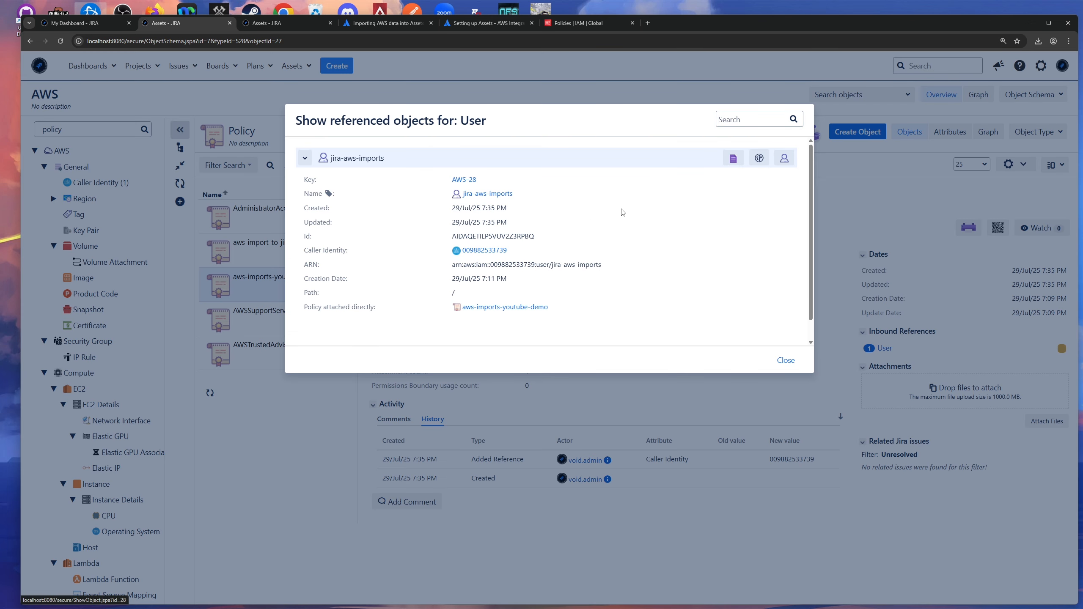
pyautogui.click(783, 360)
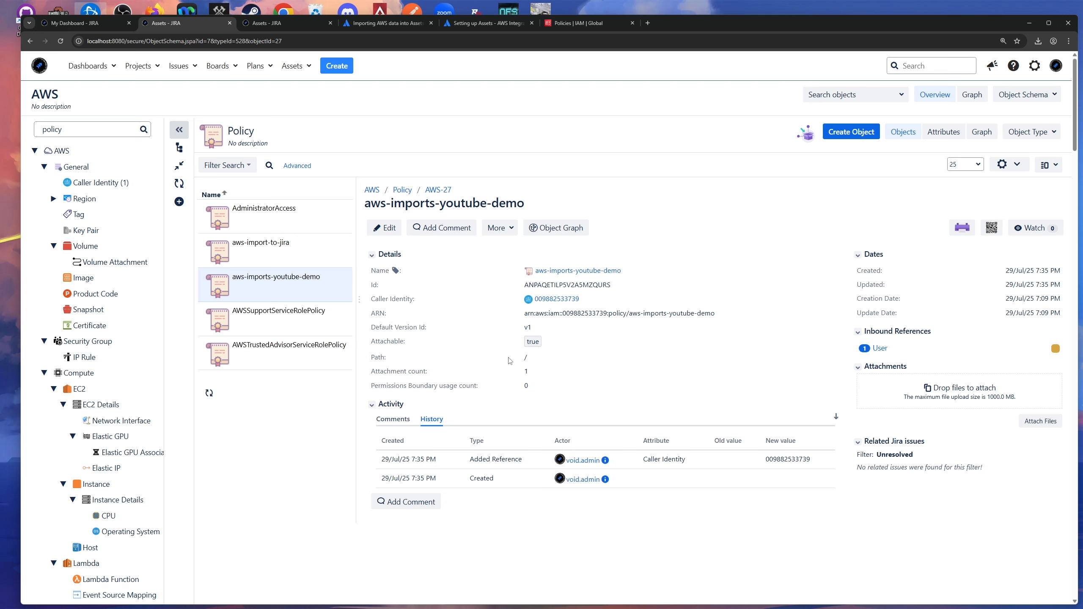
# Review the Attachable attribute of the aws-imports-youtube-demo policy and the actor recorded in its history.
pyautogui.doubleClick(374, 339)
pyautogui.click(570, 342)
pyautogui.scroll(-2, 509, 435)
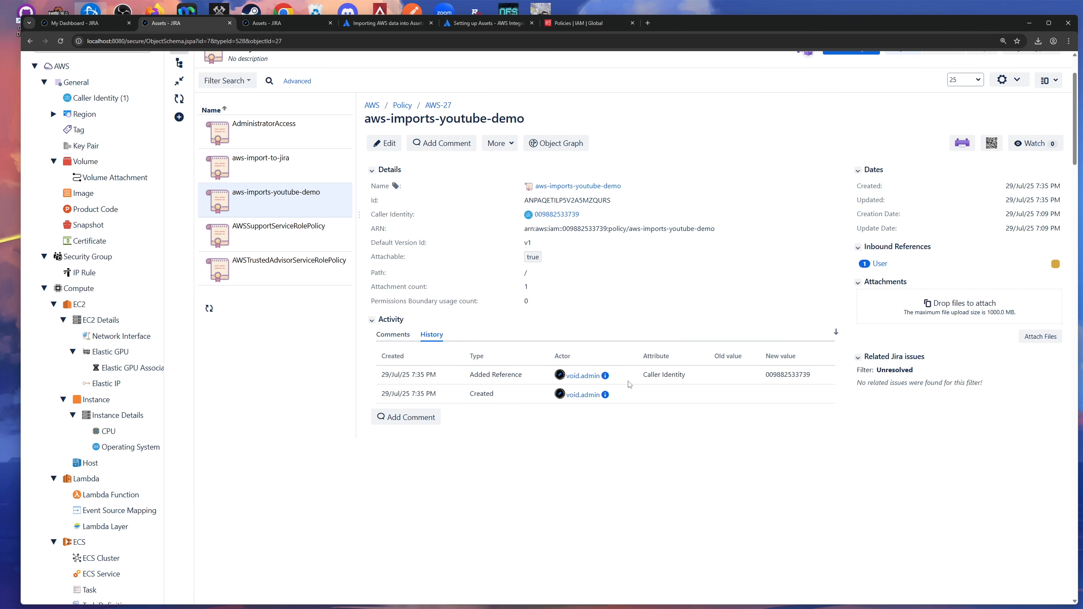
pyautogui.moveTo(601, 375); pyautogui.dragTo(566, 376)
pyautogui.scroll(2, 639, 426)
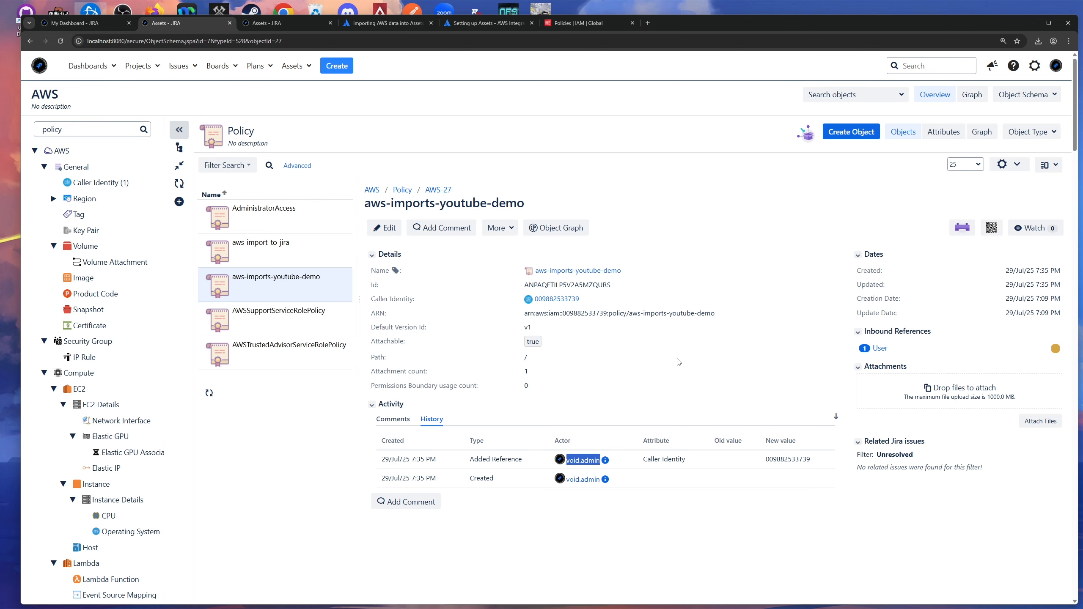
pyautogui.click(679, 361)
# Open the imported Role objects under IAM and review the overview of the policy referenced by AWSServiceRoleForSupport.
pyautogui.scroll(-1, 111, 354)
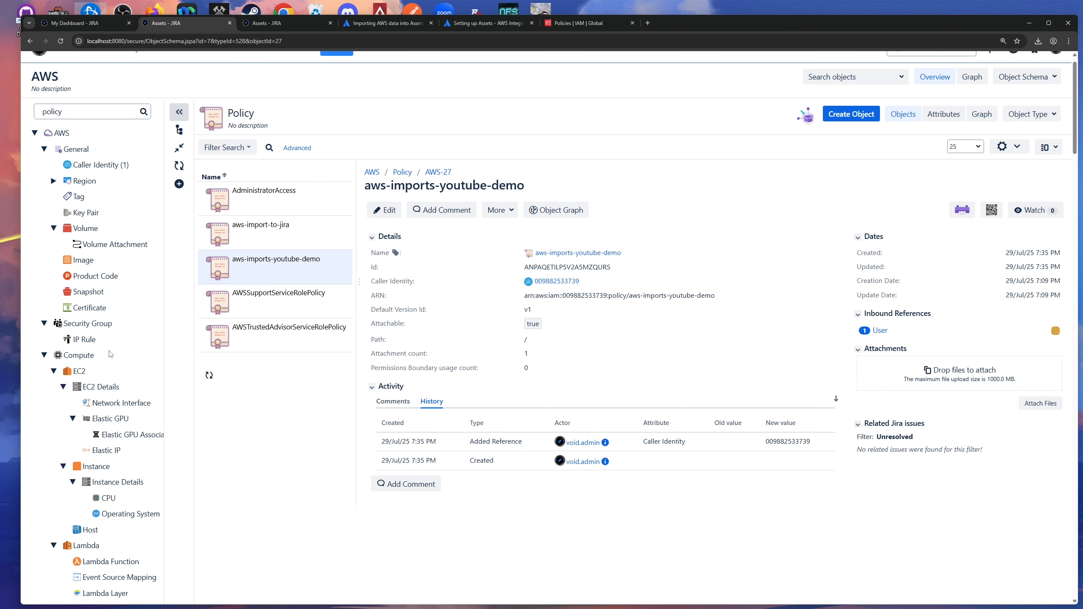
pyautogui.scroll(-18, 110, 354)
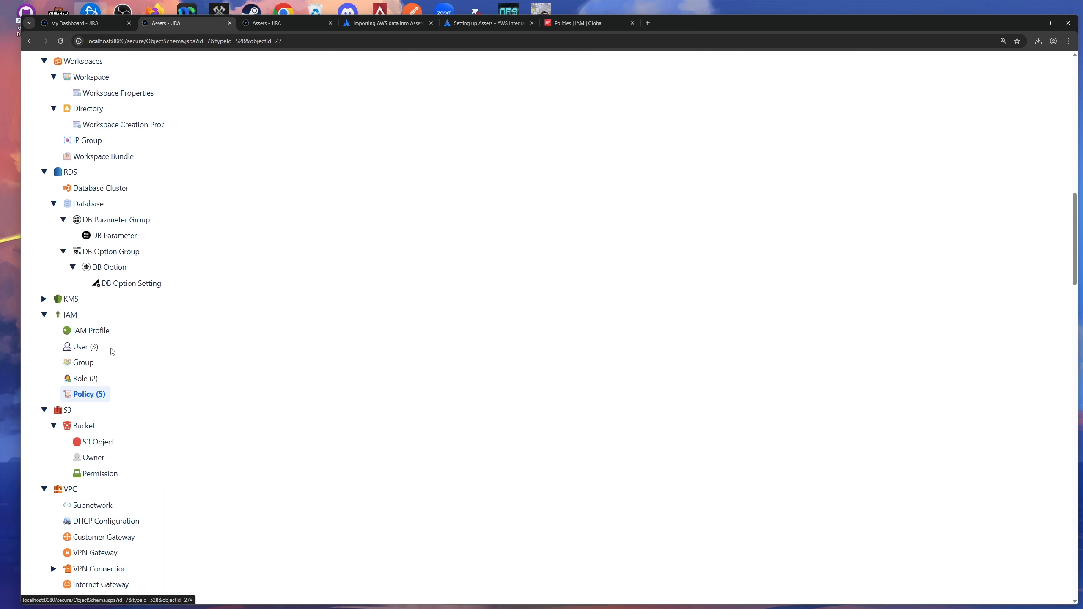
pyautogui.scroll(-1, 111, 352)
pyautogui.click(110, 349)
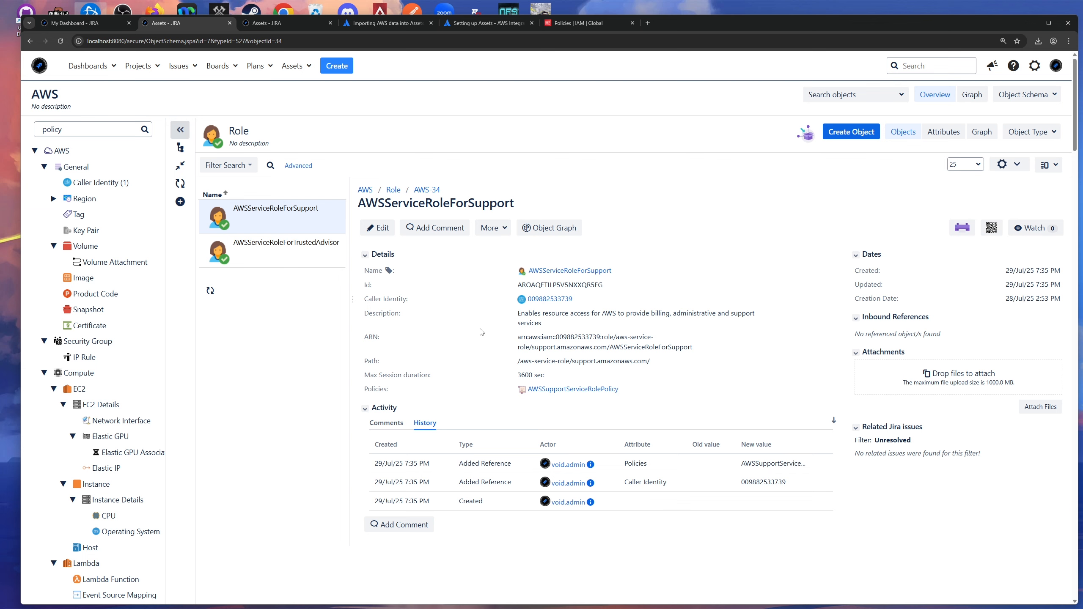
pyautogui.click(558, 391)
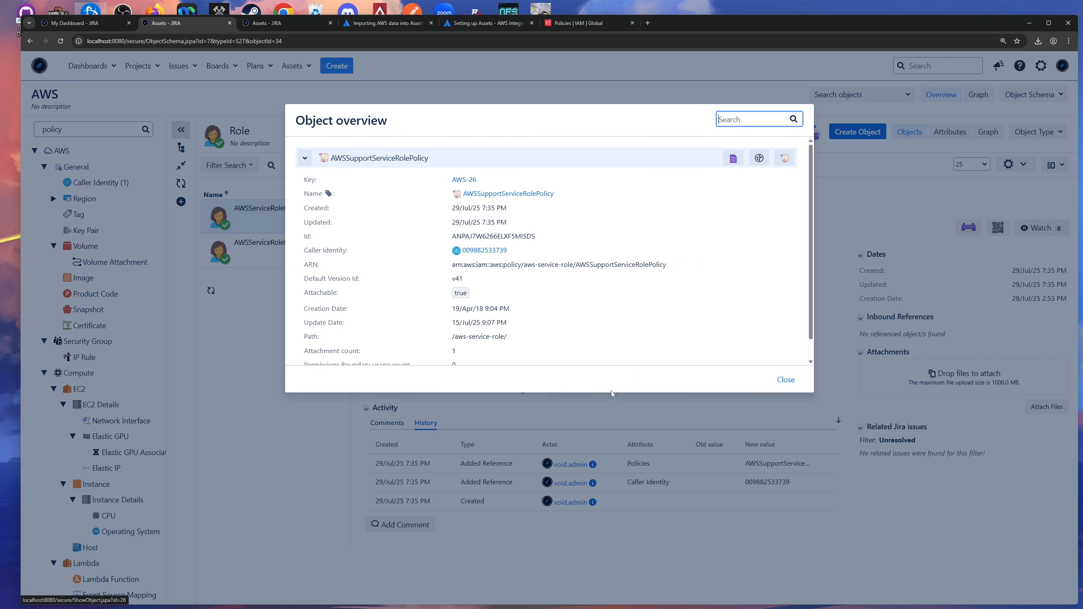
pyautogui.scroll(-1, 561, 289)
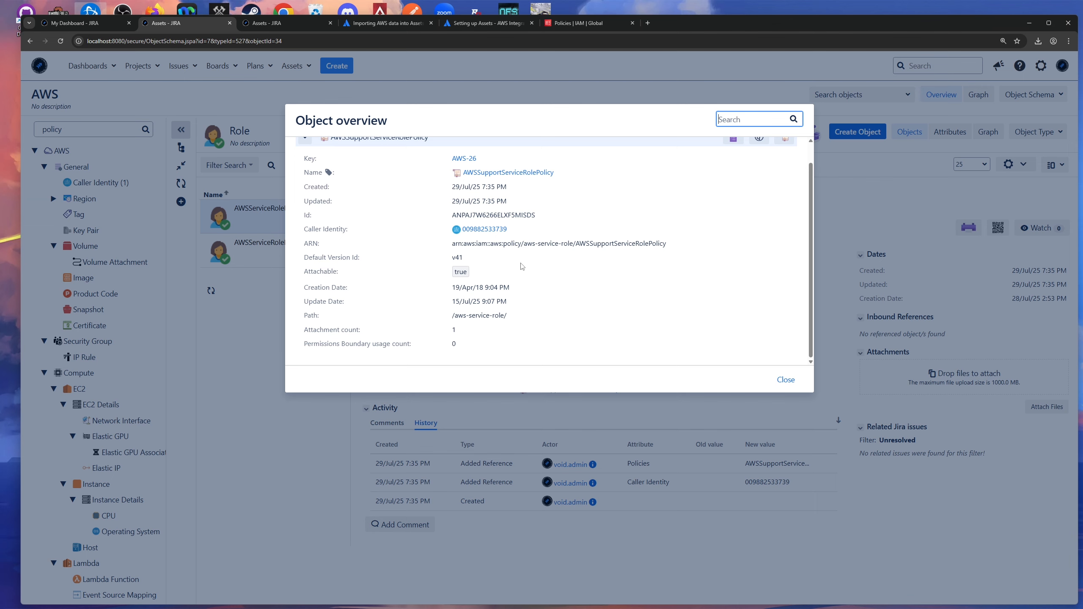
pyautogui.scroll(1, 525, 254)
# View the full object page of AWSSupportServiceRolePolicy, close it and return to the Role objects.
pyautogui.click(520, 195)
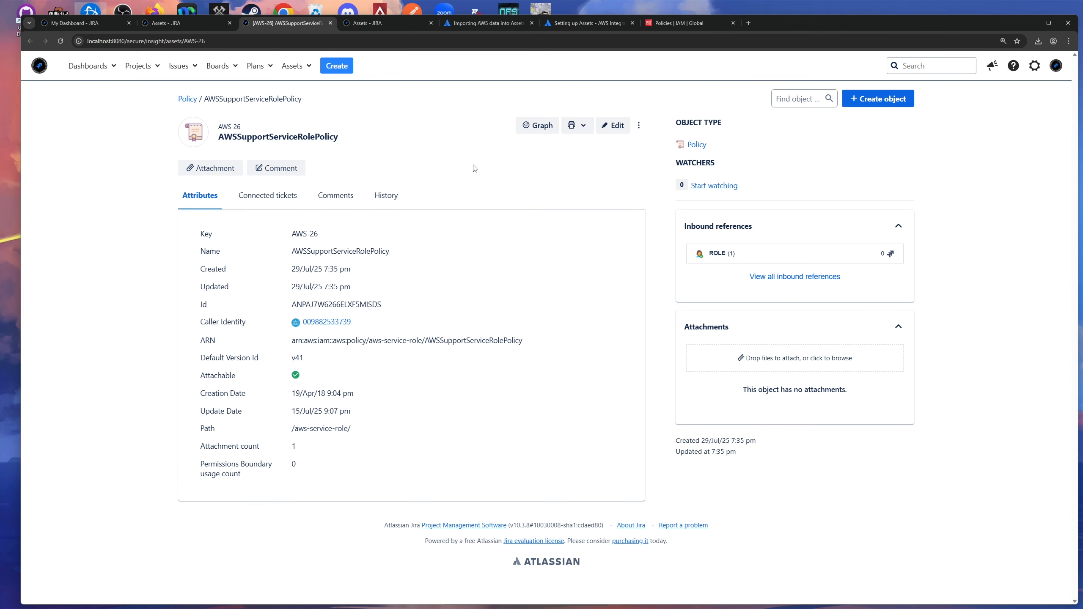
pyautogui.click(253, 208)
pyautogui.click(195, 197)
pyautogui.click(331, 23)
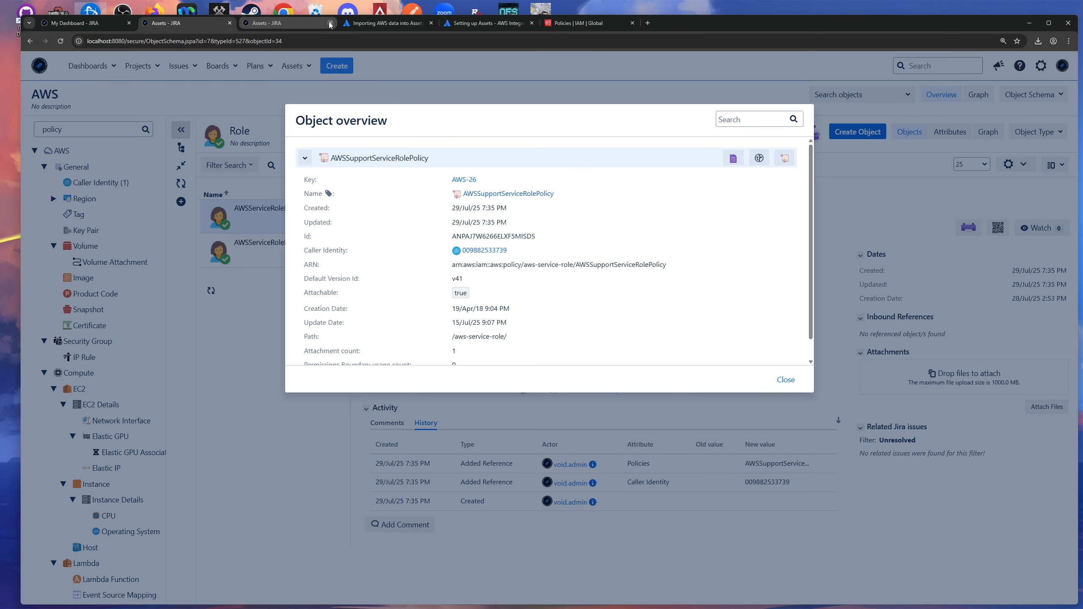
pyautogui.click(292, 24)
pyautogui.click(213, 27)
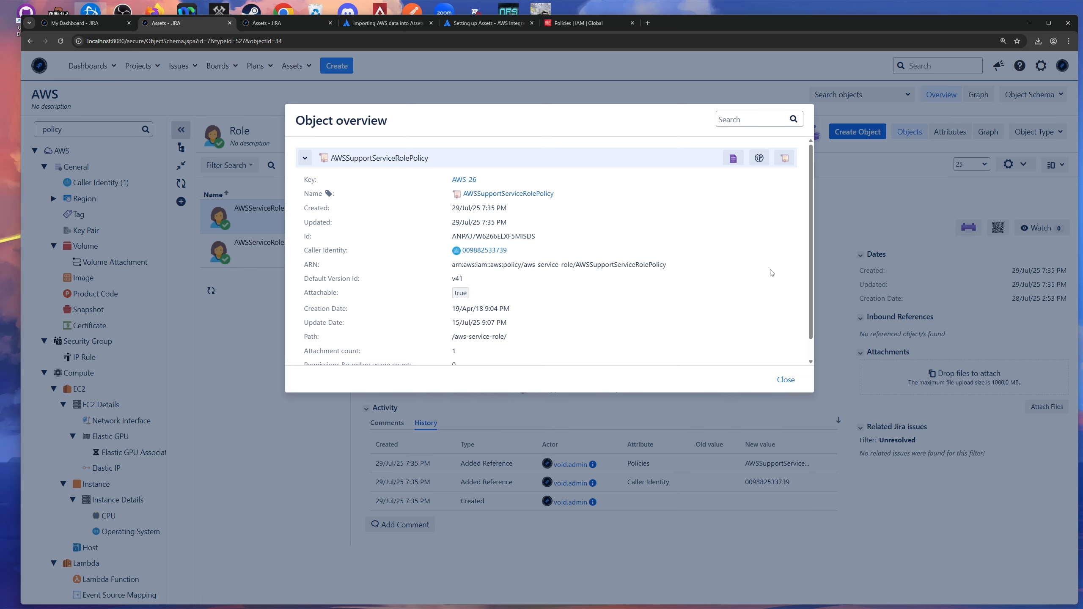
pyautogui.click(786, 379)
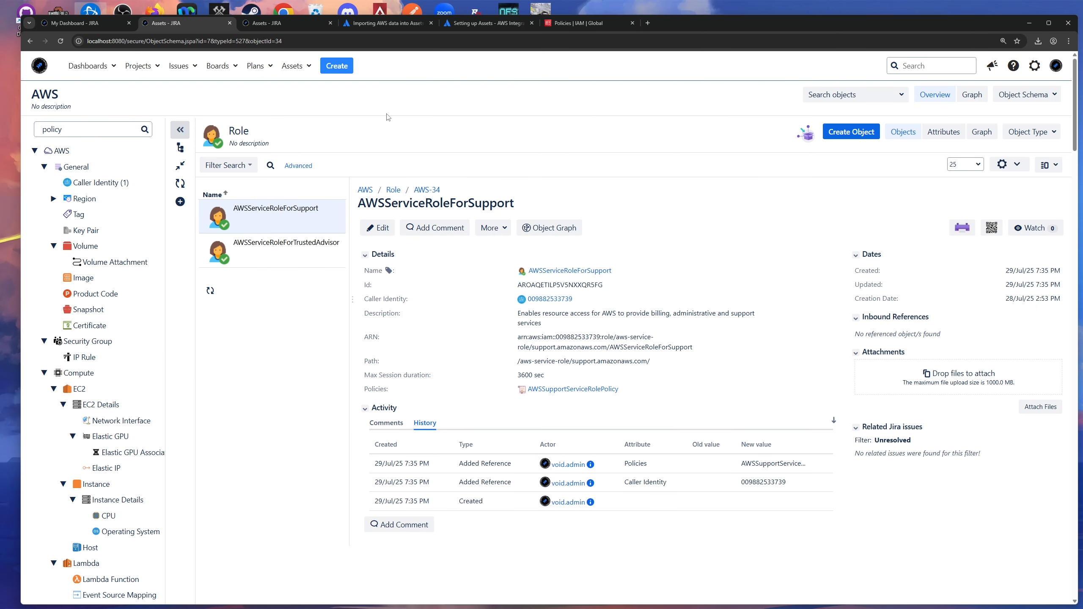
# Look at the AWS Import configuration, and return to the AWS schema to browse its object type tree.
pyautogui.click(289, 25)
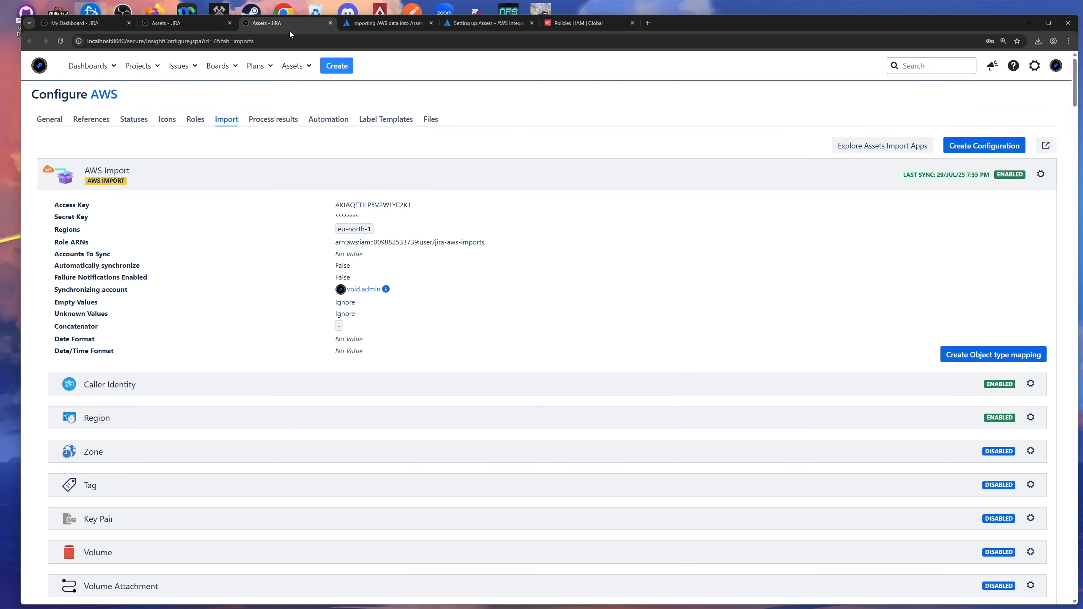
pyautogui.click(454, 174)
pyautogui.click(451, 182)
pyautogui.click(219, 26)
pyautogui.scroll(-20, 94, 231)
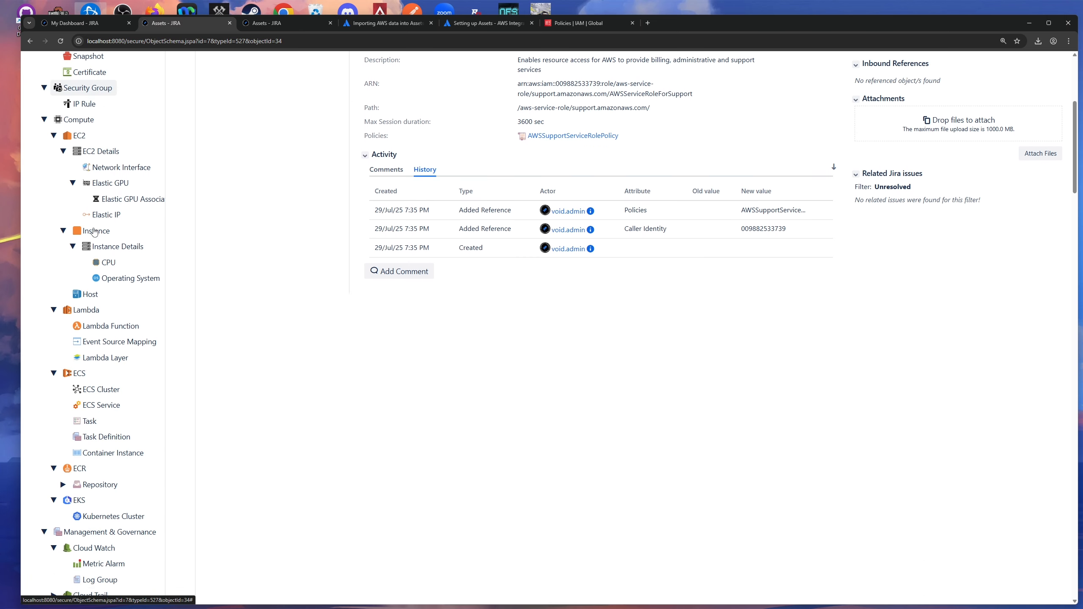
pyautogui.scroll(20, 103, 271)
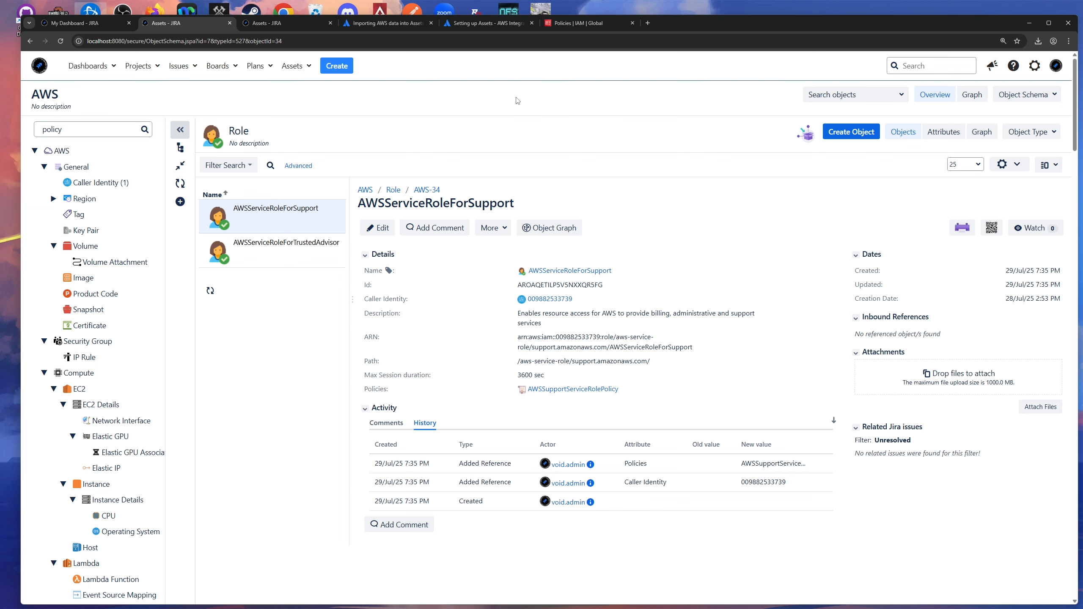
# Return to the AWS Import configuration and review the Caller Identity object type mapping with its identifiers and attributes.
pyautogui.click(273, 23)
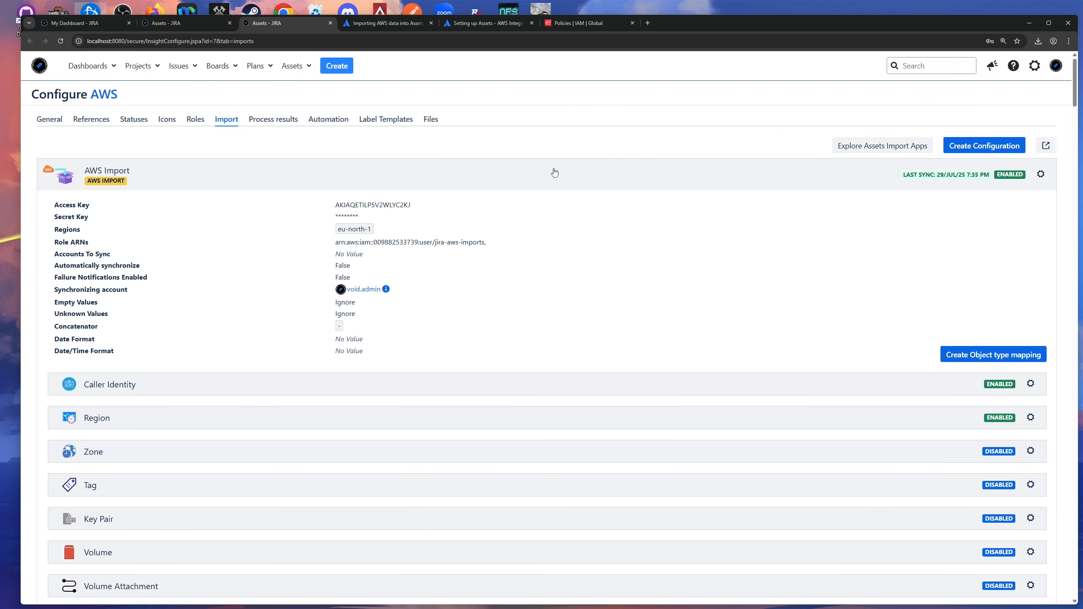
pyautogui.scroll(-2, 554, 231)
pyautogui.scroll(2, 597, 231)
pyautogui.scroll(-2, 596, 239)
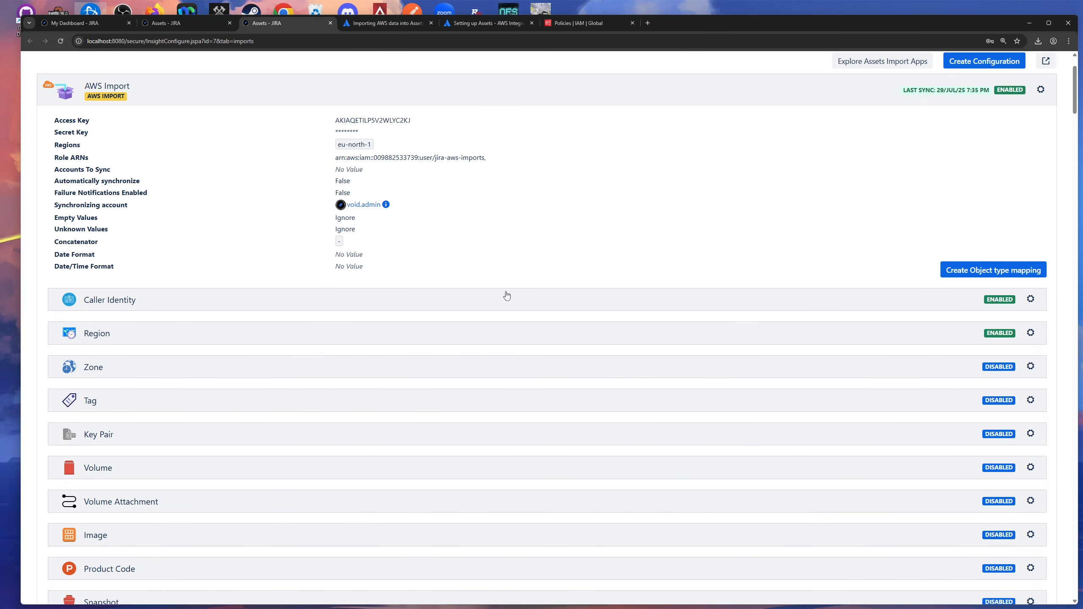
pyautogui.scroll(-3, 503, 258)
pyautogui.scroll(2, 392, 269)
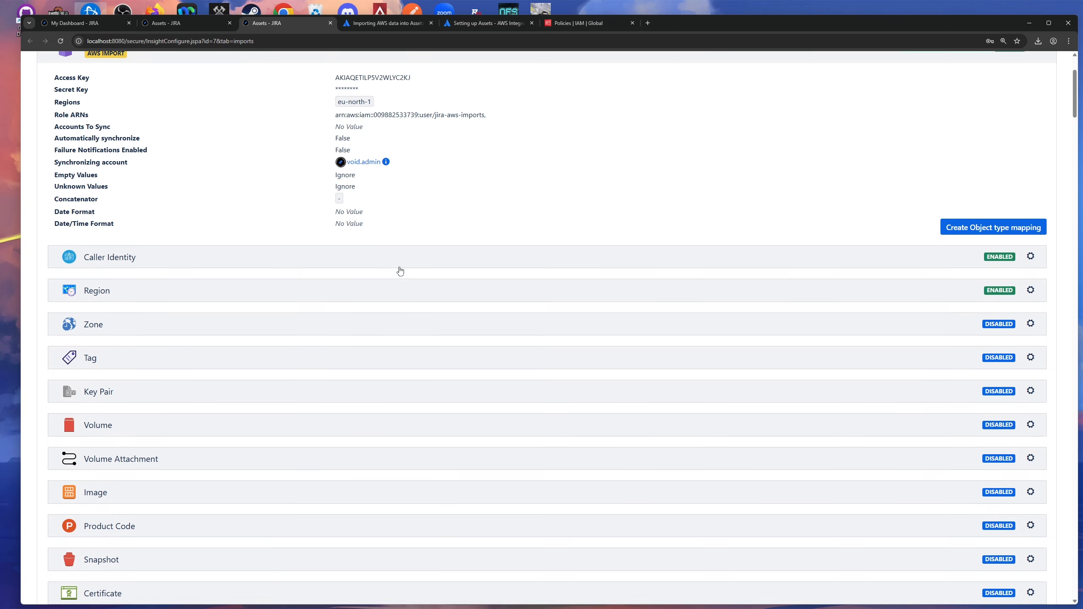
pyautogui.click(358, 256)
pyautogui.scroll(-2, 469, 243)
pyautogui.scroll(-2, 554, 248)
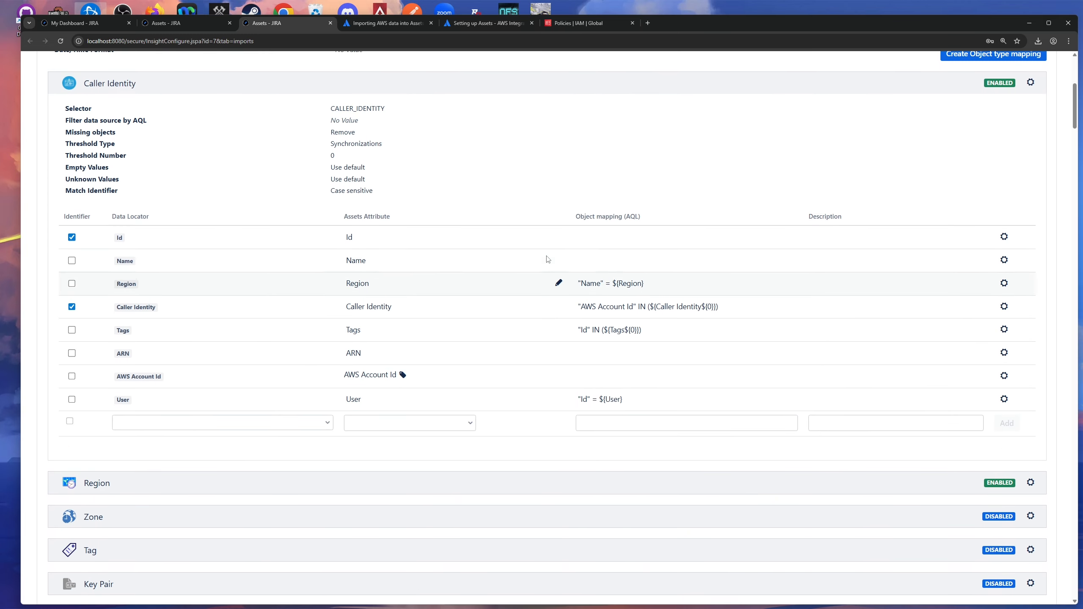
pyautogui.scroll(5, 505, 242)
pyautogui.click(500, 231)
# Expand the Role object type mapping and review its Missing objects and Threshold Type settings.
pyautogui.scroll(-15, 500, 231)
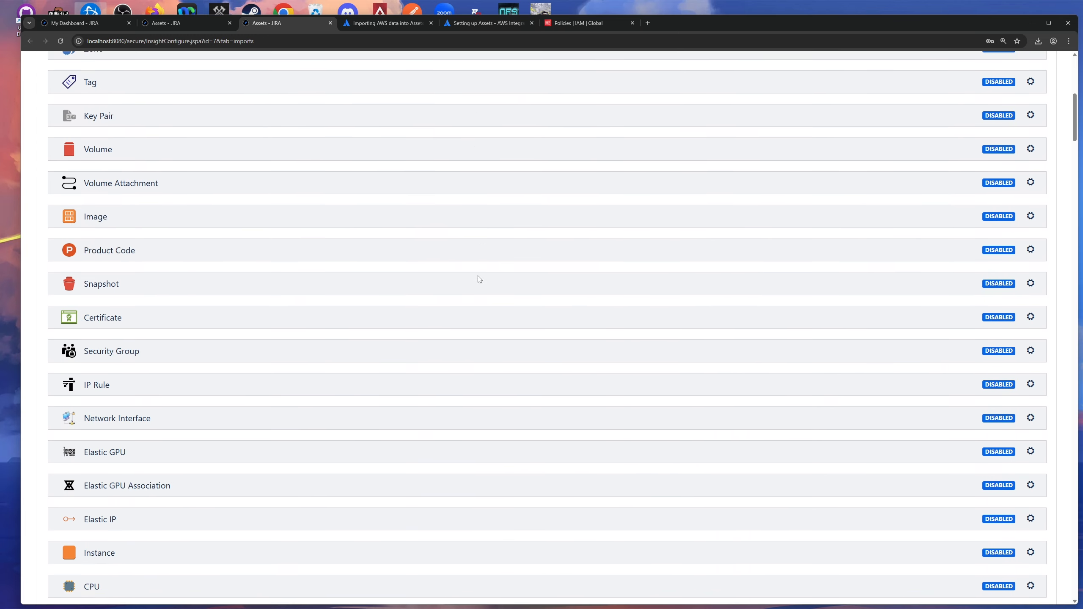
pyautogui.scroll(-15, 478, 278)
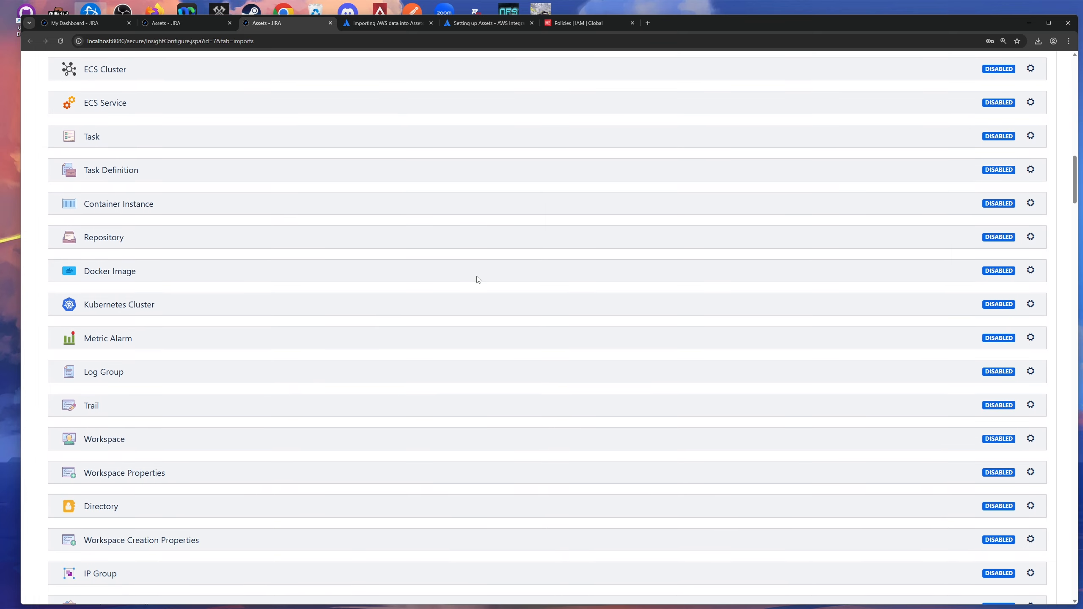
pyautogui.scroll(-5, 478, 276)
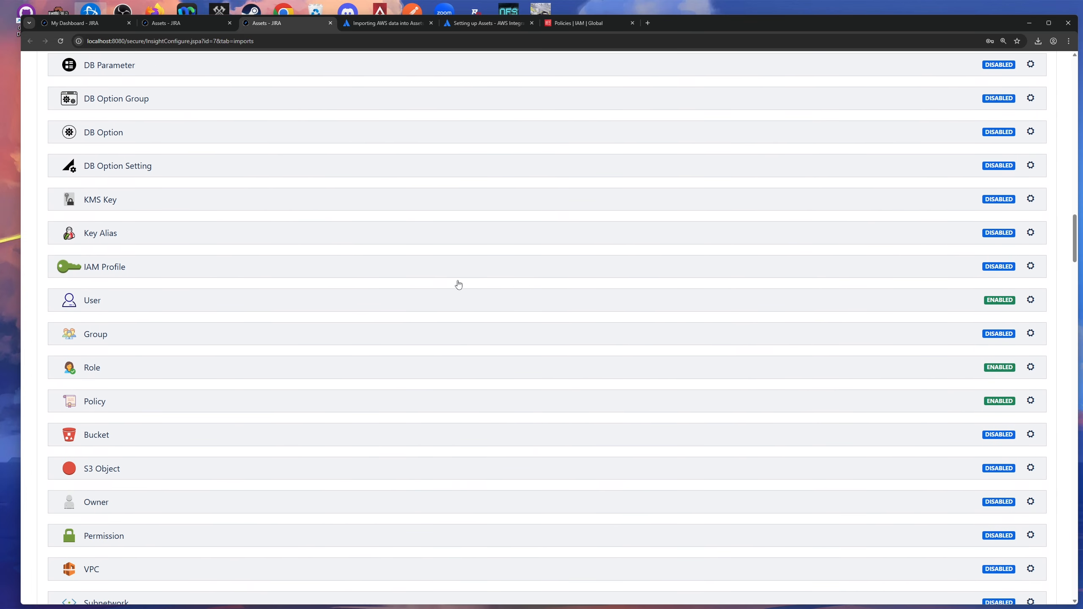
pyautogui.click(390, 287)
pyautogui.scroll(-4, 368, 283)
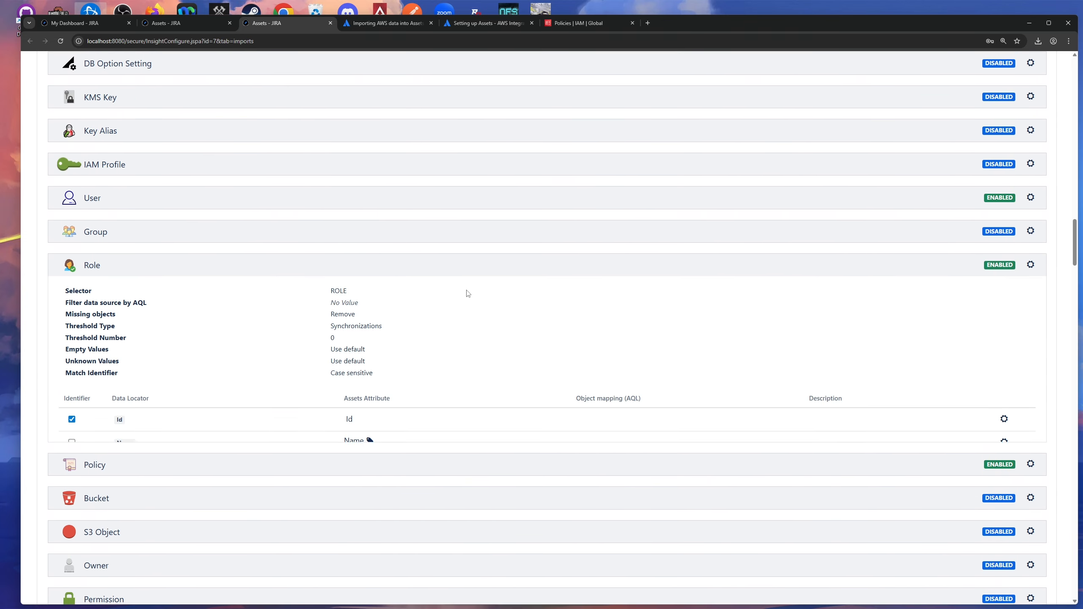
pyautogui.scroll(2, 507, 255)
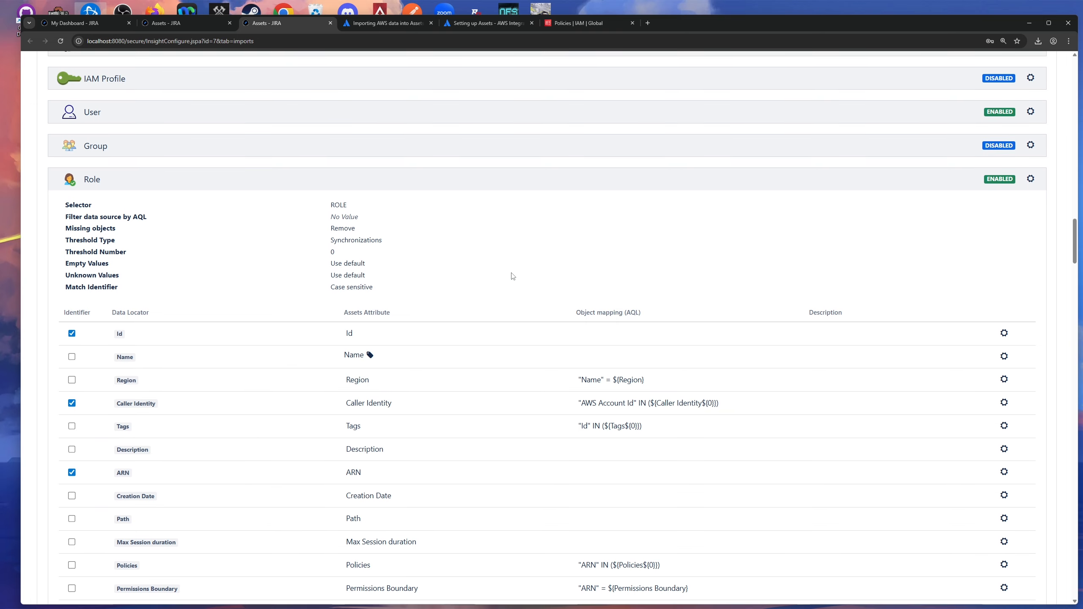
pyautogui.scroll(-1, 511, 273)
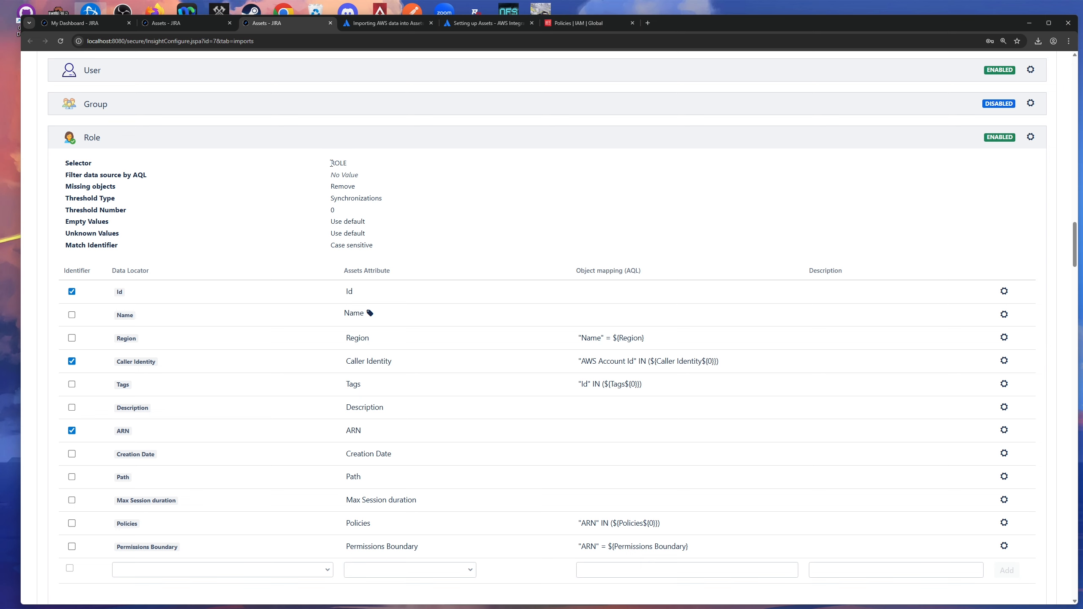
pyautogui.doubleClick(66, 200)
pyautogui.moveTo(324, 199); pyautogui.dragTo(353, 196)
pyautogui.moveTo(66, 186); pyautogui.dragTo(127, 188)
pyautogui.click(574, 169)
# Open the Role mapping's configuration to review the Missing objects options, and return to the schema's Role objects.
pyautogui.click(1032, 138)
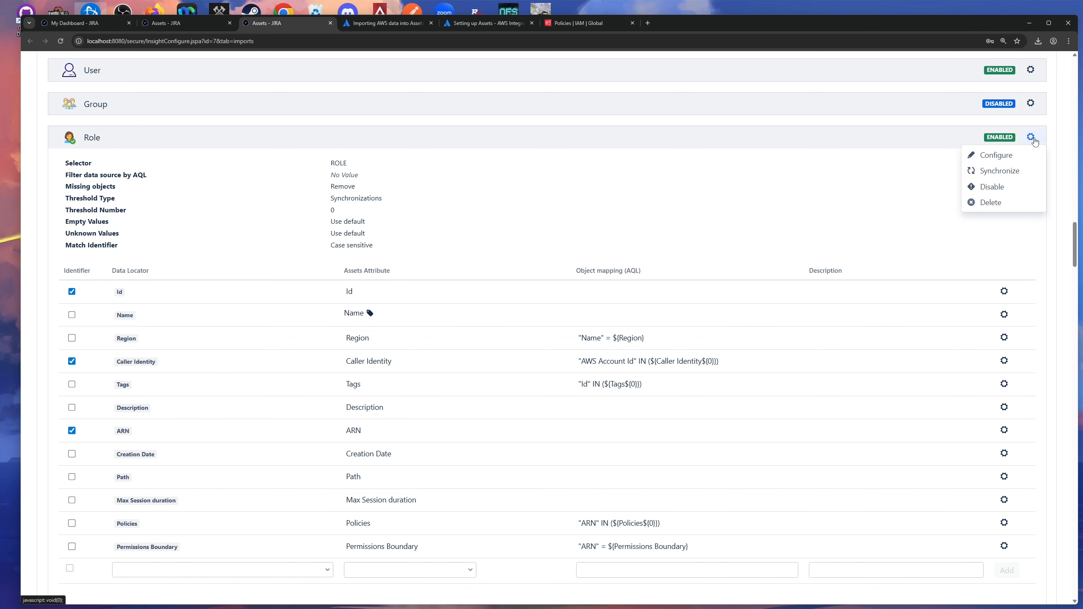
pyautogui.click(995, 155)
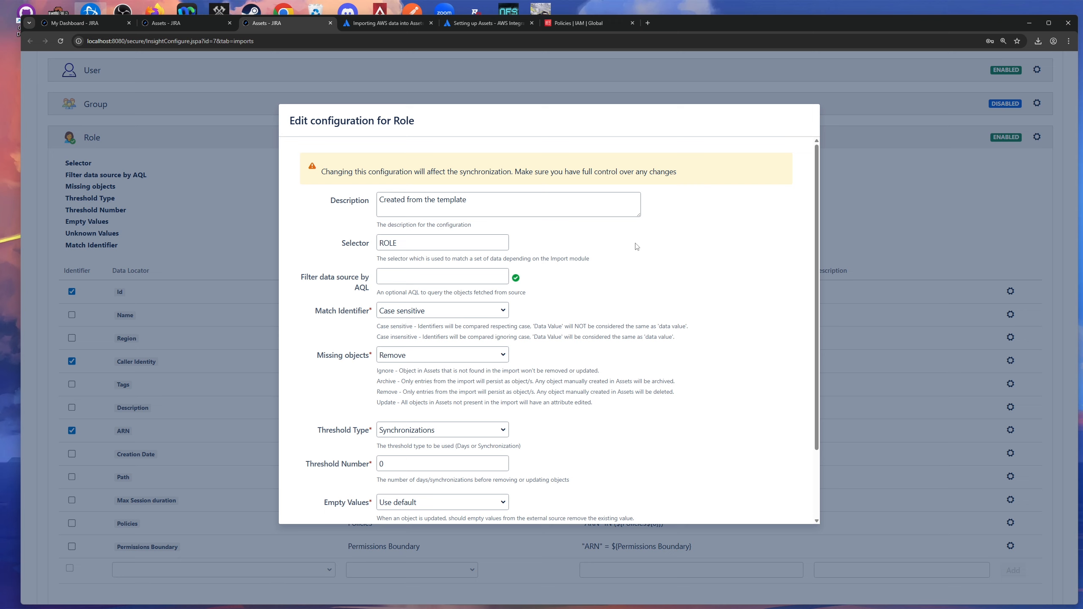
pyautogui.scroll(-3, 627, 247)
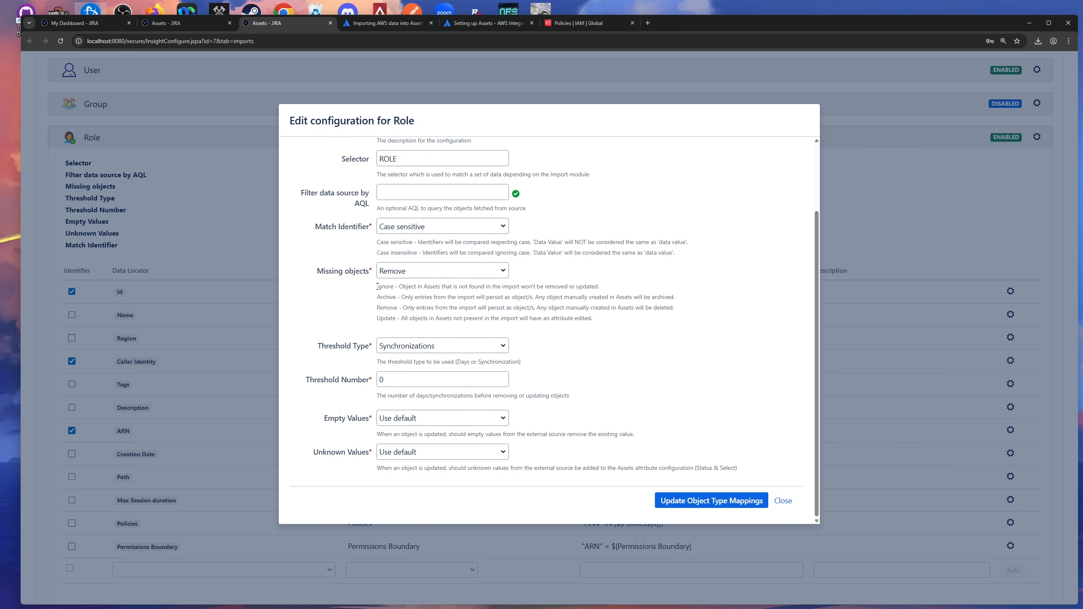
pyautogui.moveTo(376, 286); pyautogui.dragTo(606, 329)
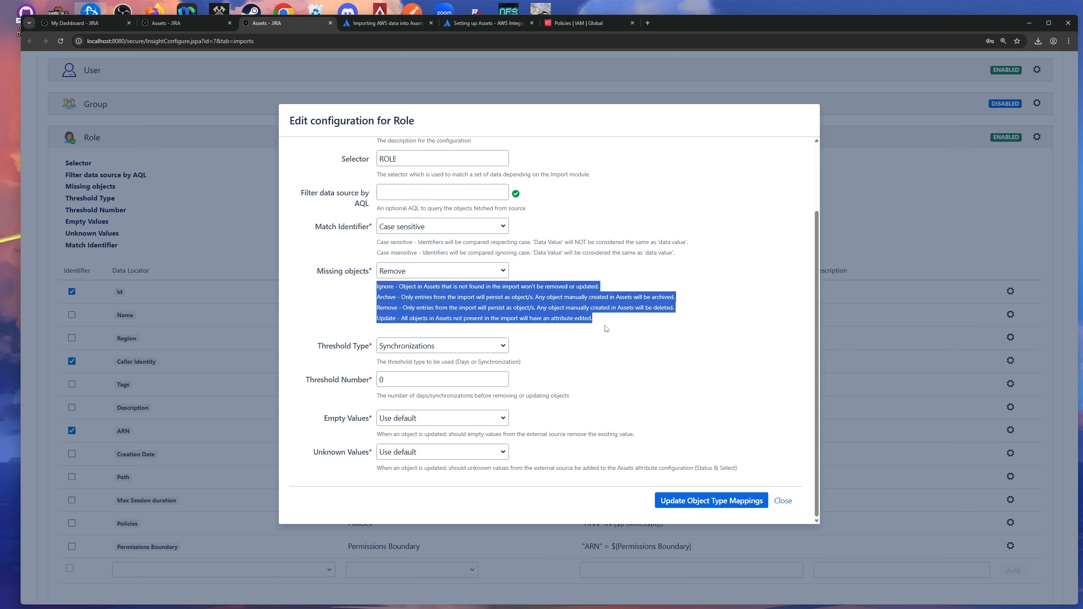
pyautogui.click(494, 270)
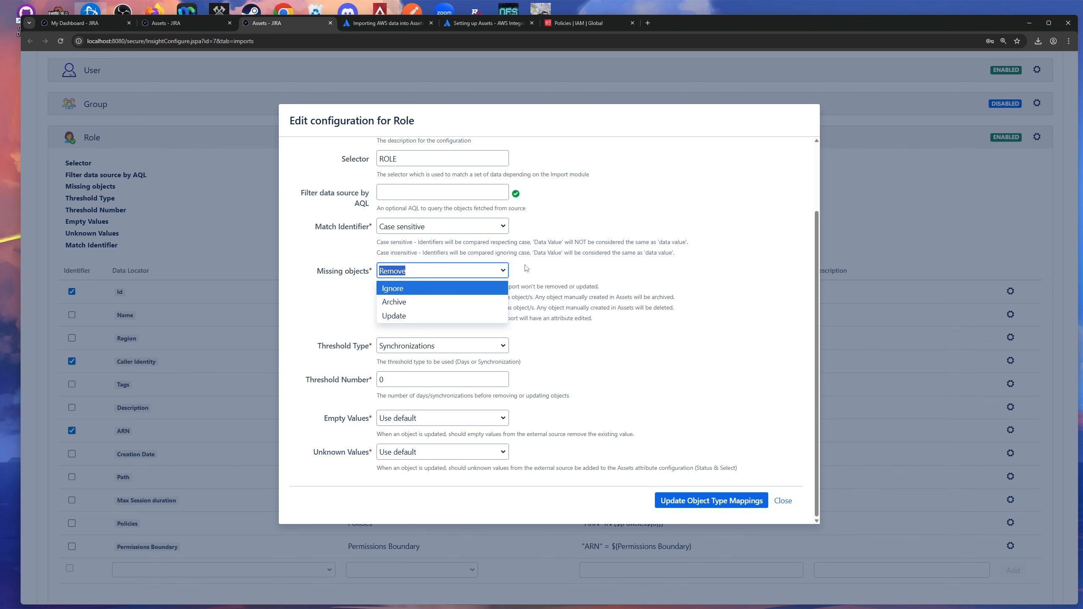
pyautogui.click(171, 22)
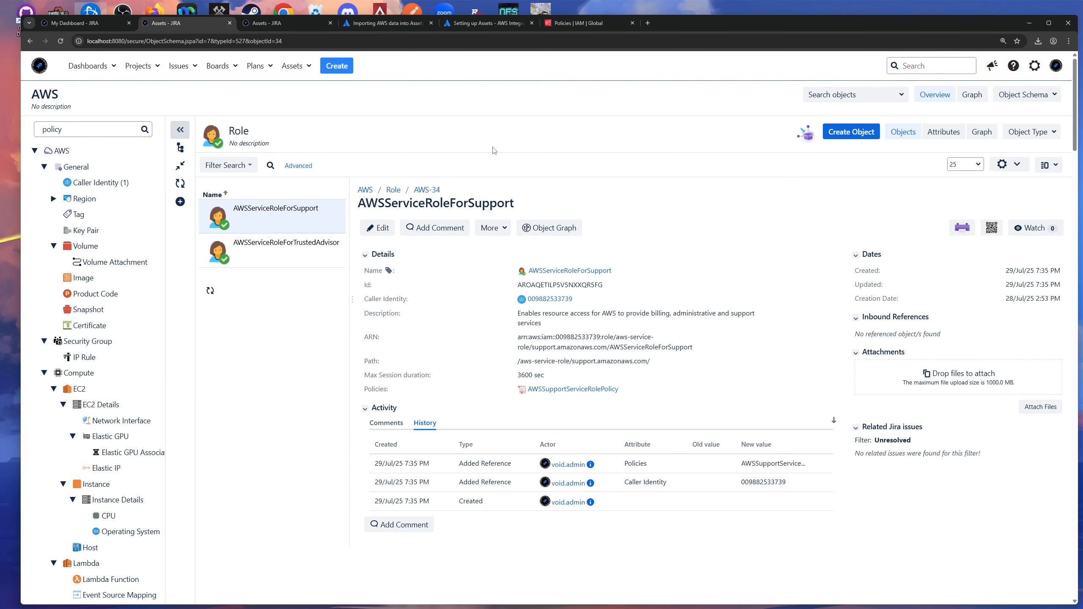
# Return to the AWS Import configuration, look over the Role mapping's settings, and close them without saving.
pyautogui.click(491, 228)
pyautogui.click(663, 245)
pyautogui.click(264, 23)
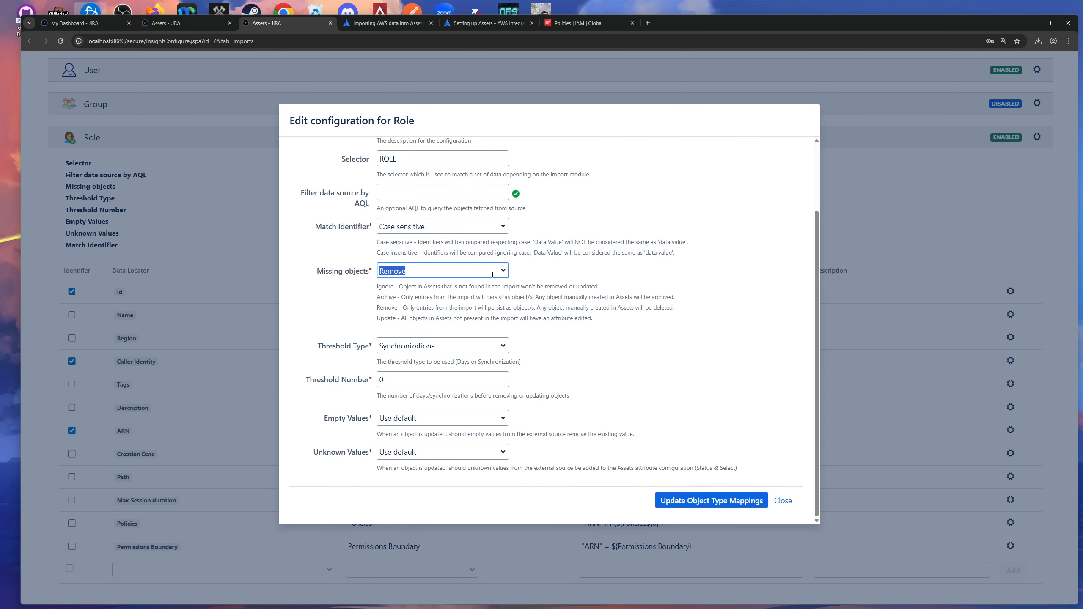
pyautogui.scroll(3, 574, 277)
pyautogui.scroll(-3, 768, 486)
pyautogui.click(783, 501)
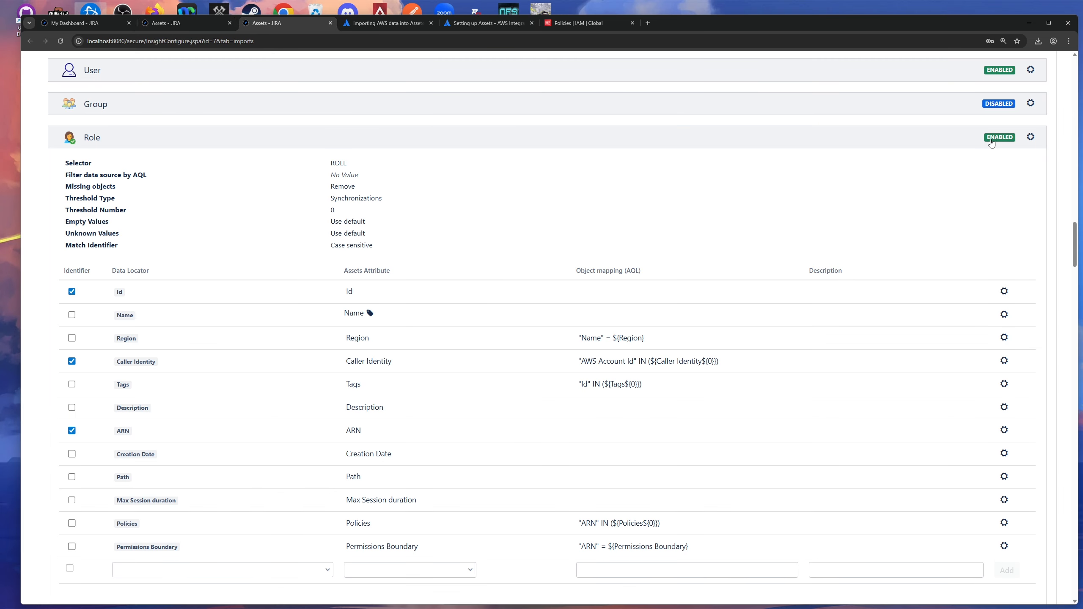
# Set Missing objects to Ignore in the Role mapping's configuration and update the object type mapping.
pyautogui.click(1030, 137)
pyautogui.click(976, 155)
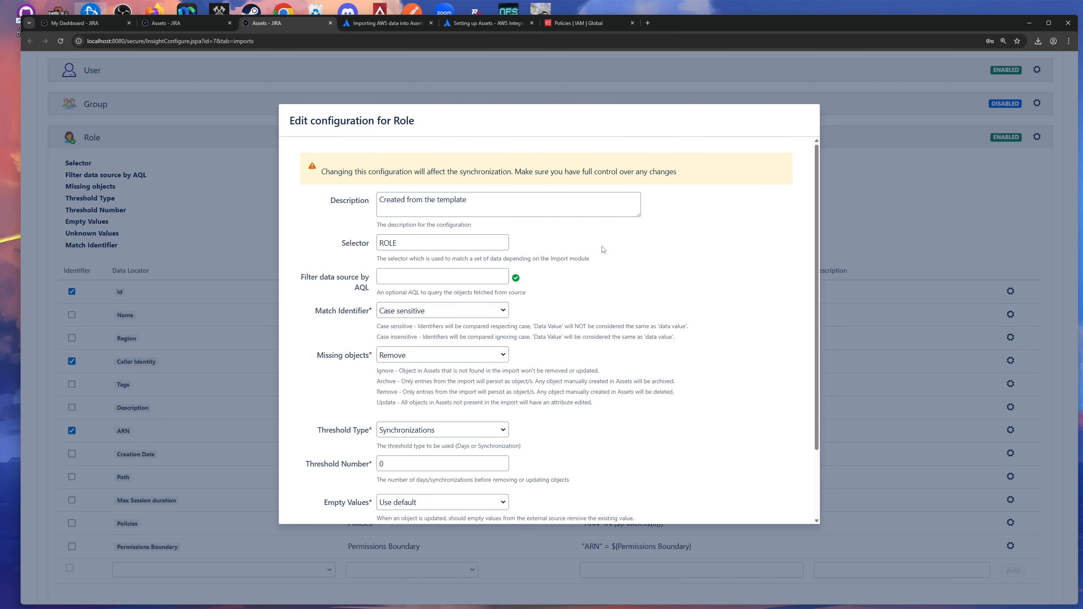
pyautogui.scroll(-3, 438, 267)
pyautogui.moveTo(374, 274); pyautogui.dragTo(414, 268)
pyautogui.click(414, 269)
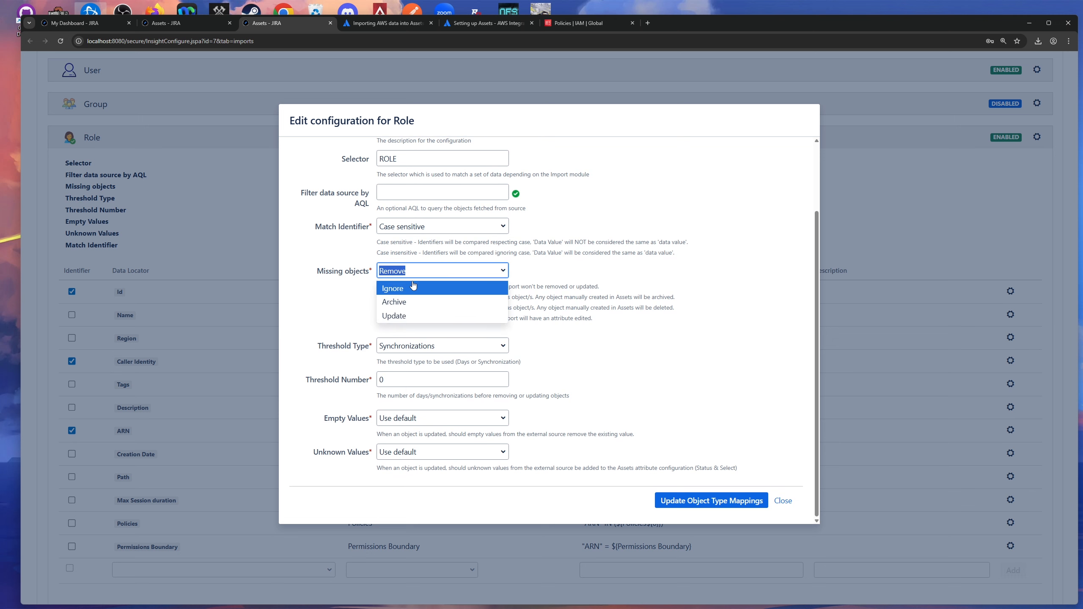
pyautogui.click(413, 288)
pyautogui.click(443, 345)
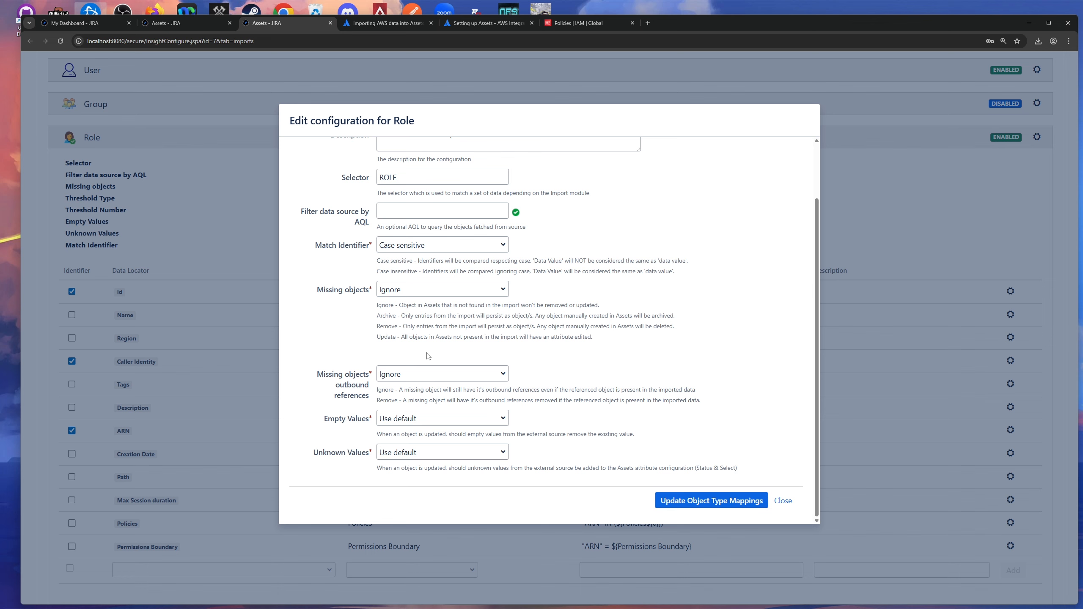
pyautogui.click(691, 501)
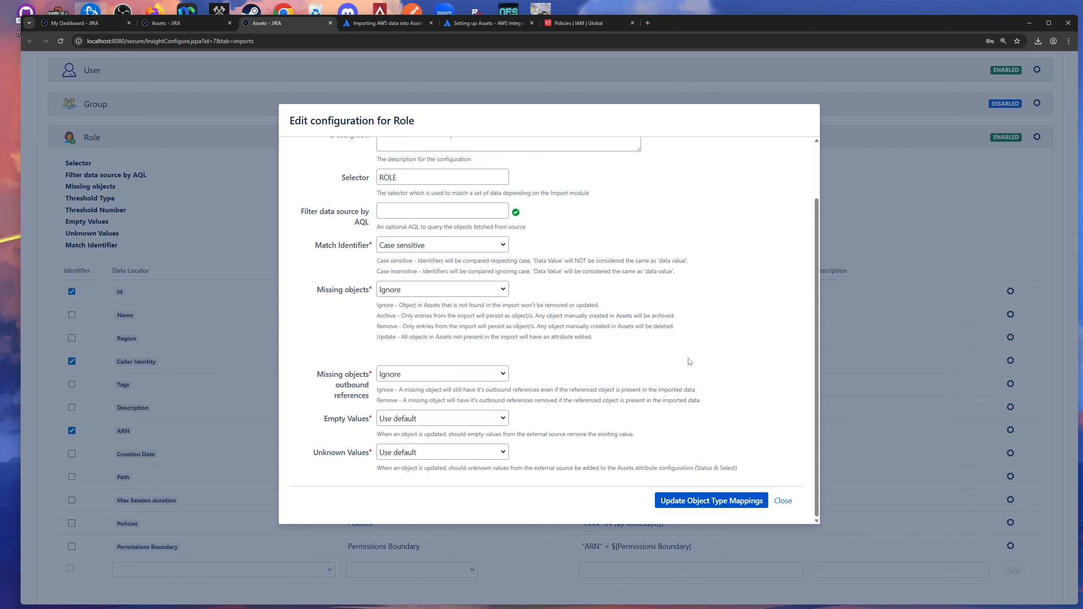
pyautogui.click(1033, 110)
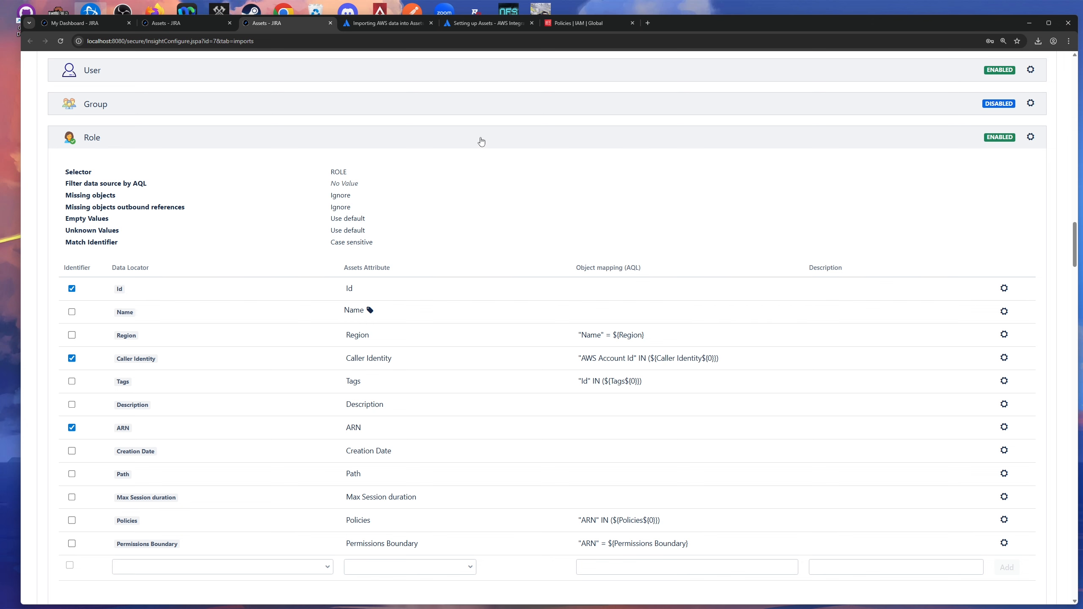
# Compare the imported AWSServiceRoleForSupport object with the Role mapping in the import configuration.
pyautogui.hotkey('ctrl', 'shift', 'Tab')
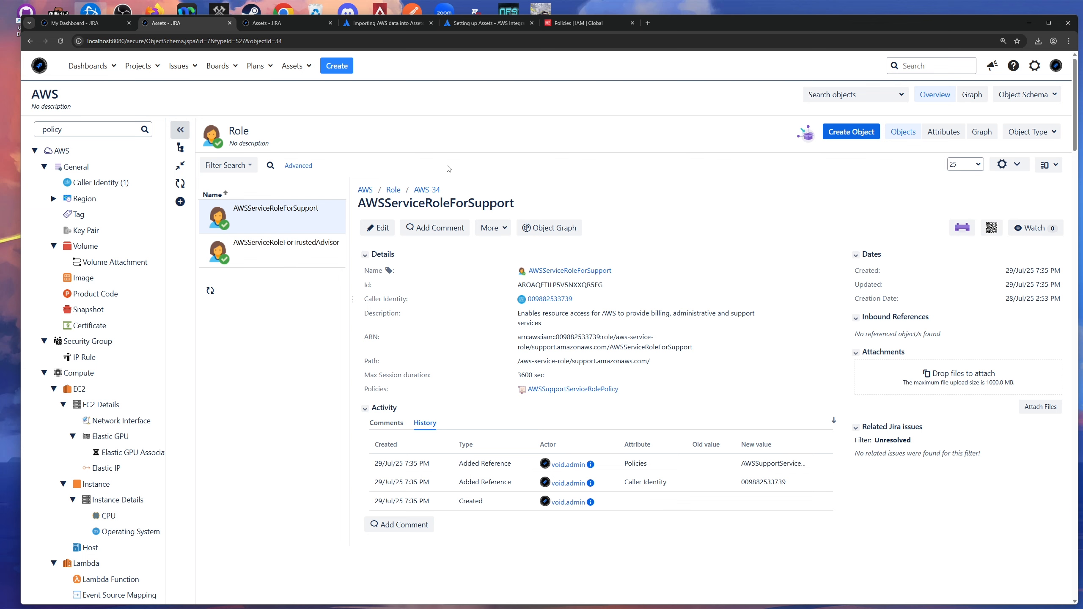
pyautogui.click(305, 20)
pyautogui.click(220, 22)
pyautogui.click(307, 23)
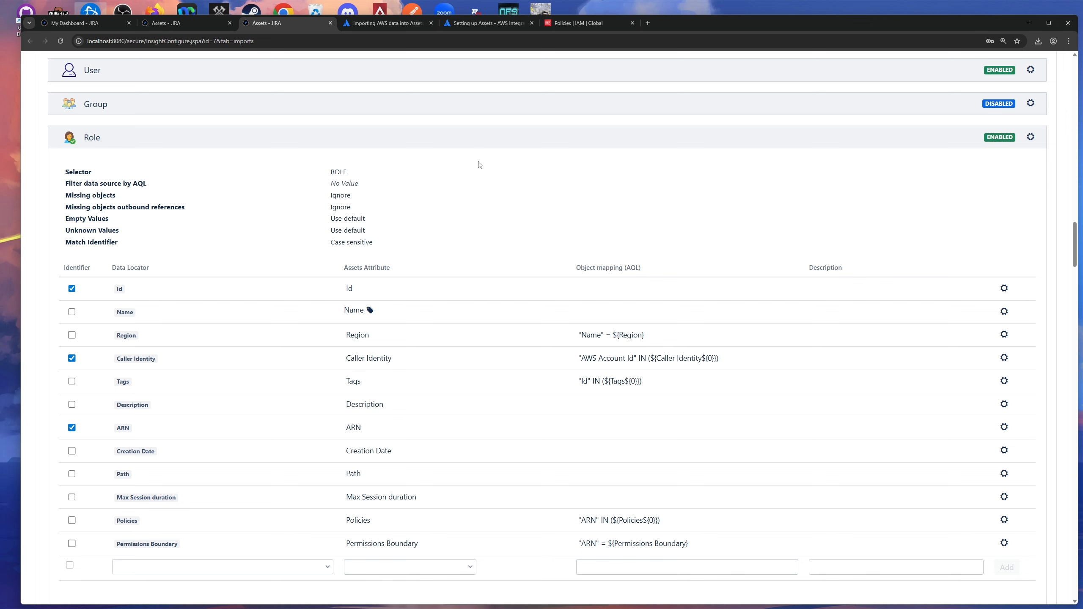
pyautogui.click(198, 23)
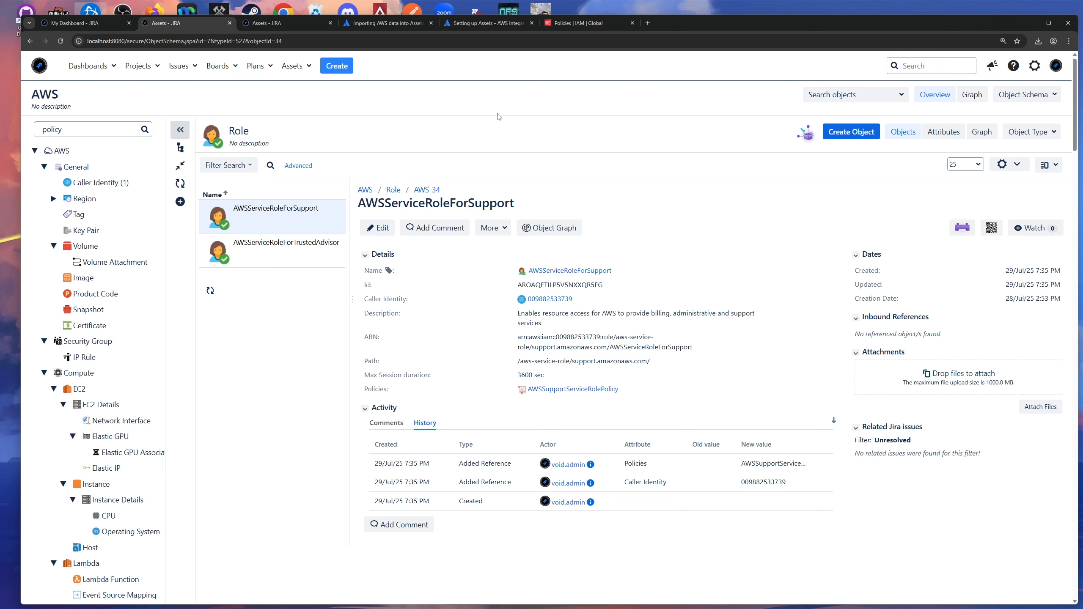
# Review the Missing objects and Missing objects outbound references settings of the Role mapping.
pyautogui.click(300, 27)
pyautogui.moveTo(354, 196); pyautogui.dragTo(64, 199)
pyautogui.click(438, 204)
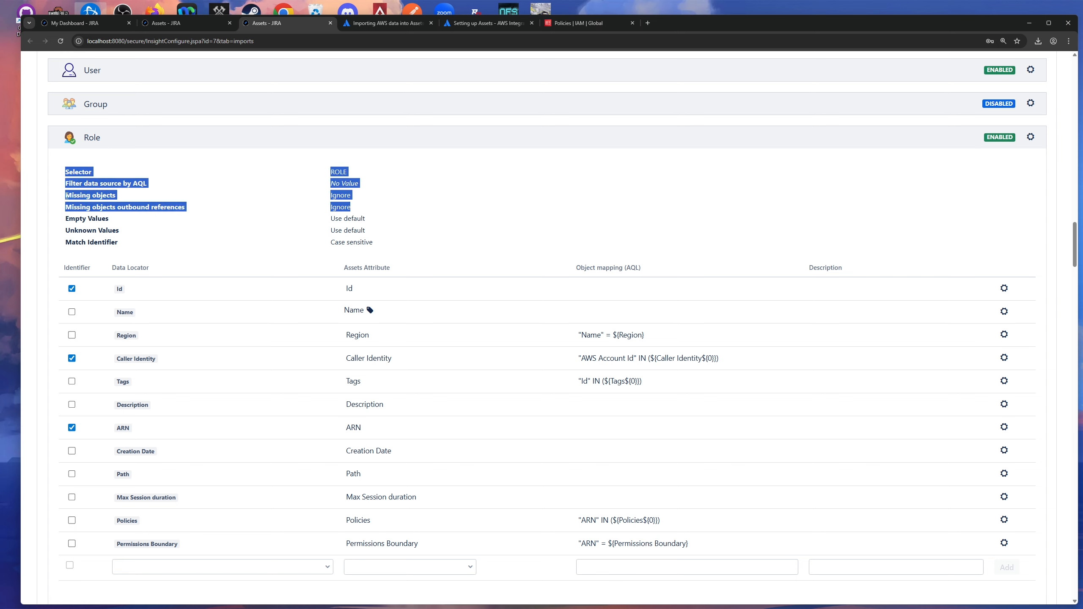
pyautogui.click(102, 207)
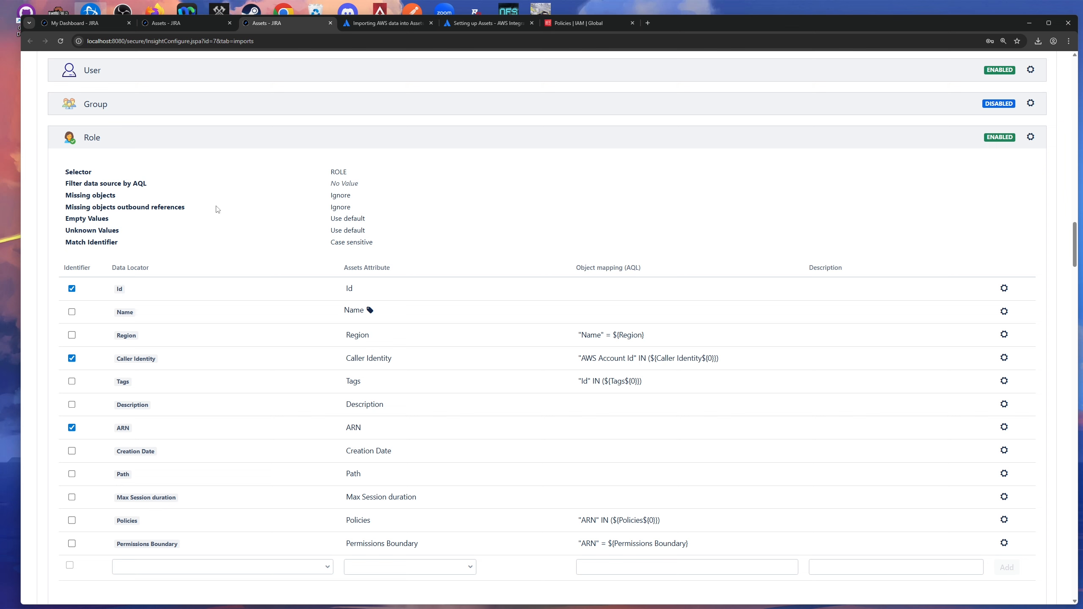
pyautogui.moveTo(353, 207); pyautogui.dragTo(65, 196)
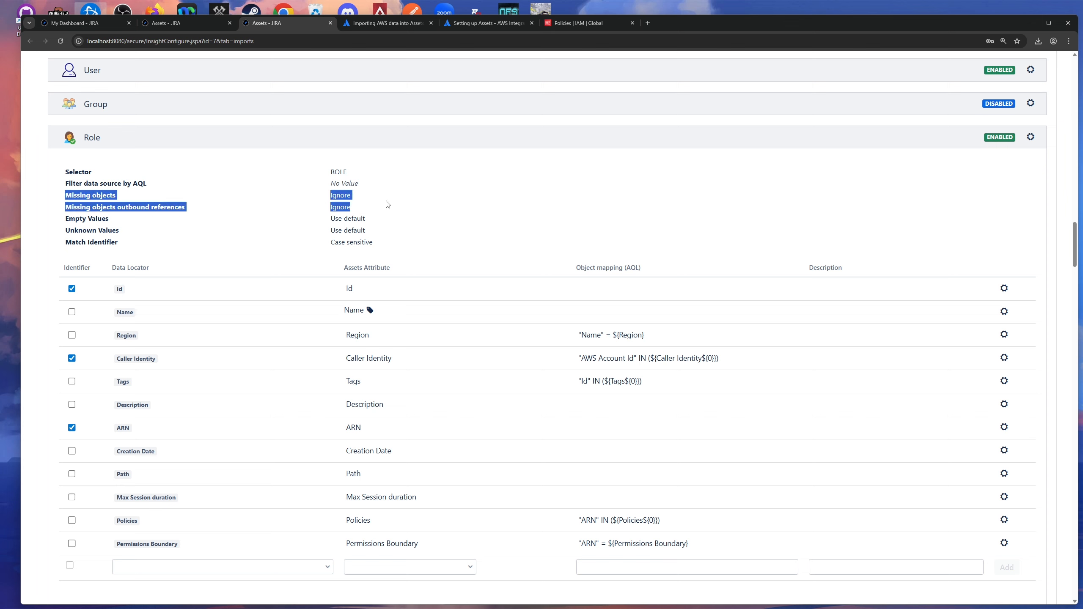
pyautogui.click(454, 209)
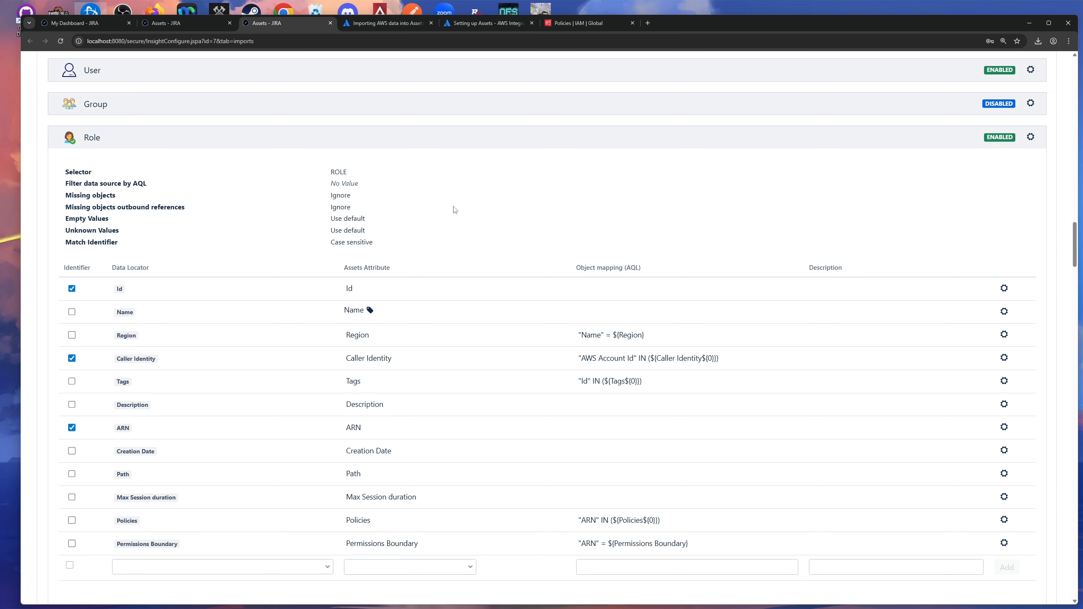
pyautogui.scroll(-2, 452, 211)
pyautogui.scroll(2, 426, 213)
pyautogui.scroll(-1, 439, 211)
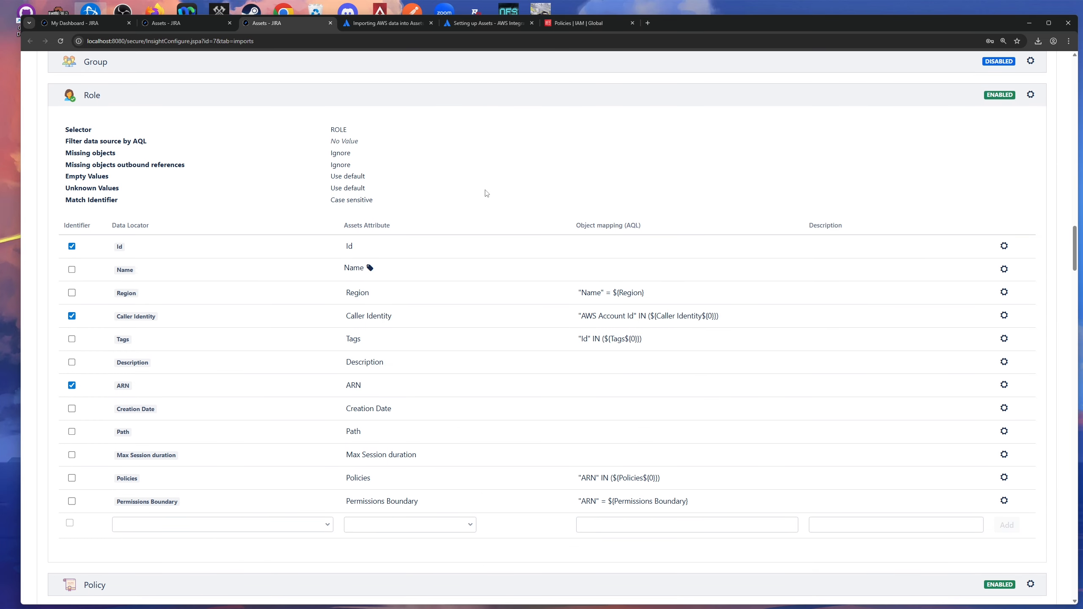
# Examine the Role object type's attributes in the AWS schema, and return to the AWSServiceRoleForSupport object's details.
pyautogui.click(202, 23)
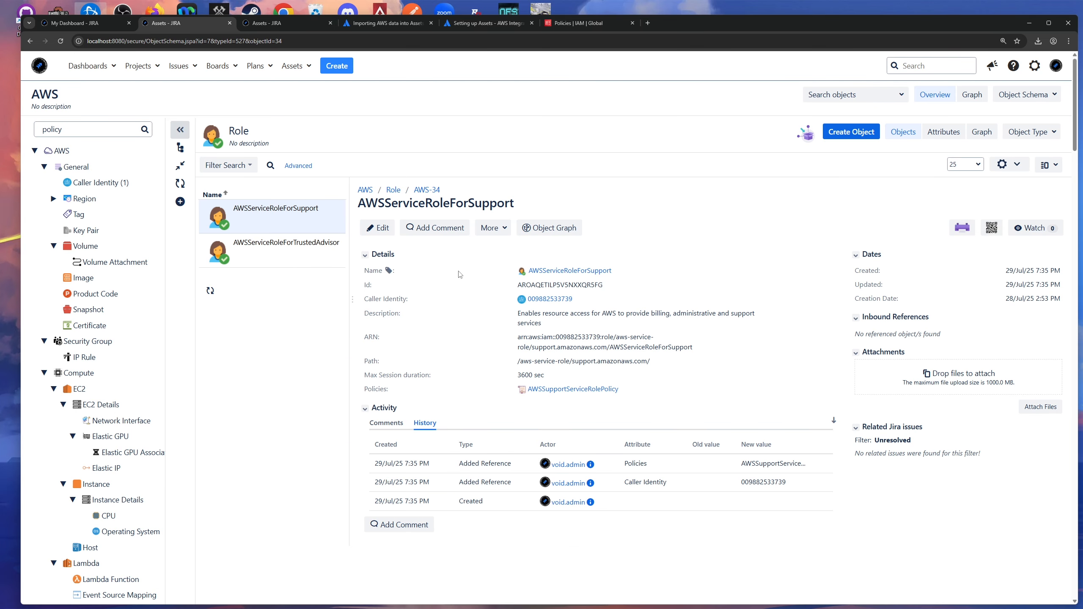
pyautogui.click(942, 133)
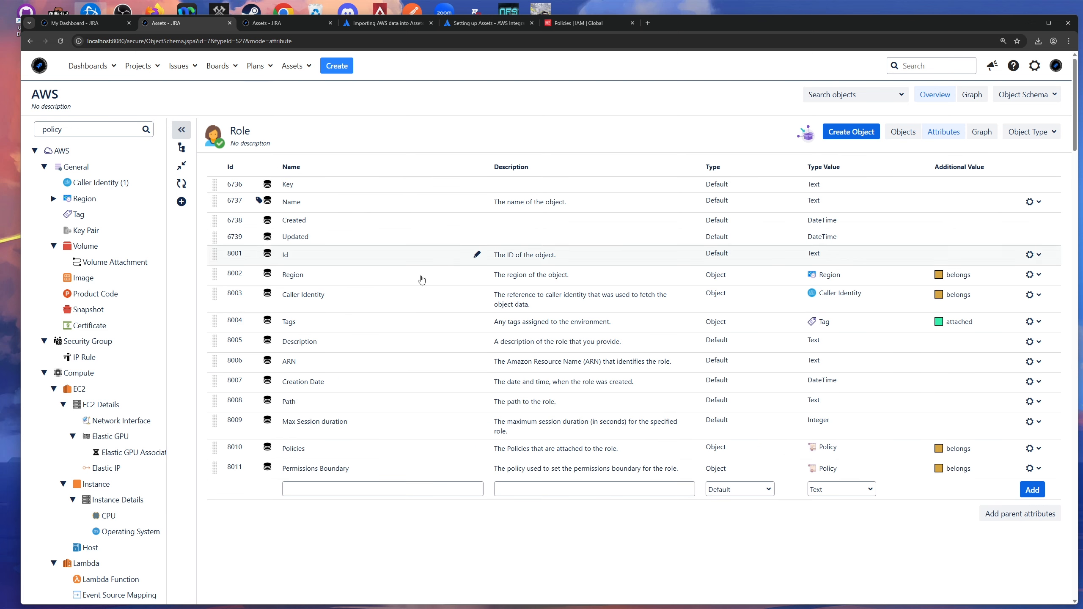
pyautogui.click(903, 133)
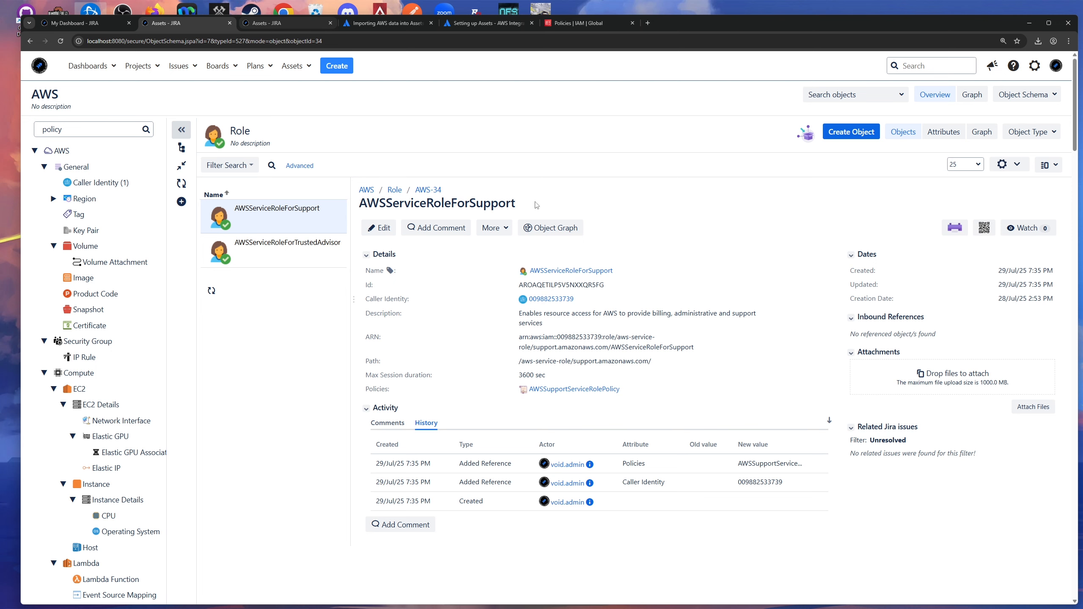
pyautogui.moveTo(646, 262); pyautogui.dragTo(518, 256)
pyautogui.click(602, 248)
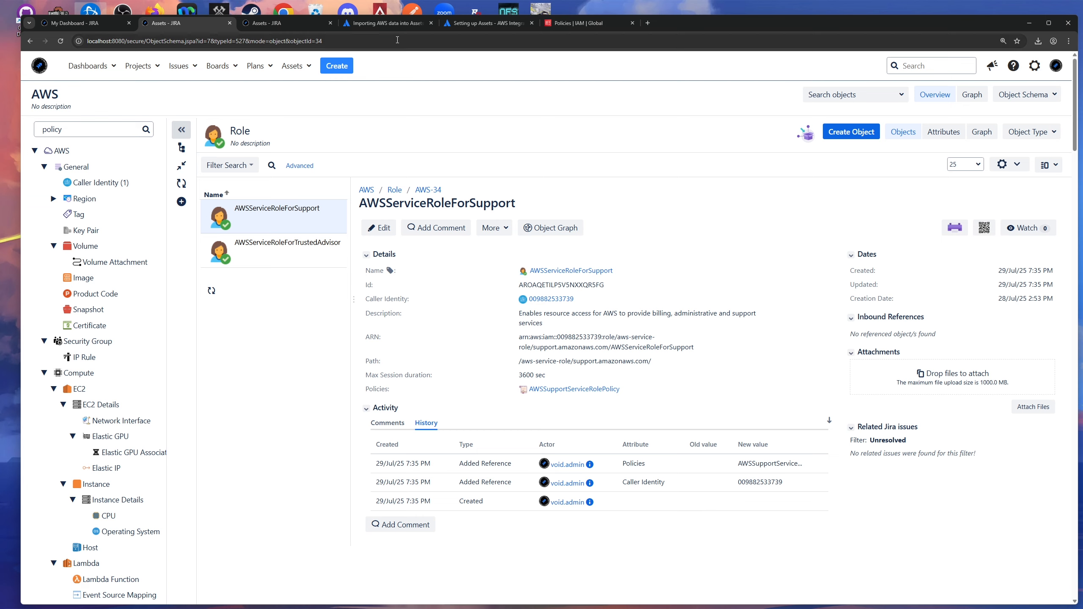
# Return to the AWS Import configuration, collapse the Role mapping, and look over the list of object type mappings.
pyautogui.click(375, 23)
pyautogui.click(300, 26)
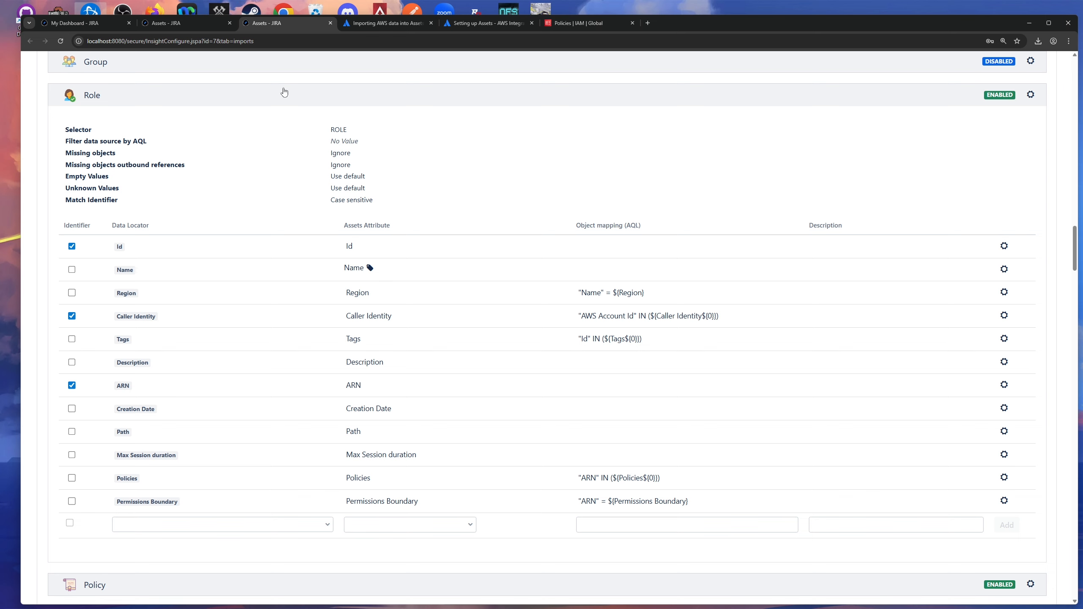
pyautogui.click(414, 100)
pyautogui.scroll(20, 611, 196)
pyautogui.scroll(15, 603, 206)
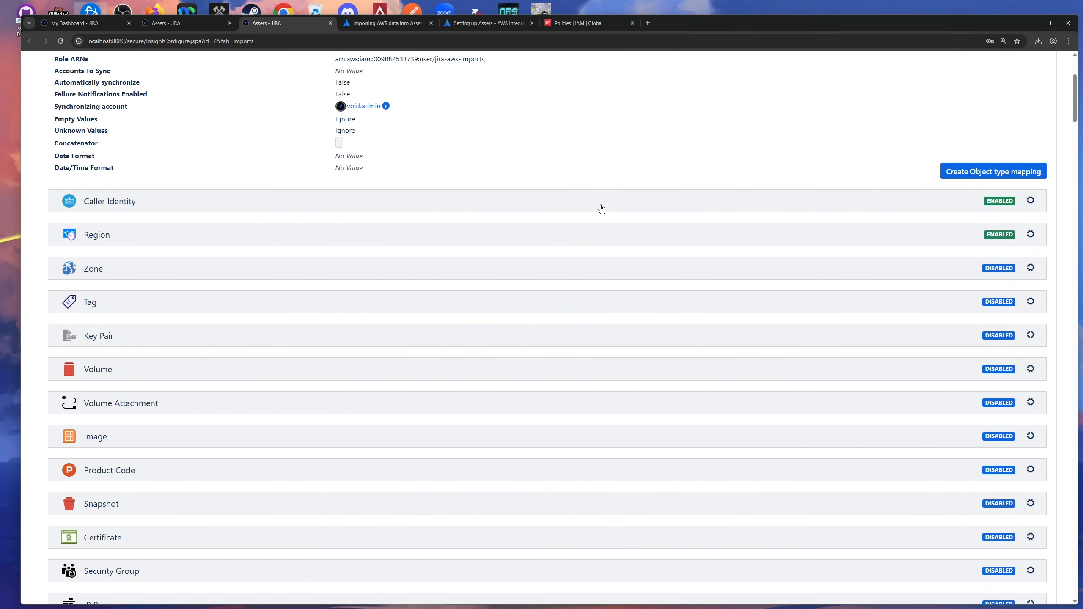